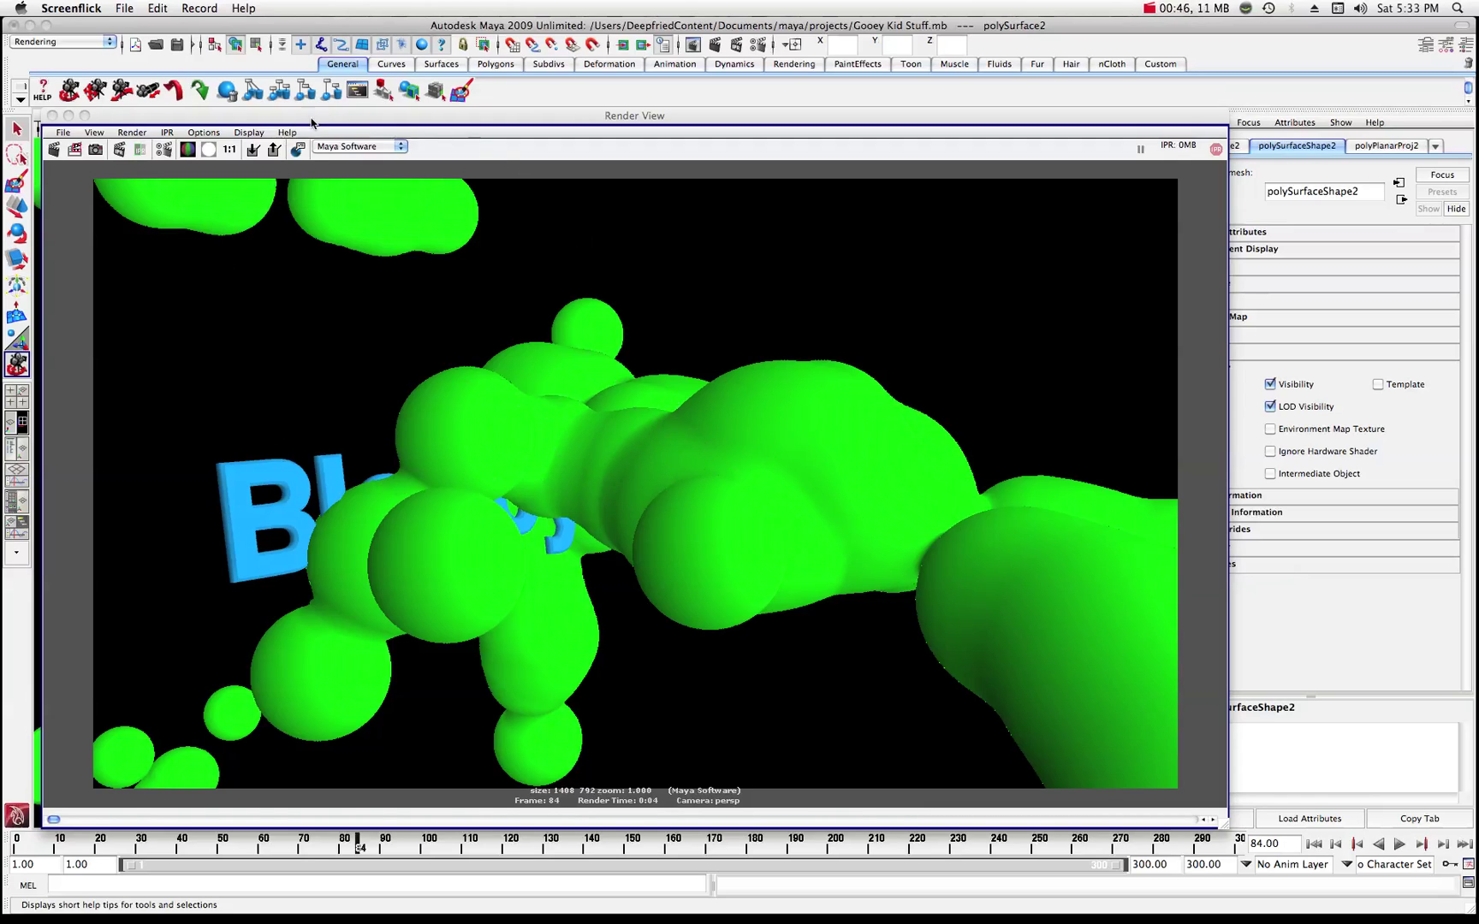
Close the render preview, play back the blob animation in the viewport, and return to frame 1.
{"action": "left_click", "coordinate": [121, 123]}
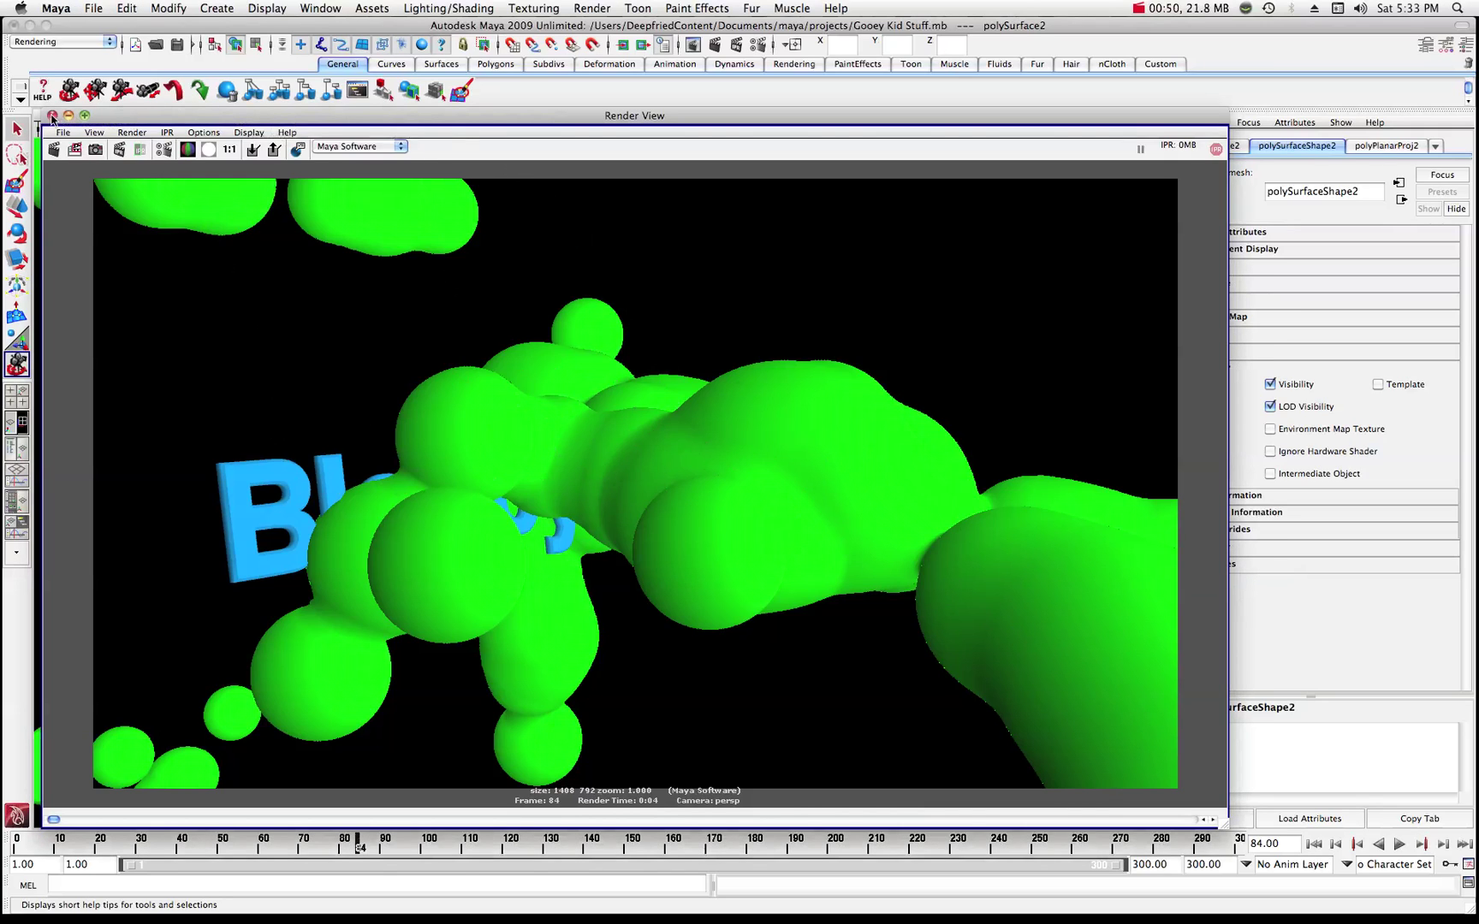
{"action": "left_click", "coordinate": [52, 115]}
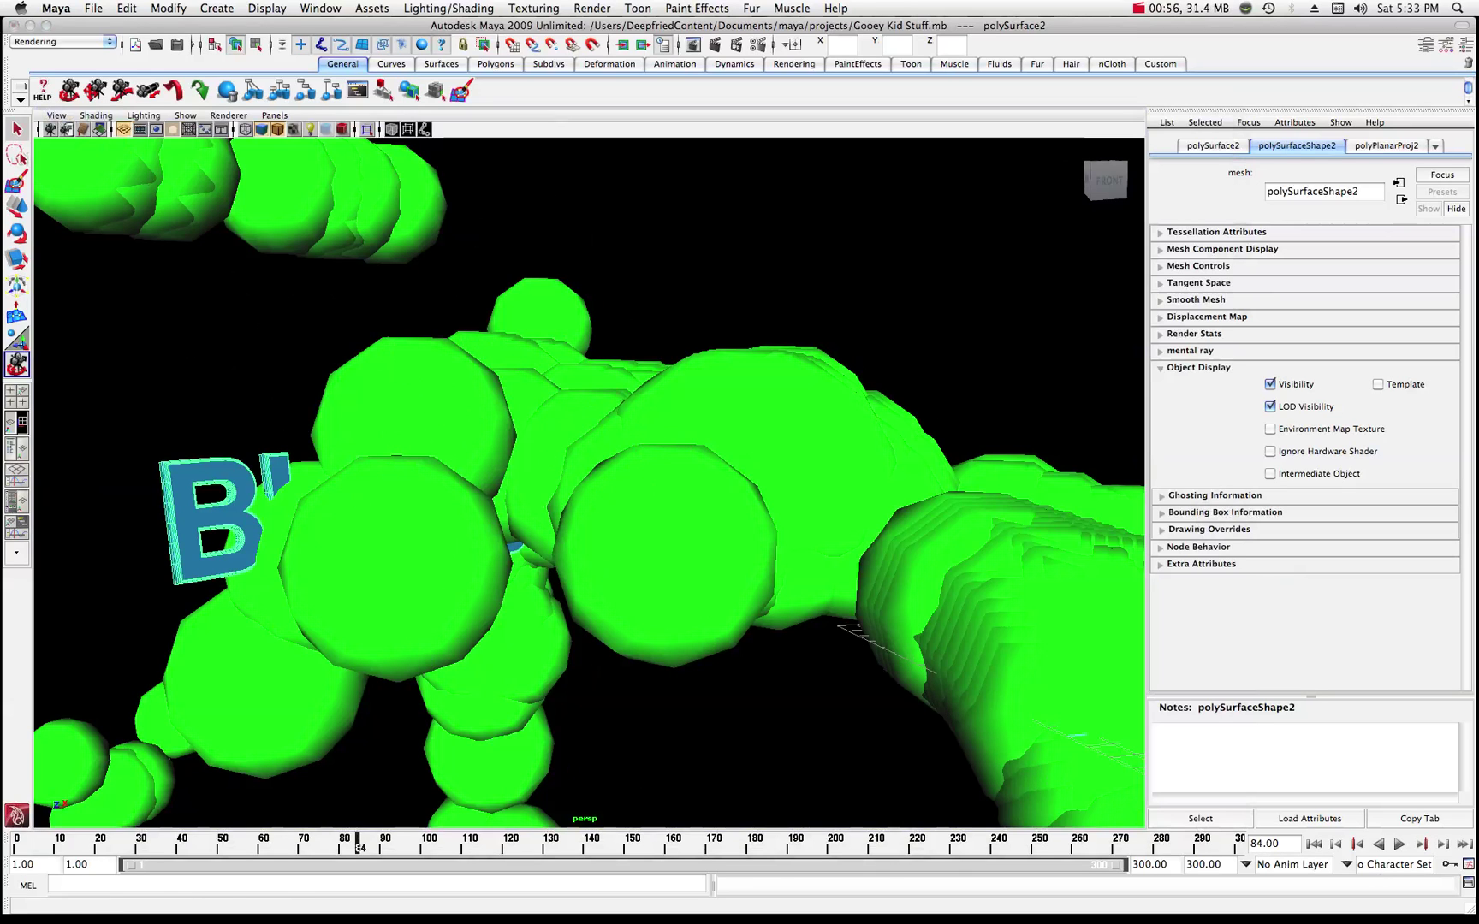
{"action": "left_click", "coordinate": [1400, 844]}
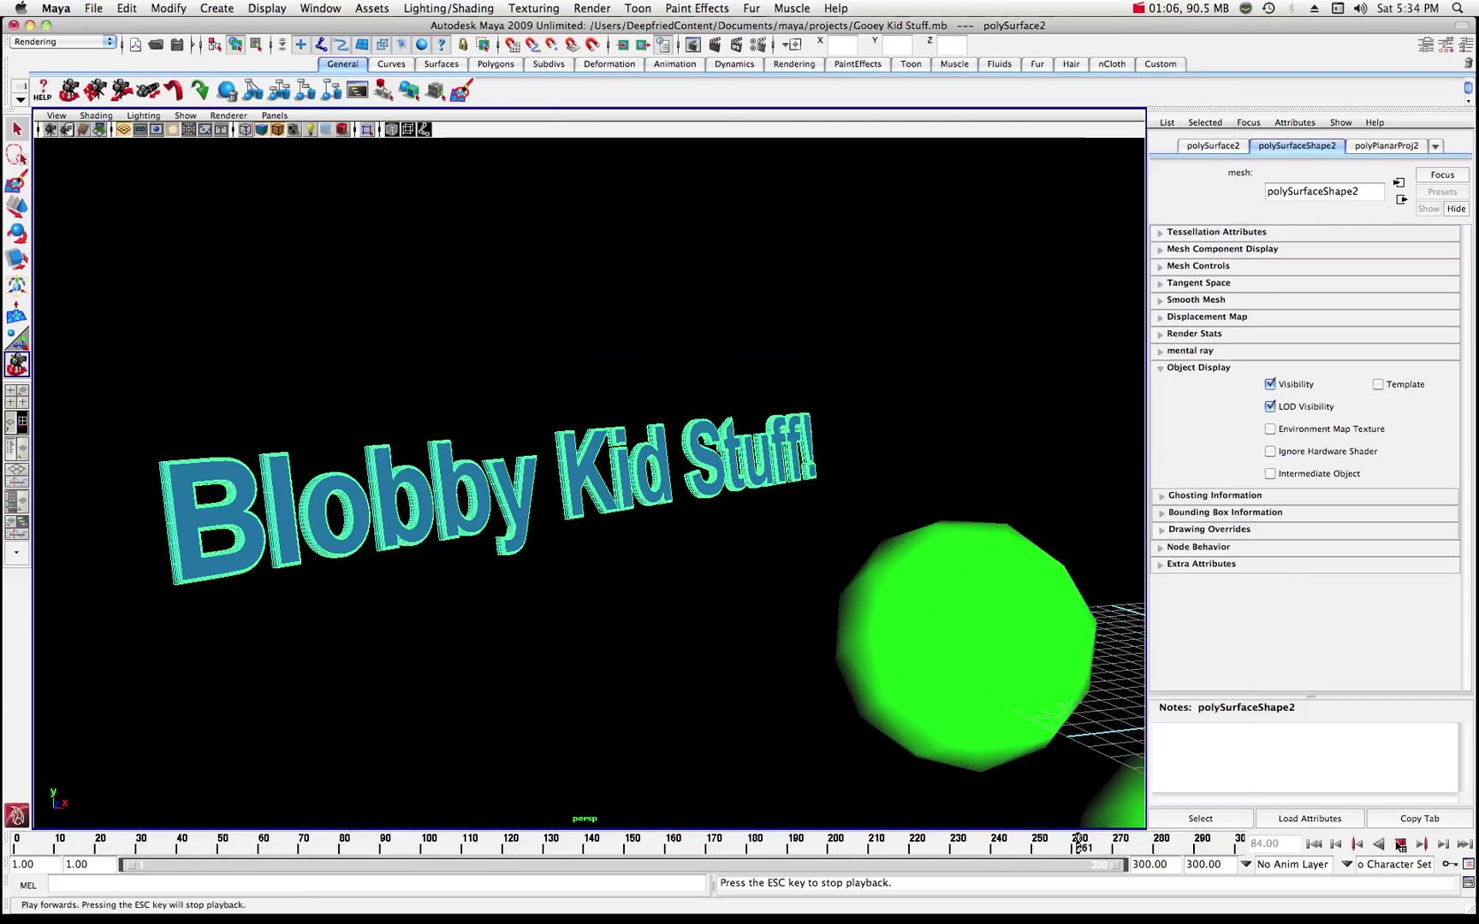
{"action": "left_click", "coordinate": [1400, 845]}
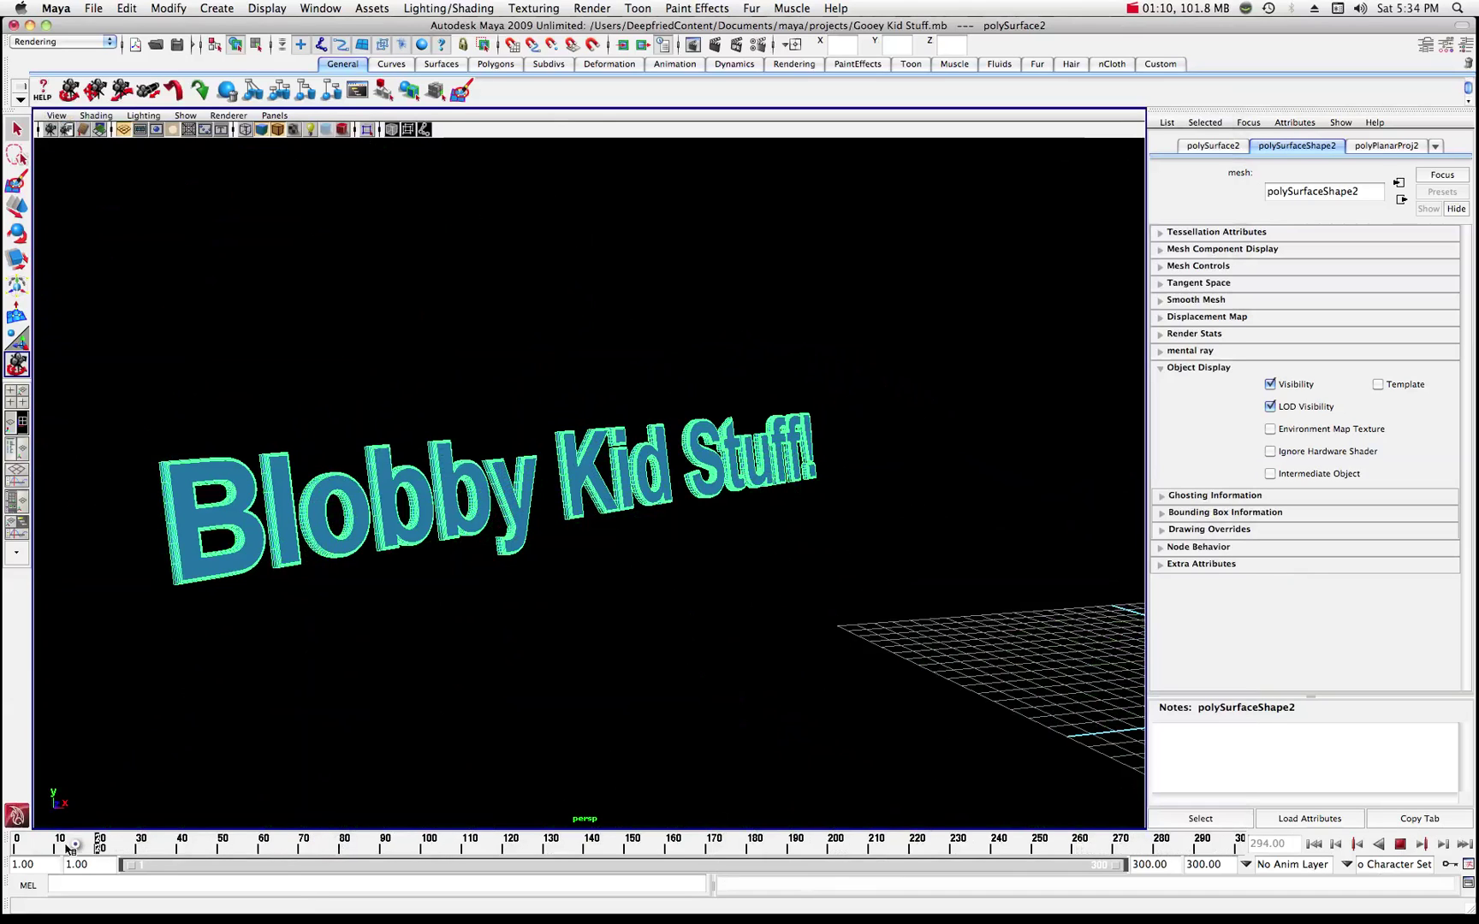
{"action": "left_click", "coordinate": [19, 845]}
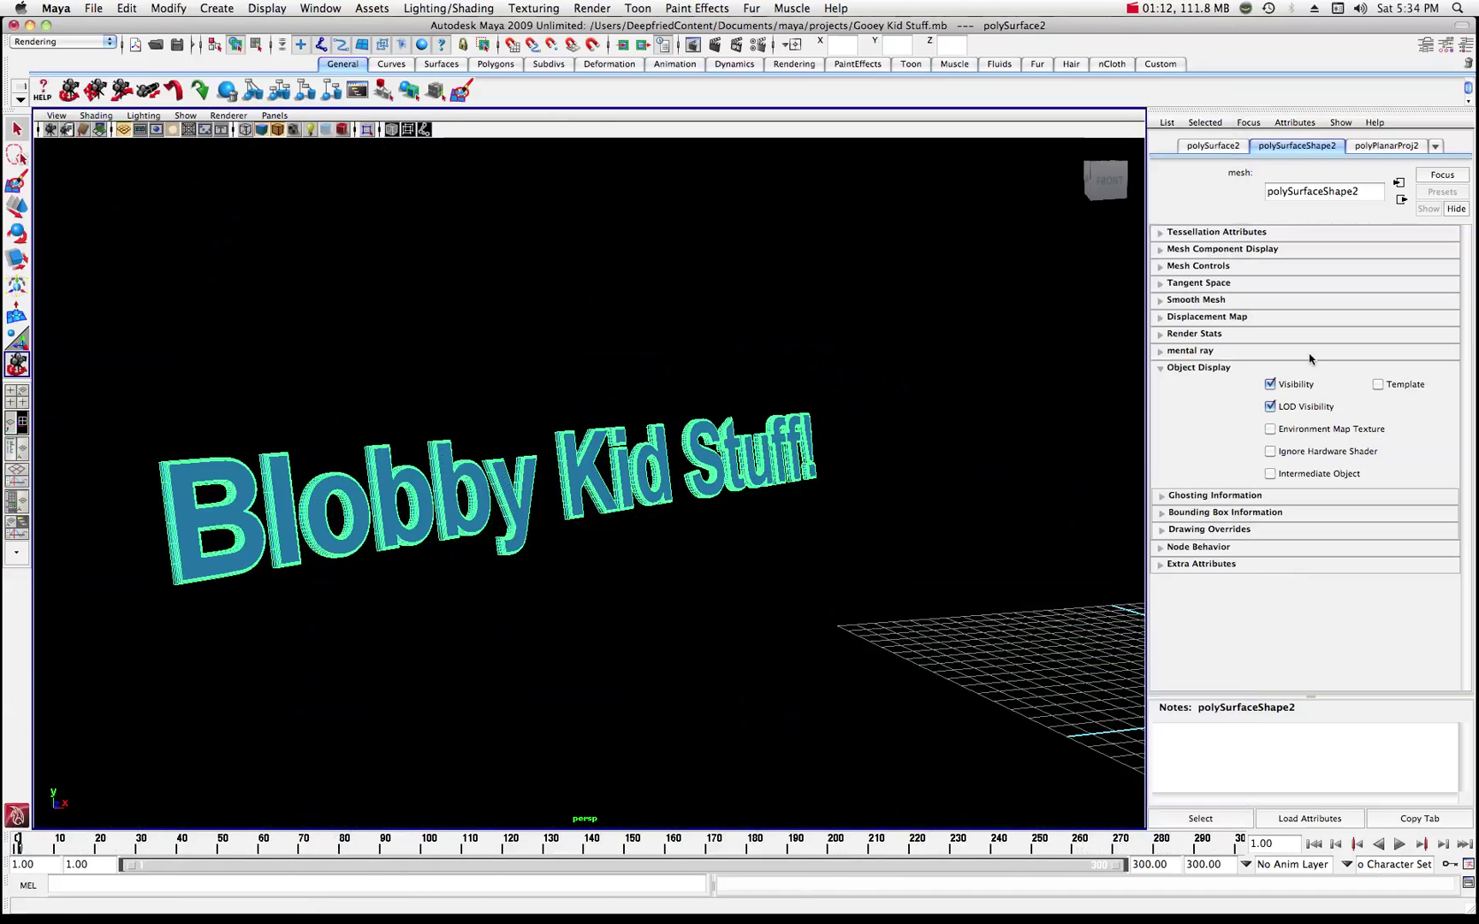
Set the render image size preset to 640x480 and move the render settings out of the way.
{"action": "scroll", "coordinate": [729, 363], "scroll_direction": "down", "scroll_amount": 5}
{"action": "scroll", "coordinate": [720, 357], "scroll_direction": "down", "scroll_amount": 2}
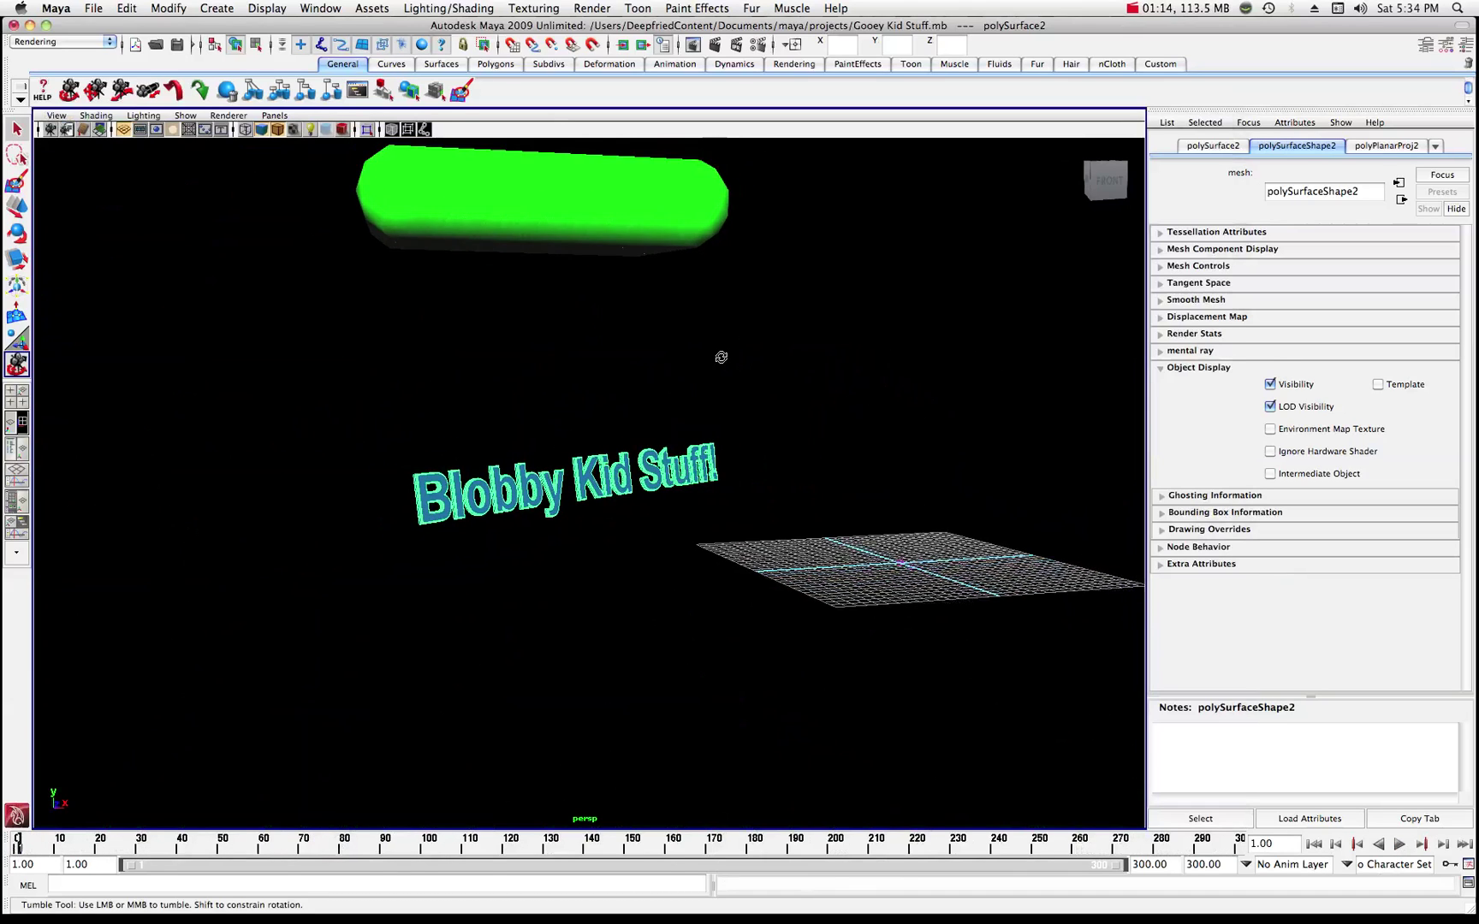
{"action": "left_click", "coordinate": [758, 44]}
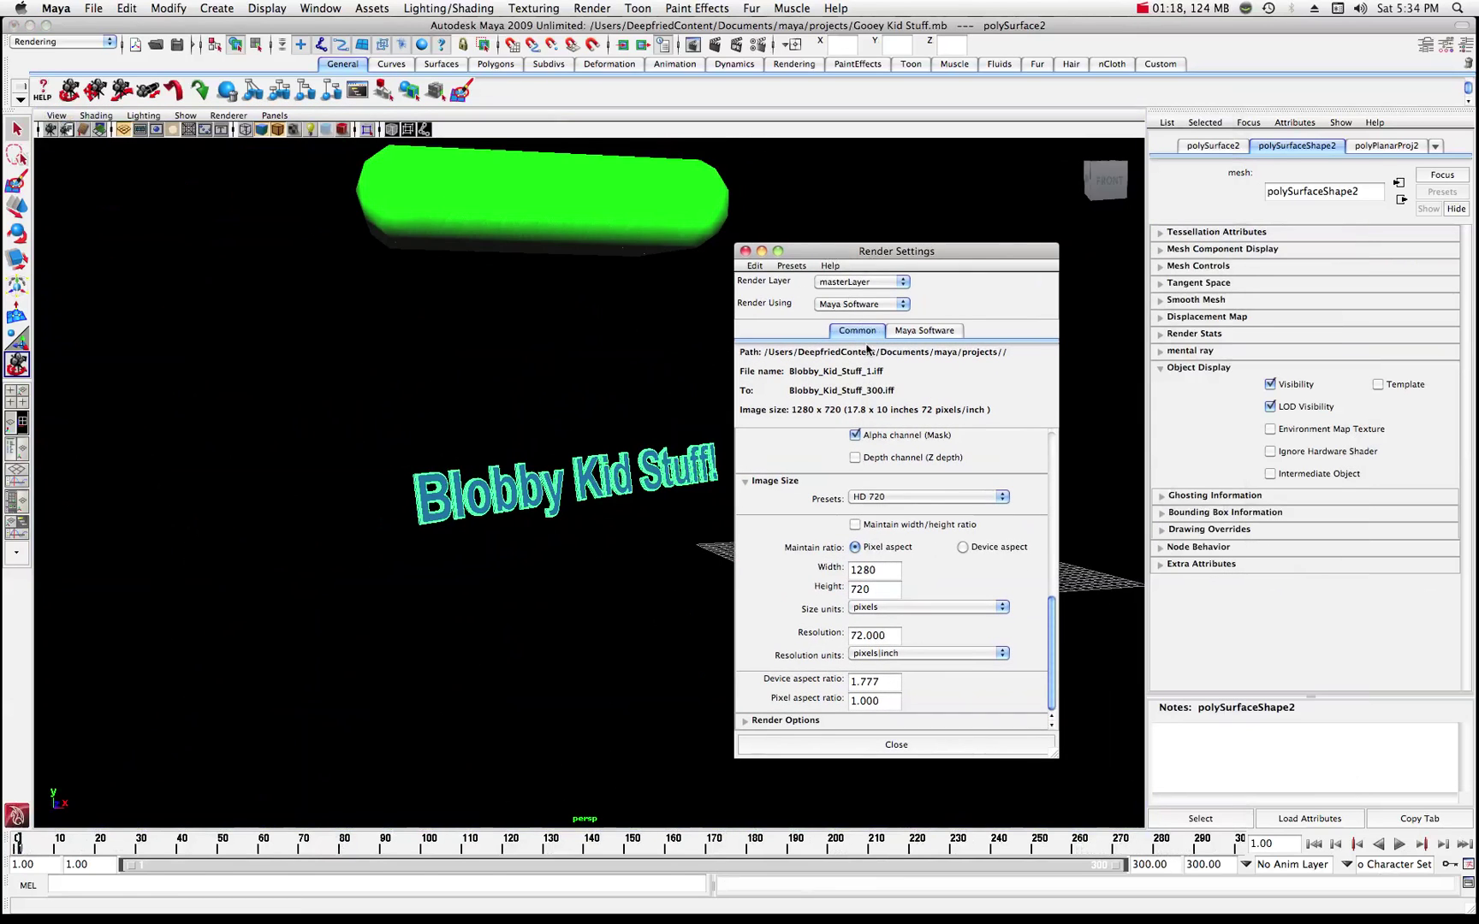
{"action": "left_click", "coordinate": [1001, 497]}
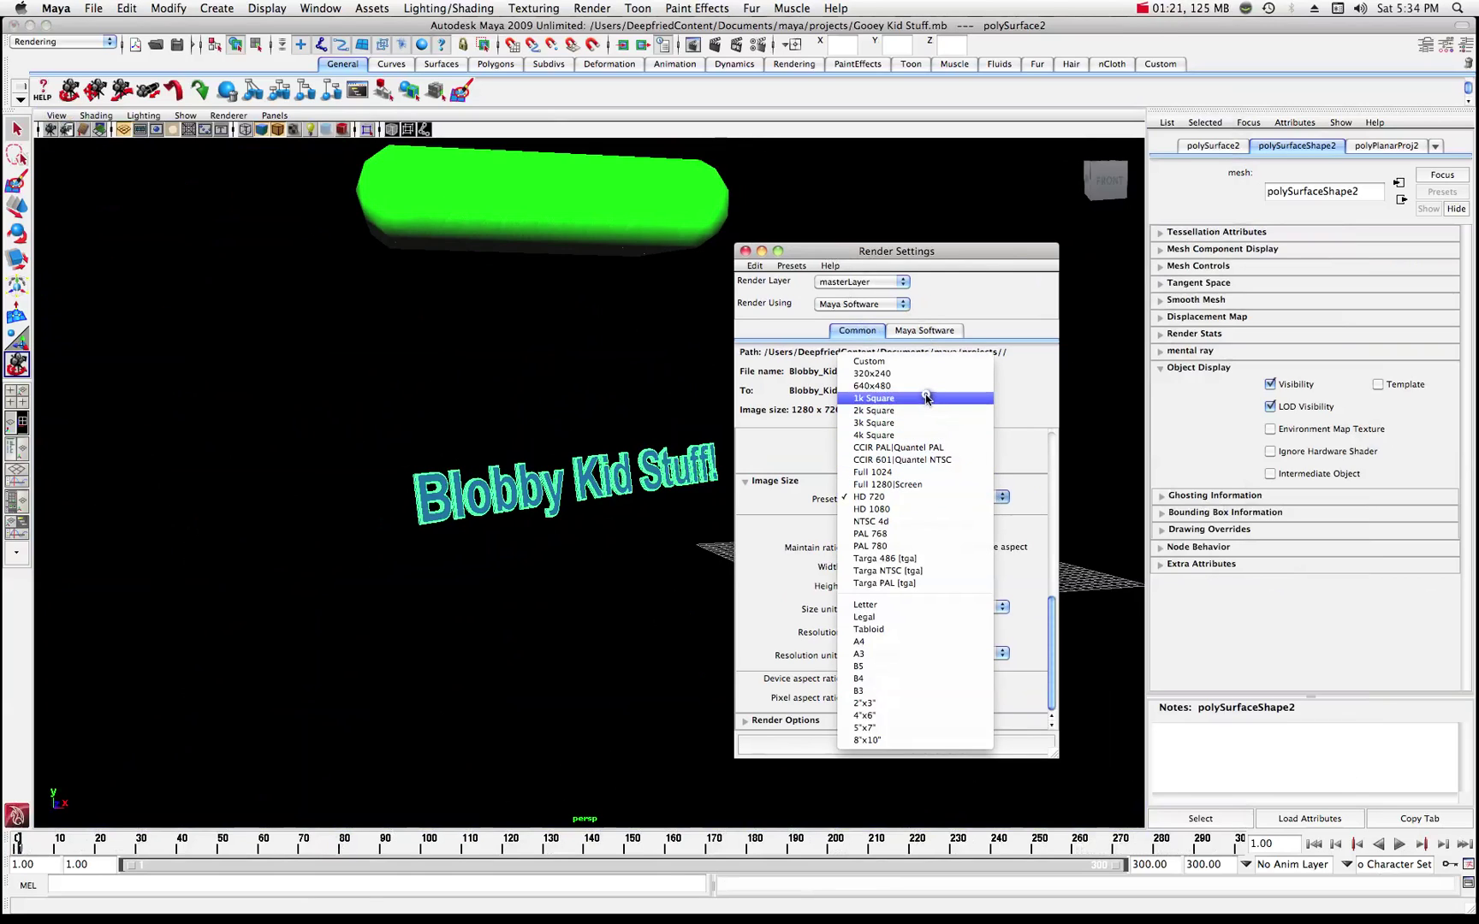
{"action": "left_click", "coordinate": [882, 387]}
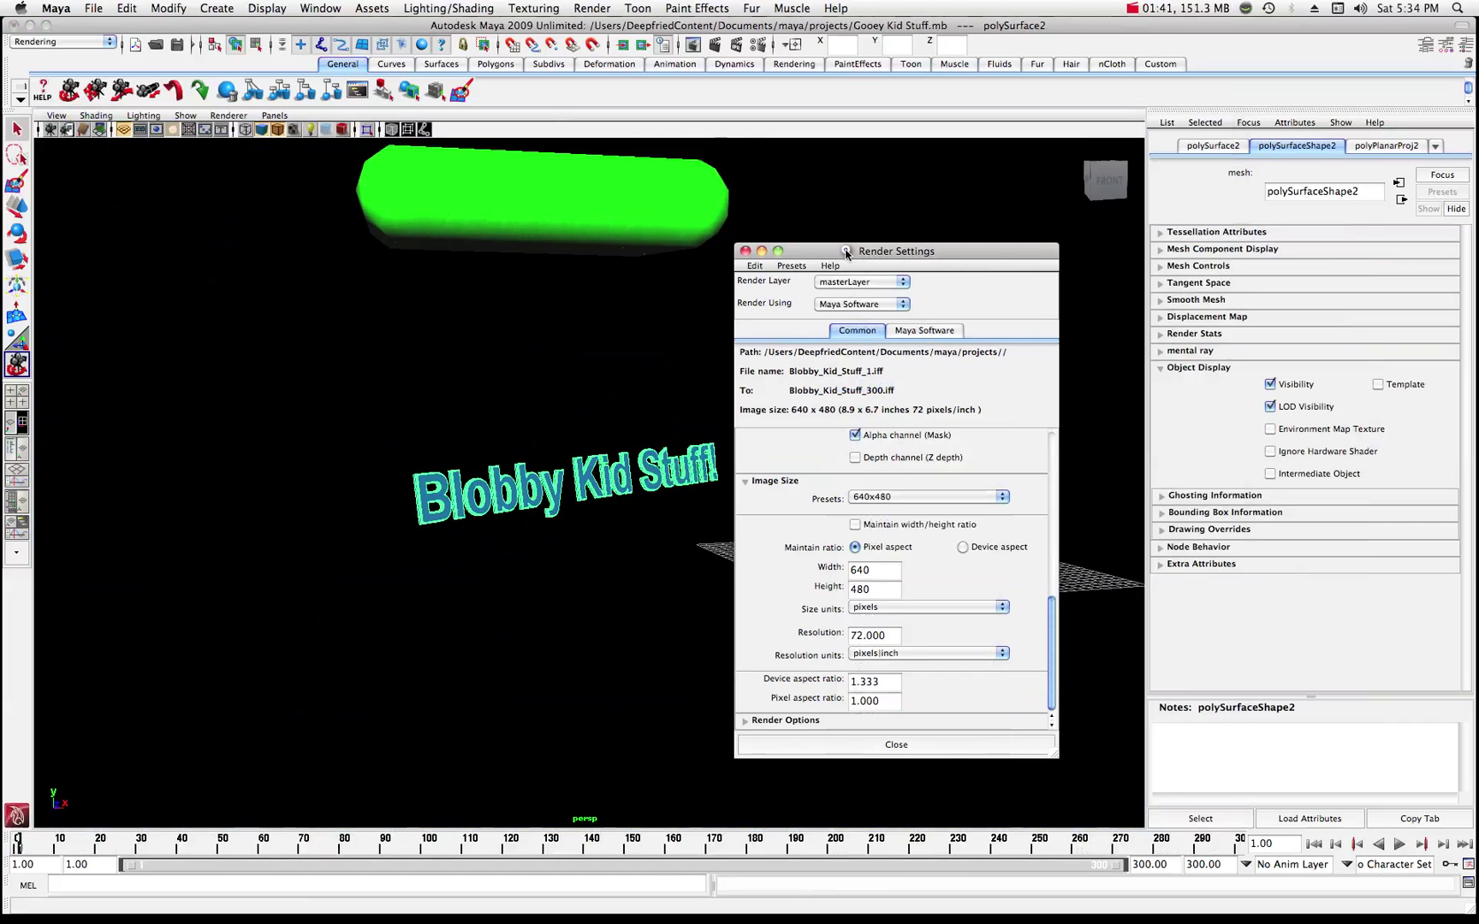
{"action": "left_click_drag", "start_coordinate": [845, 254], "coordinate": [1478, 244]}
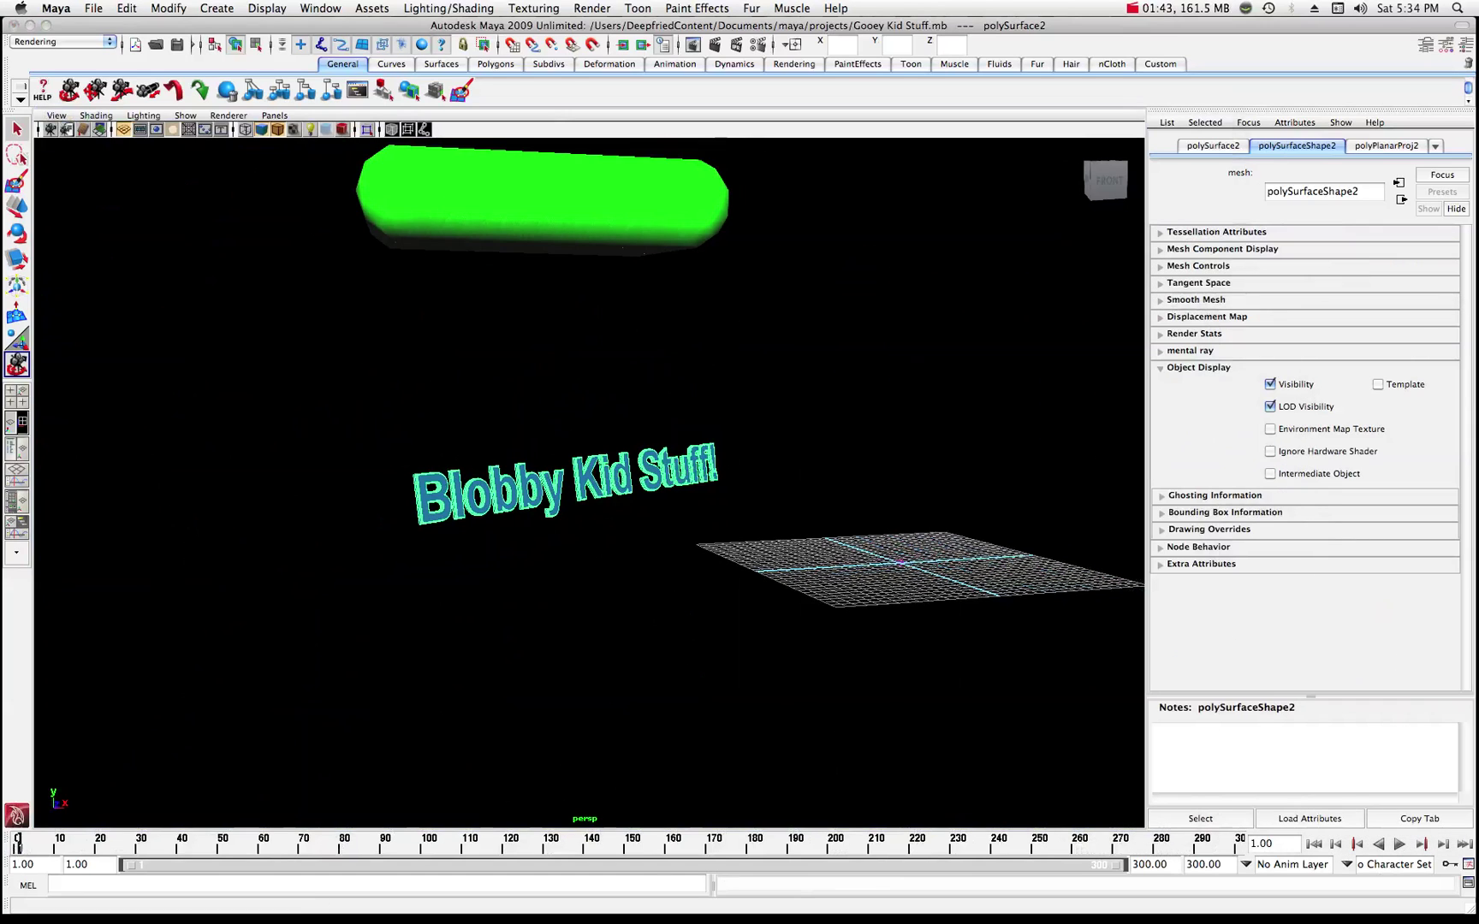
Bring up the Outliner and play the particle animation around the Blobby Kid Stuff! text, stopping it at frame 168.
{"action": "left_click_drag", "start_coordinate": [1478, 184], "coordinate": [1290, 231]}
{"action": "left_click", "coordinate": [1076, 149]}
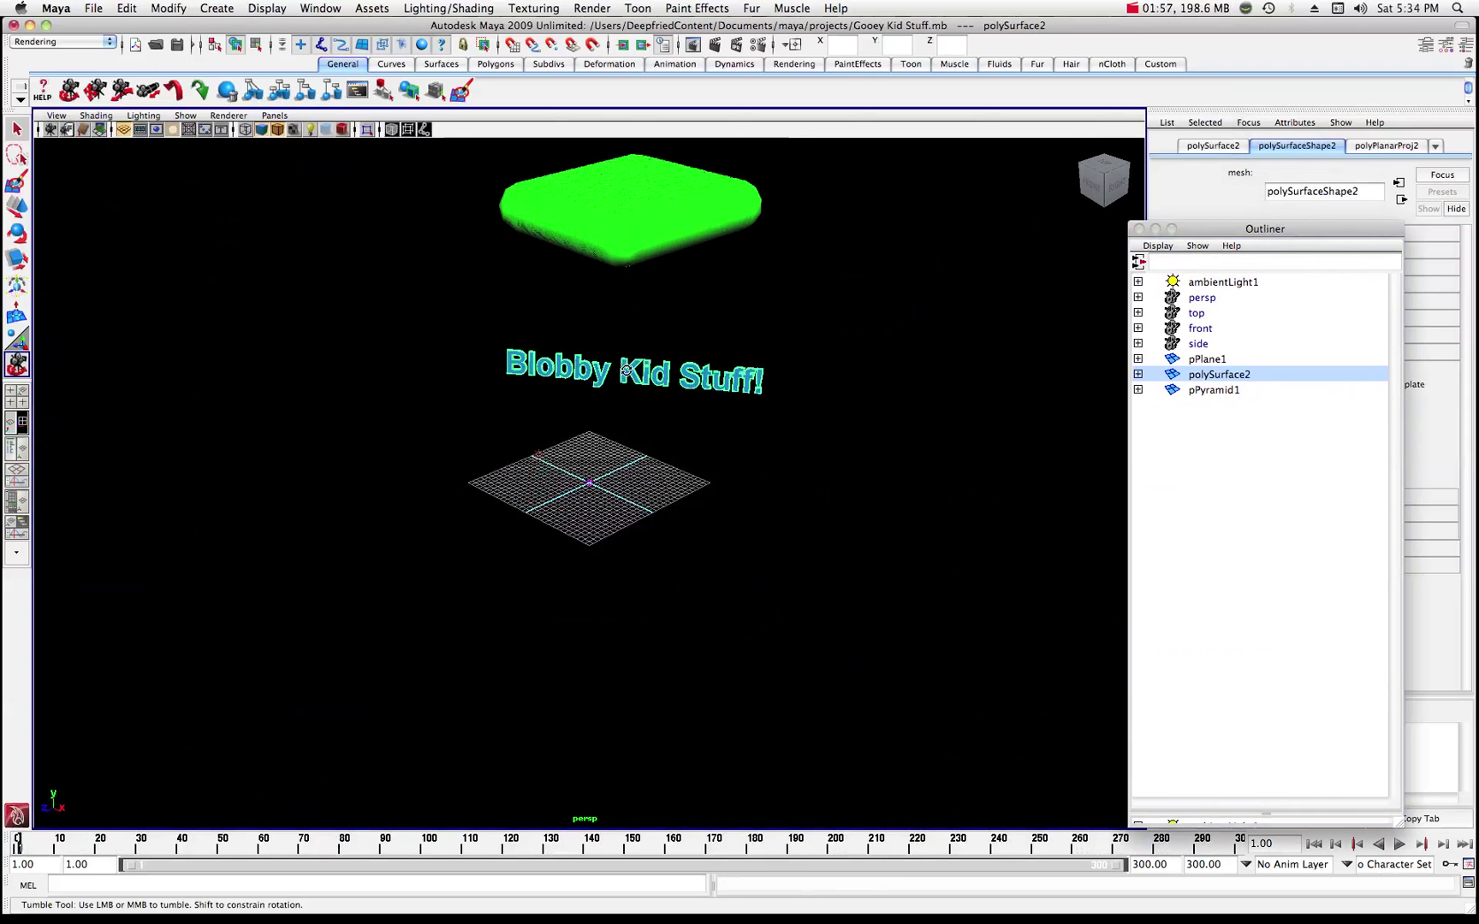
{"action": "scroll", "coordinate": [627, 369], "scroll_direction": "up", "scroll_amount": 4}
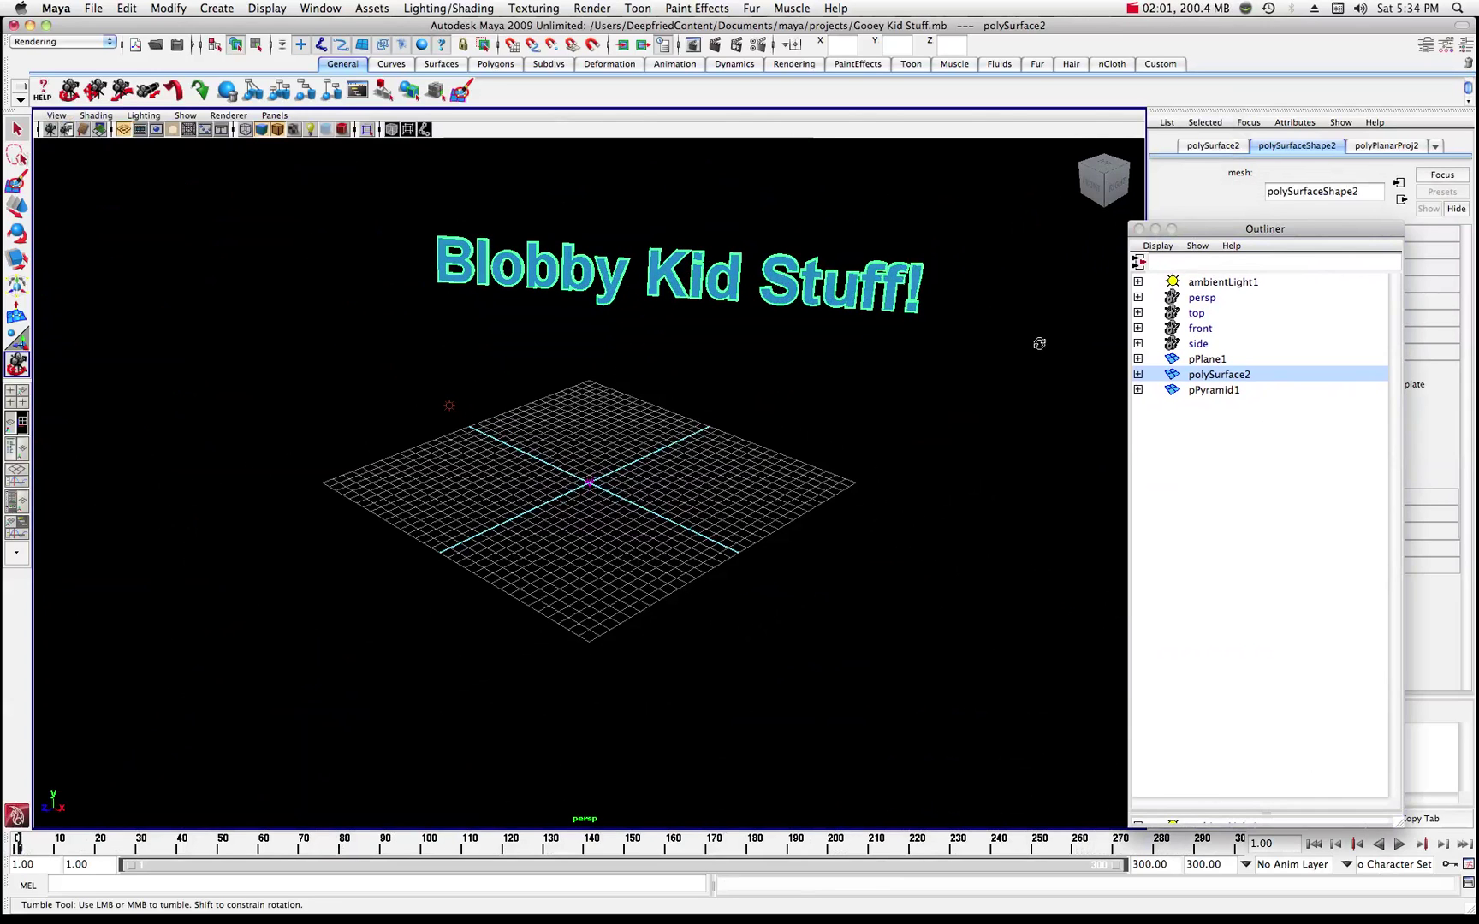
{"action": "left_click", "coordinate": [1398, 845]}
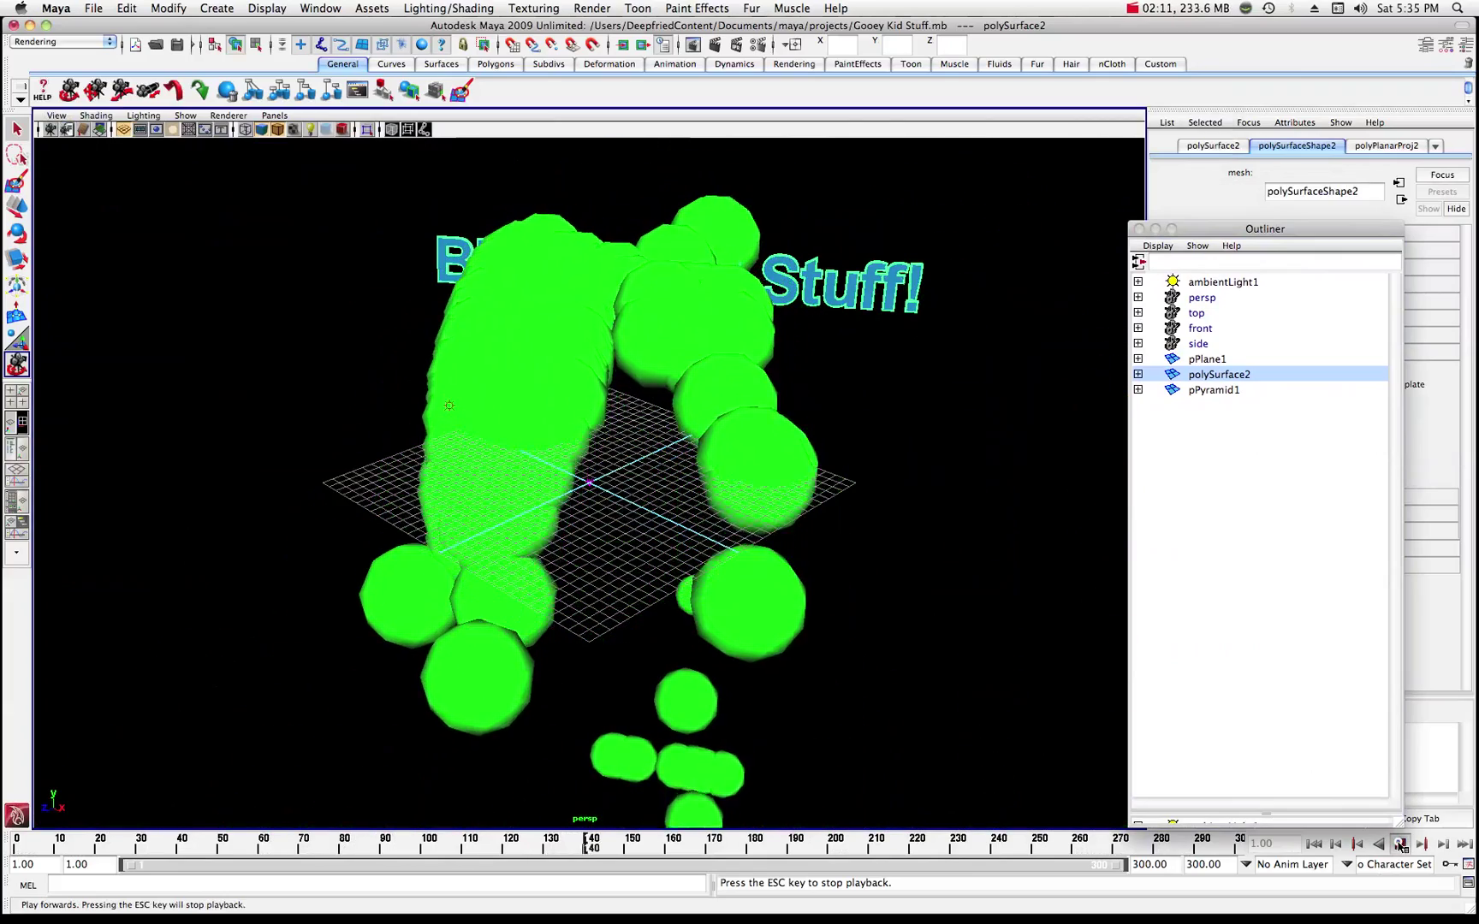
{"action": "left_click", "coordinate": [1400, 846]}
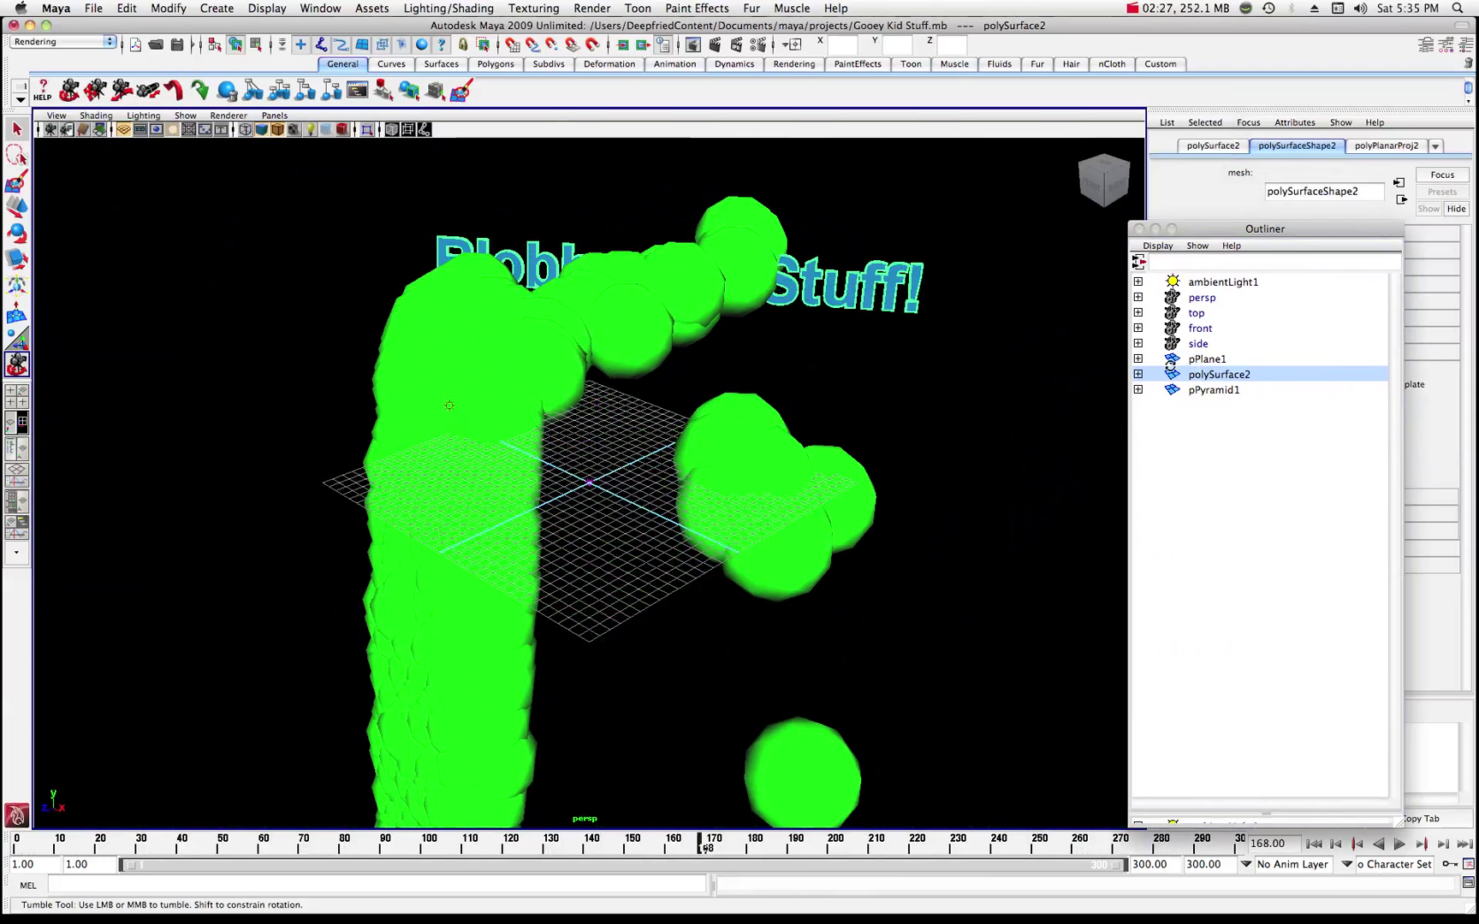
Turn on visibility for the hidden pPlane1 and pPyramid1 meshes, and close the Outliner.
{"action": "left_click_drag", "start_coordinate": [1270, 231], "coordinate": [996, 216]}
{"action": "left_click", "coordinate": [934, 345]}
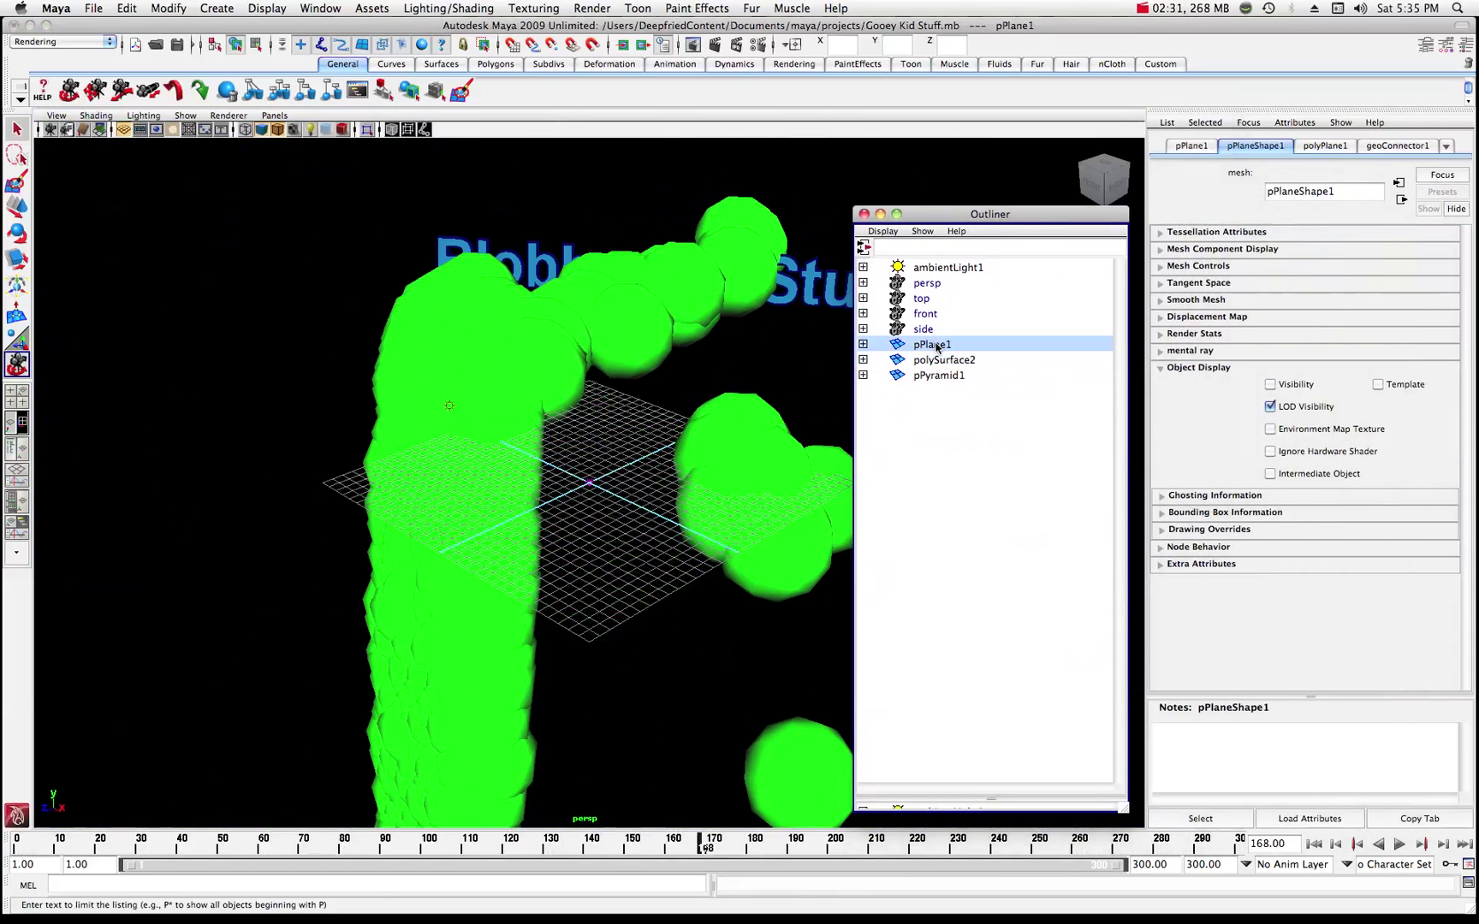
{"action": "left_click", "coordinate": [1270, 385]}
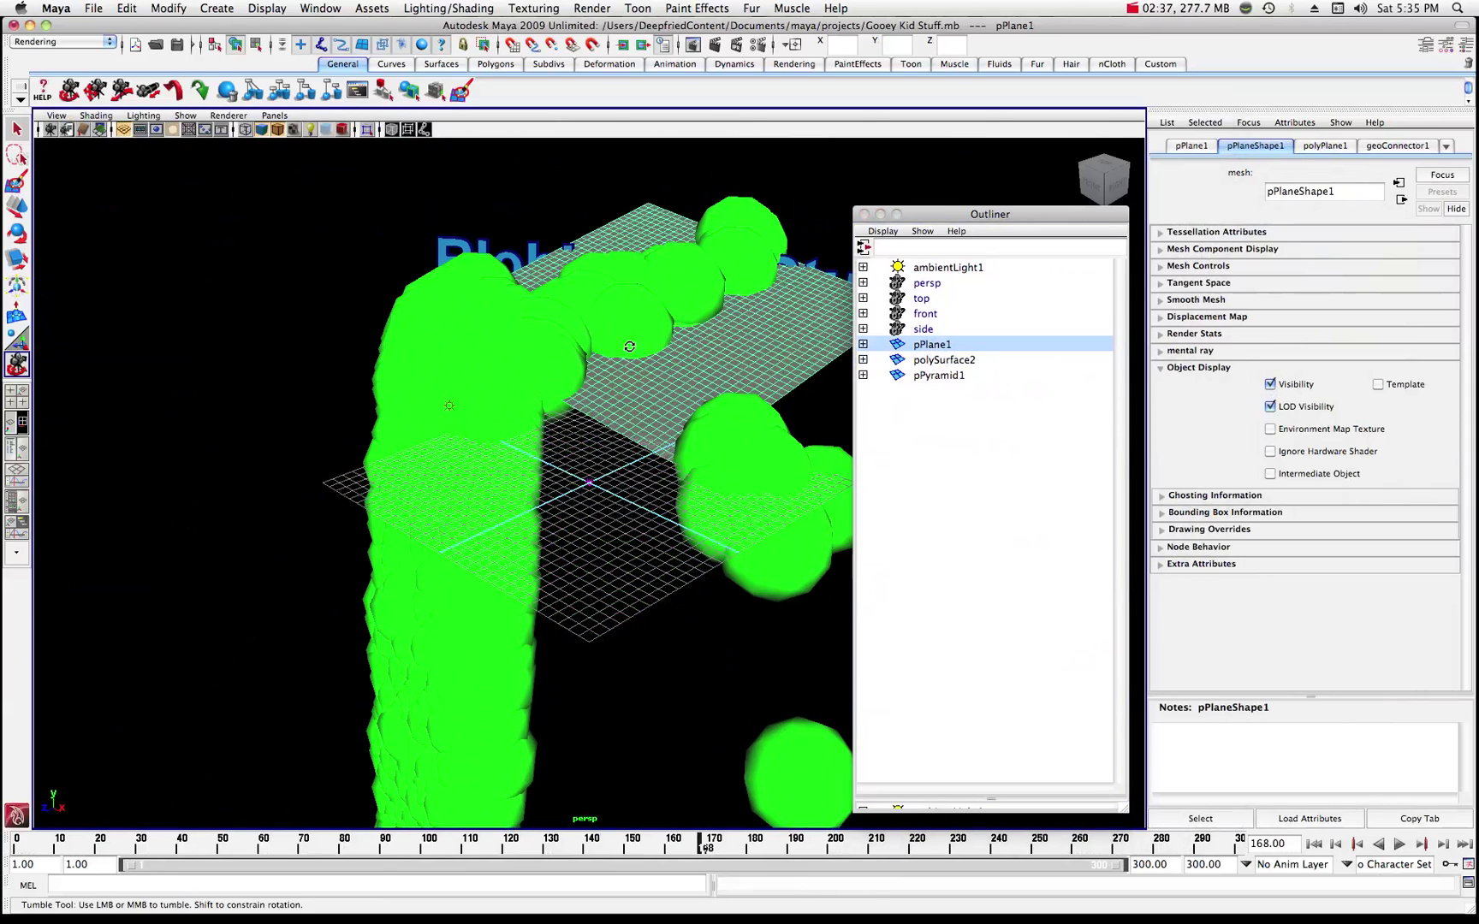
{"action": "left_click", "coordinate": [941, 376]}
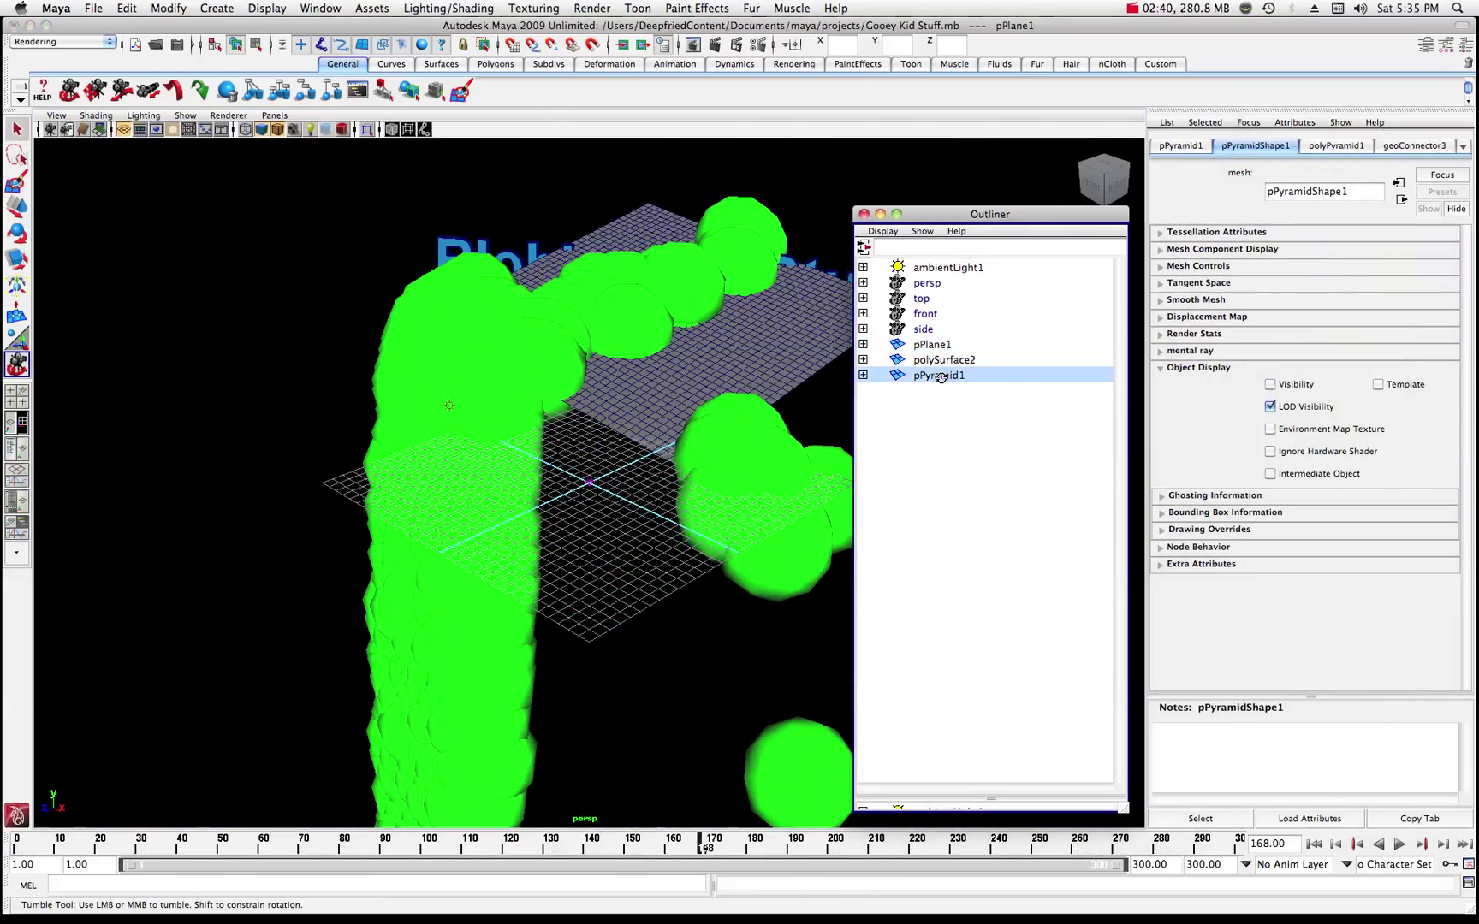
{"action": "left_click", "coordinate": [1270, 386]}
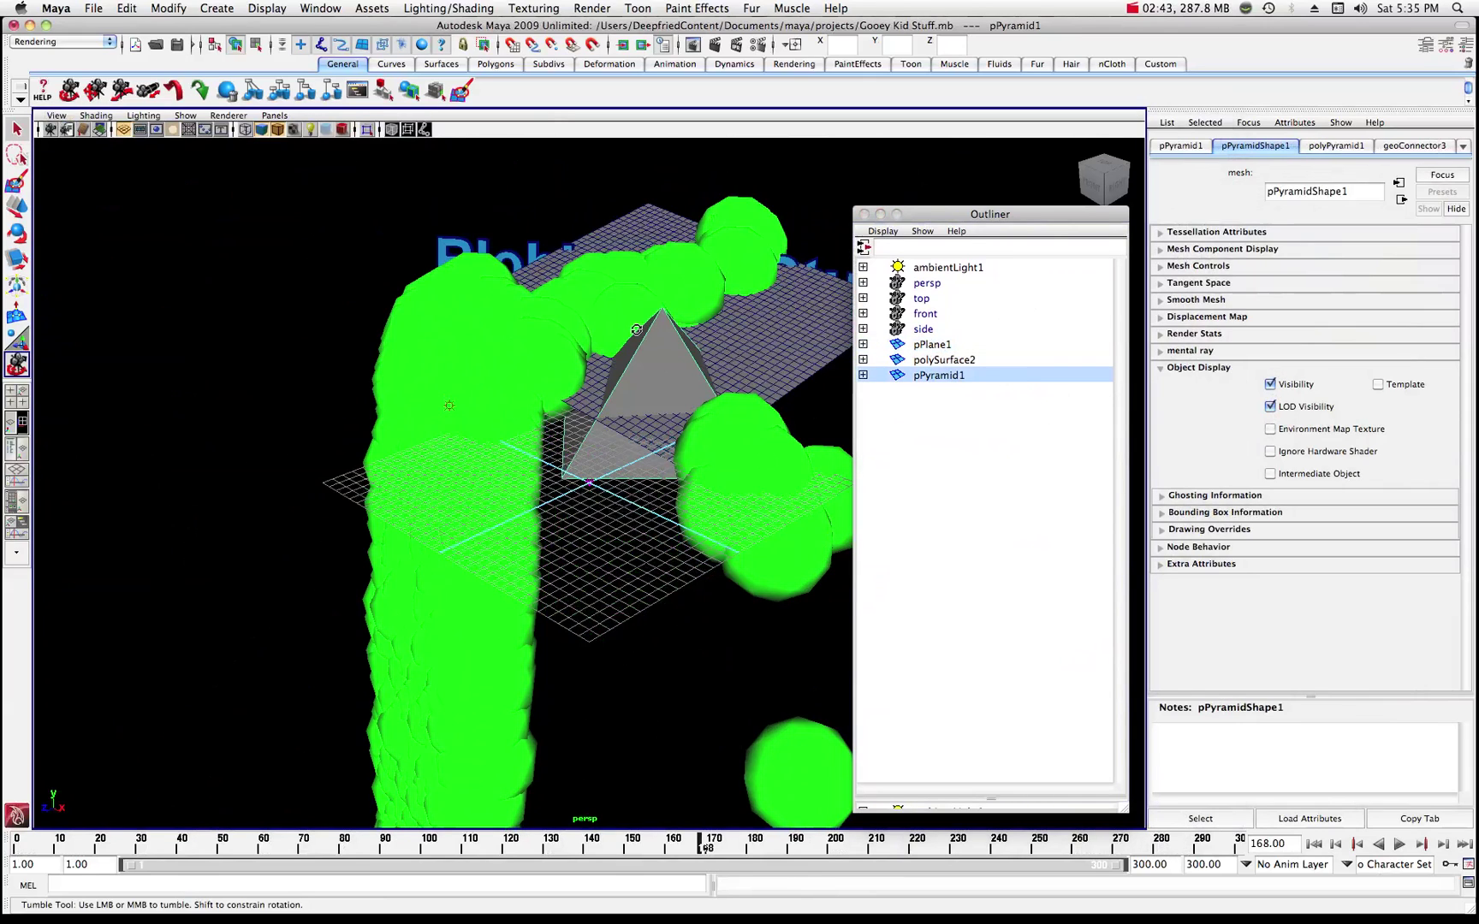
{"action": "left_click", "coordinate": [864, 214]}
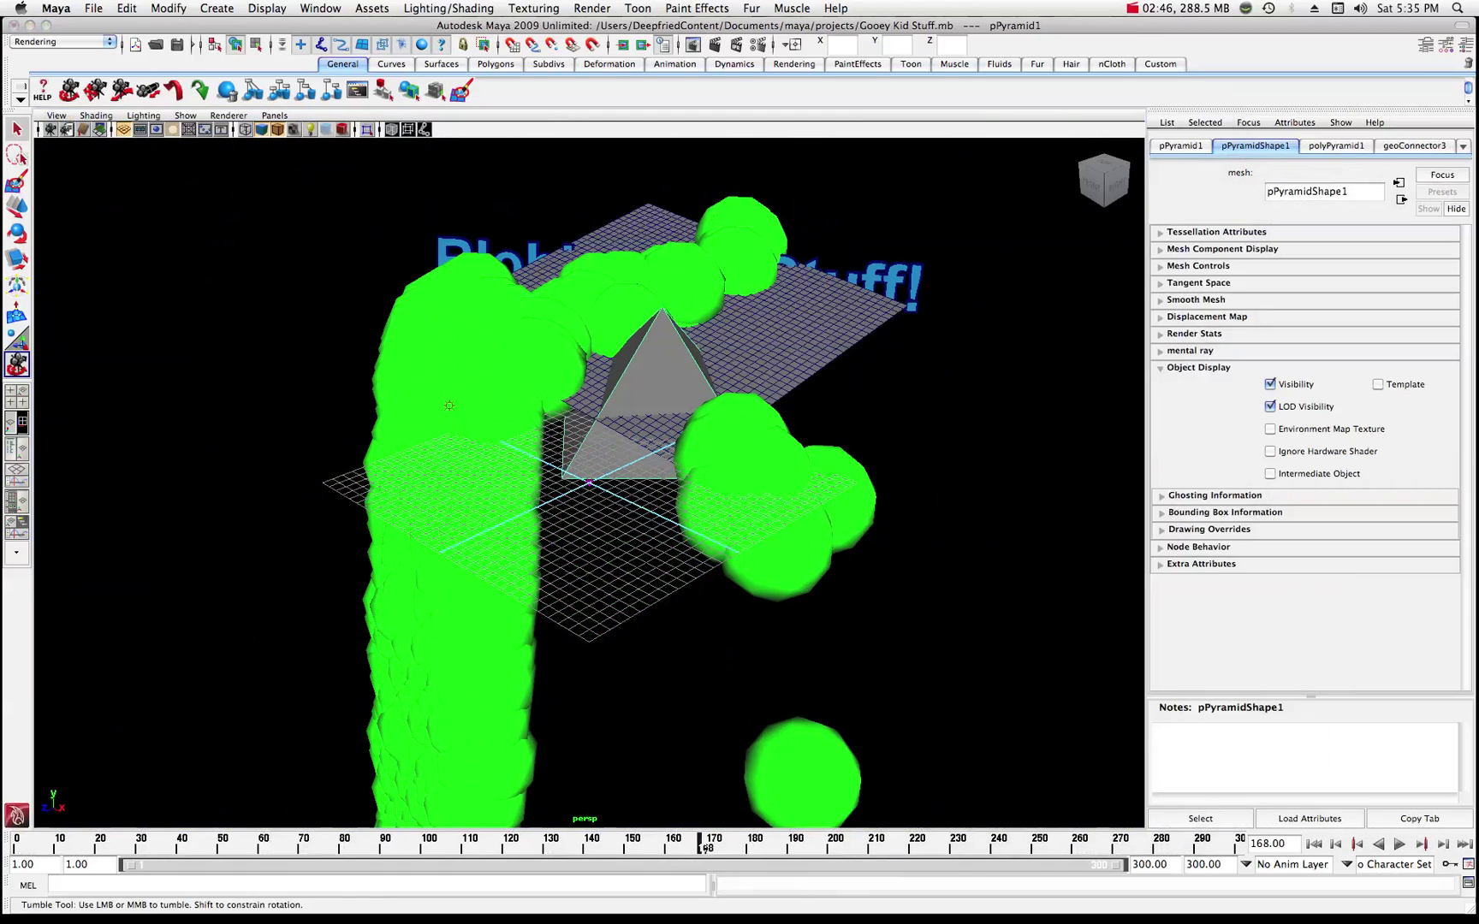
Play the animation from frame 1 to examine how the particles interact with the plane and pyramid, stopping at frame 159.
{"action": "left_click", "coordinate": [171, 847]}
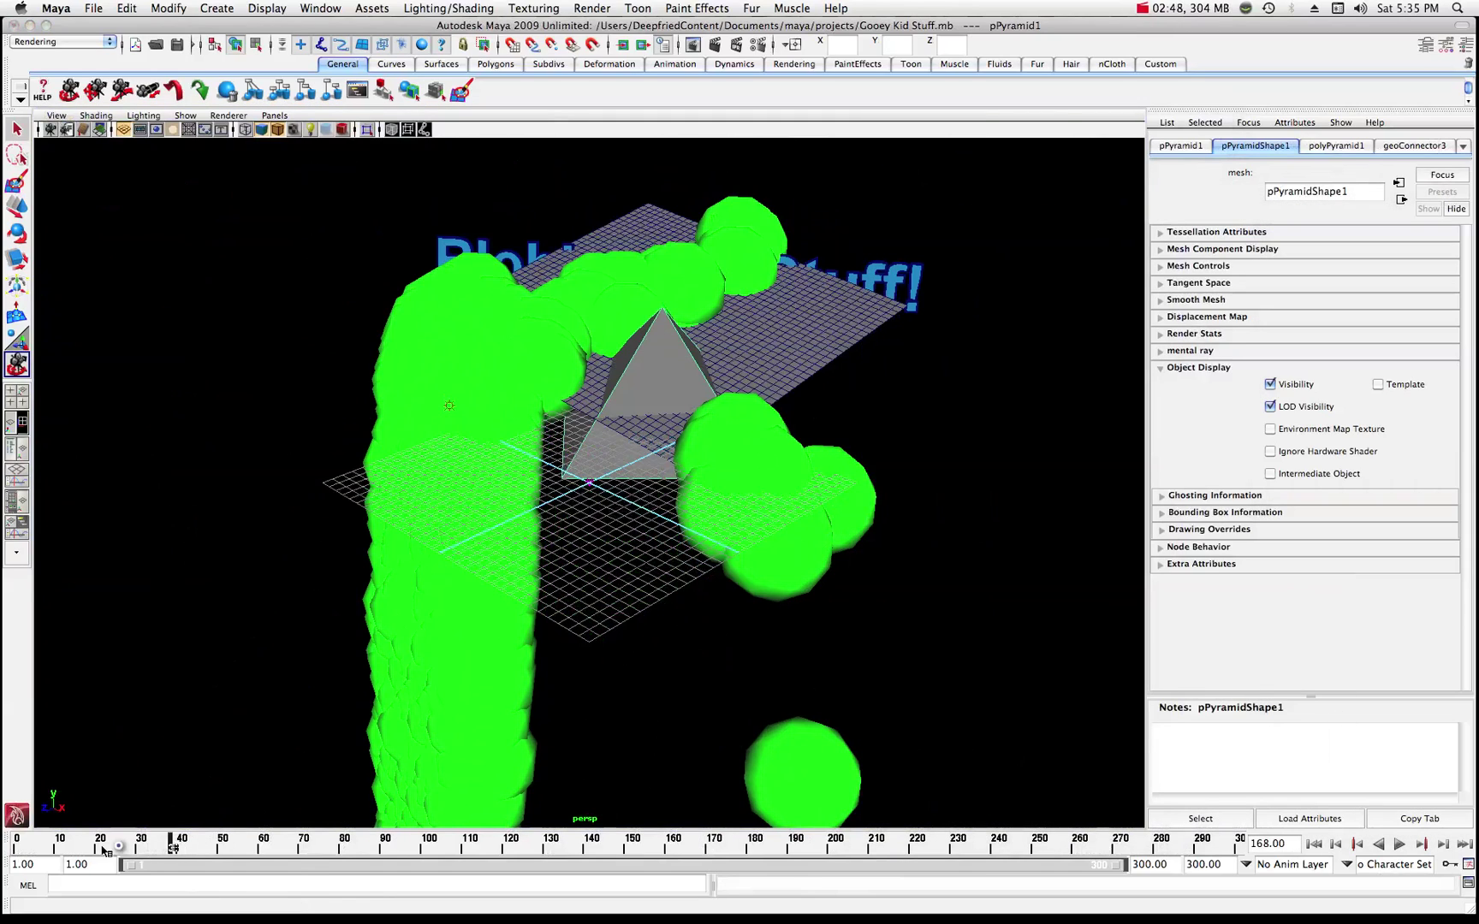
{"action": "left_click_drag", "start_coordinate": [103, 849], "coordinate": [17, 848]}
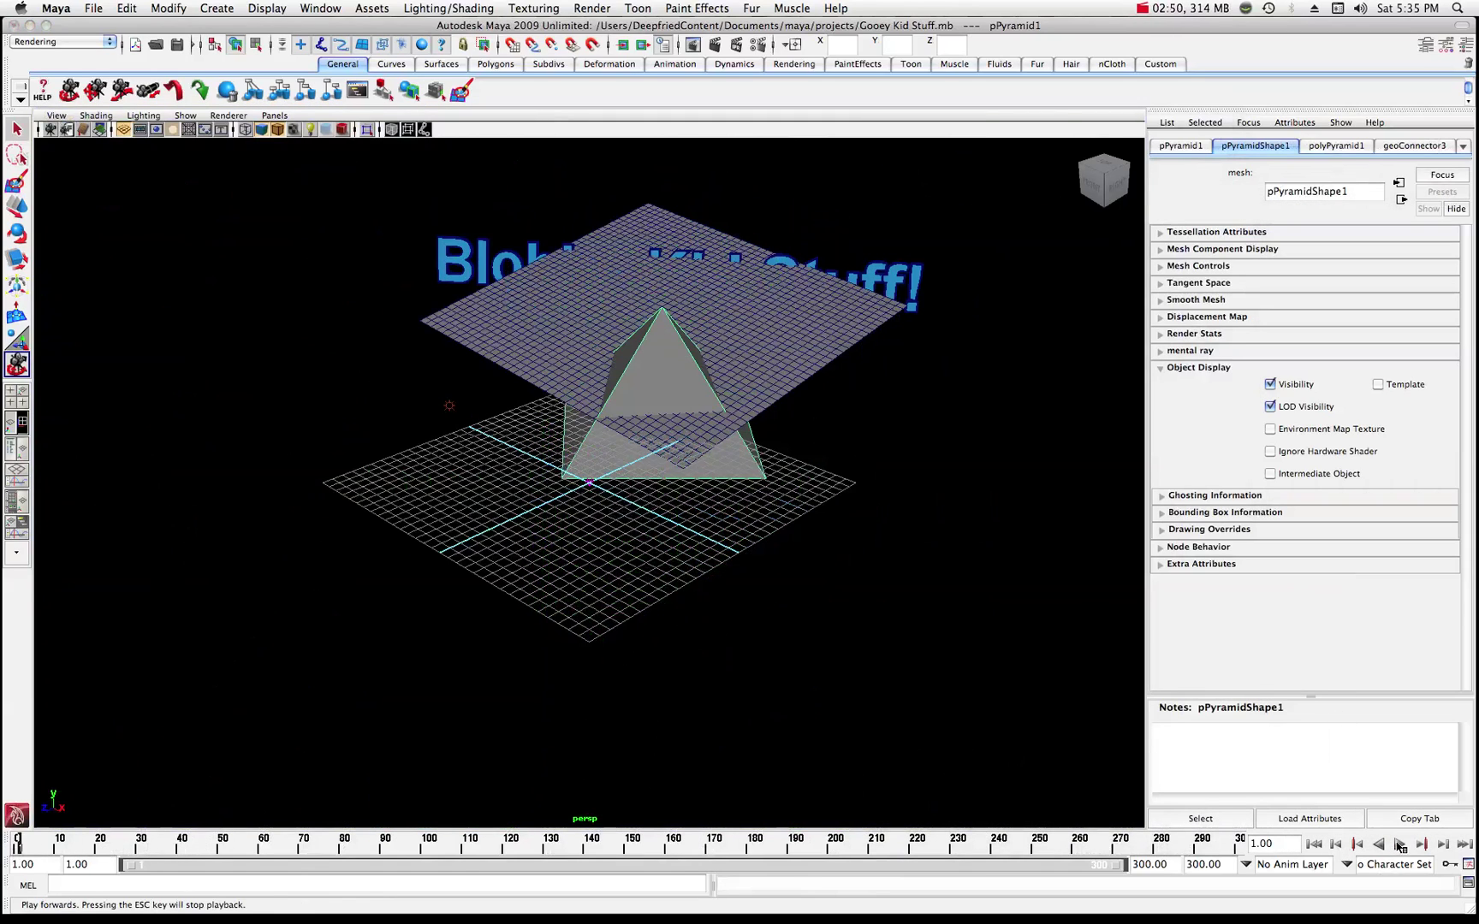
{"action": "left_click", "coordinate": [1400, 846]}
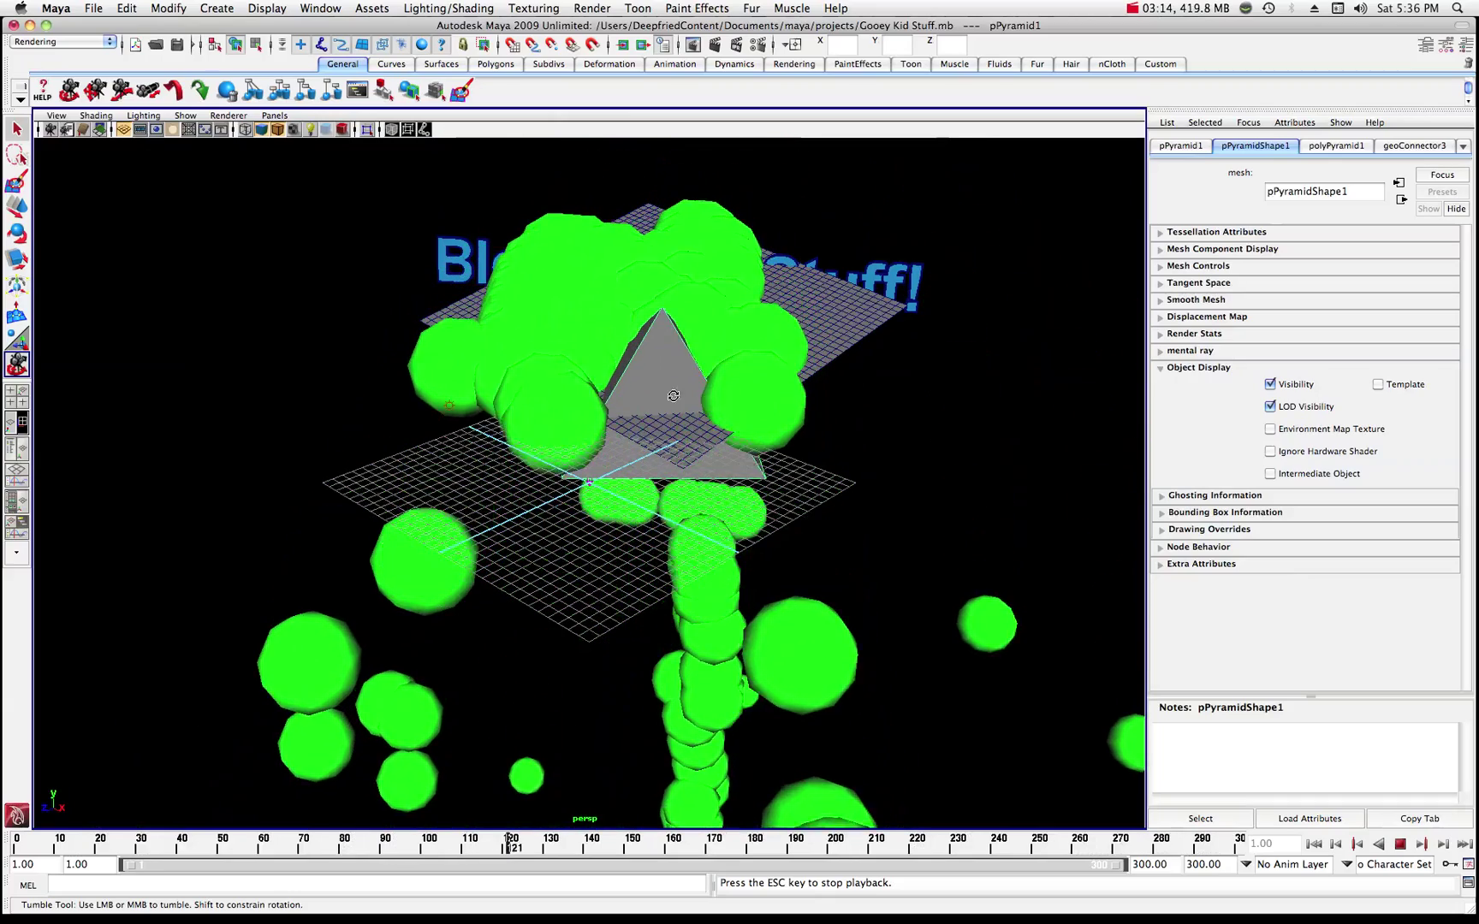
{"action": "left_click", "coordinate": [1402, 844]}
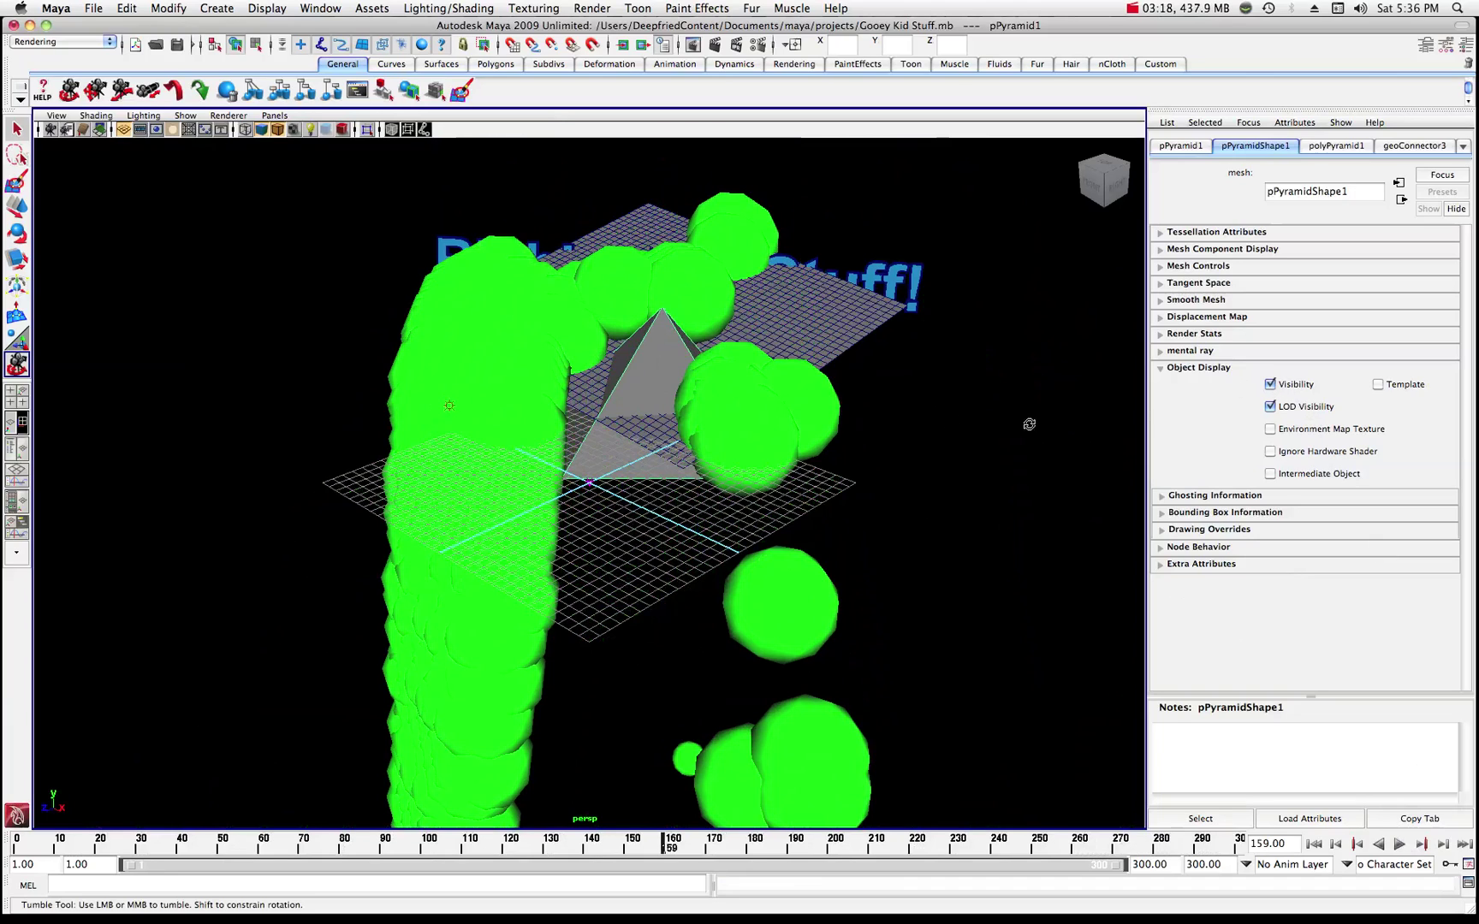
Save the current scene and create a new empty scene.
{"action": "left_click", "coordinate": [95, 7]}
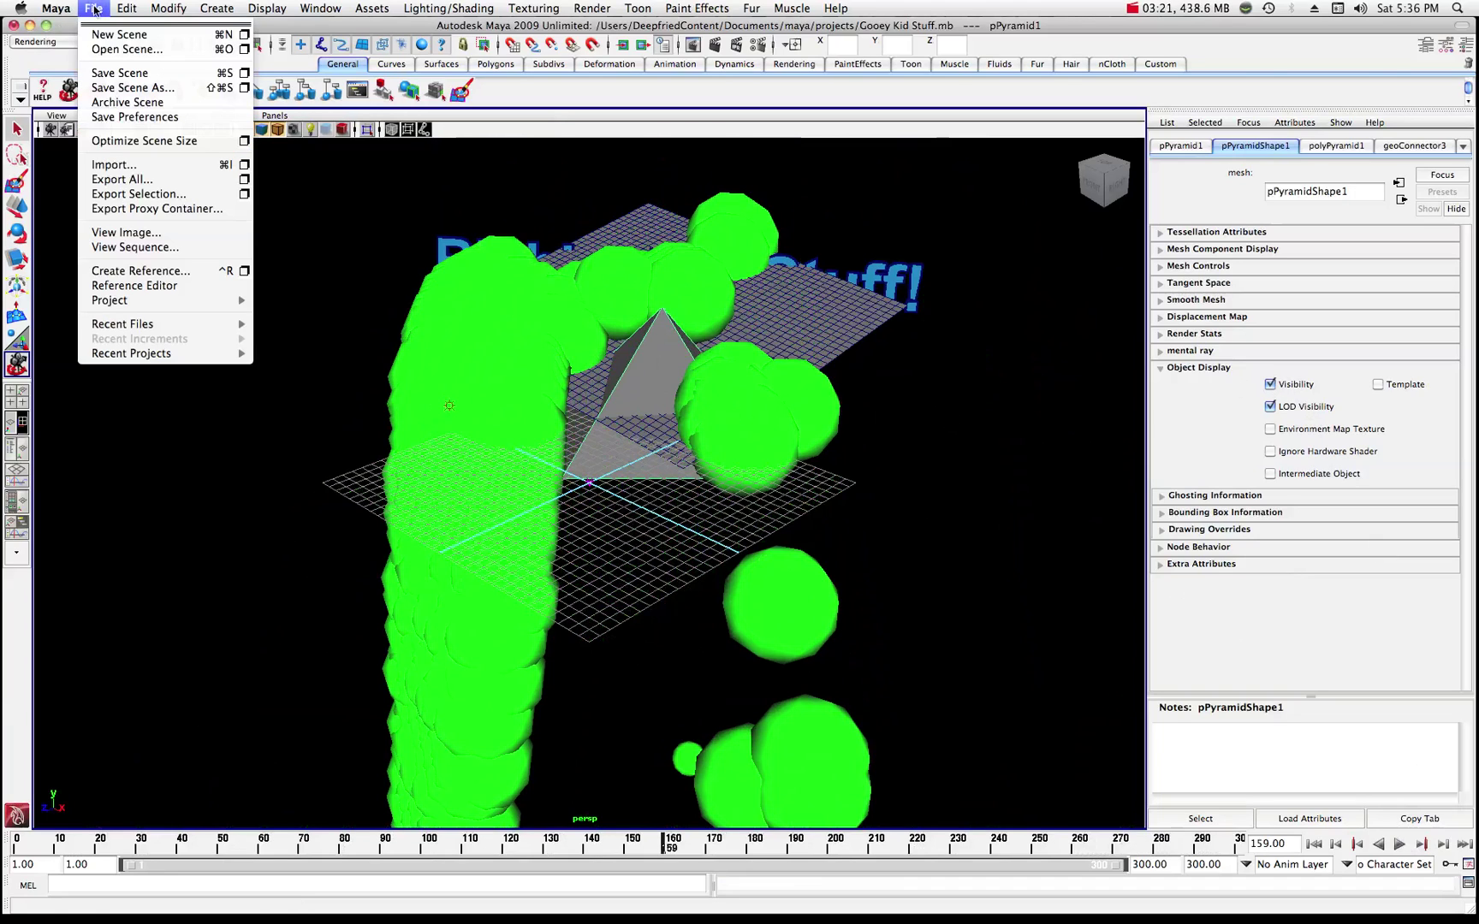
{"action": "left_click", "coordinate": [106, 75]}
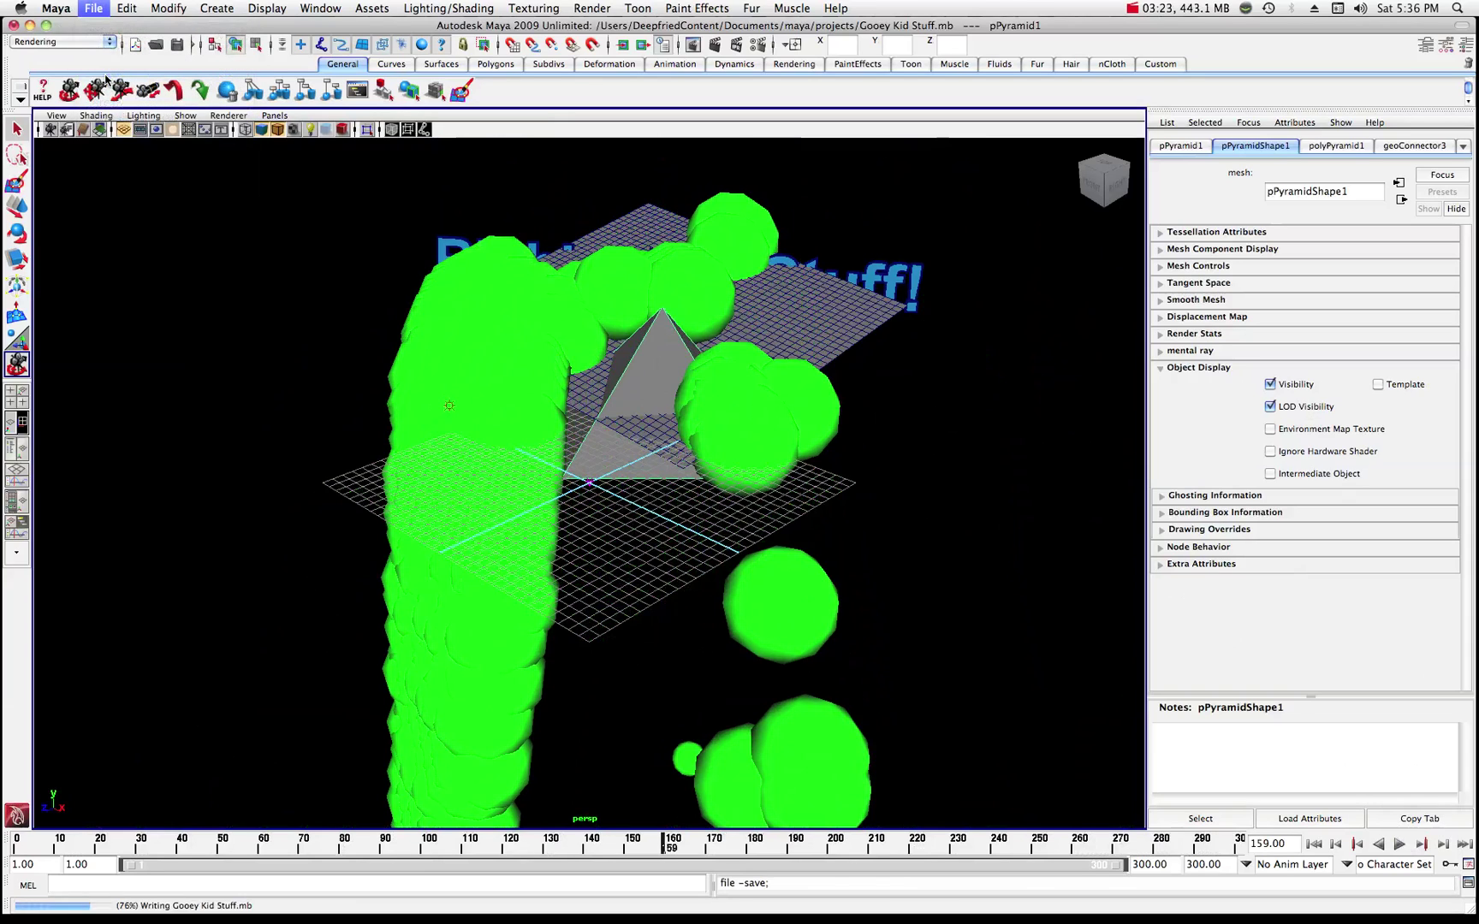
{"action": "left_click", "coordinate": [95, 7]}
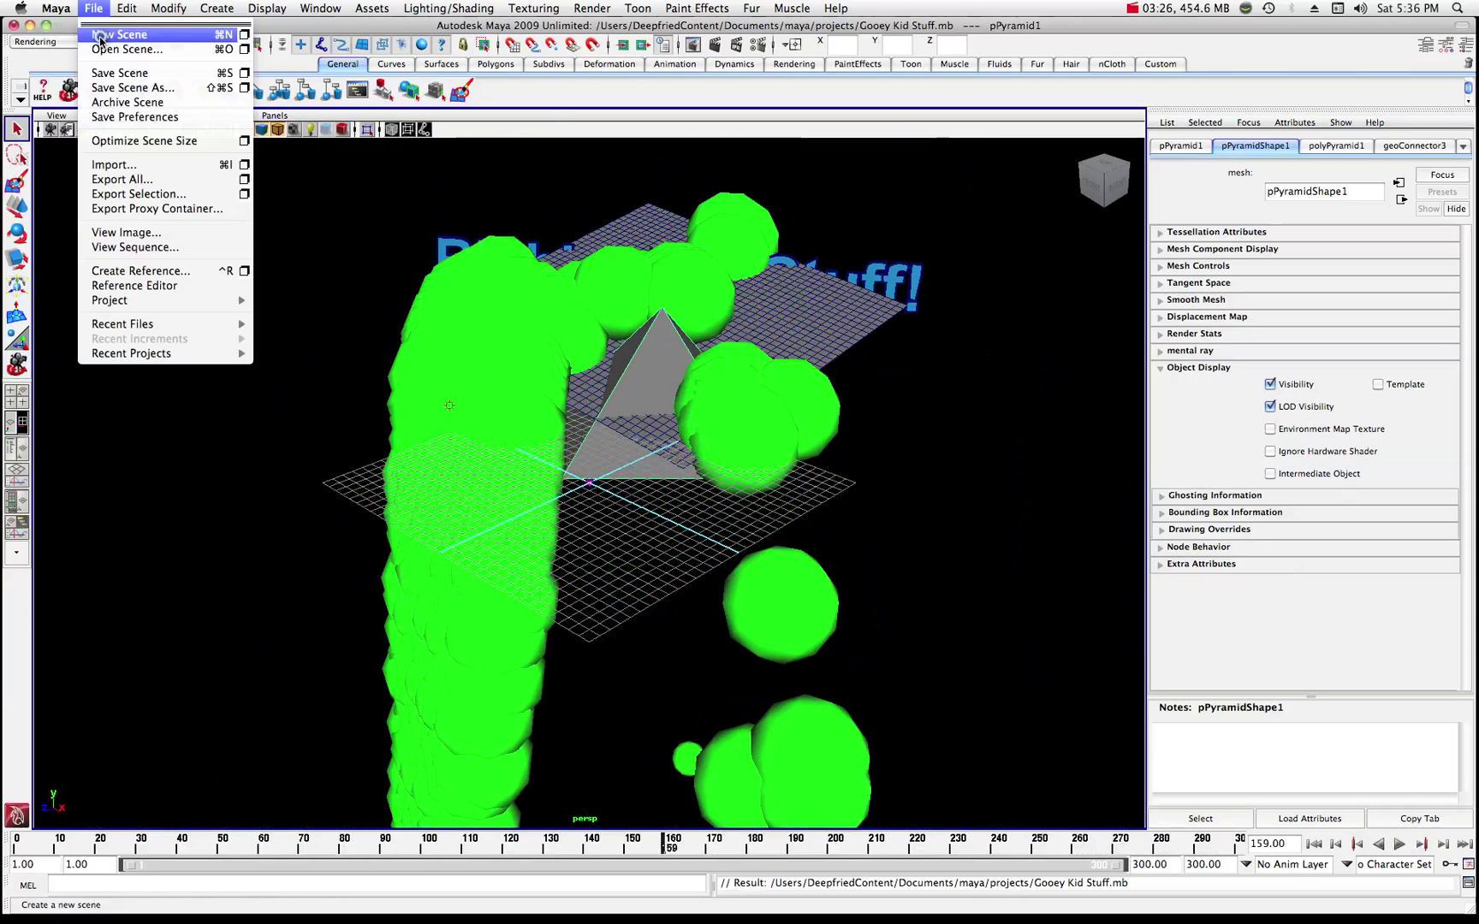
{"action": "left_click", "coordinate": [102, 39]}
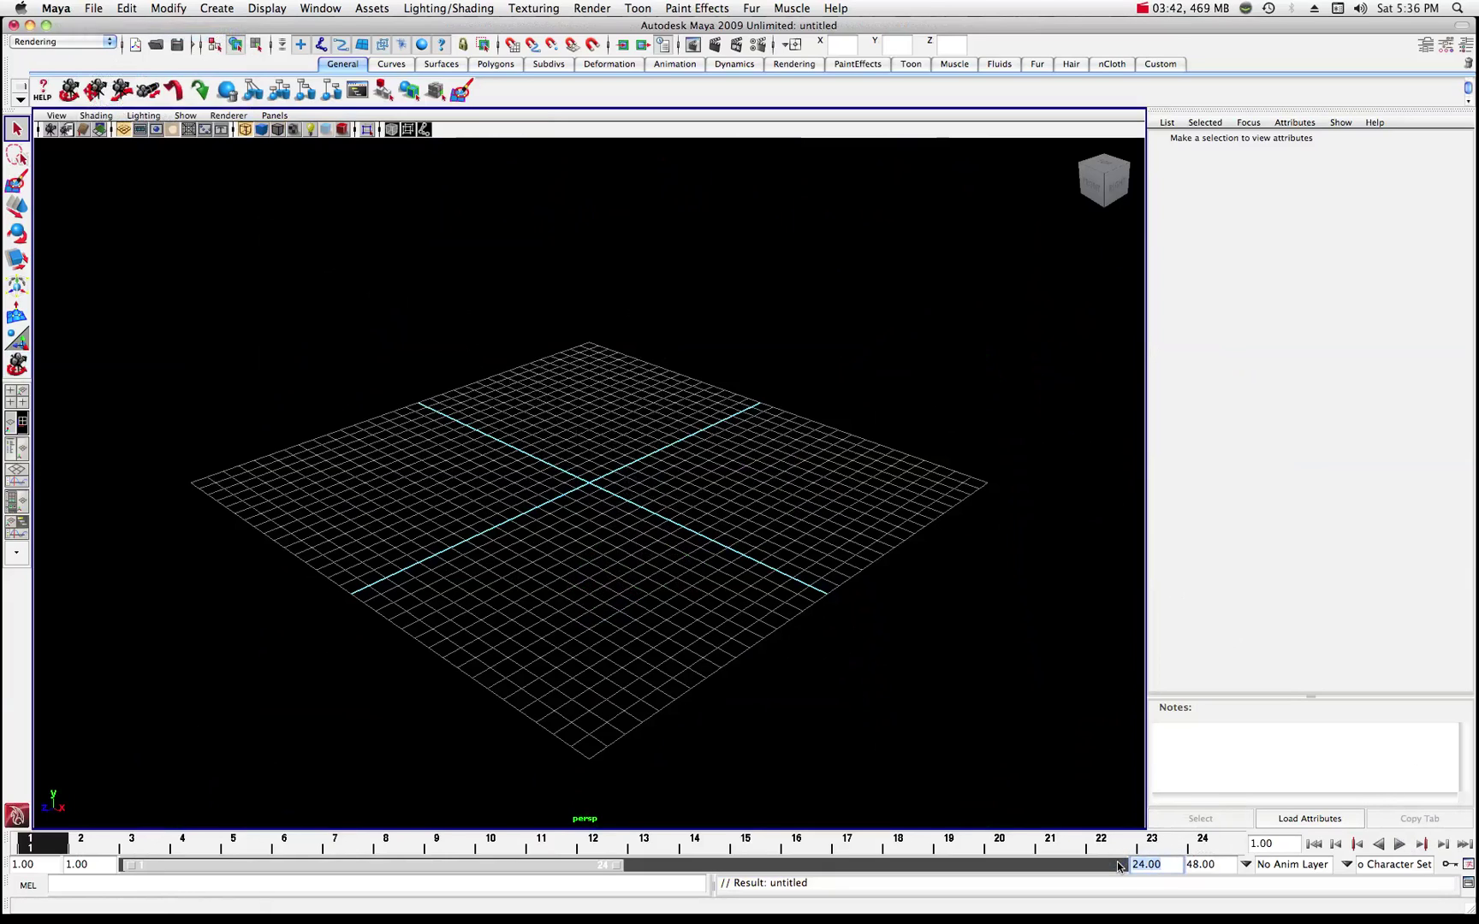
Set the animation's playback end time to frame 300 and switch to the Dynamics command set.
{"action": "type", "text": "300"}
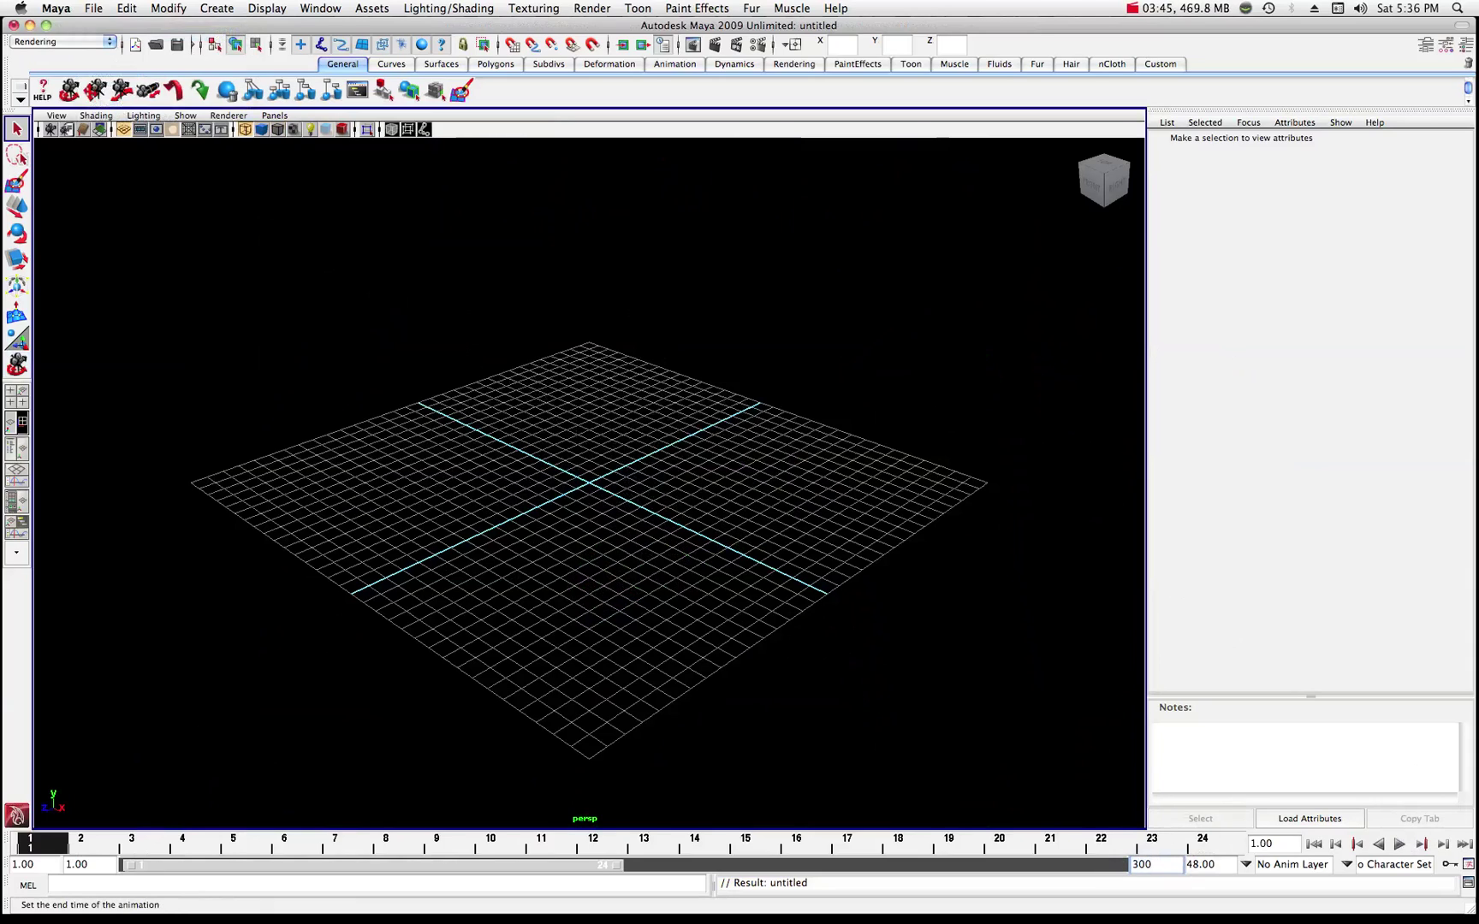
{"action": "key", "text": "Return"}
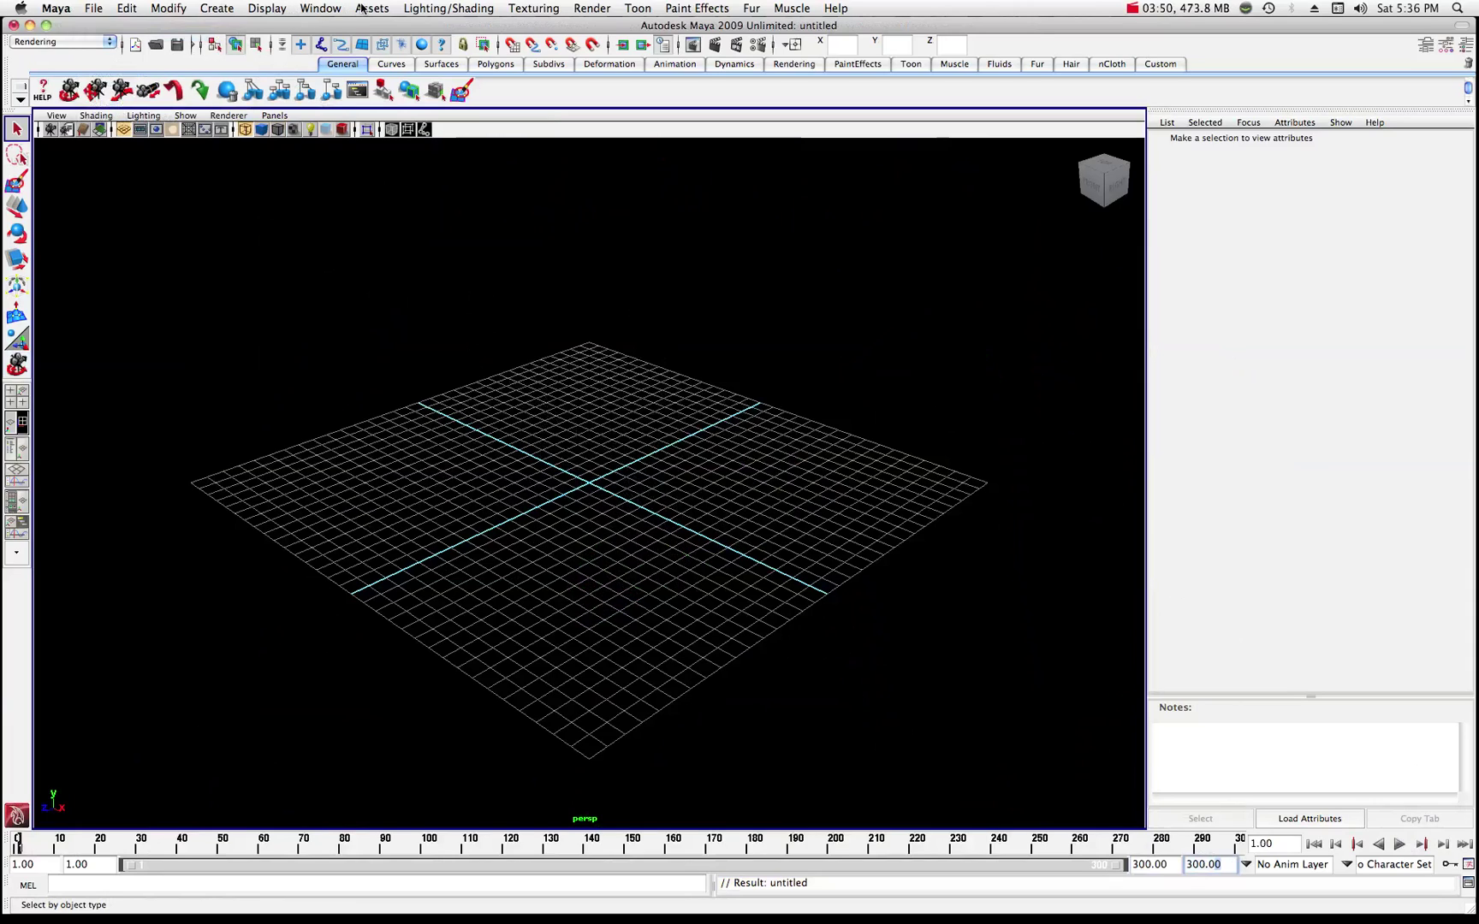
{"action": "left_click", "coordinate": [96, 42]}
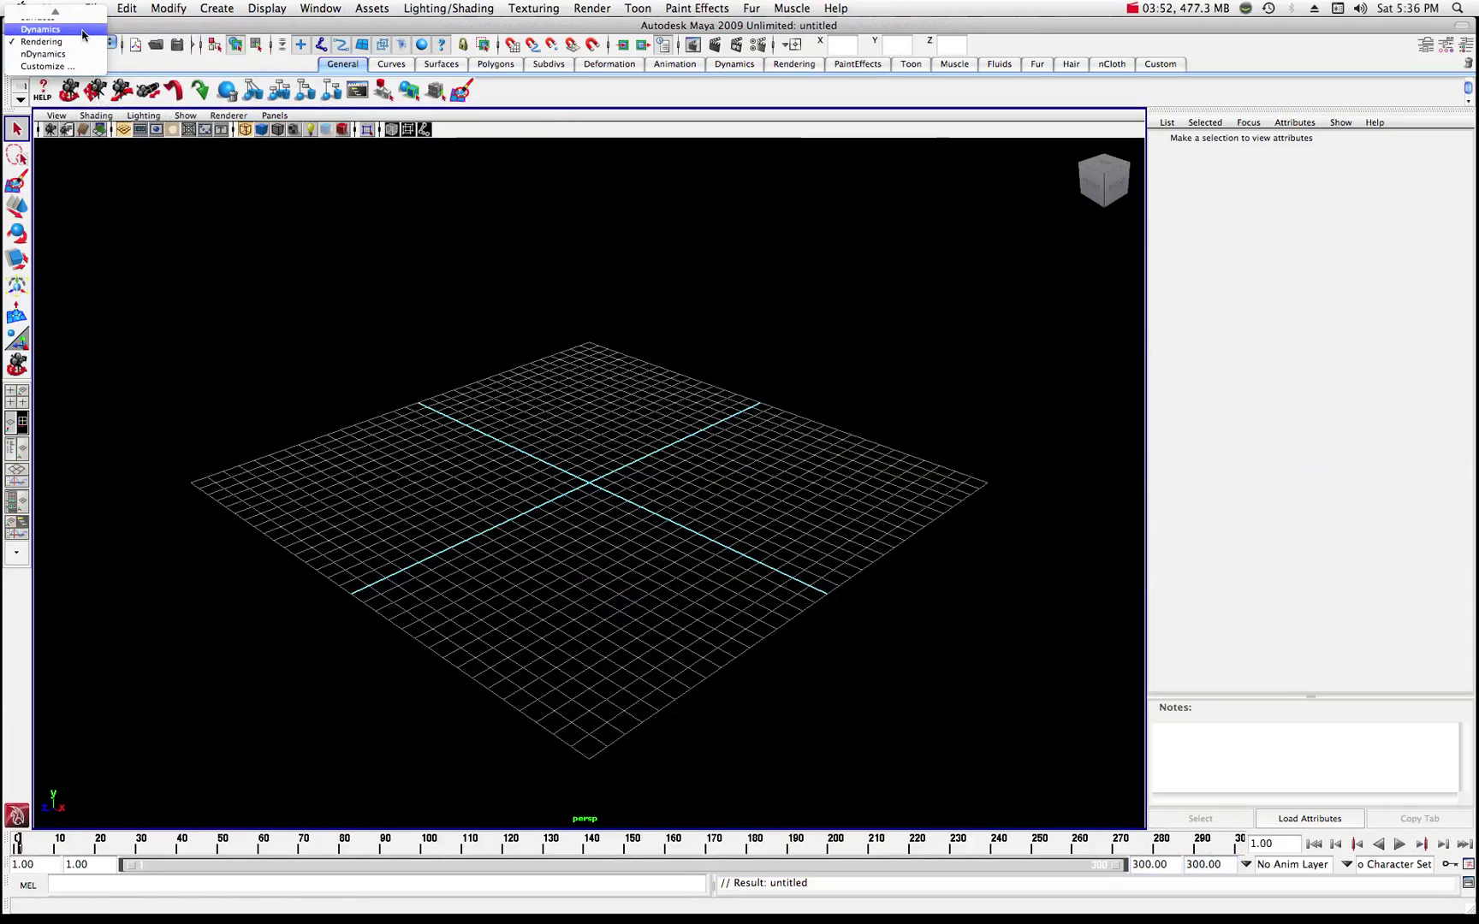
{"action": "left_click", "coordinate": [40, 29]}
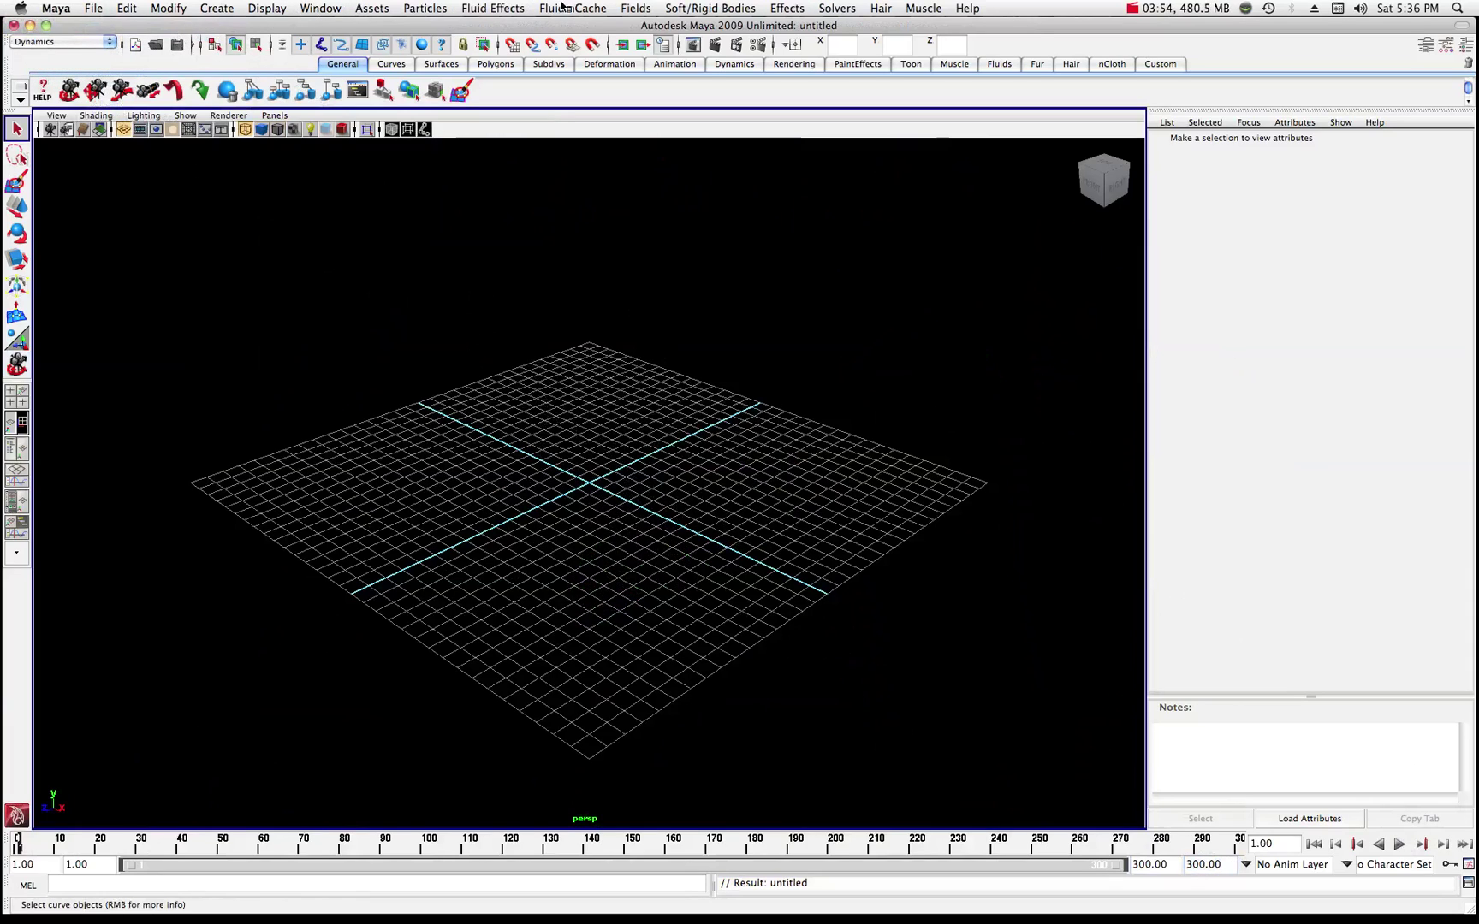
Create a particle grid on the ground with the Particle Tool, using 2.000 particle spacing and cursor placement.
{"action": "left_click", "coordinate": [432, 7]}
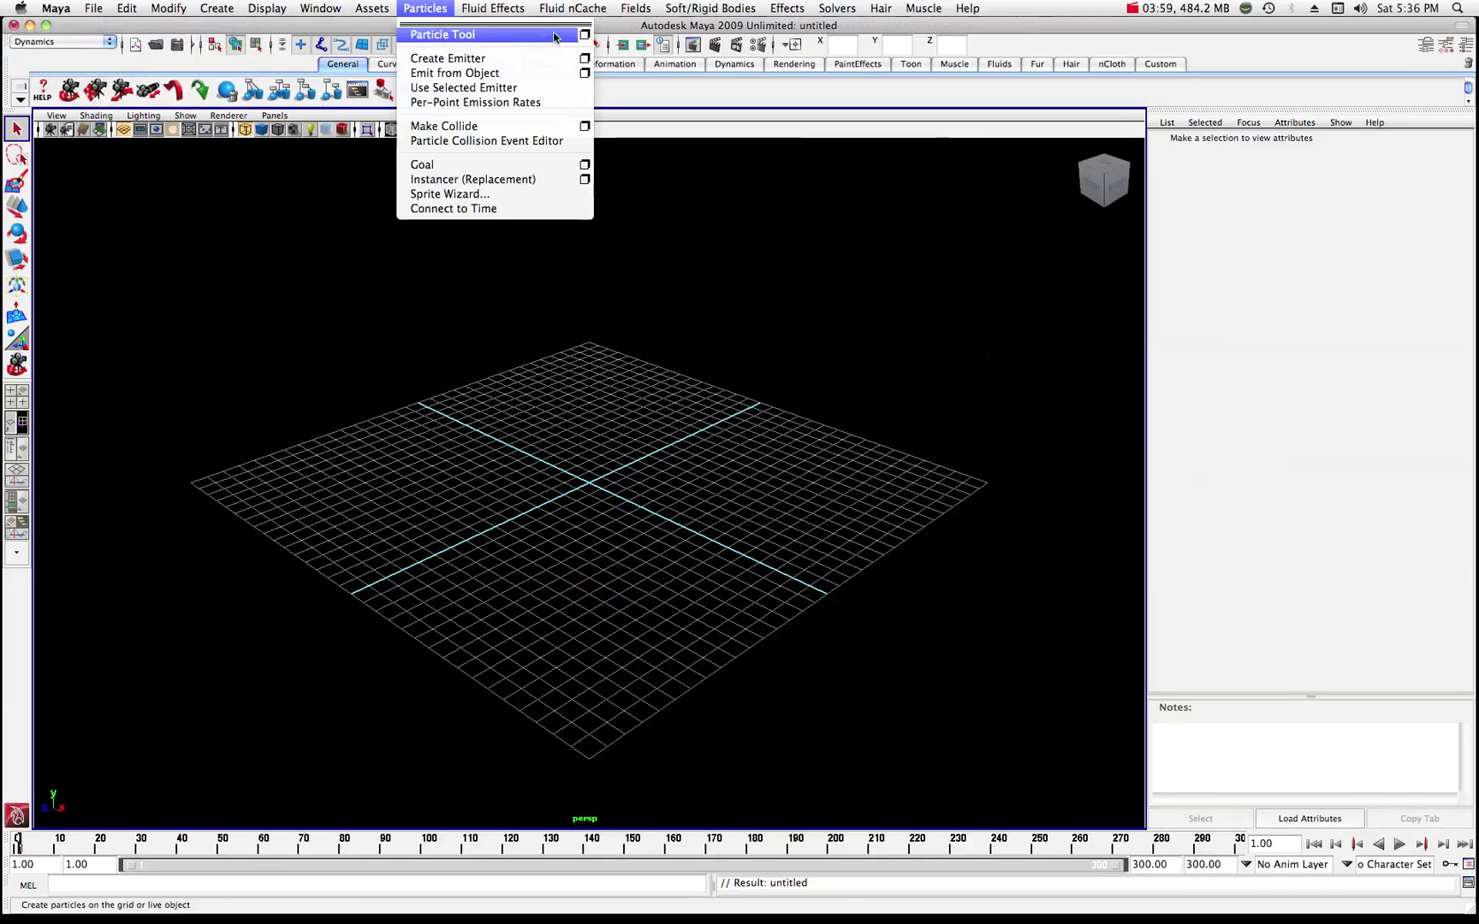
{"action": "left_click", "coordinate": [585, 34]}
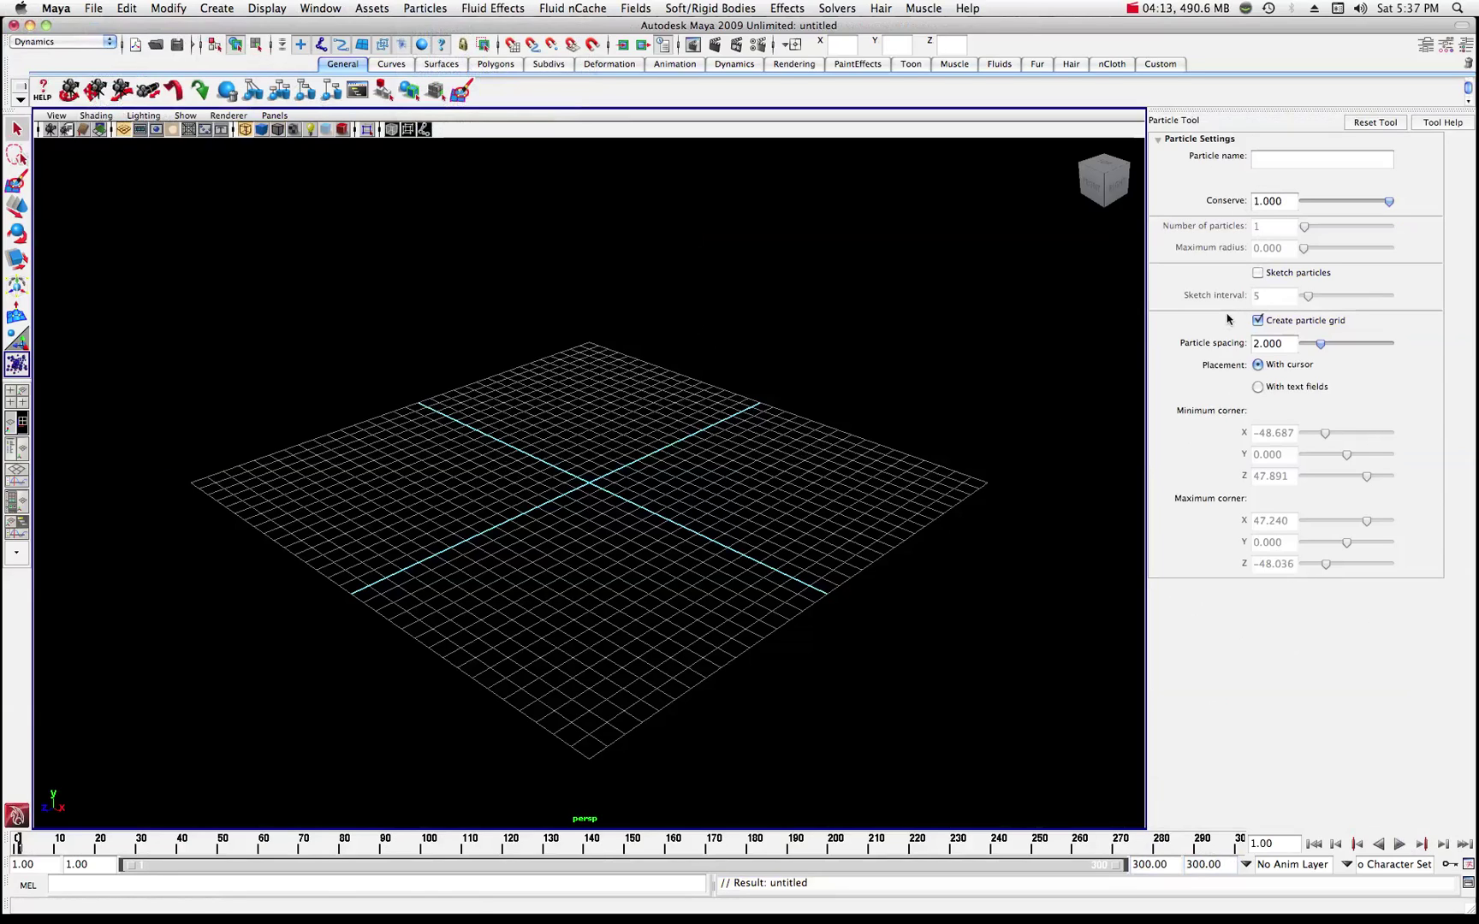
{"action": "left_click", "coordinate": [600, 444]}
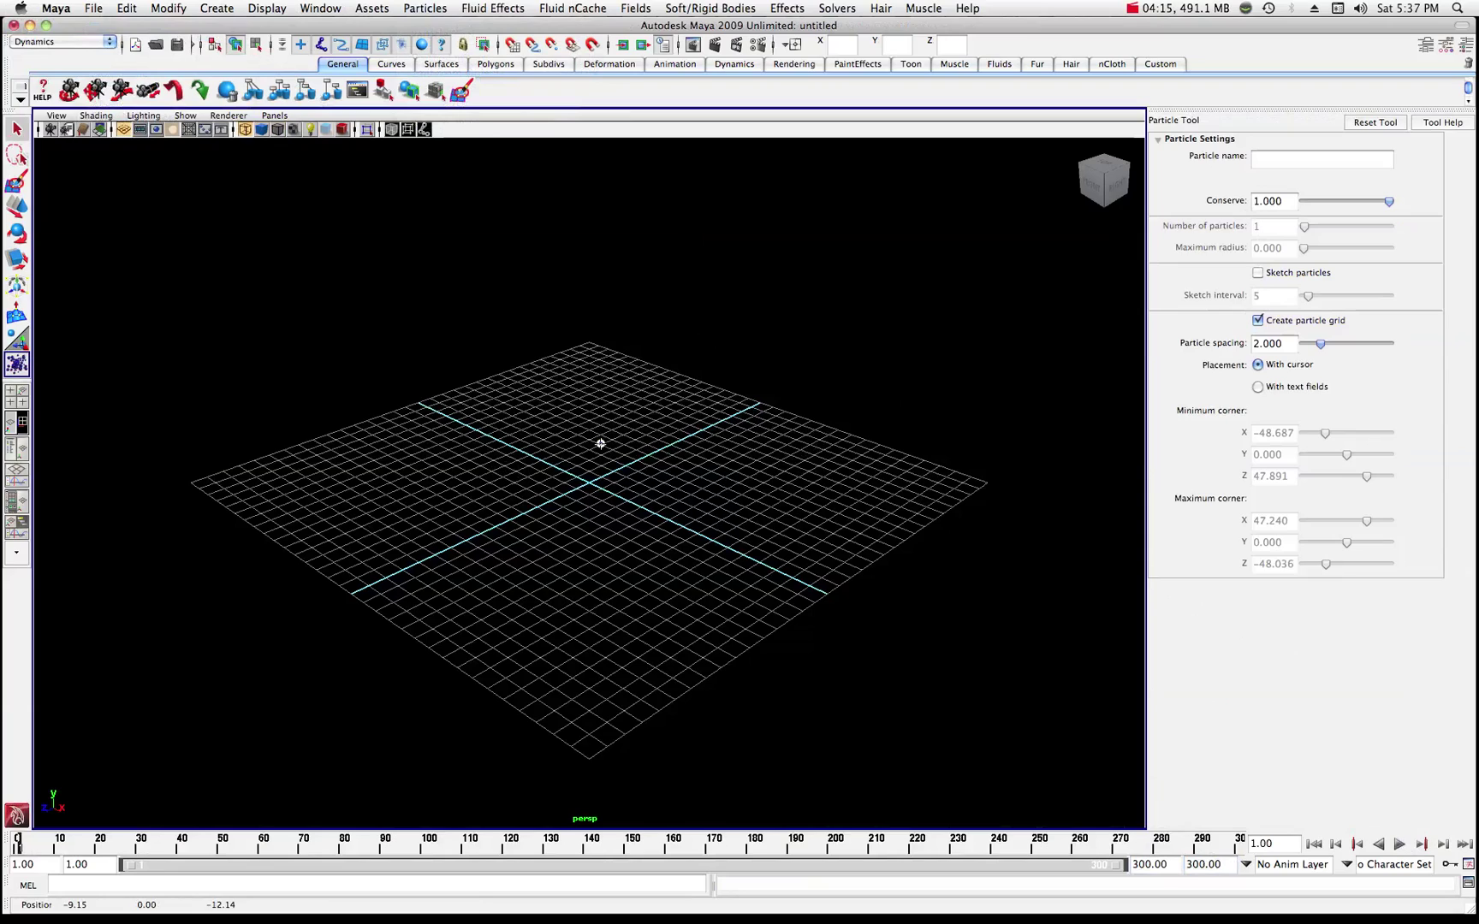
{"action": "left_click", "coordinate": [659, 456]}
{"action": "key", "text": "Return"}
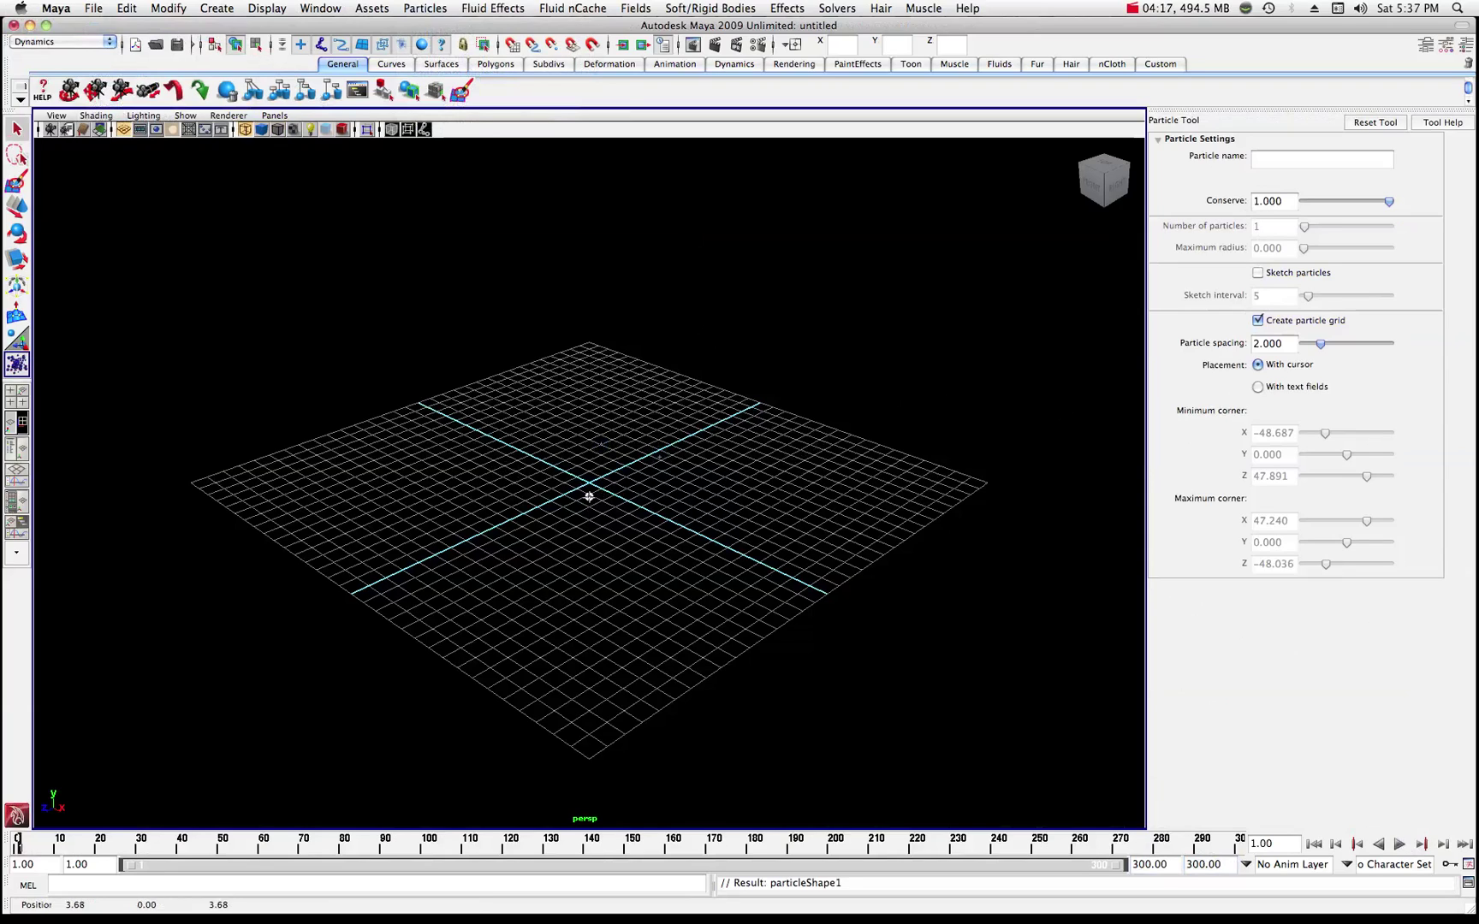
Create another small particle grid on the ground near the origin, placing its corners with the cursor.
{"action": "left_click", "coordinate": [513, 486]}
{"action": "key", "text": "Return"}
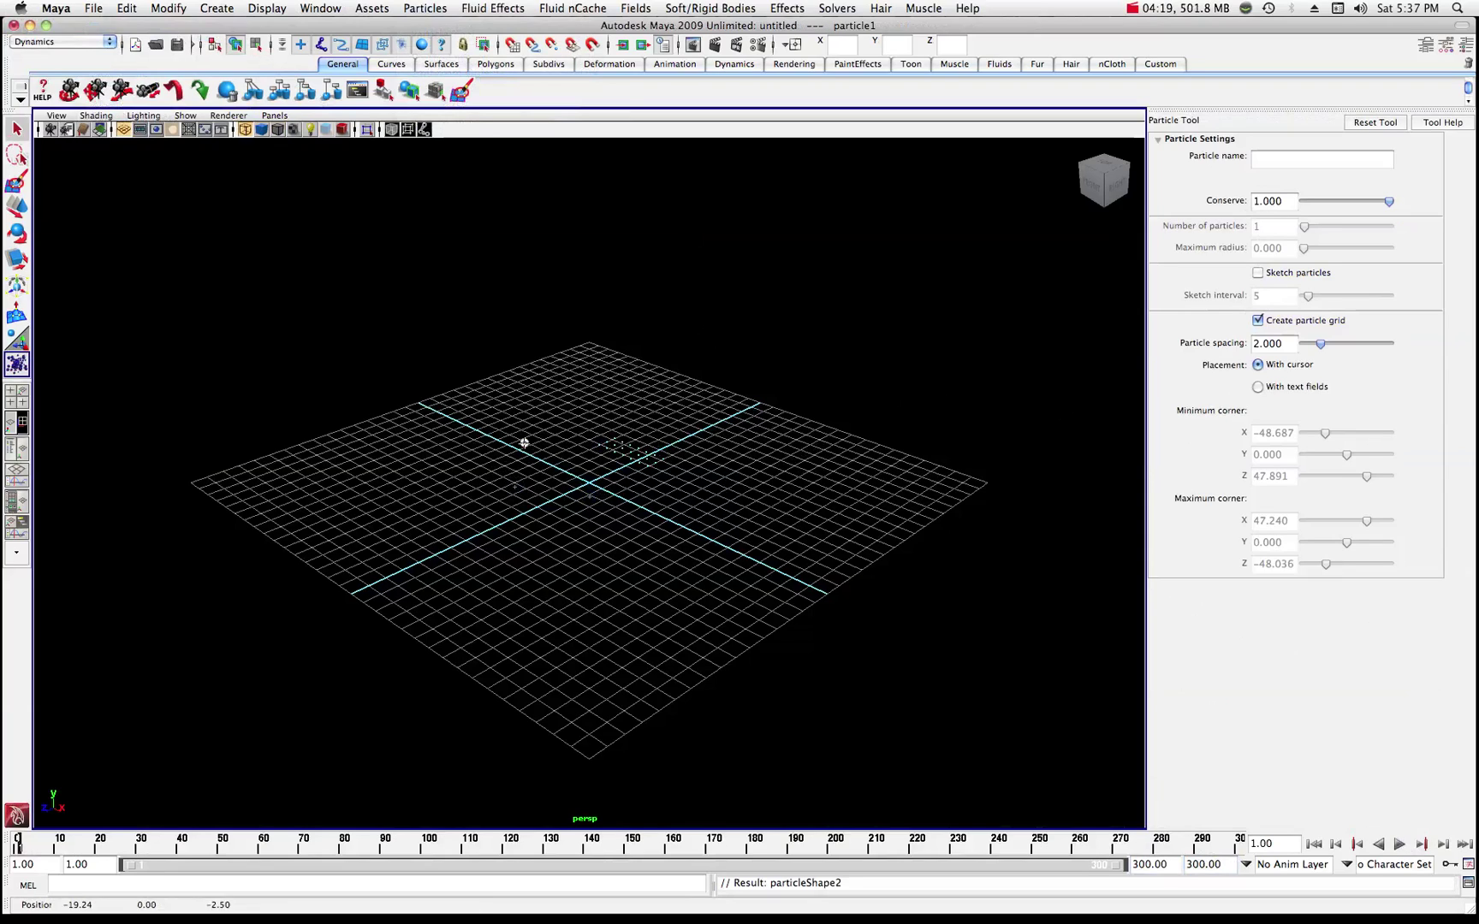
{"action": "scroll", "coordinate": [553, 416], "scroll_direction": "up", "scroll_amount": 1}
{"action": "scroll", "coordinate": [552, 417], "scroll_direction": "up", "scroll_amount": 3}
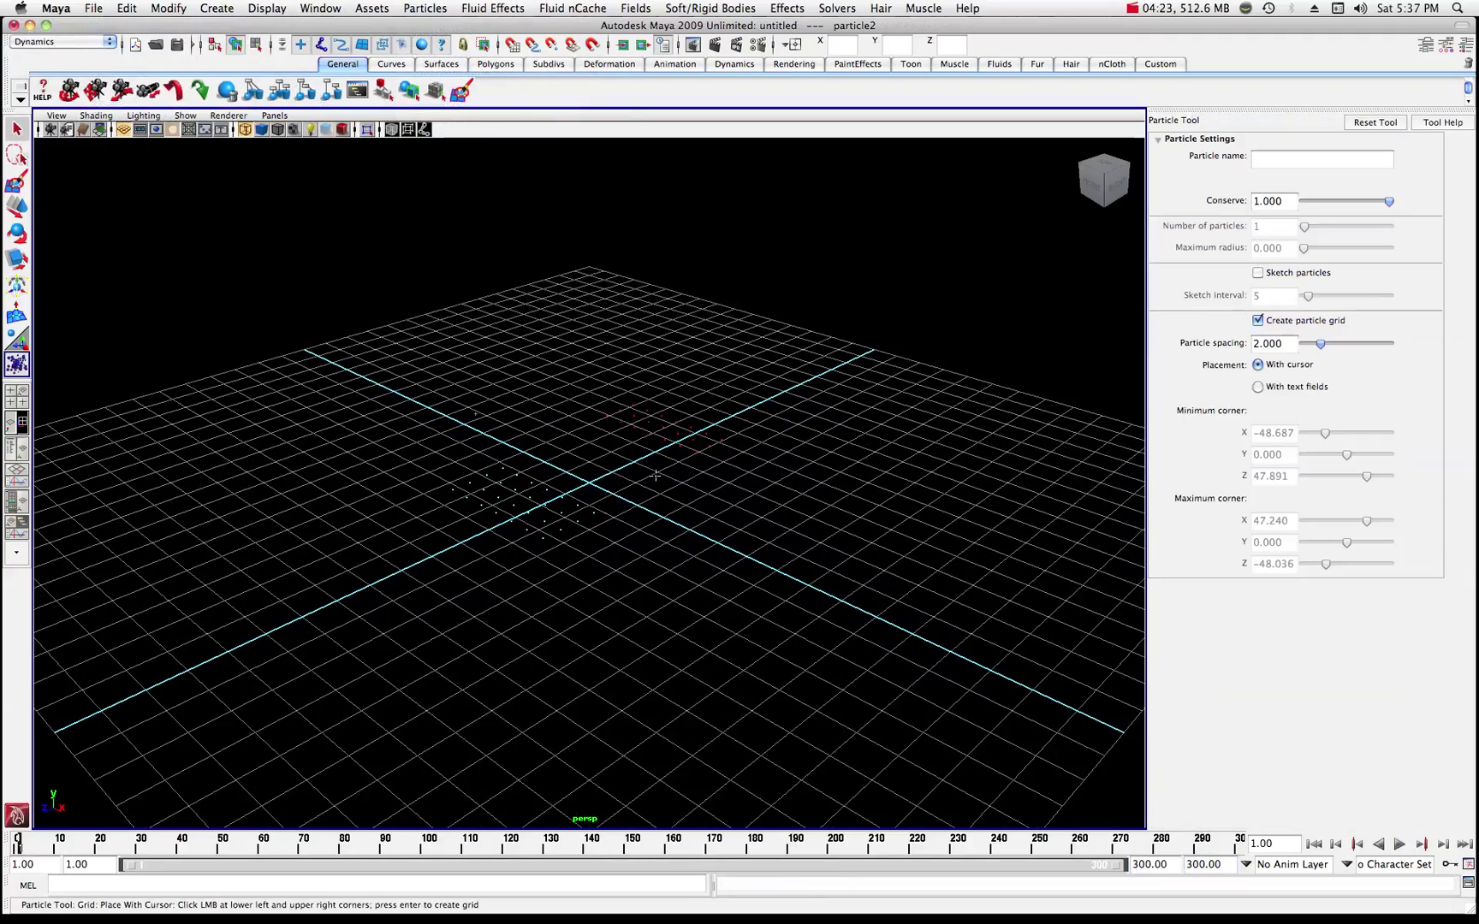
Turn off particle grid creation in the Particle Tool and delete all existing particles from the scene.
{"action": "left_click", "coordinate": [1258, 320]}
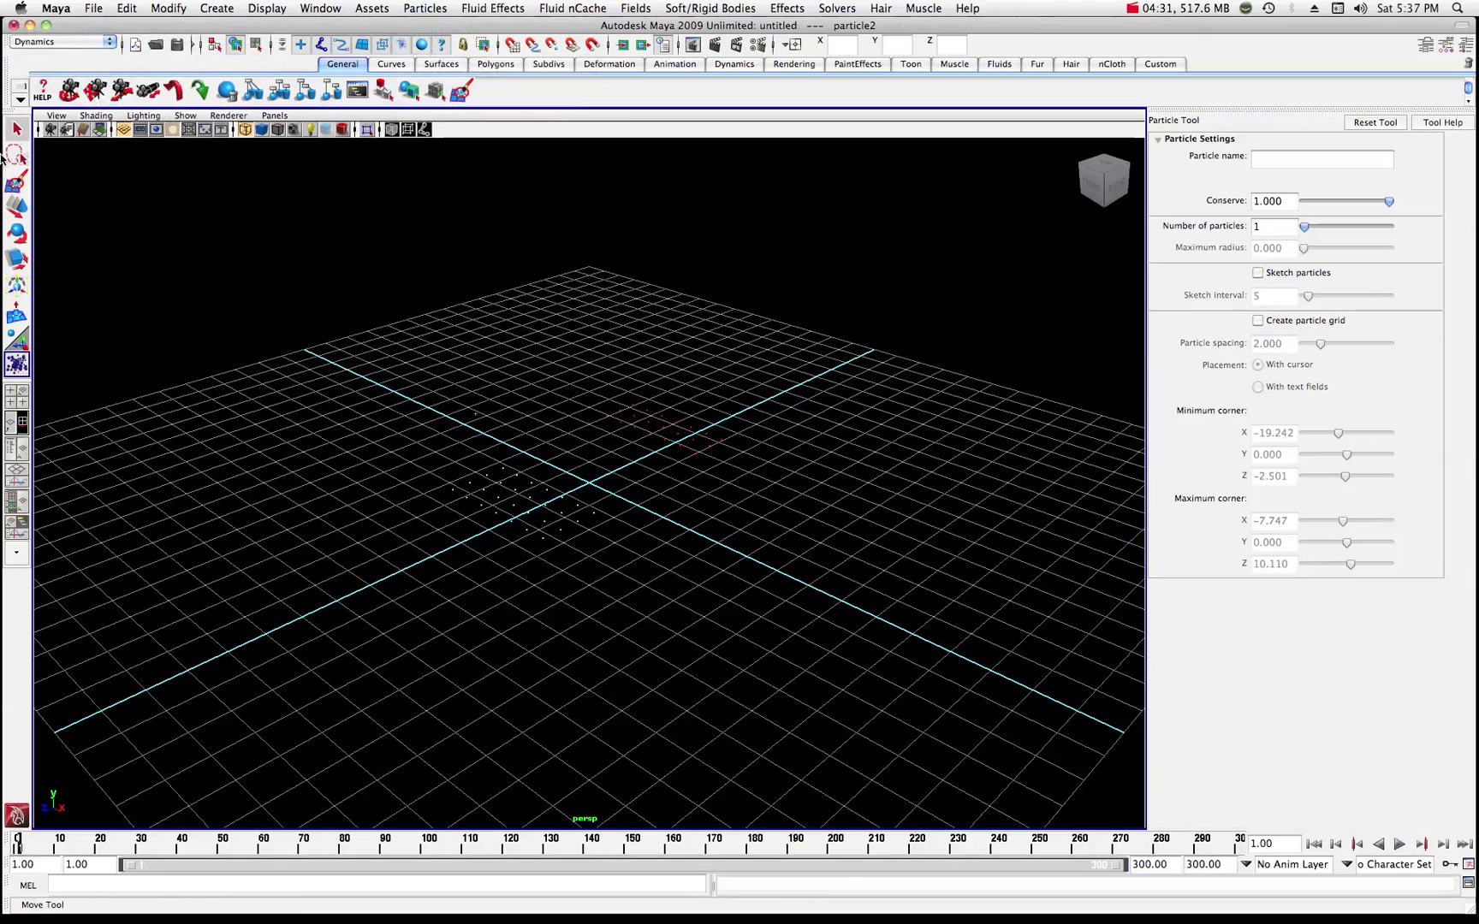
{"action": "key", "text": "Return"}
{"action": "left_click", "coordinate": [16, 128]}
{"action": "left_click_drag", "start_coordinate": [327, 329], "coordinate": [811, 557]}
{"action": "key", "text": "Delete"}
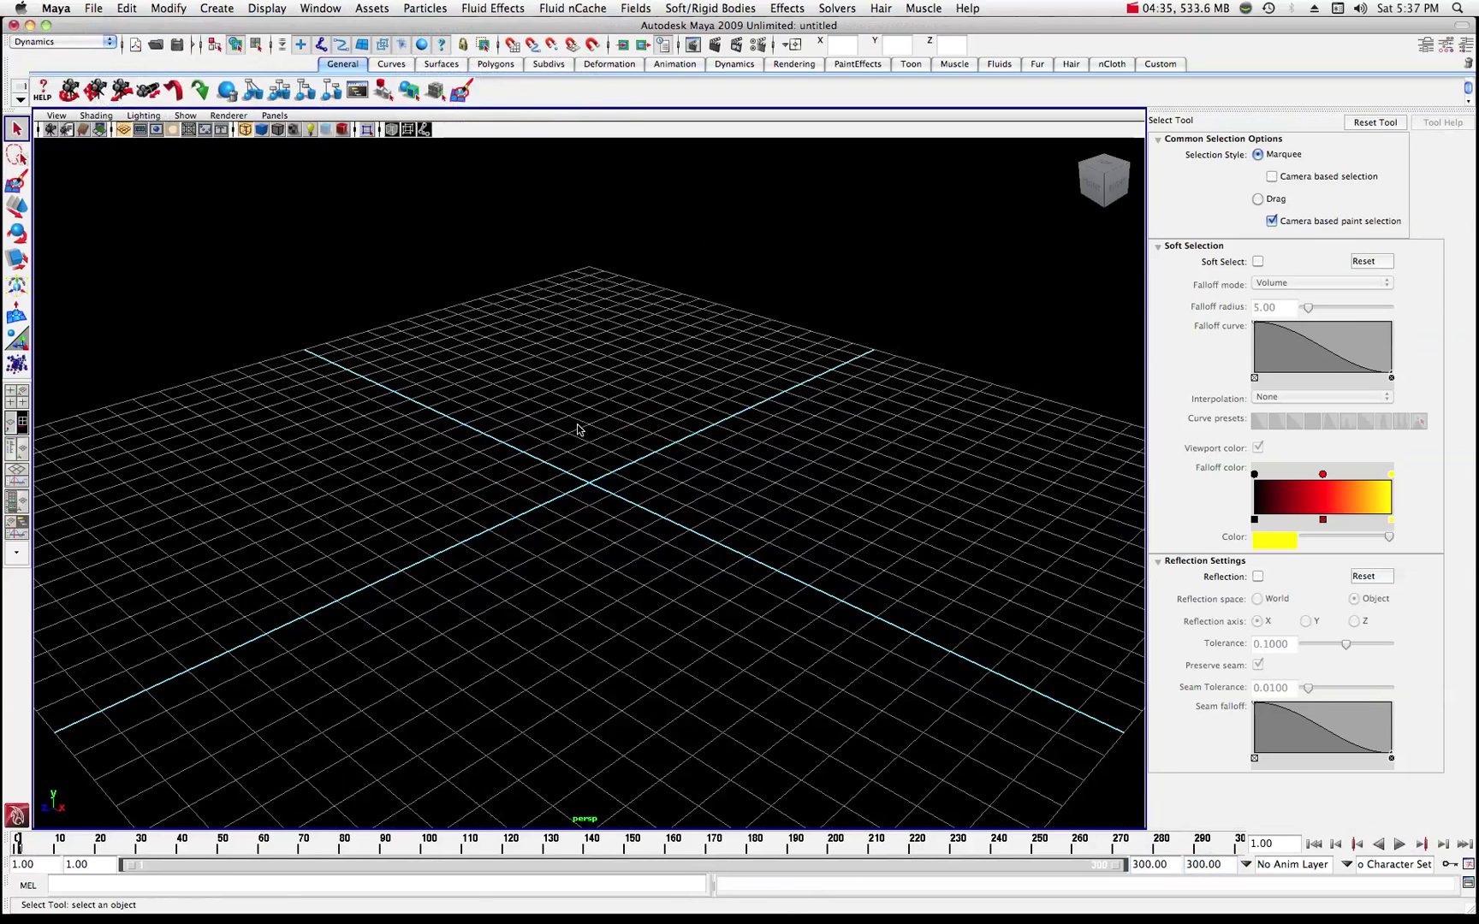
Create a single particle on the ground grid beside the origin with the Particle Tool, using 1 particle per placement.
{"action": "left_click", "coordinate": [409, 8]}
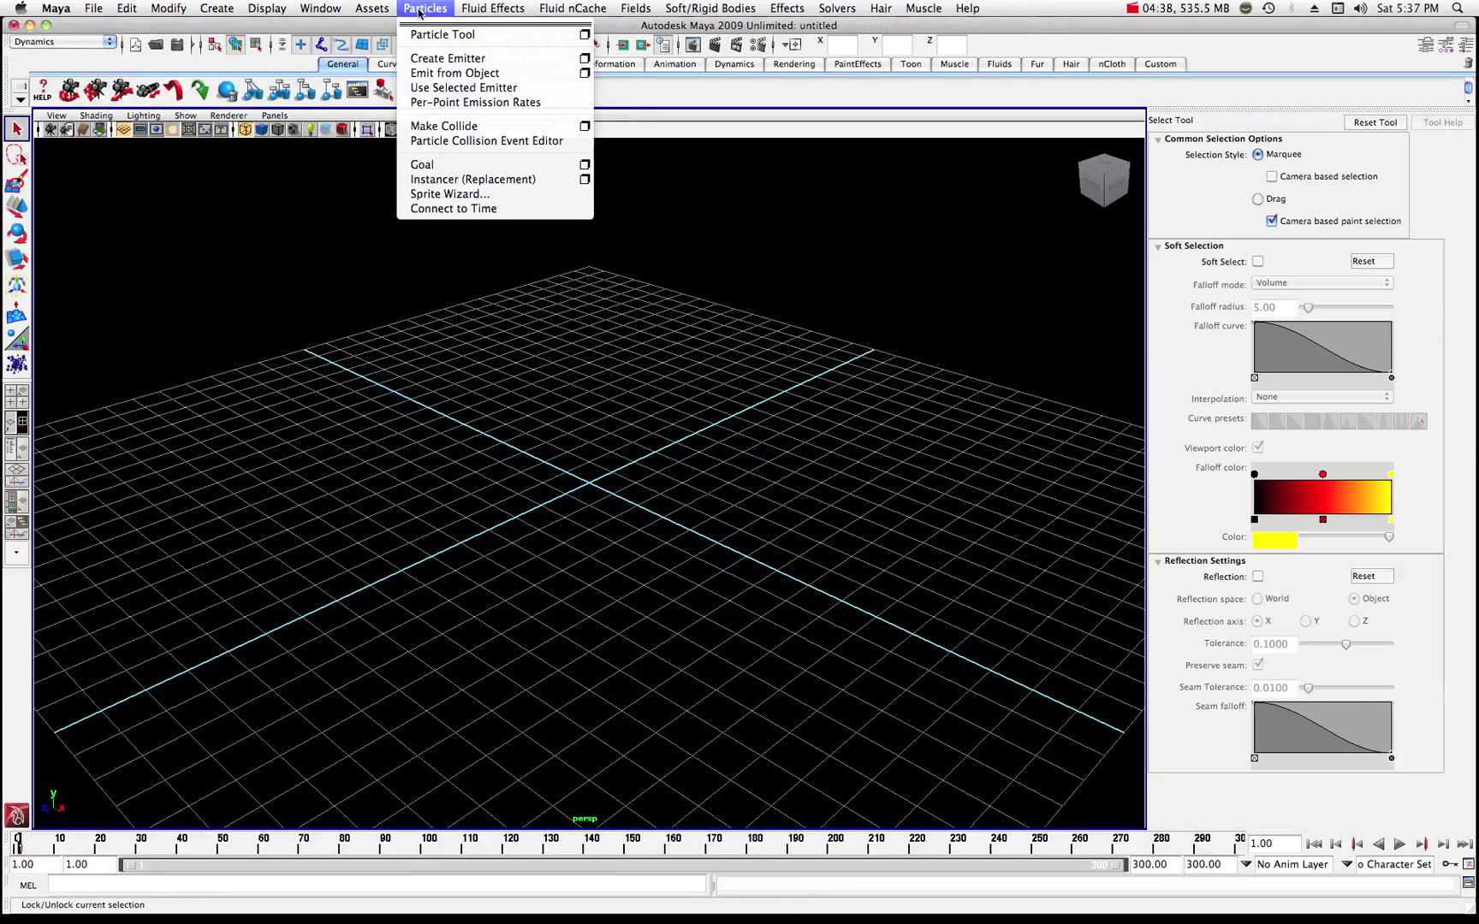
{"action": "left_click", "coordinate": [584, 36]}
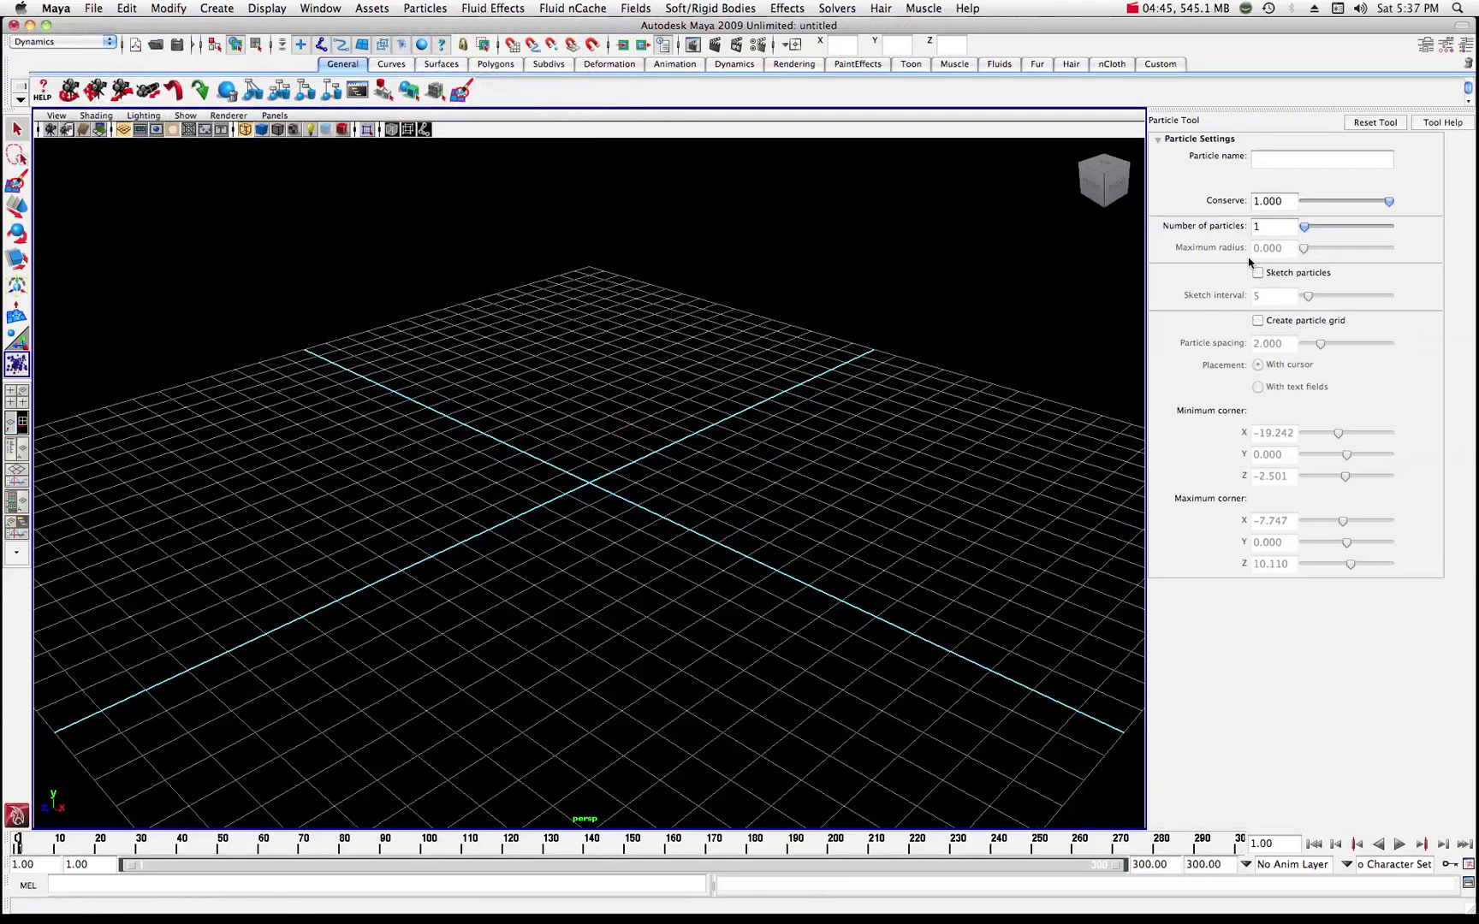
{"action": "left_click", "coordinate": [451, 507]}
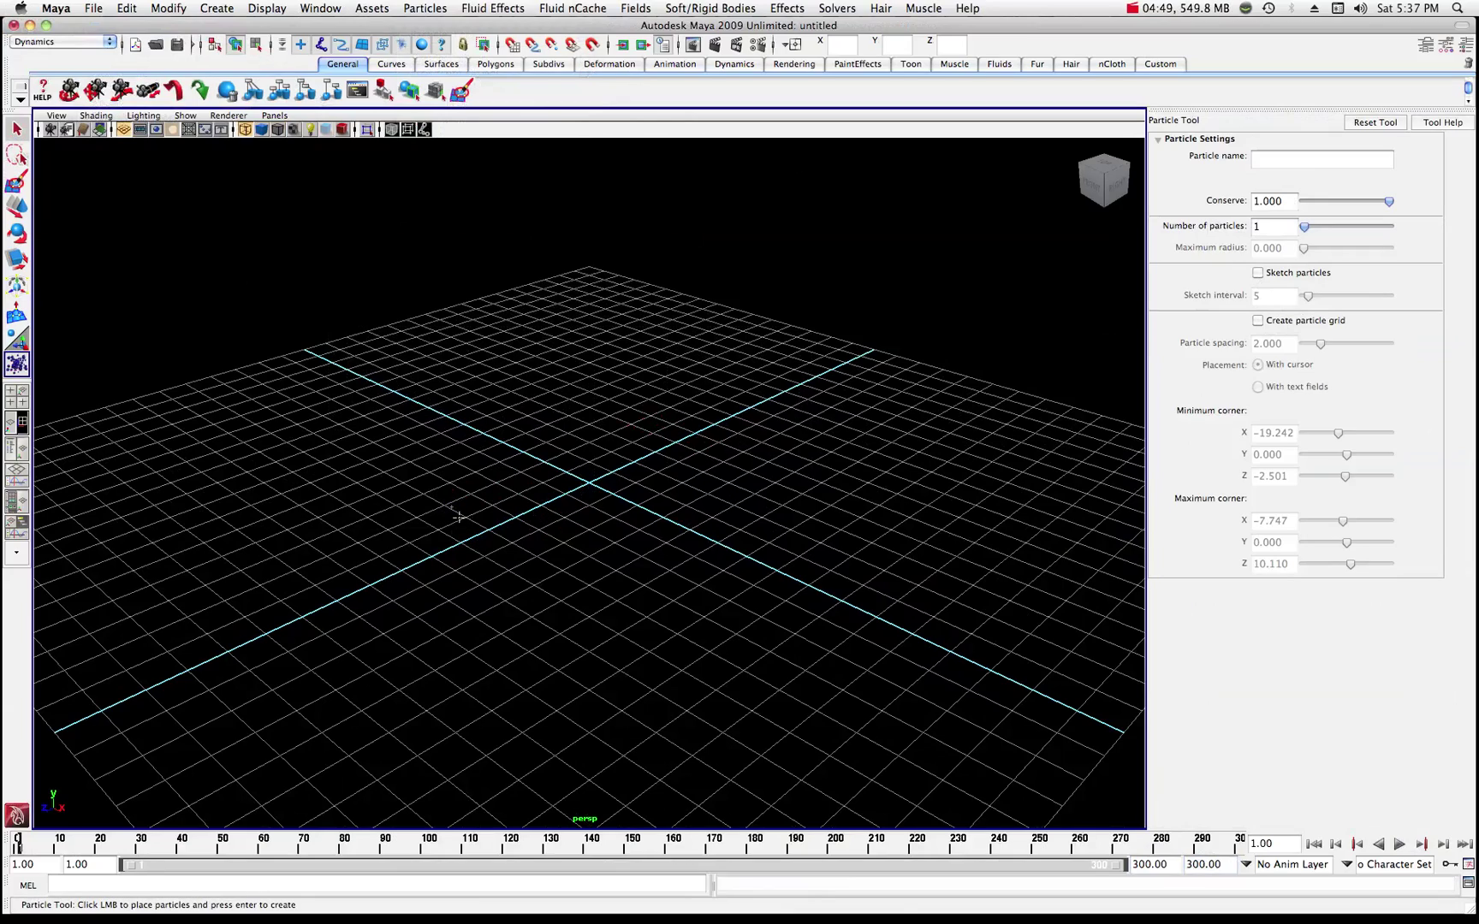
{"action": "scroll", "coordinate": [404, 507], "scroll_direction": "up", "scroll_amount": 5}
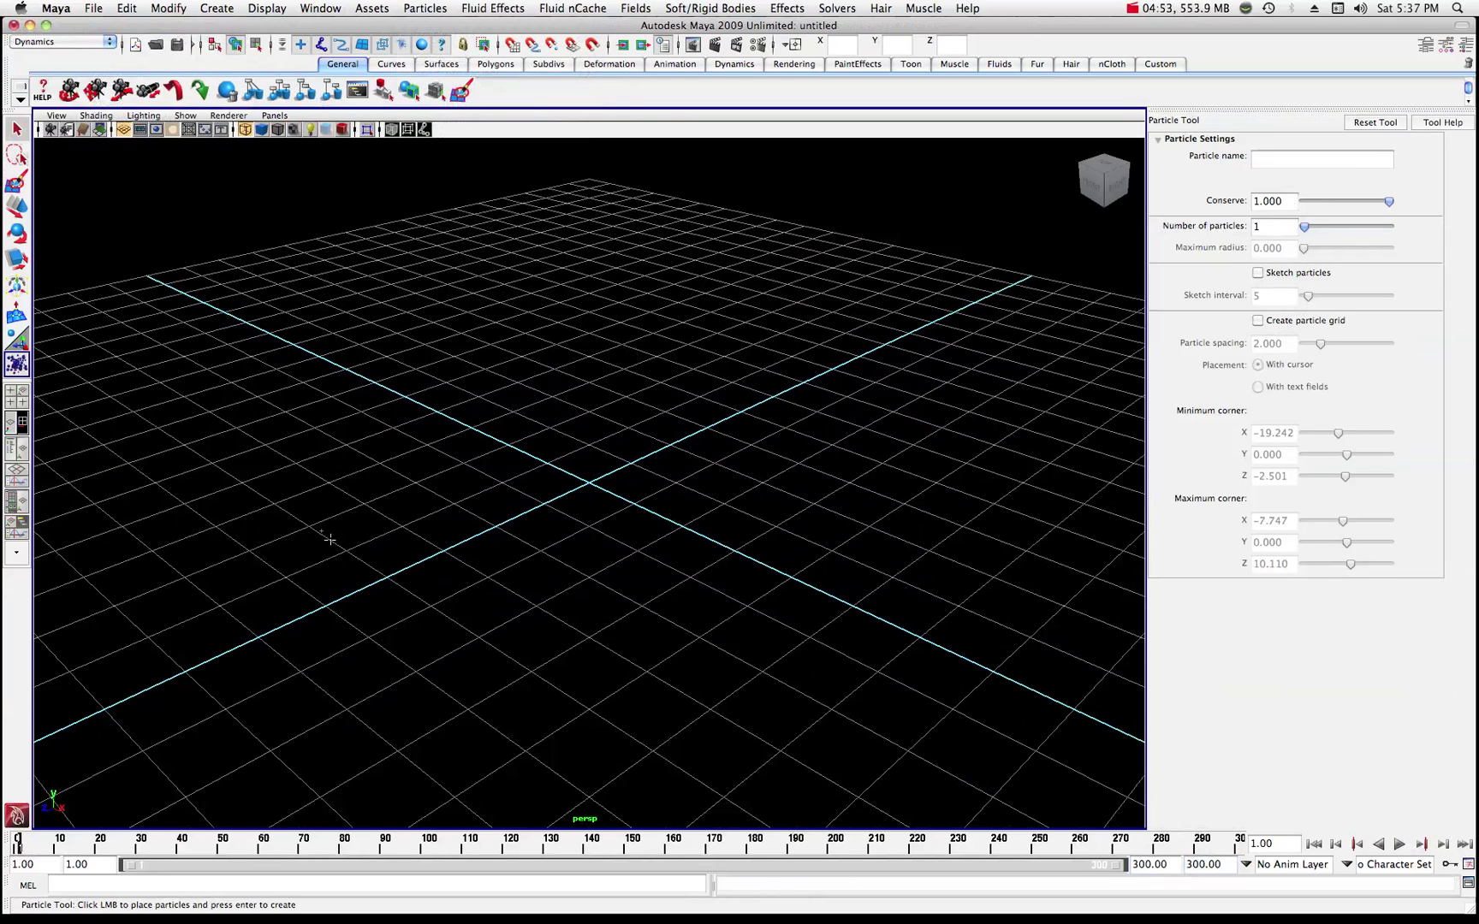
{"action": "scroll", "coordinate": [322, 537], "scroll_direction": "down", "scroll_amount": 1}
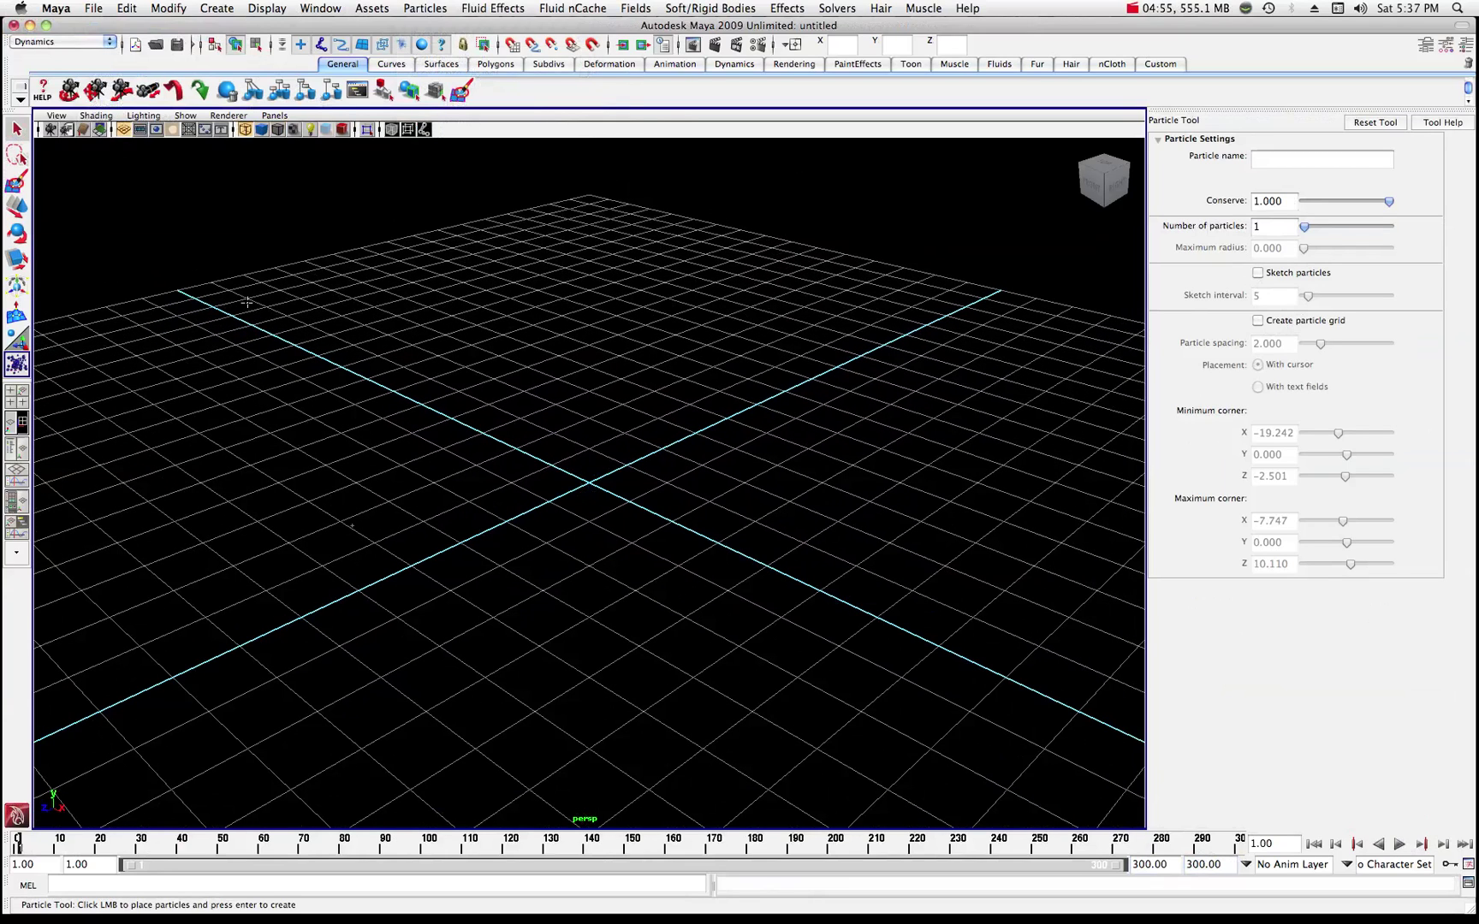
{"action": "left_click", "coordinate": [16, 128]}
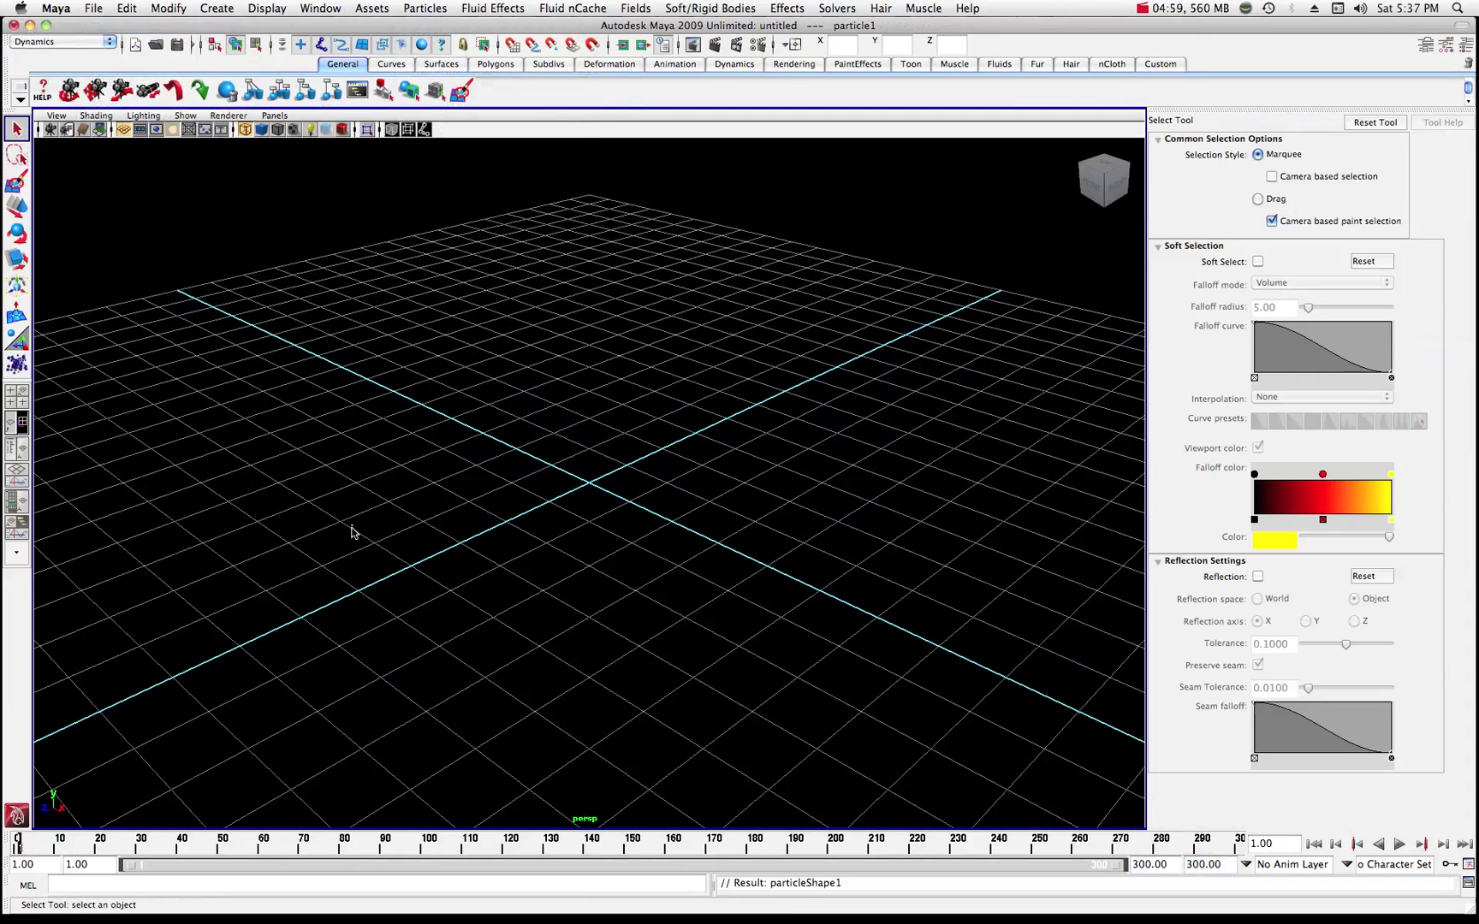
Select particleShape1 in the Outliner and move it straight up along the Y axis, well above the ground grid.
{"action": "left_click_drag", "start_coordinate": [1478, 178], "coordinate": [1010, 189]}
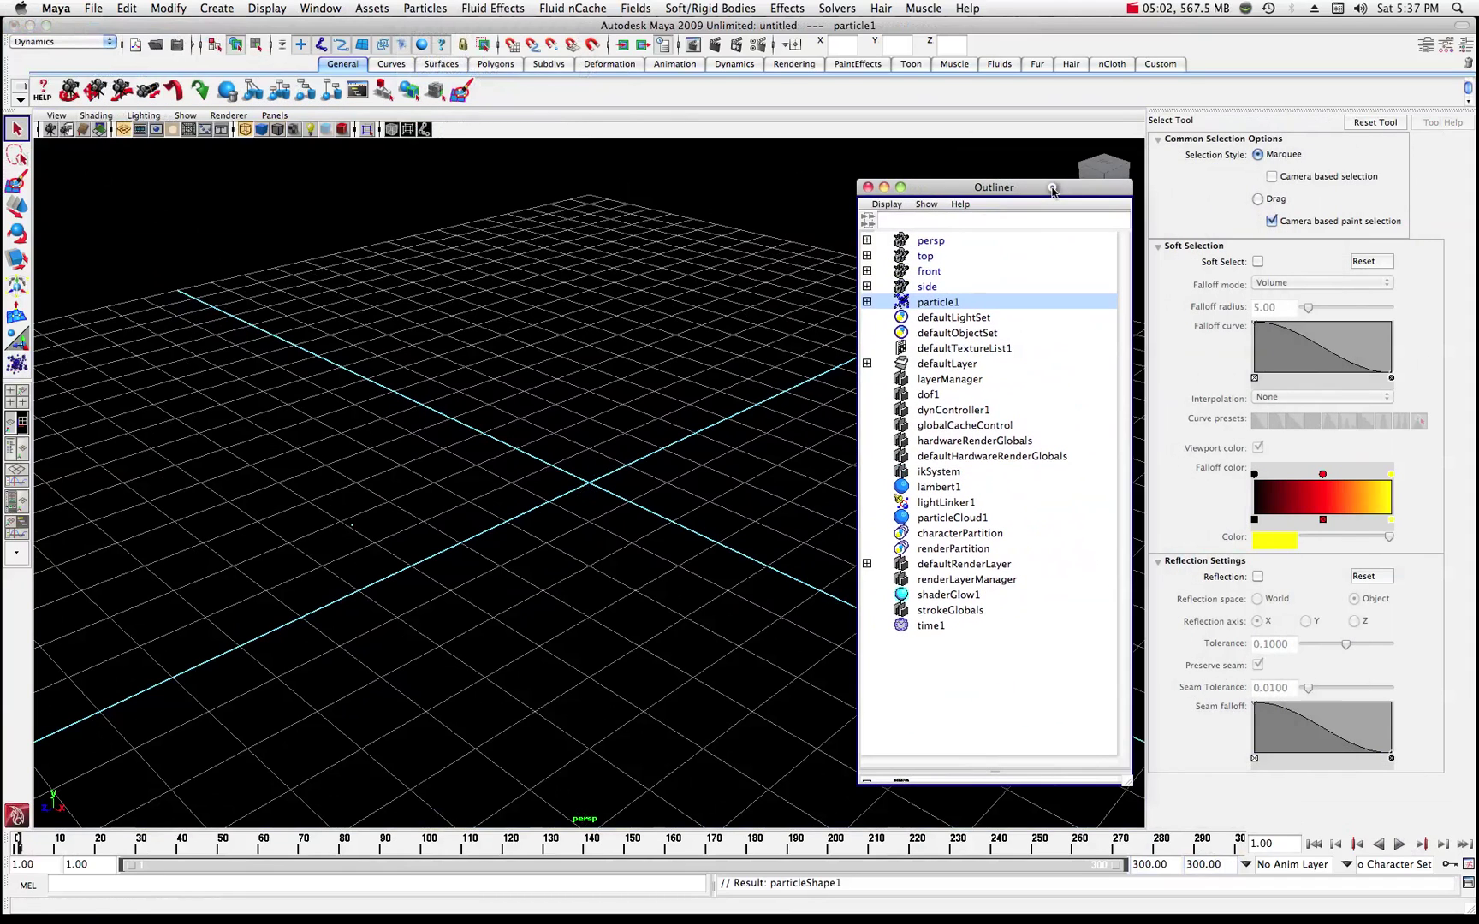
{"action": "left_click", "coordinate": [866, 302]}
{"action": "left_click", "coordinate": [941, 318]}
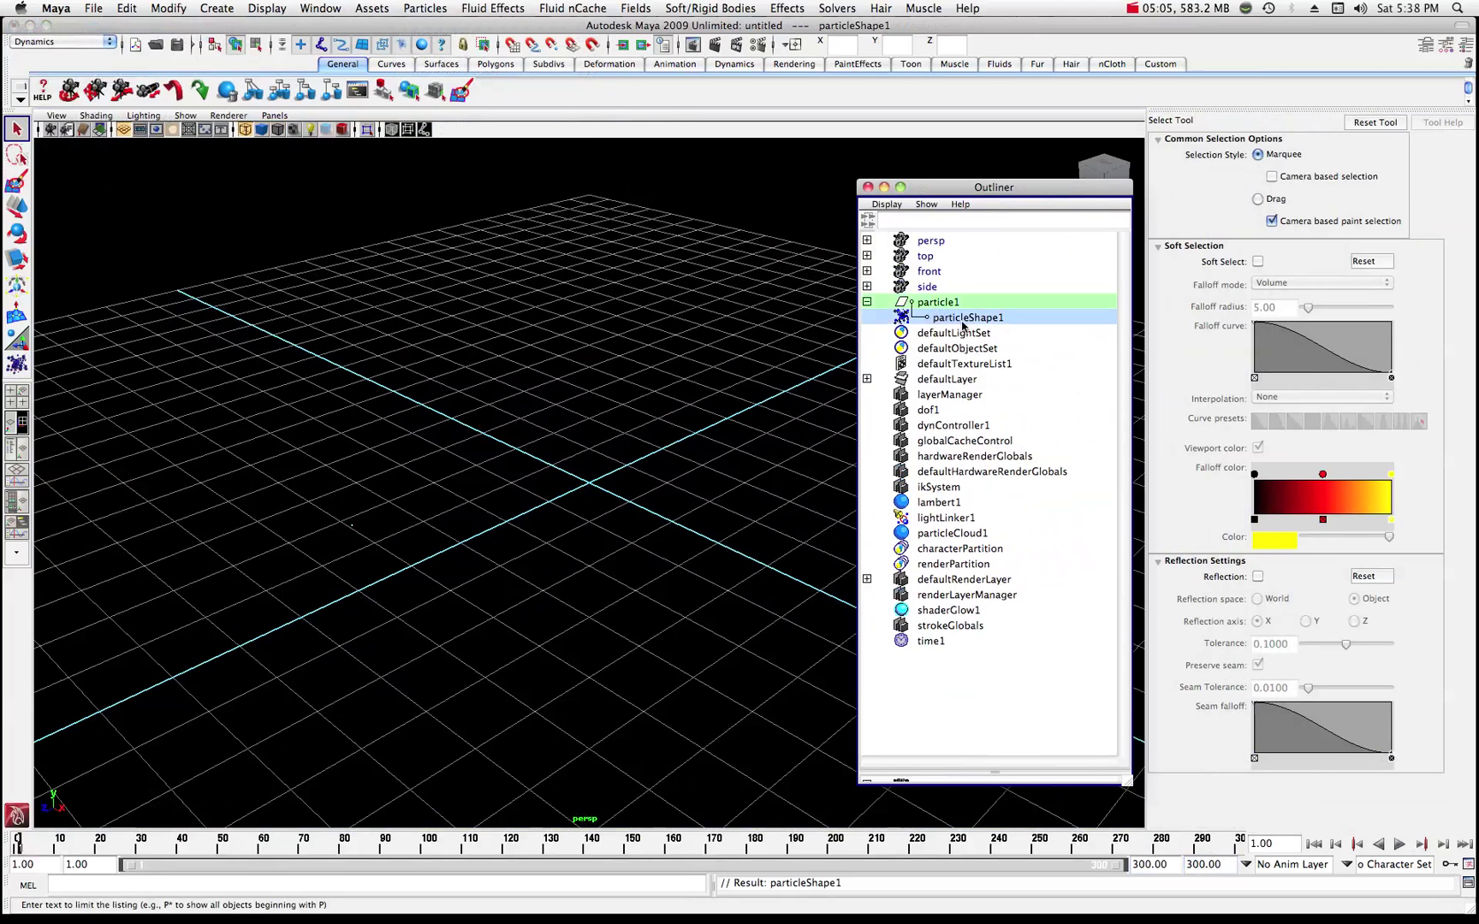
{"action": "key", "text": "w"}
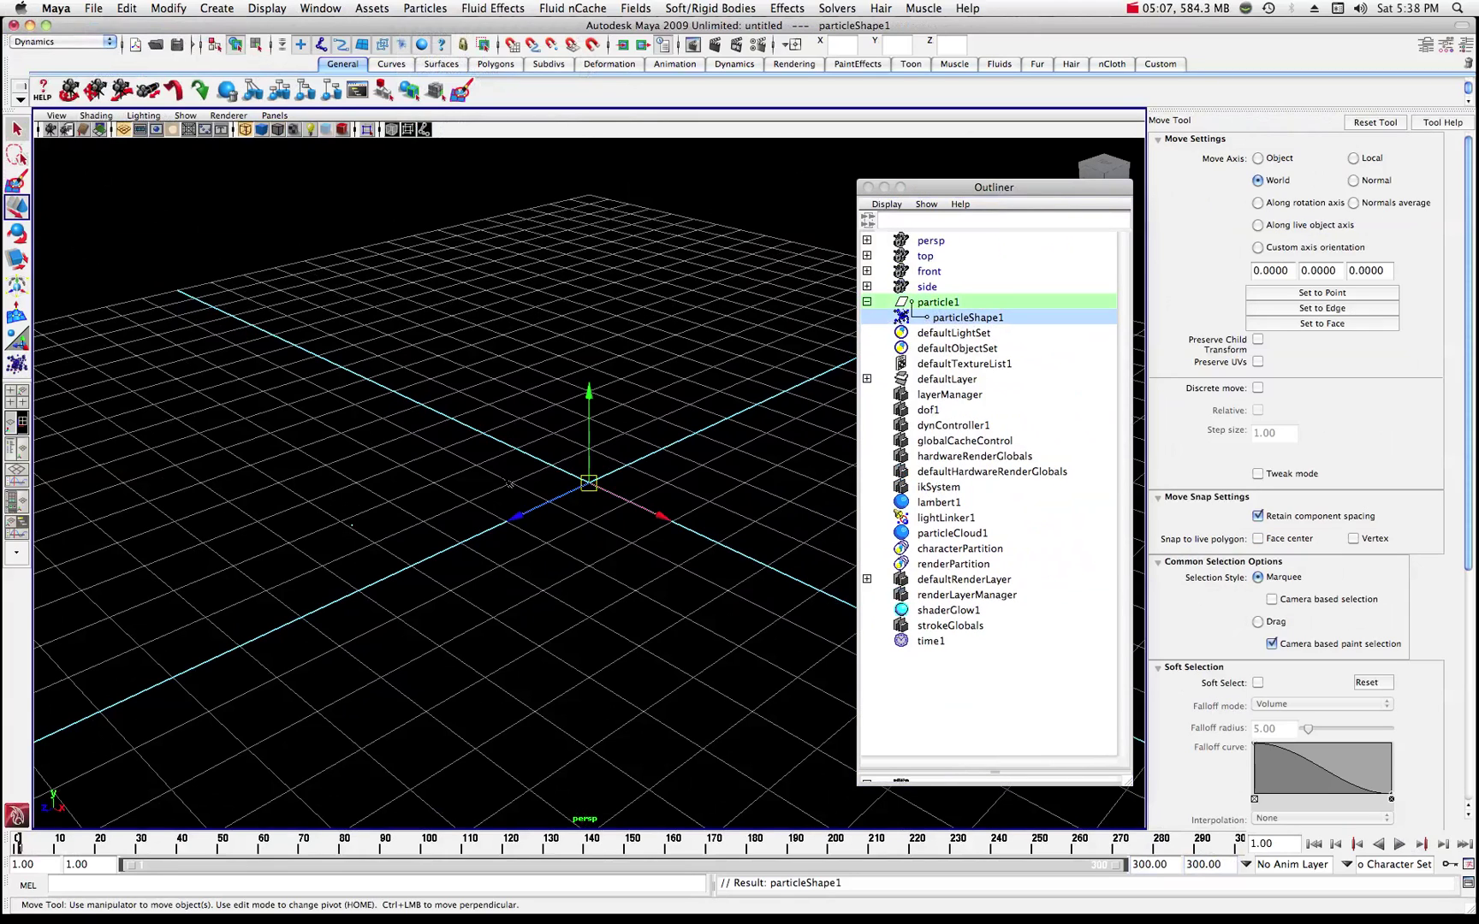
{"action": "left_click_drag", "start_coordinate": [590, 395], "coordinate": [610, 272]}
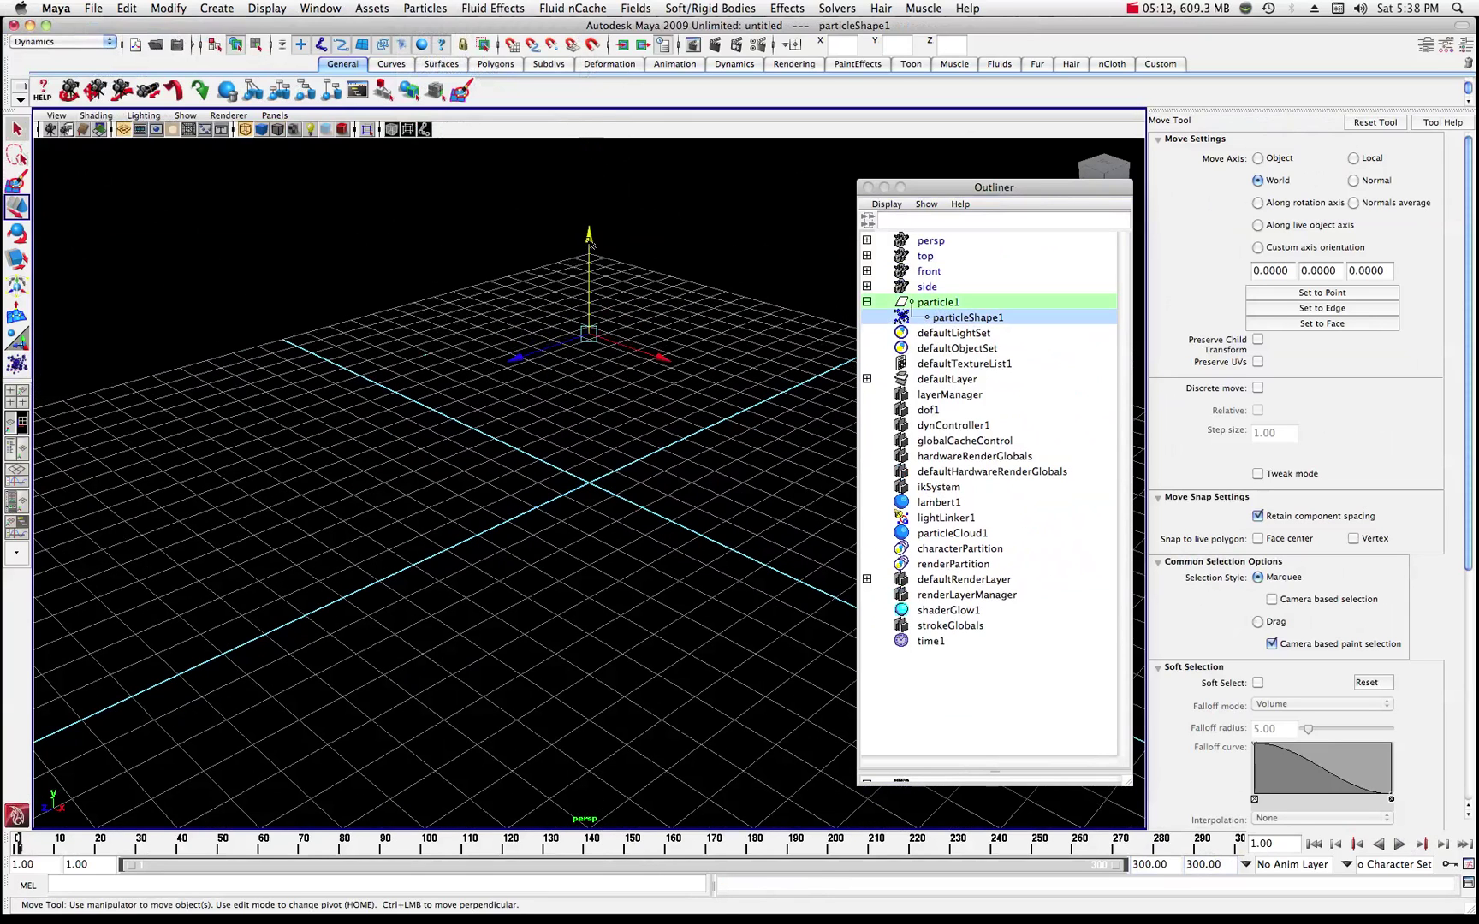
{"action": "left_click_drag", "start_coordinate": [589, 244], "coordinate": [596, 188]}
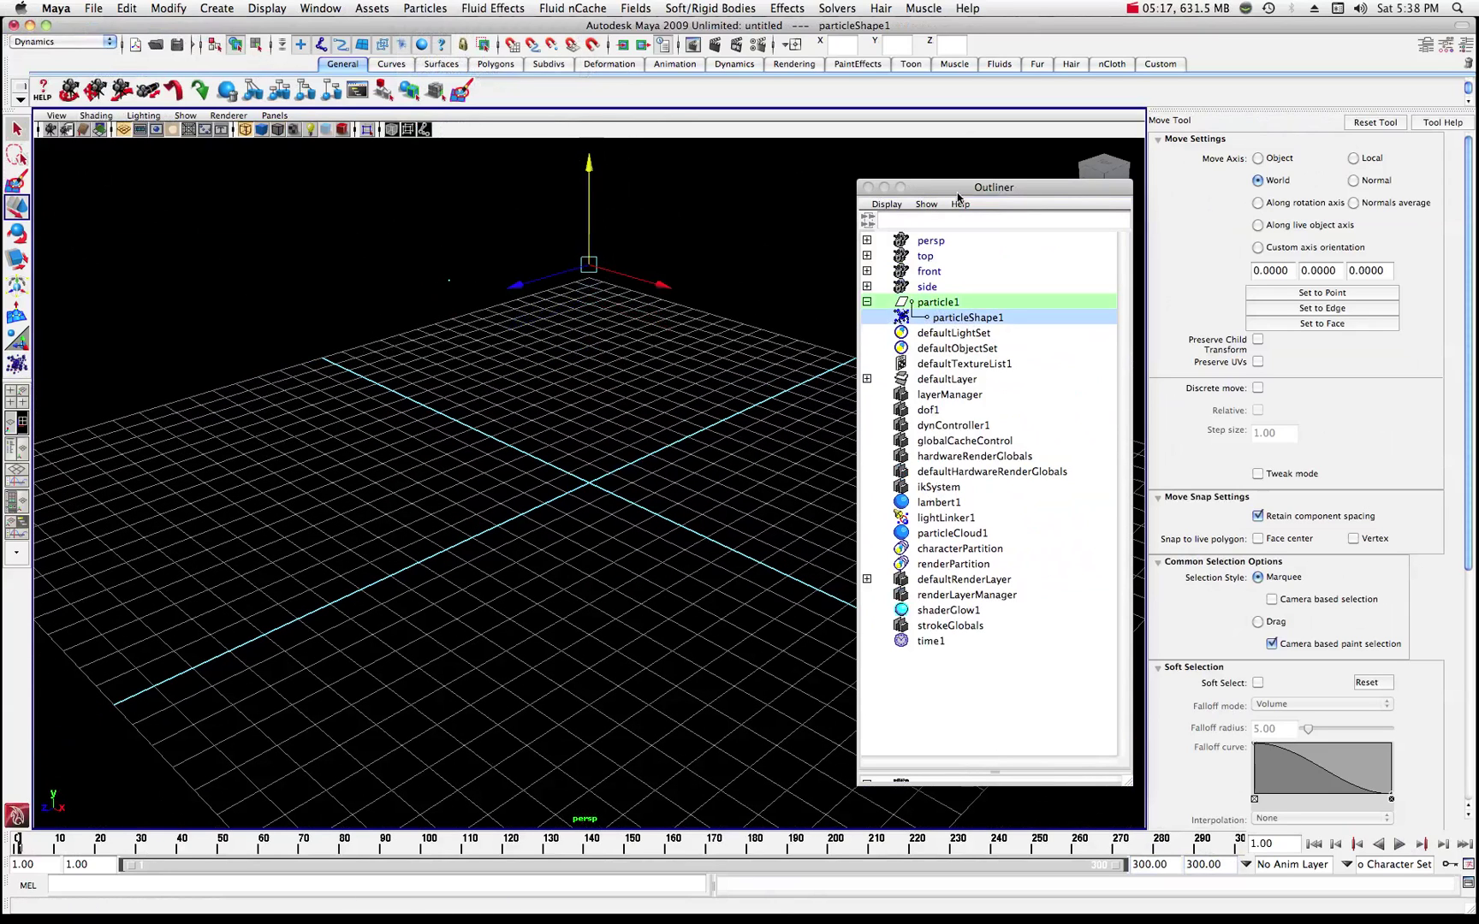
Set the particle render type of particleShape1 to Blobby Surface (s/w).
{"action": "left_click_drag", "start_coordinate": [957, 191], "coordinate": [930, 187]}
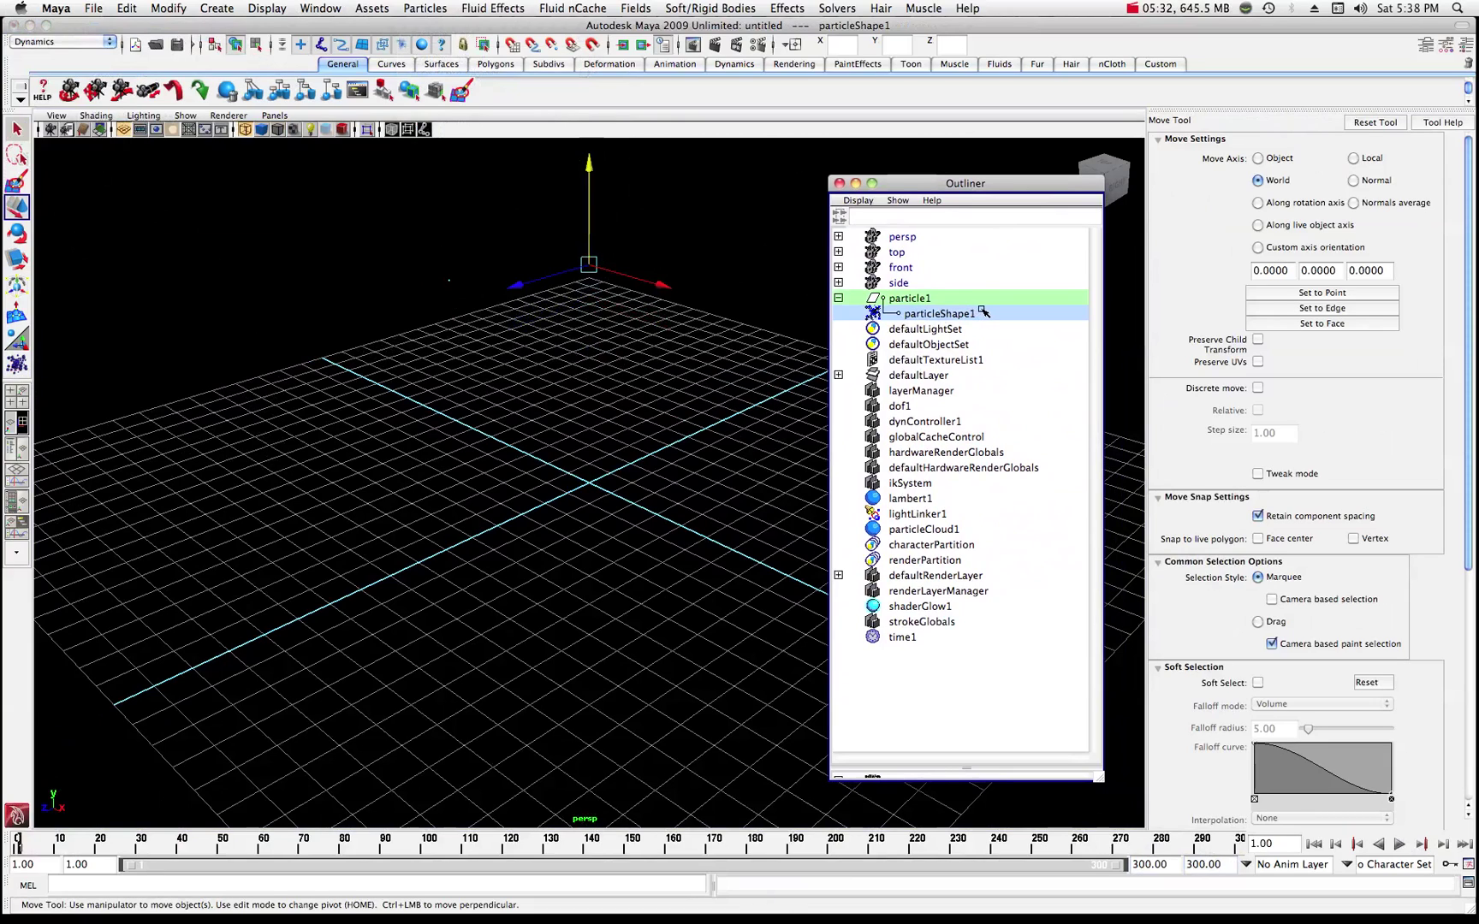
{"action": "left_click", "coordinate": [912, 299]}
{"action": "left_click", "coordinate": [927, 314]}
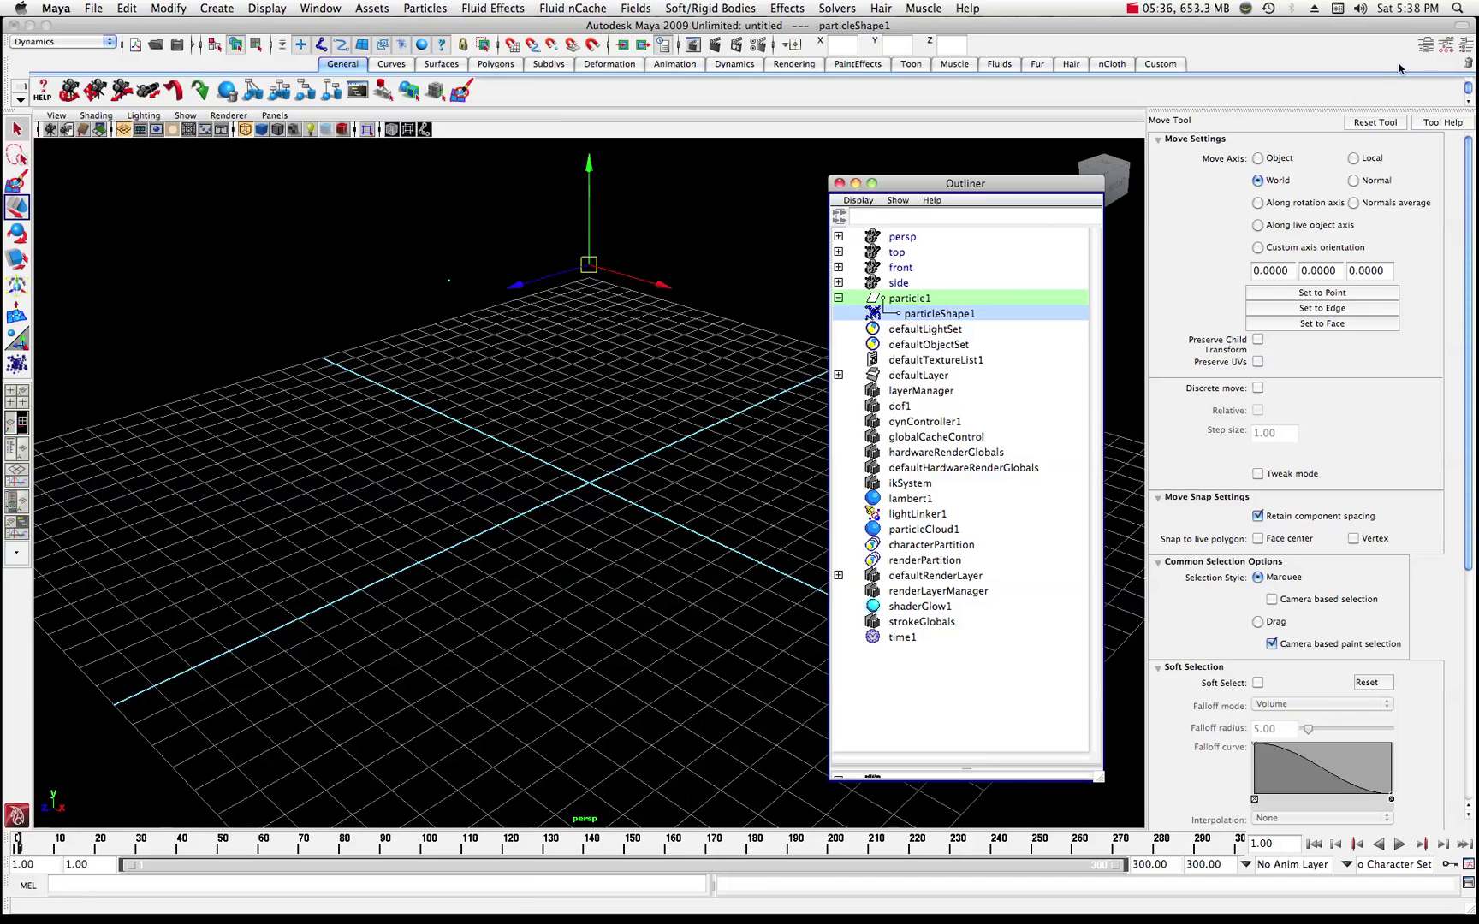
{"action": "left_click", "coordinate": [1427, 43]}
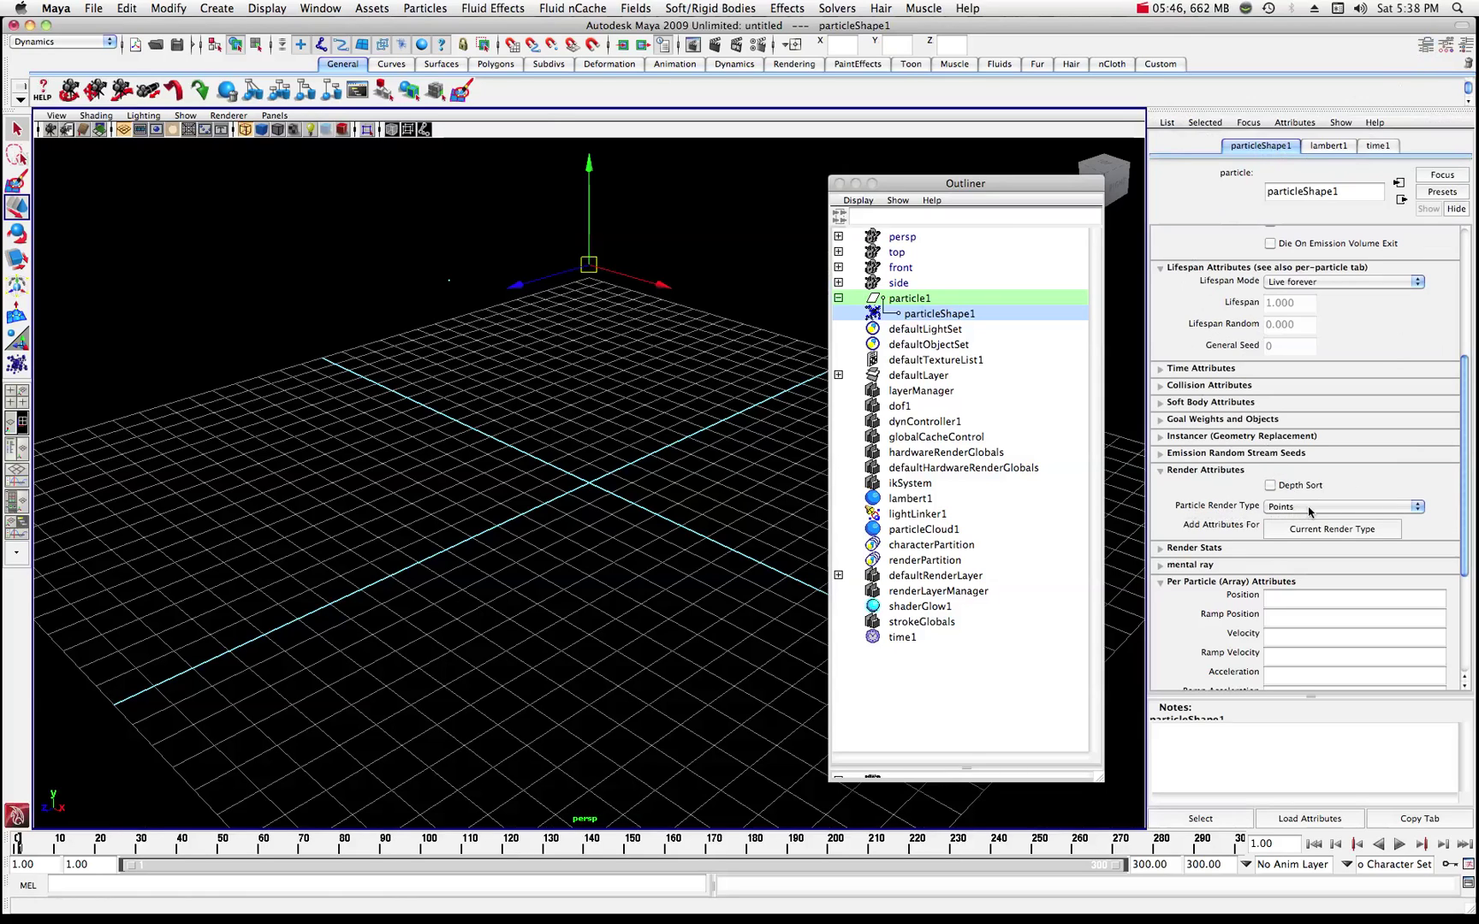
{"action": "left_click", "coordinate": [1419, 508]}
{"action": "left_click", "coordinate": [1417, 509]}
{"action": "left_click", "coordinate": [1416, 509]}
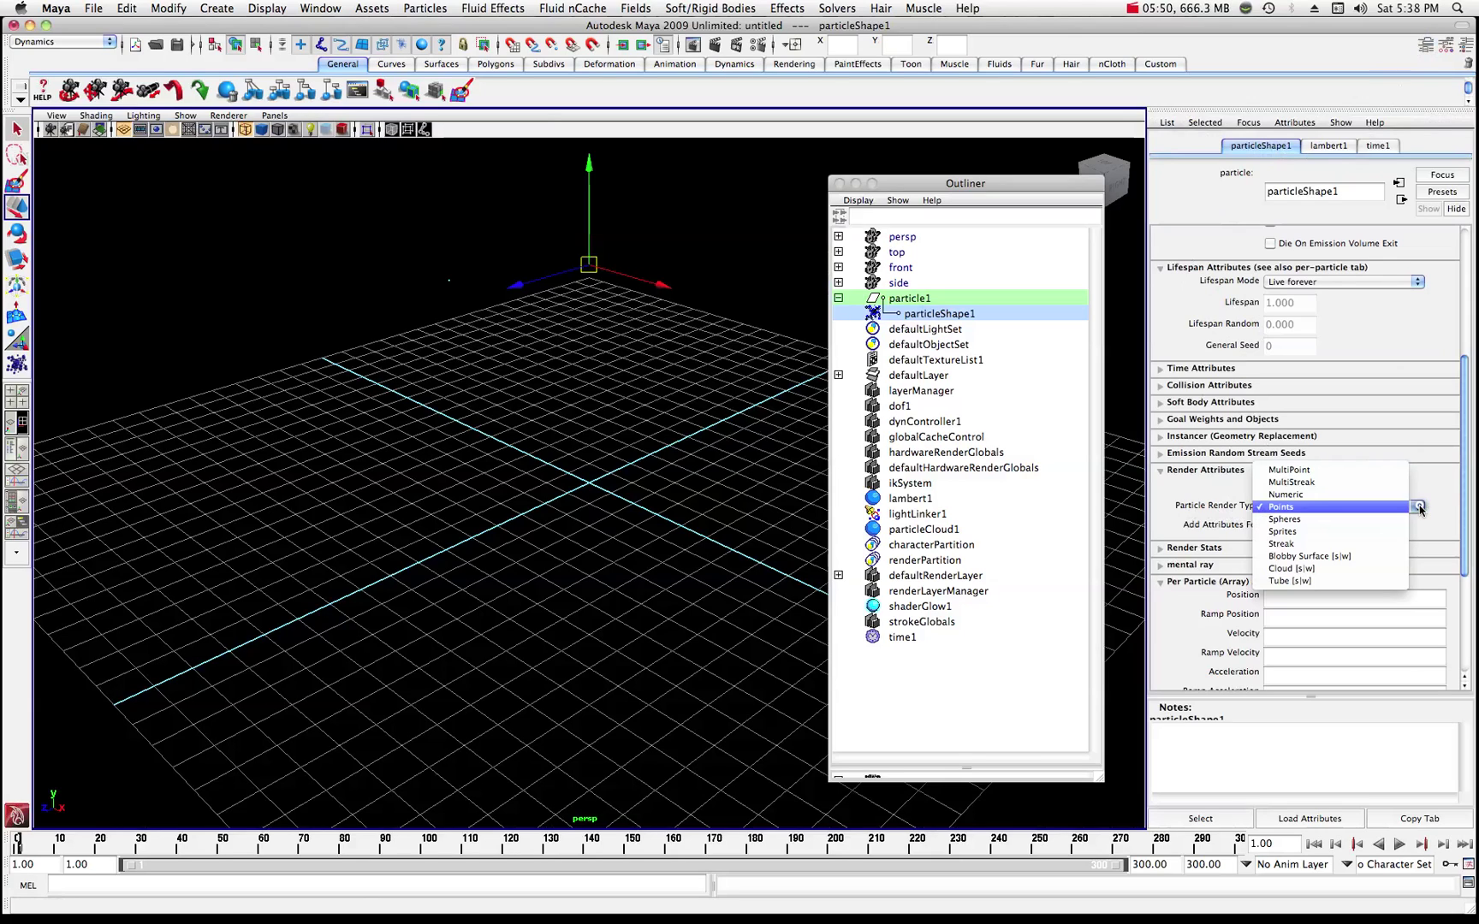
{"action": "left_click", "coordinate": [1309, 558]}
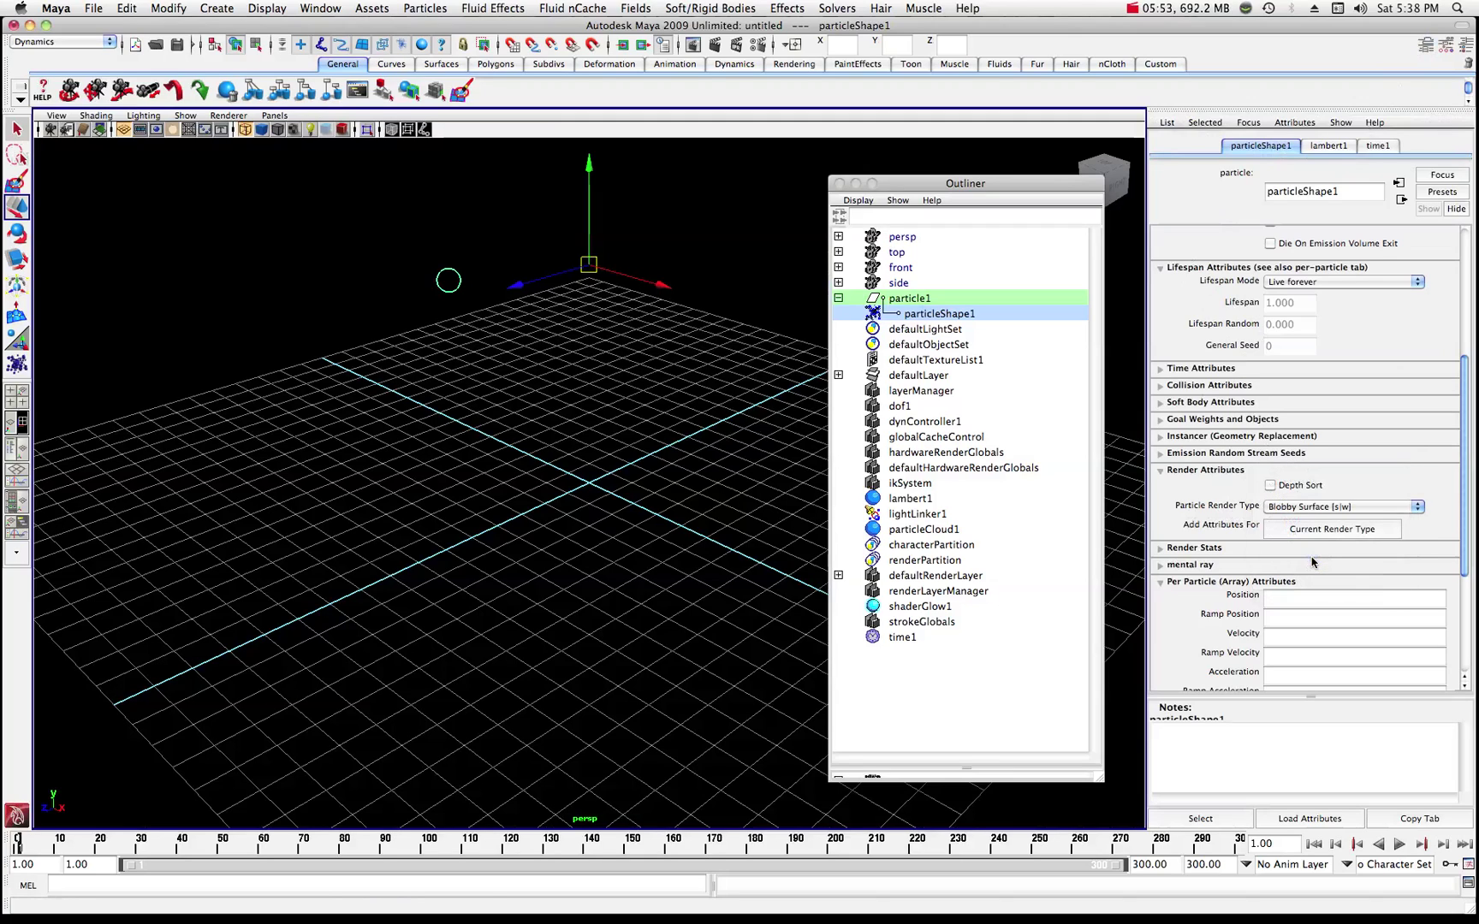
Create a new Lambert material in Hypershade and set its color to bright green.
{"action": "left_click", "coordinate": [458, 285]}
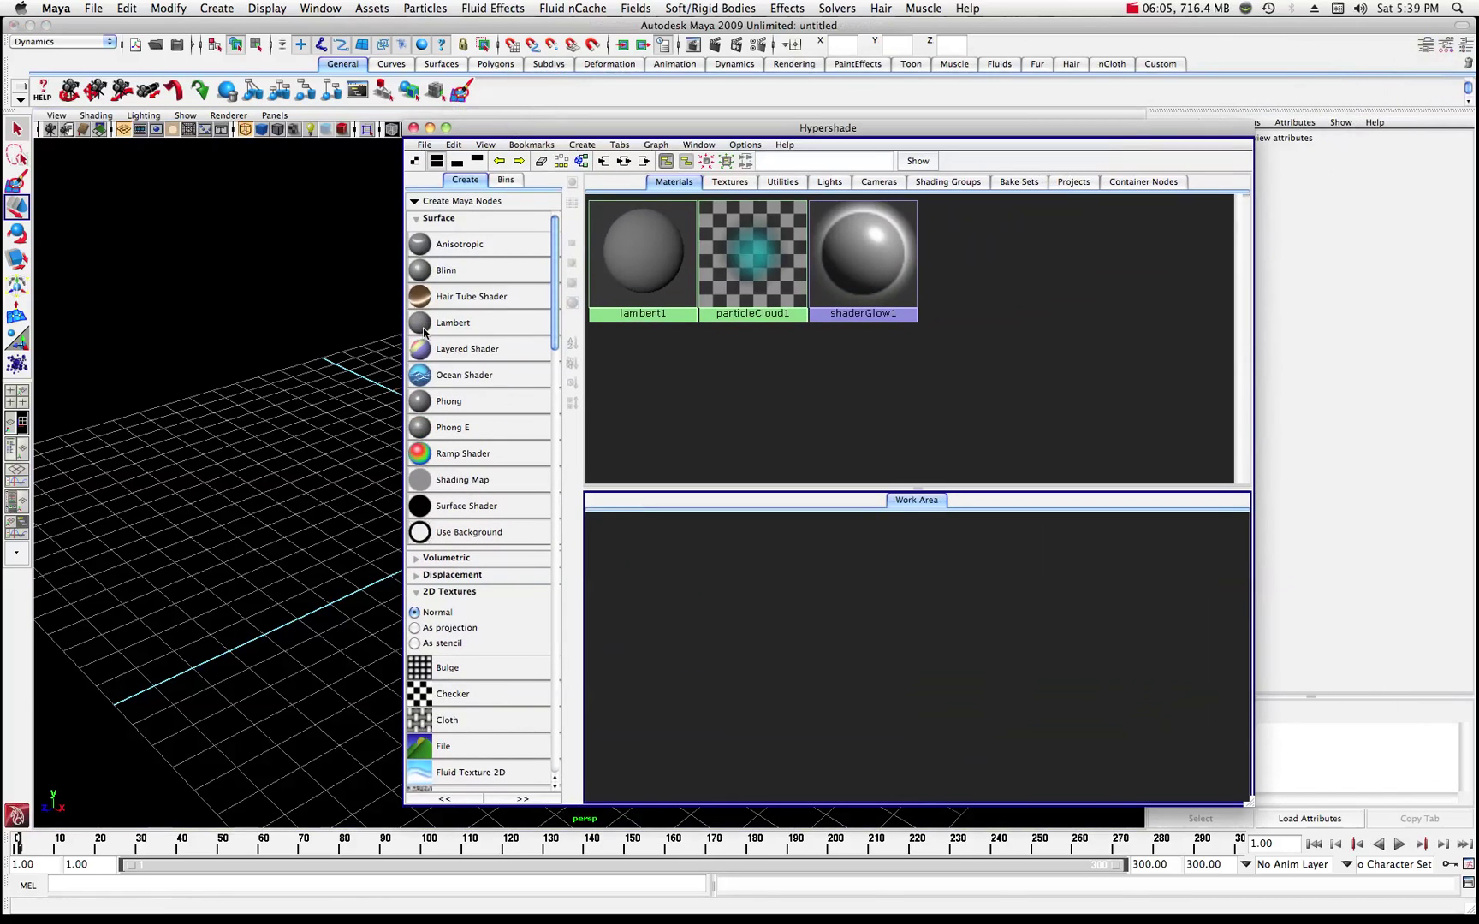
{"action": "left_click", "coordinate": [424, 332]}
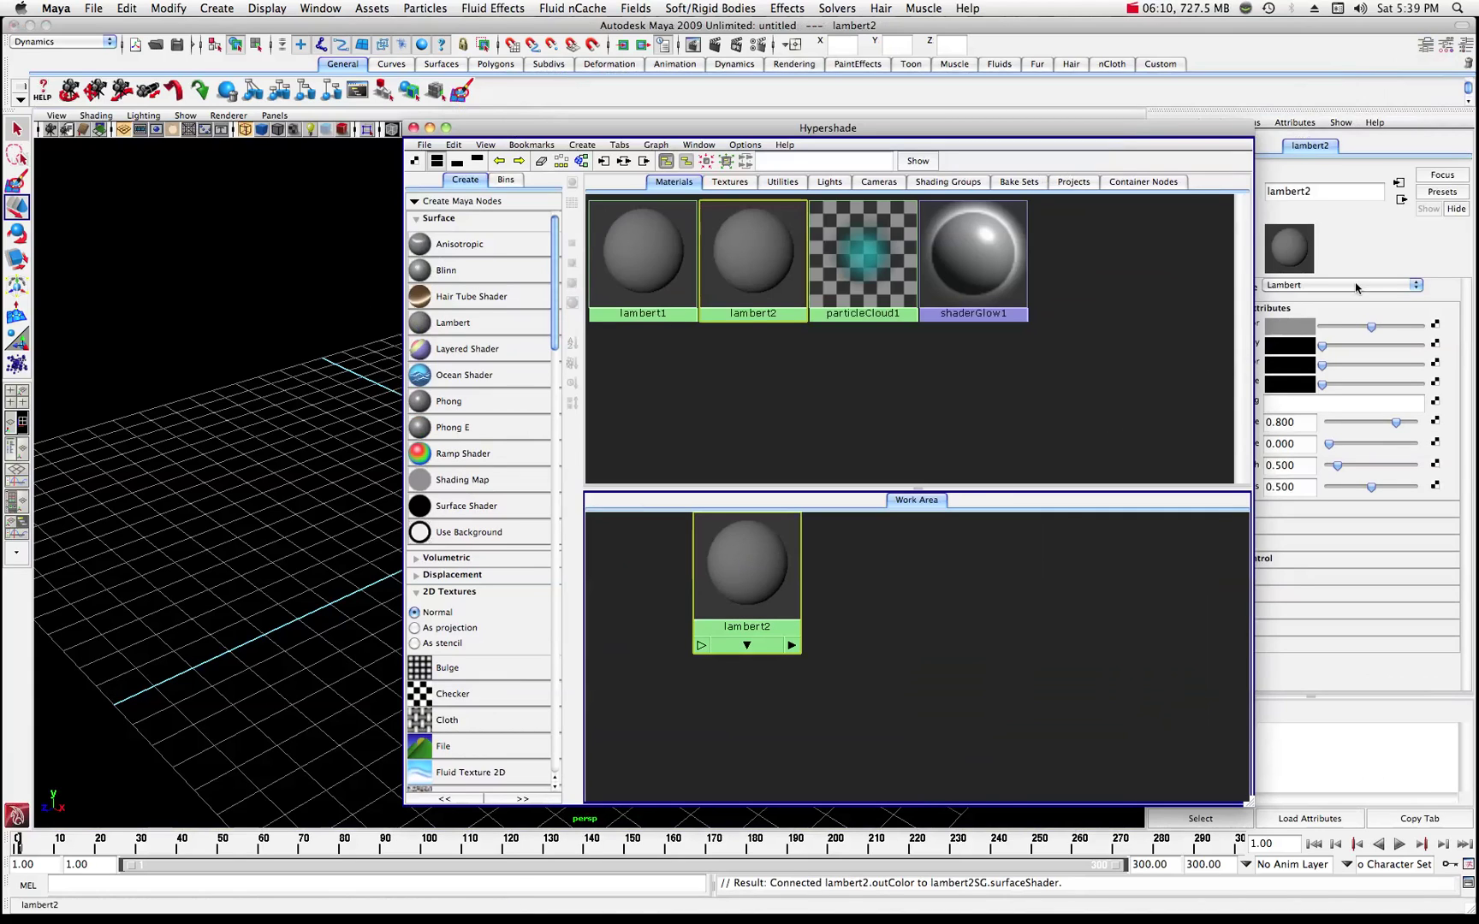
{"action": "left_click", "coordinate": [1289, 326]}
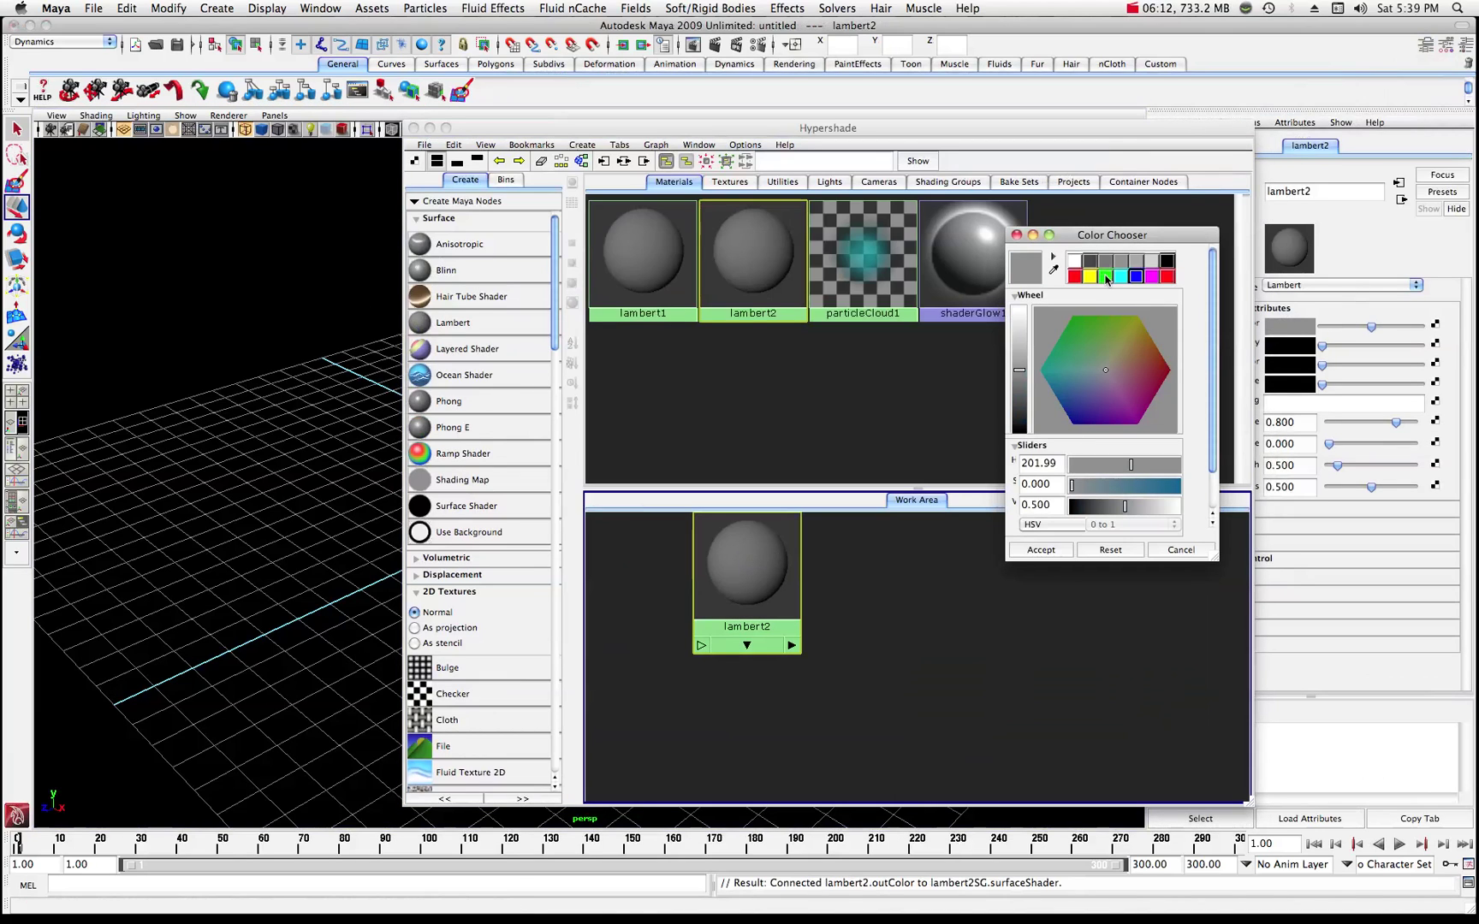
{"action": "left_click", "coordinate": [1104, 275]}
{"action": "left_click", "coordinate": [1041, 549]}
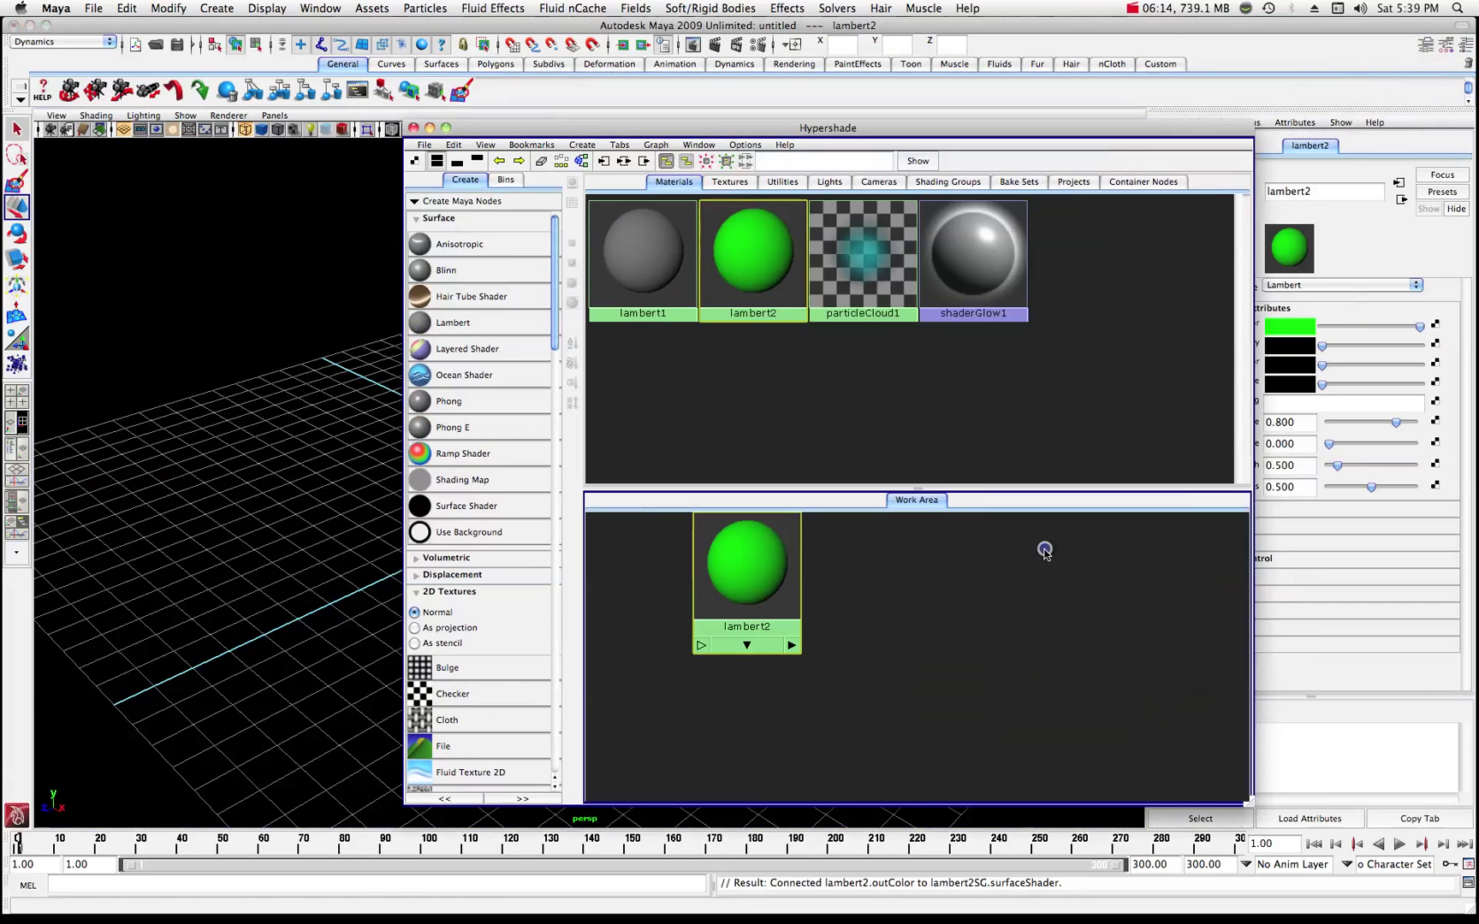
Assign the existing green lambert2 material to the blobby particle and close the Outliner.
{"action": "left_click", "coordinate": [448, 280]}
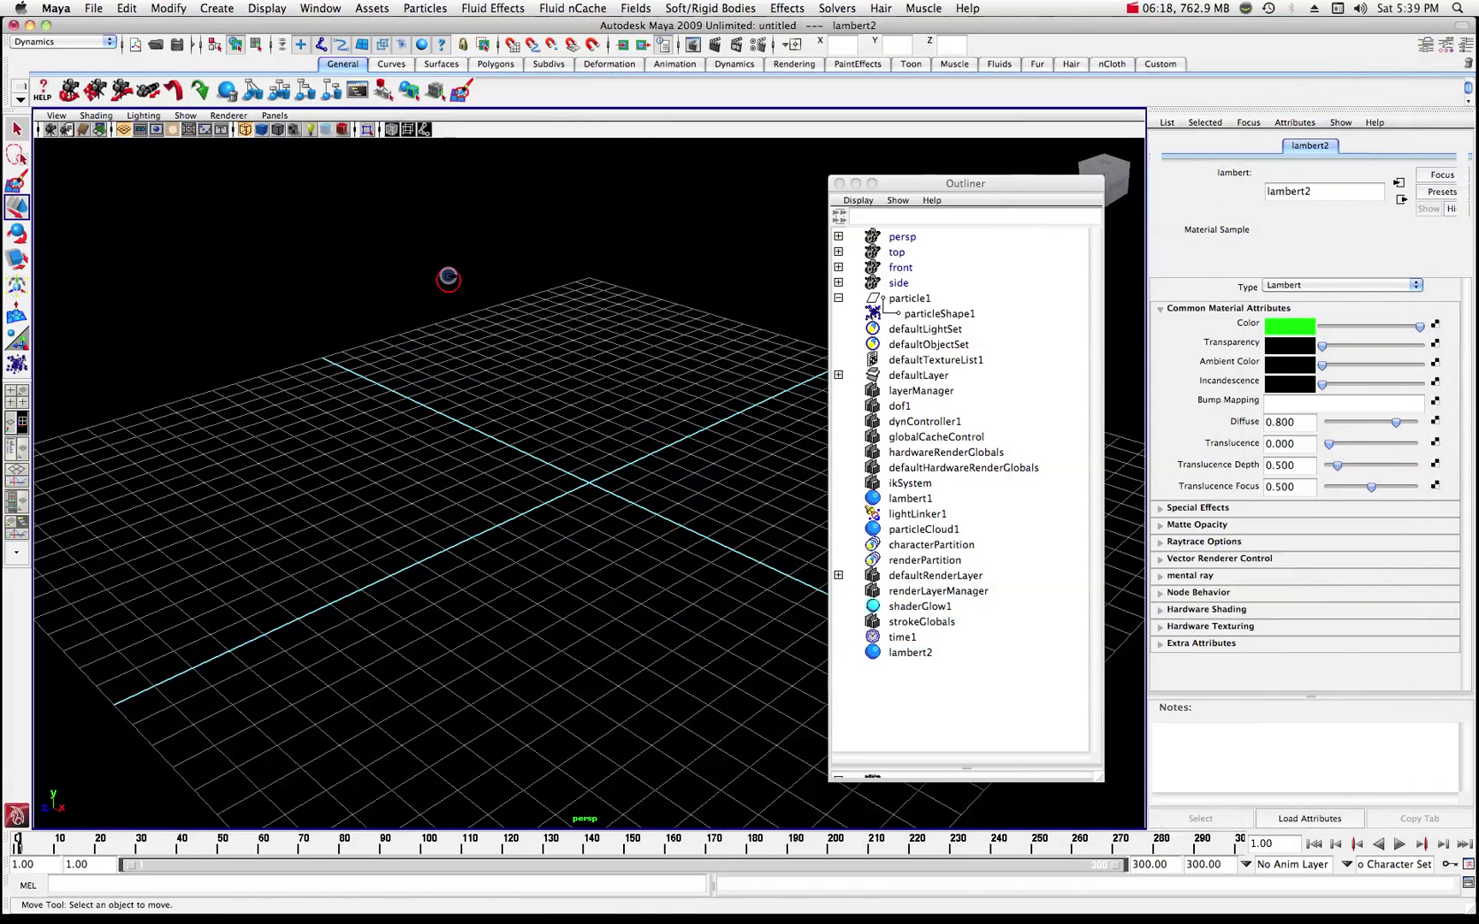
{"action": "right_click", "coordinate": [447, 280]}
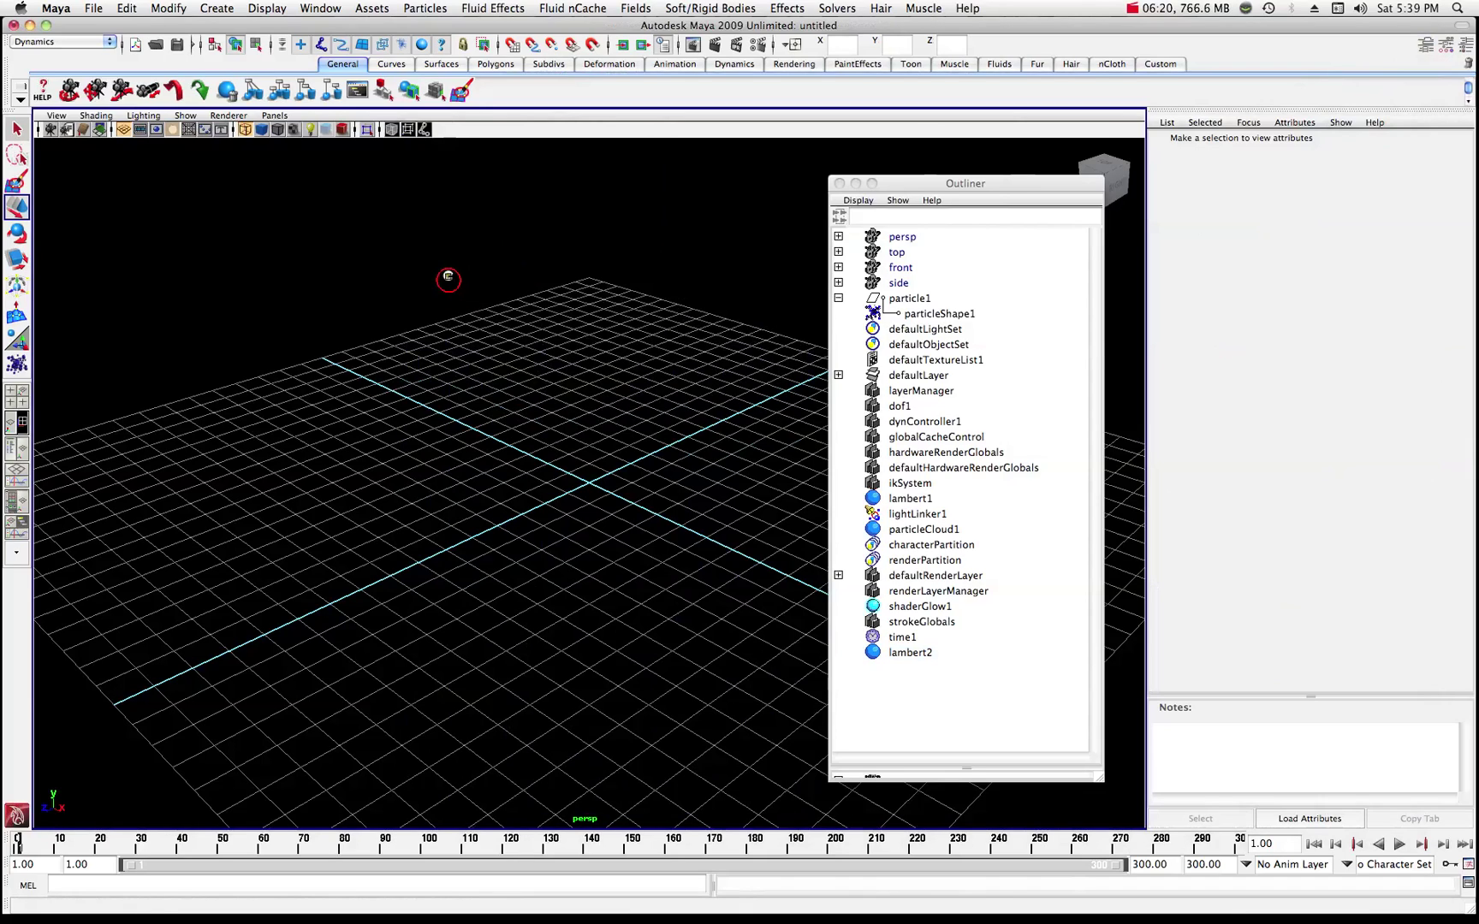
{"action": "right_click", "coordinate": [449, 278]}
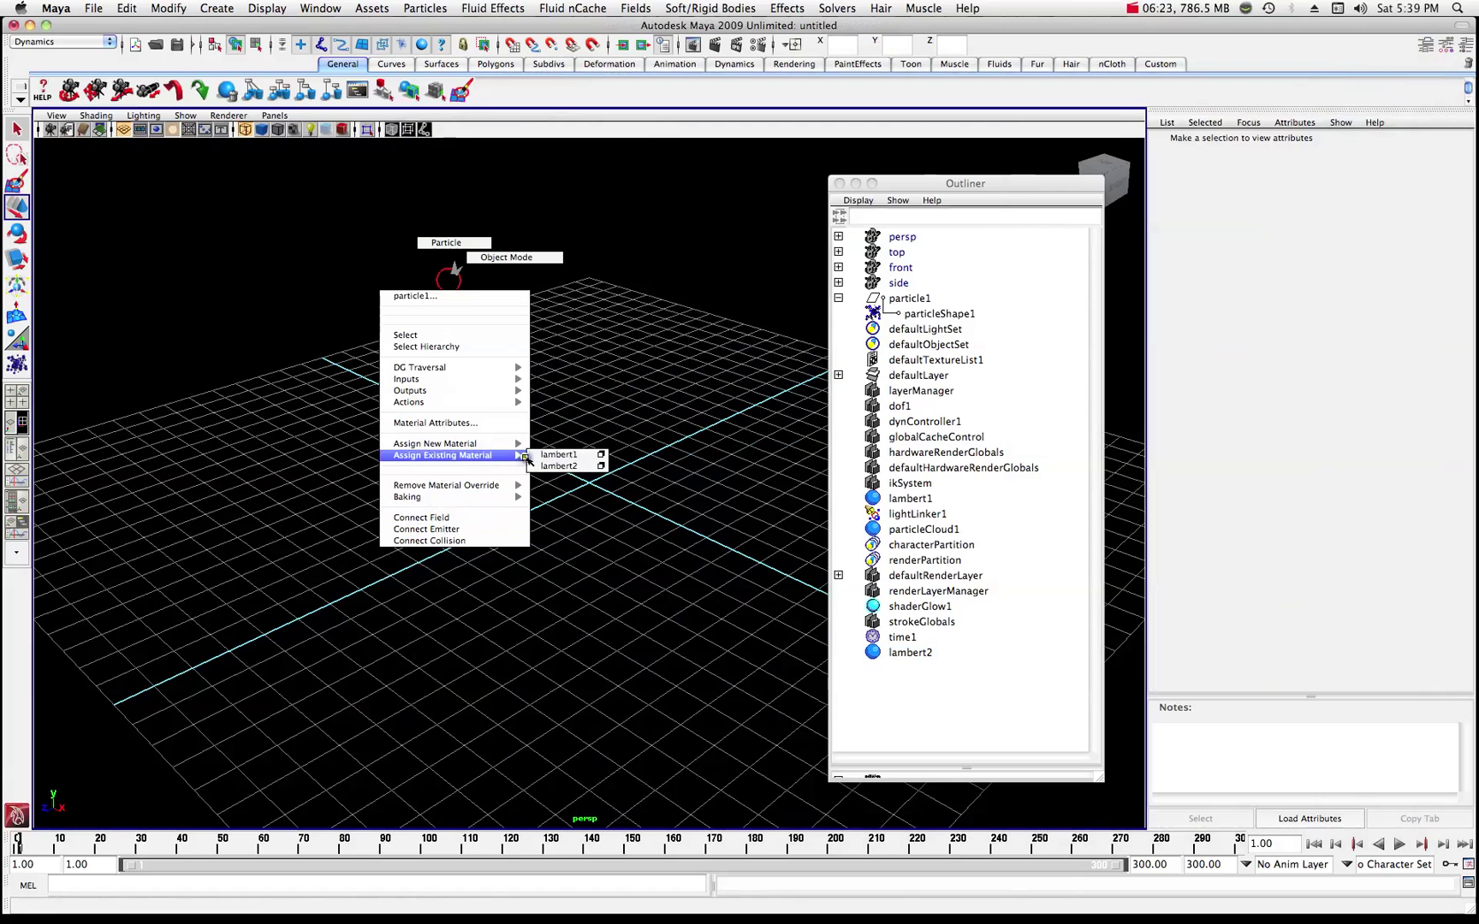
{"action": "left_click", "coordinate": [552, 467]}
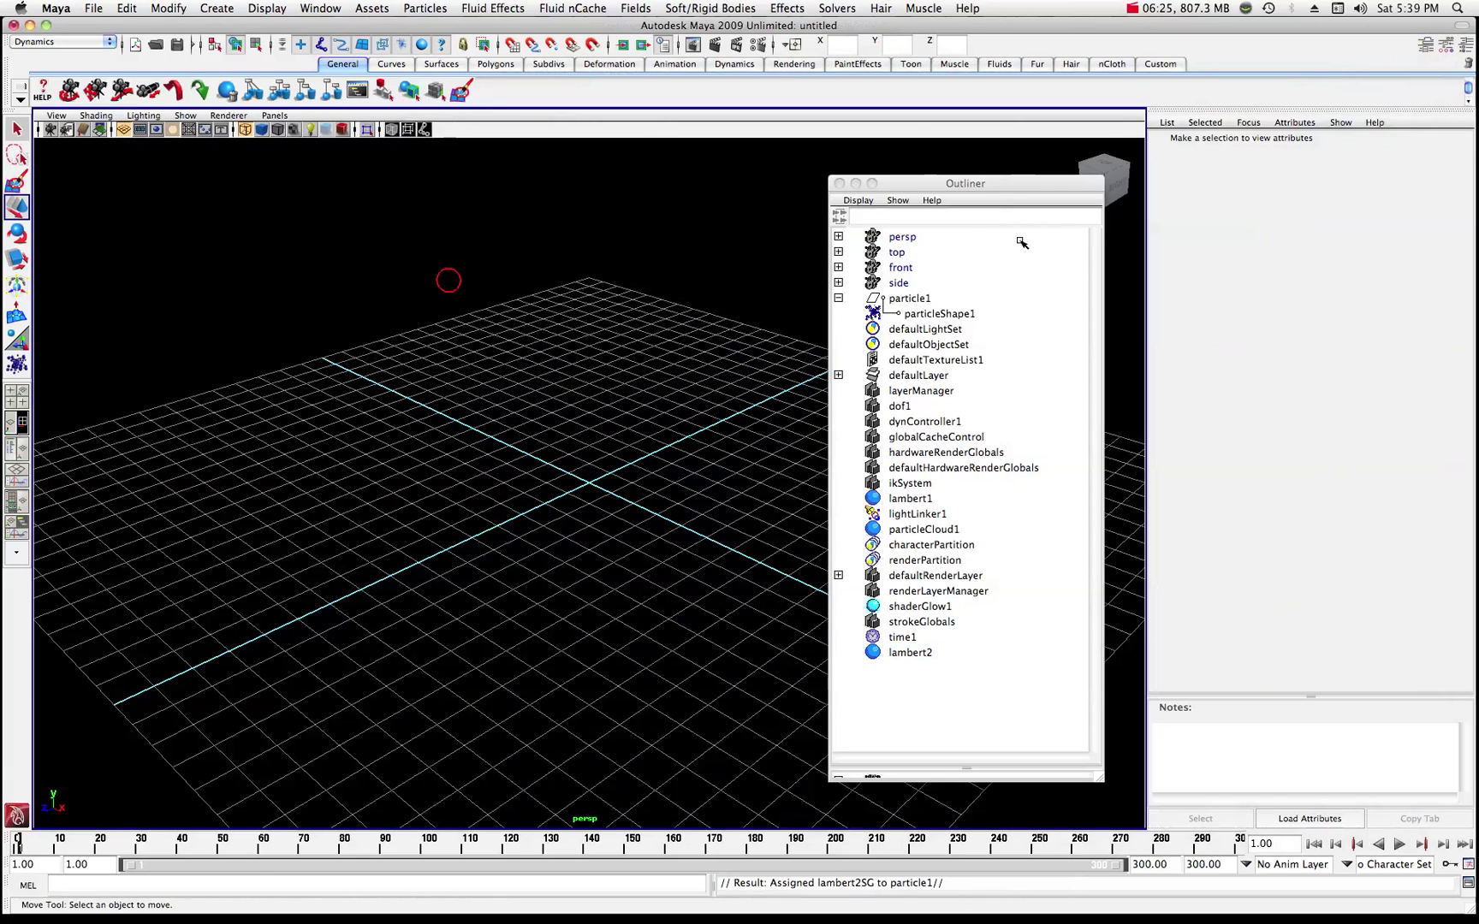
{"action": "left_click", "coordinate": [839, 183]}
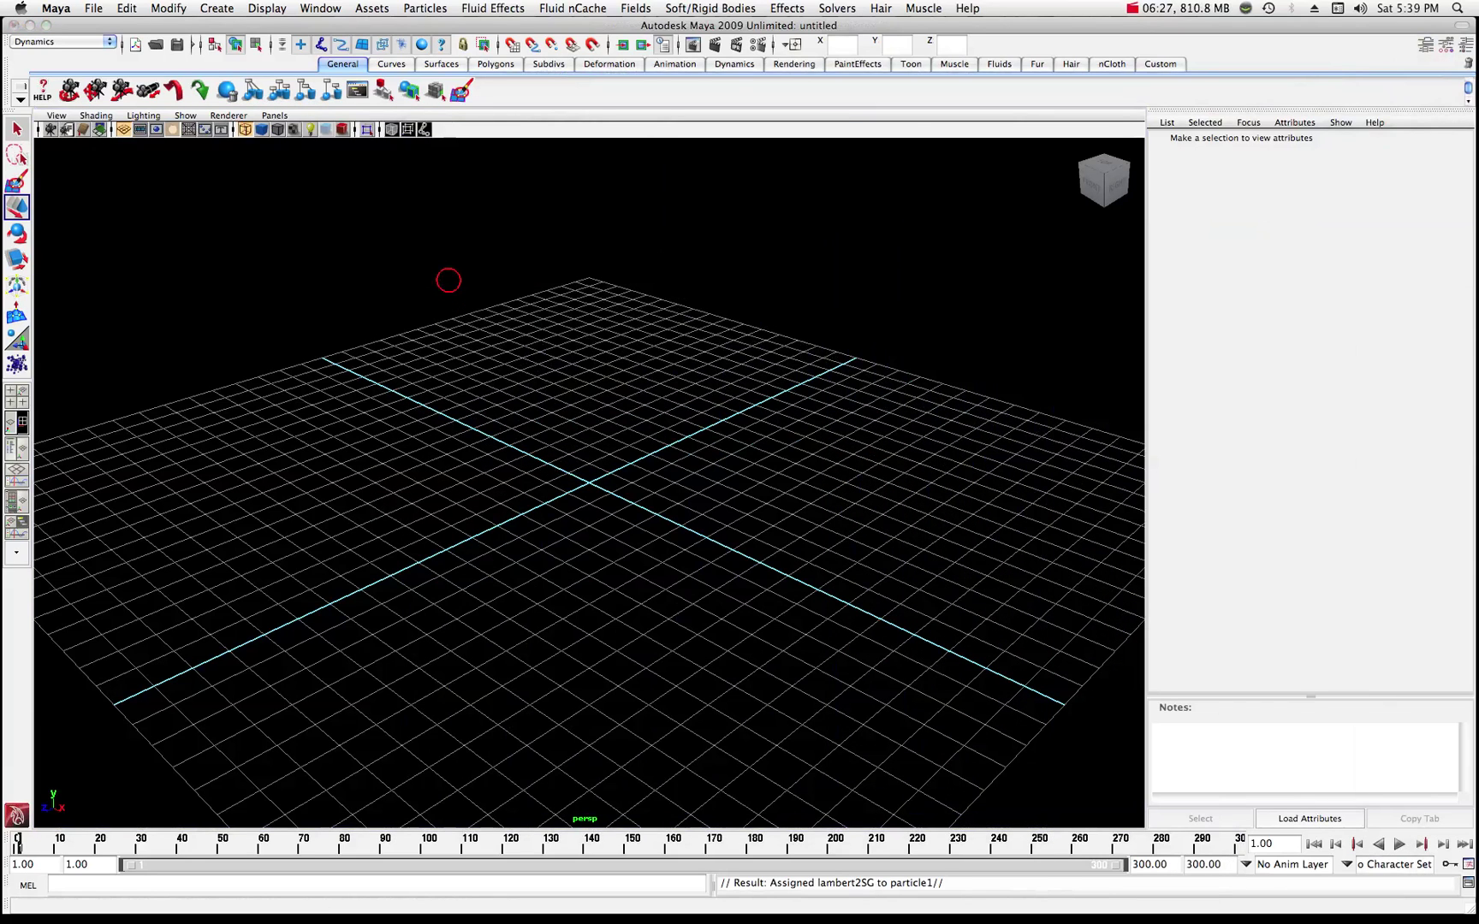
Render the current frame with mental ray, then shrink the Render View and move it clear of the particle.
{"action": "left_click", "coordinate": [719, 46]}
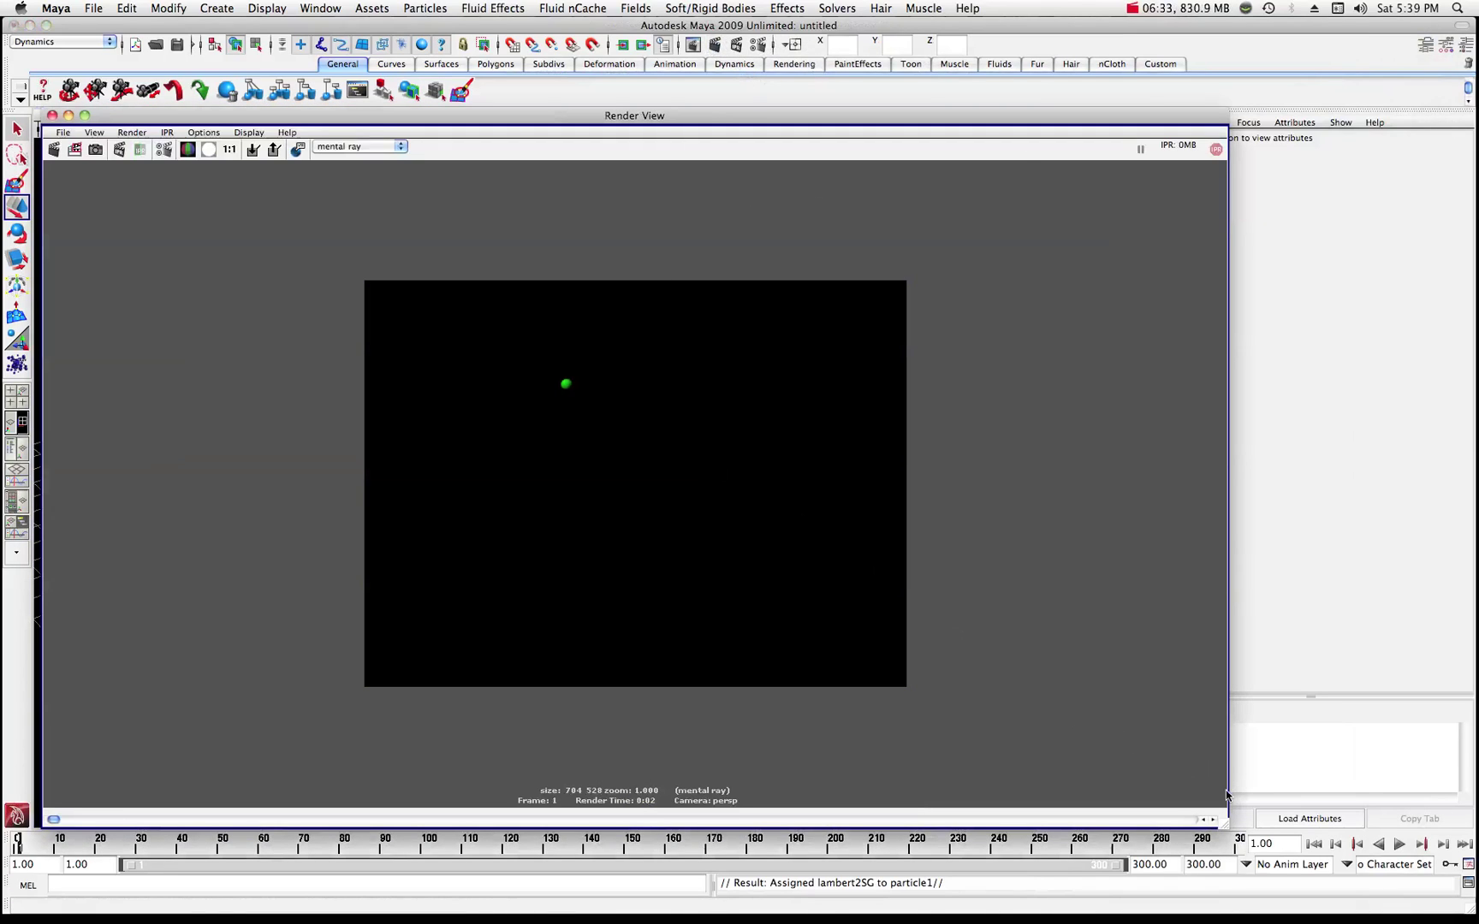
{"action": "left_click_drag", "start_coordinate": [1225, 827], "coordinate": [721, 534]}
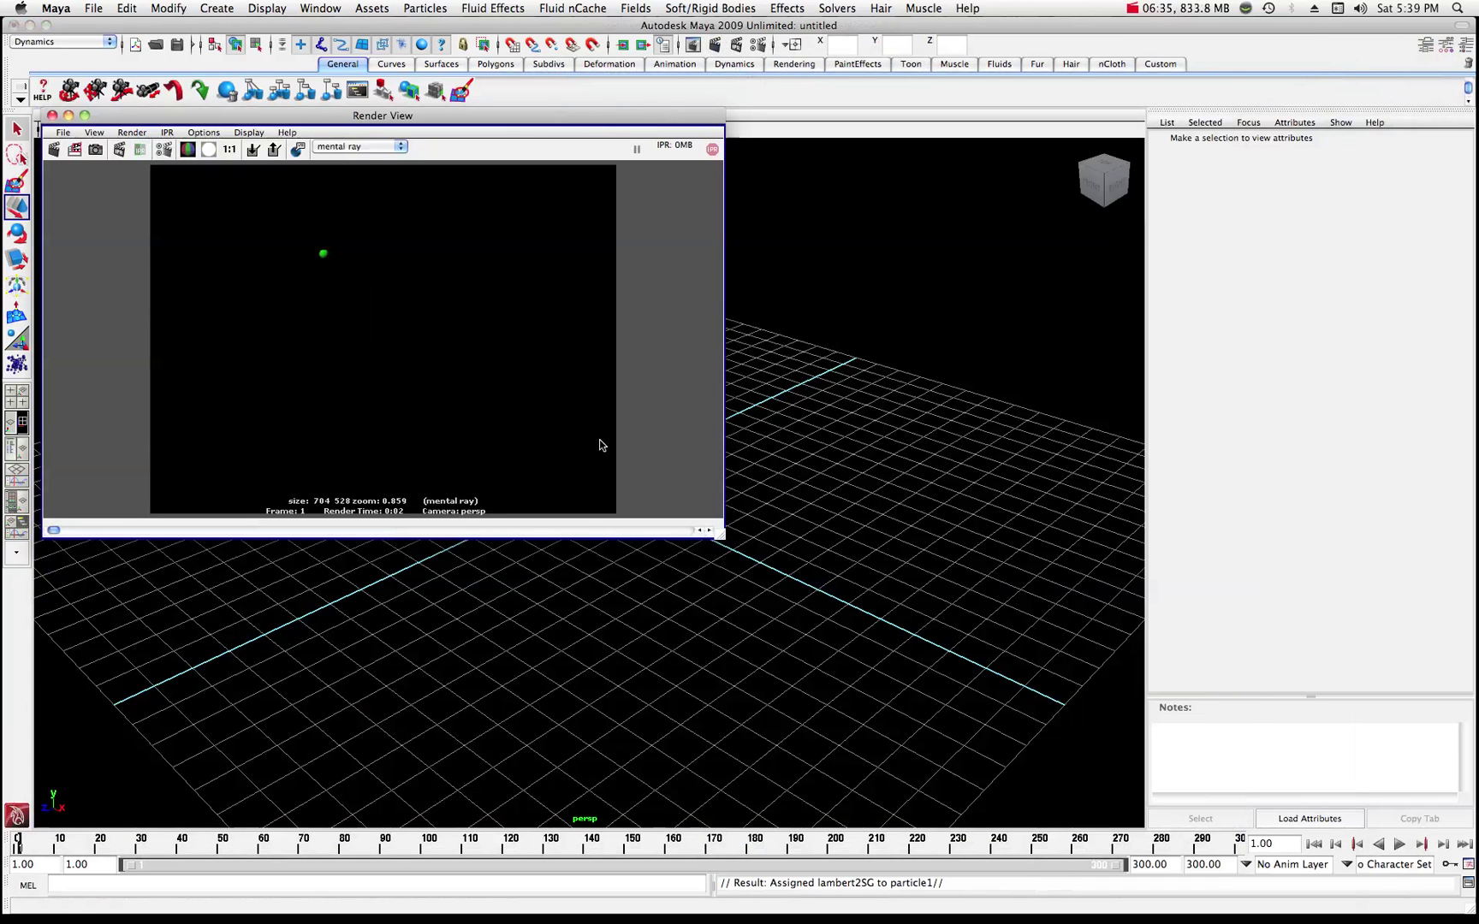
{"action": "left_click_drag", "start_coordinate": [430, 116], "coordinate": [1001, 228]}
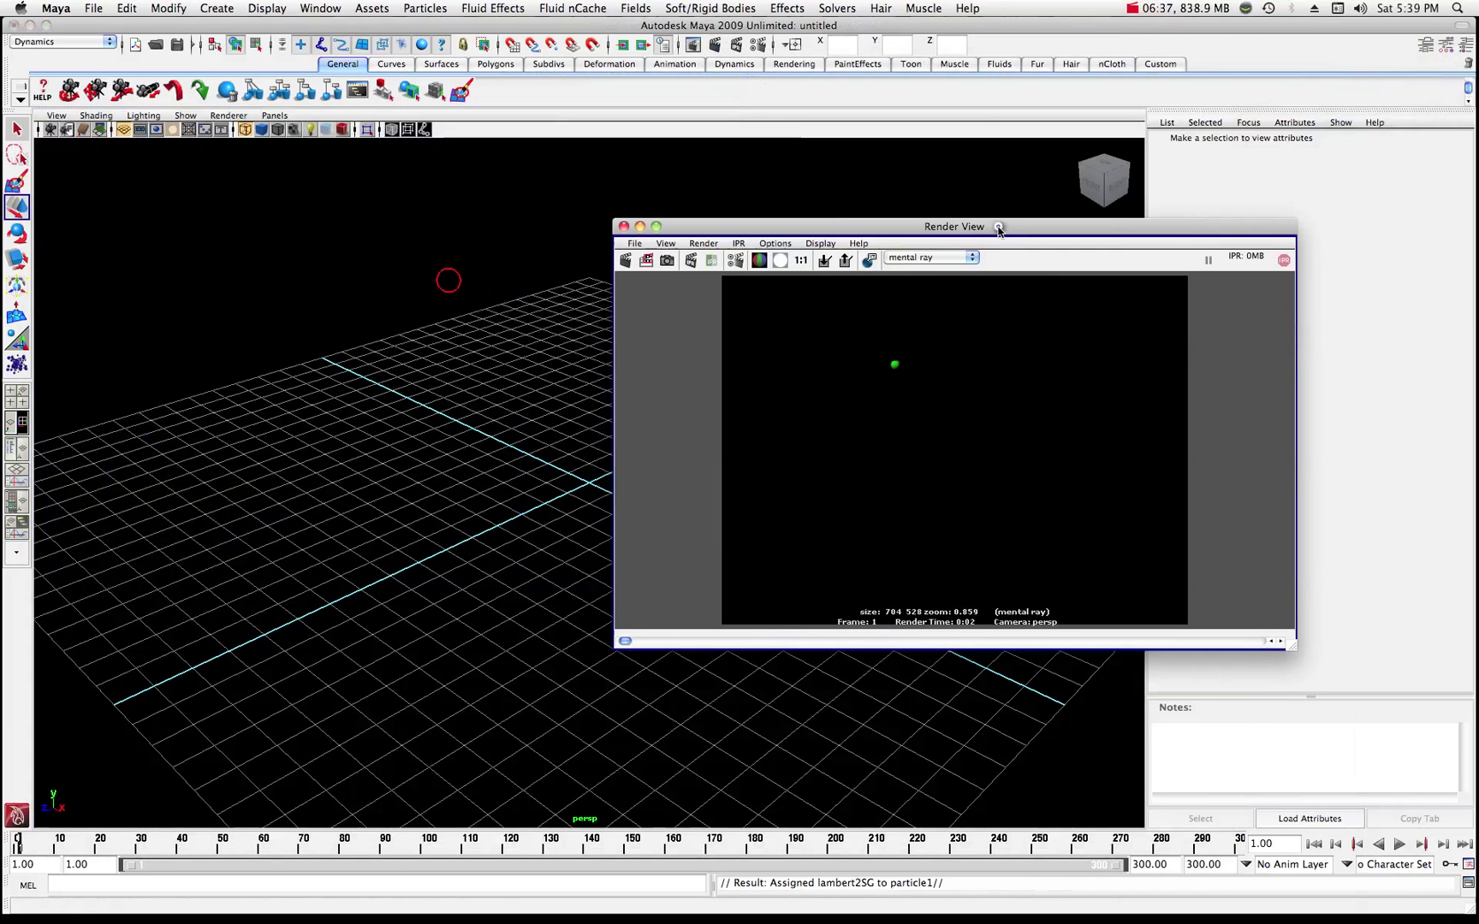
{"action": "left_click_drag", "start_coordinate": [1295, 650], "coordinate": [1302, 676]}
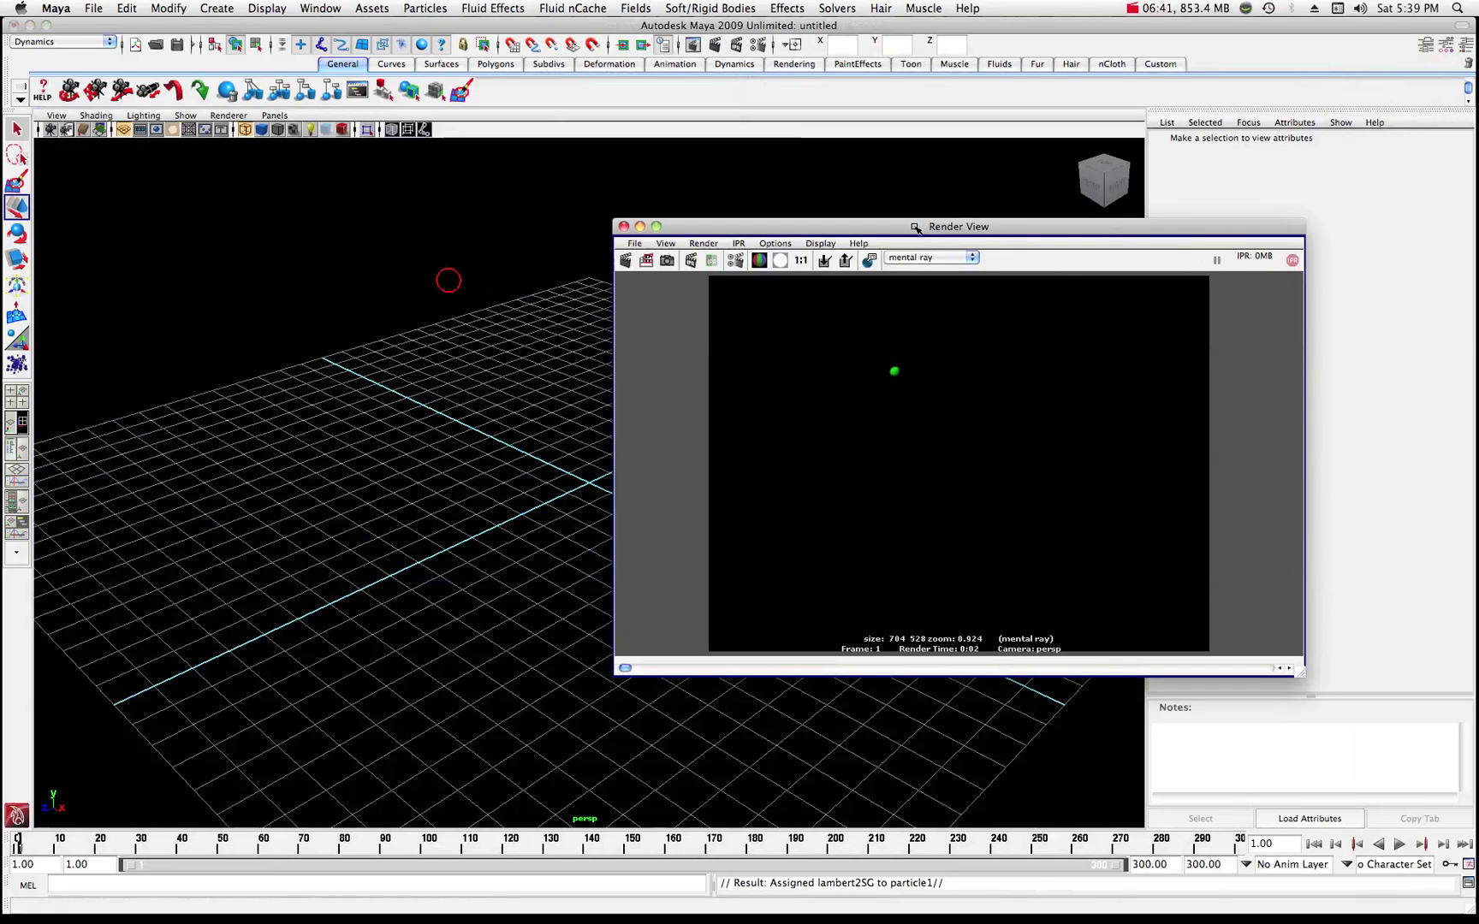
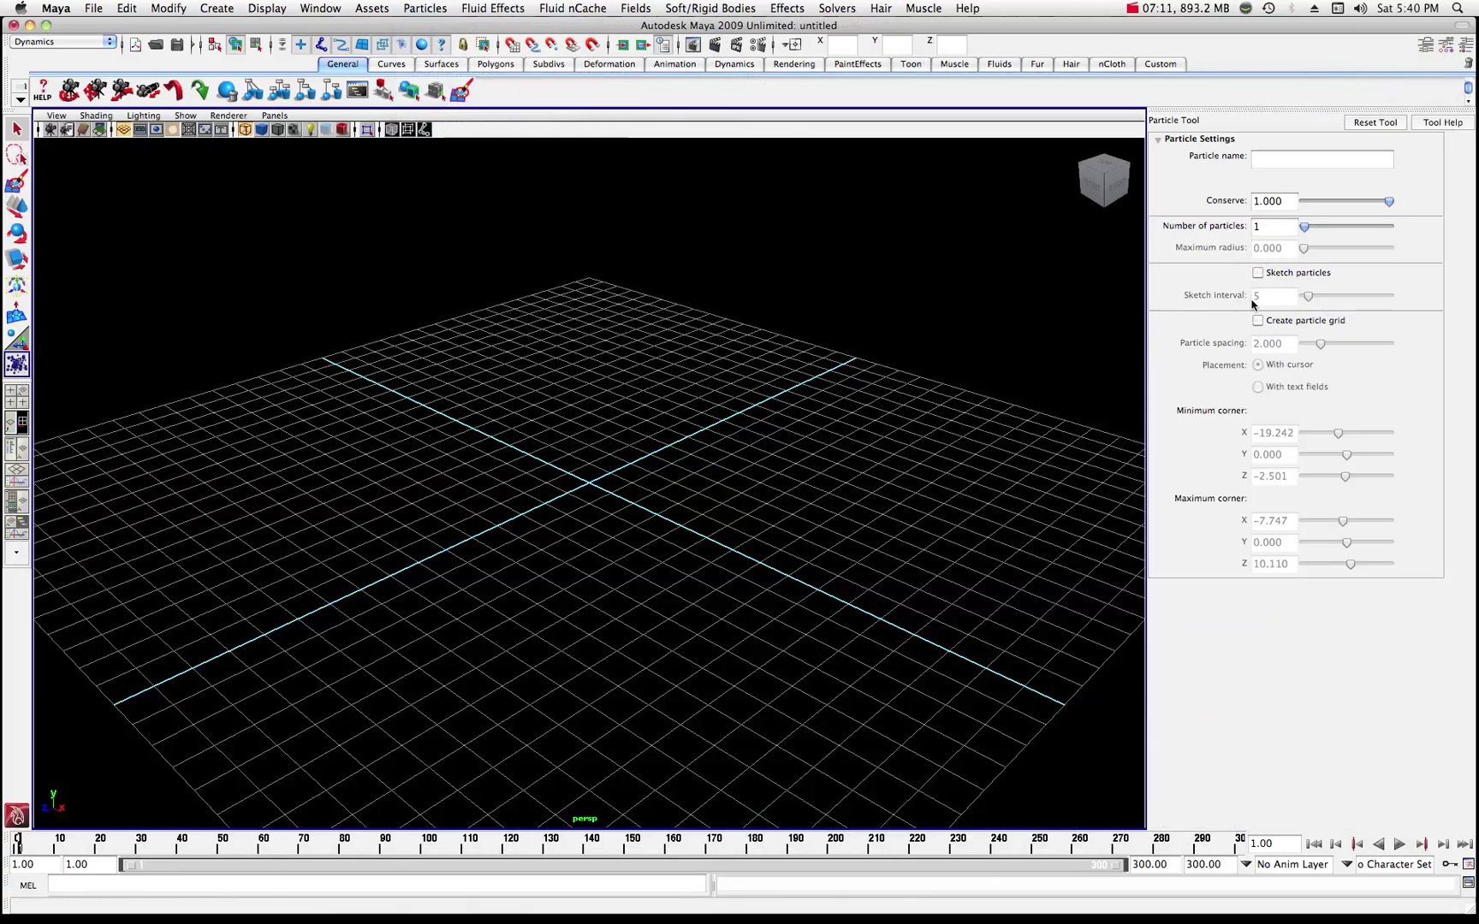
Reset the Particle Tool, enable a cursor-placed particle grid with spacing 1, and create the grid across the centre of the ground grid.
{"action": "left_click", "coordinate": [1257, 321]}
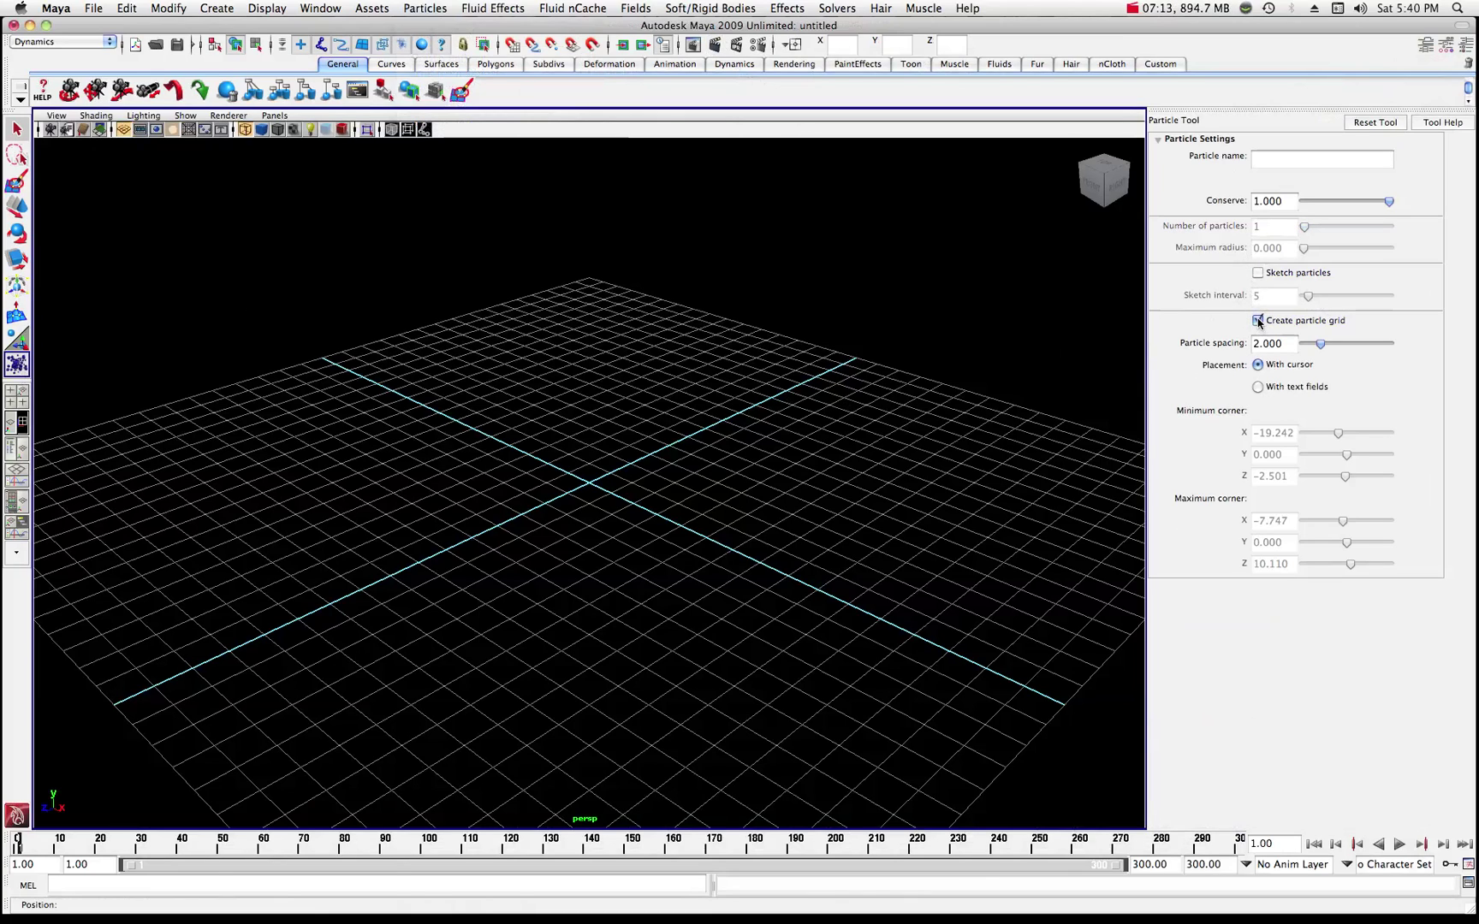
{"action": "left_click", "coordinate": [1372, 123]}
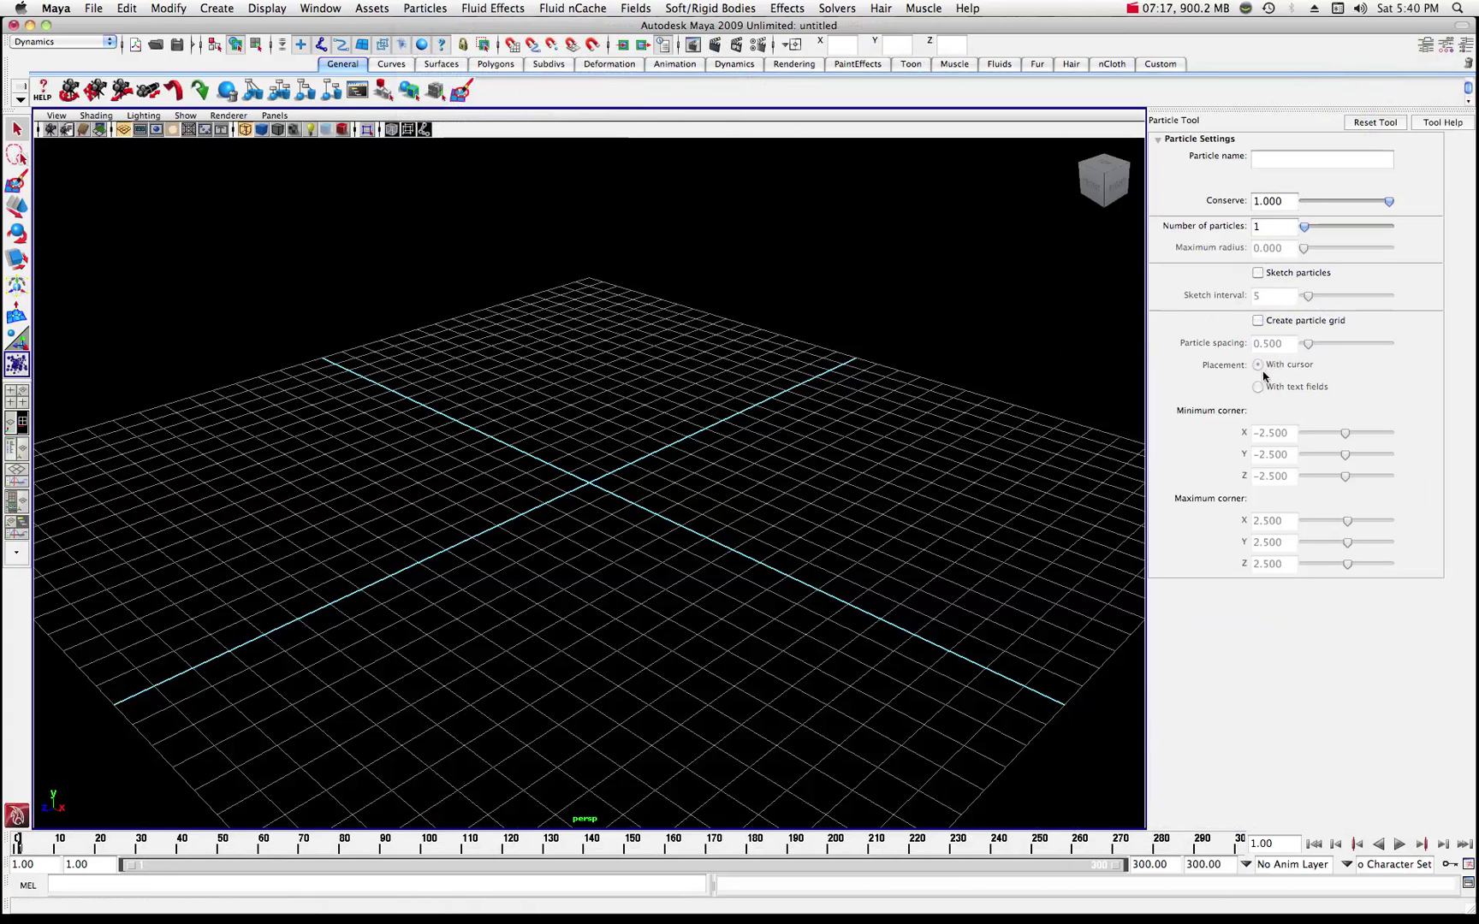
{"action": "left_click", "coordinate": [1256, 320]}
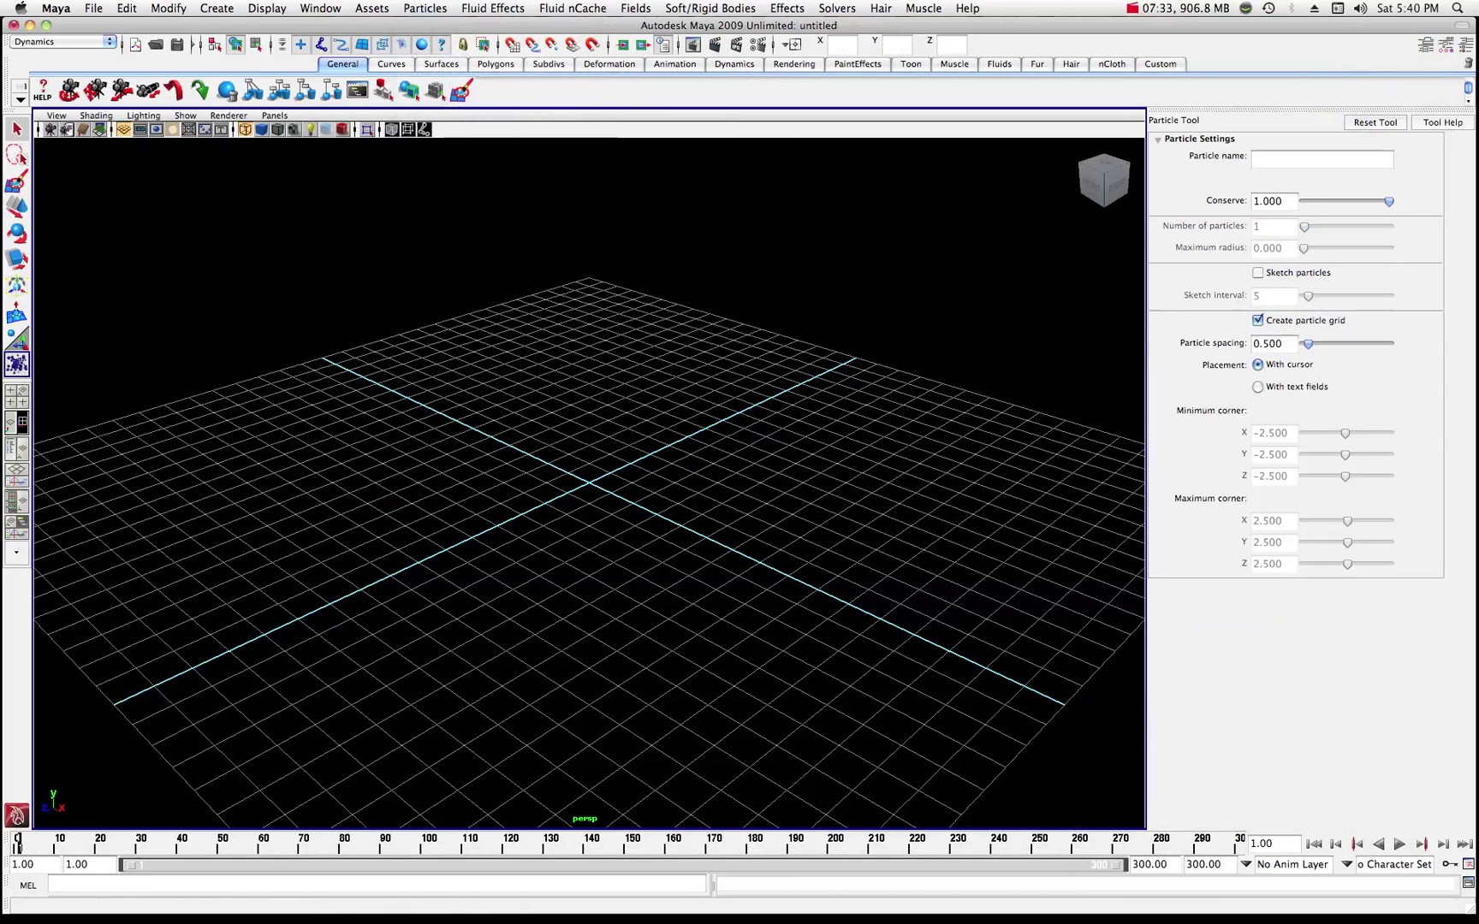
{"action": "left_click", "coordinate": [1274, 343]}
{"action": "type", "text": "1"}
{"action": "key", "text": "Return"}
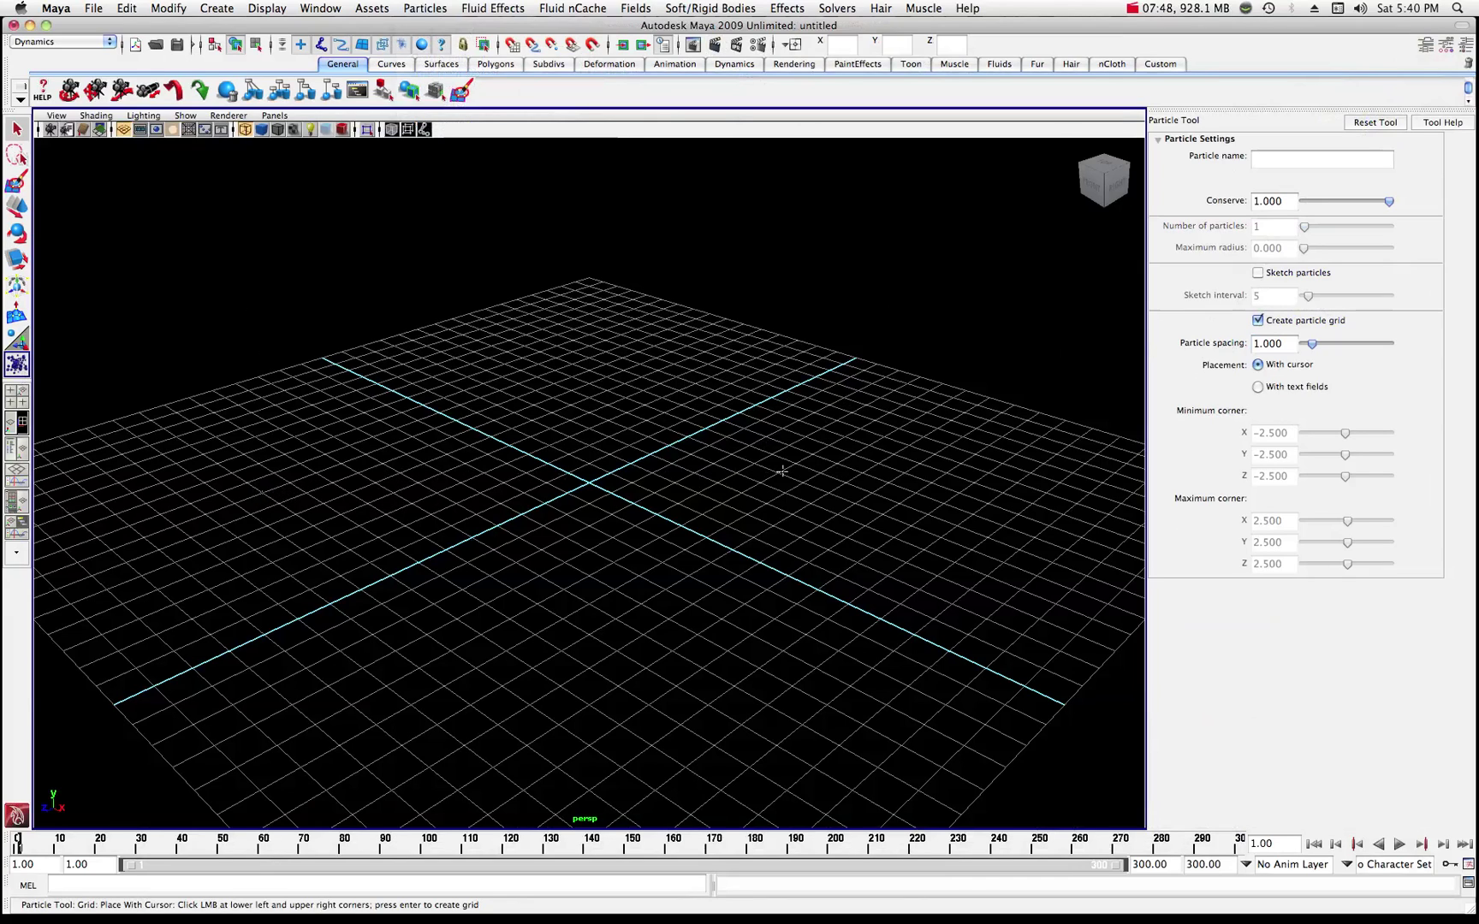
{"action": "left_click", "coordinate": [945, 487]}
{"action": "key", "text": "Return"}
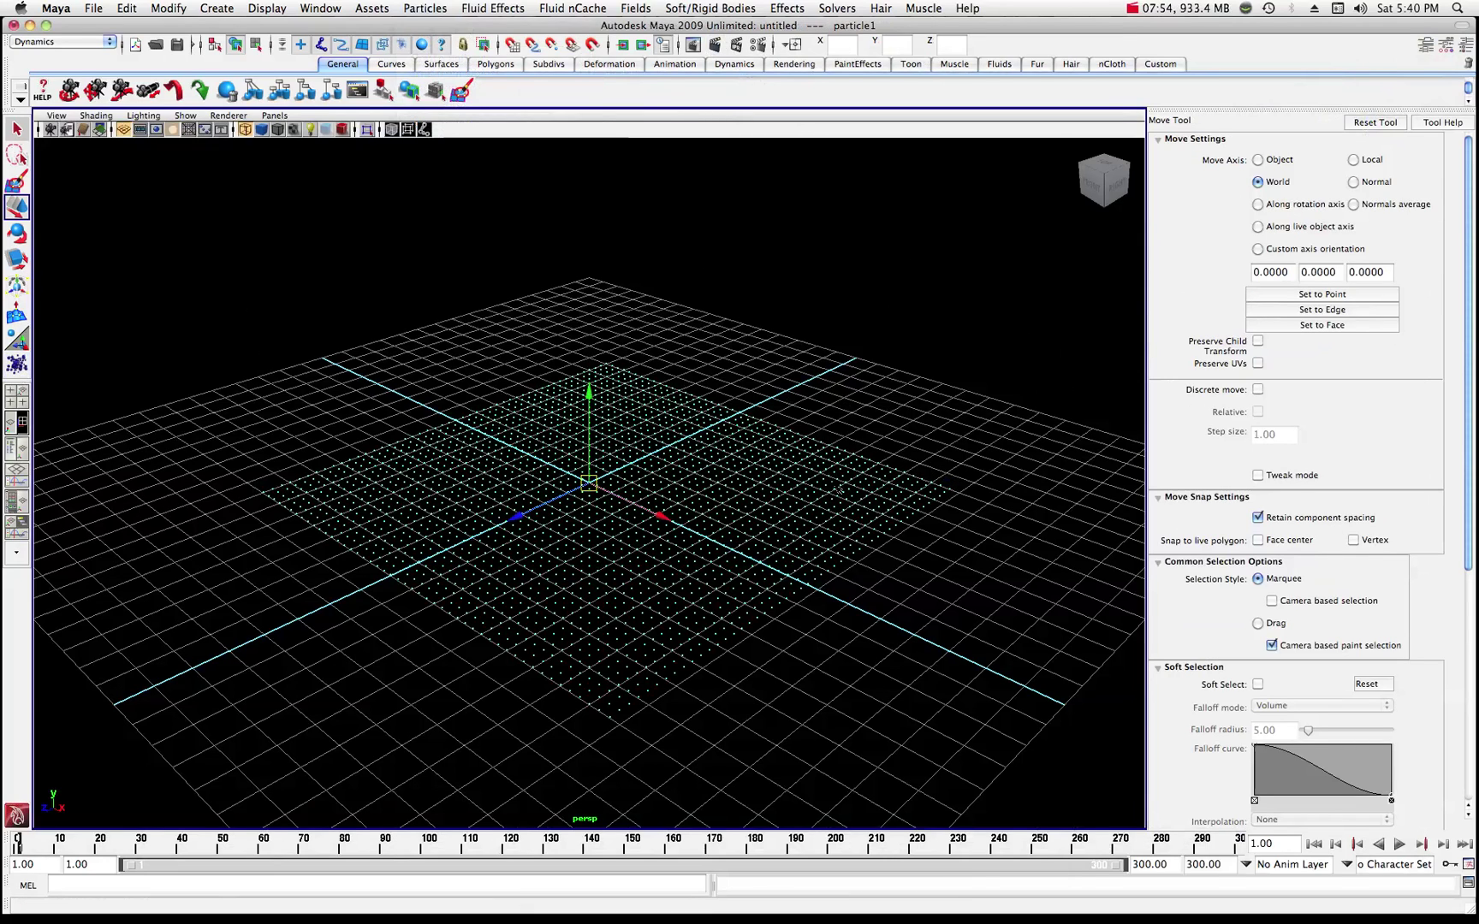
Raise the particle grid vertically so it sits well above the ground grid.
{"action": "left_click_drag", "start_coordinate": [590, 391], "coordinate": [606, 237]}
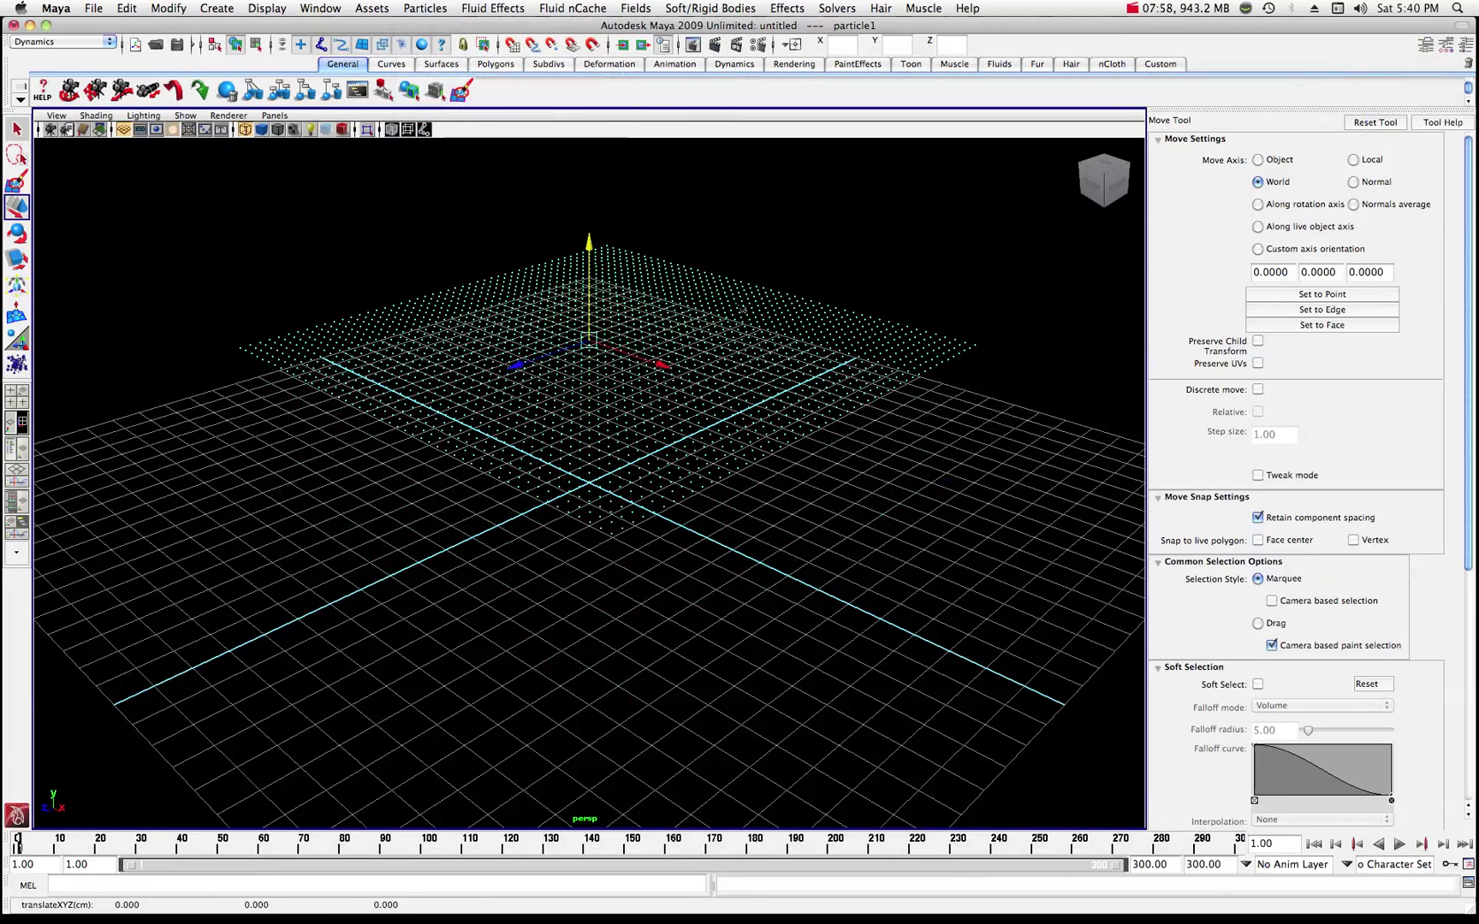
{"action": "left_click", "coordinate": [16, 130]}
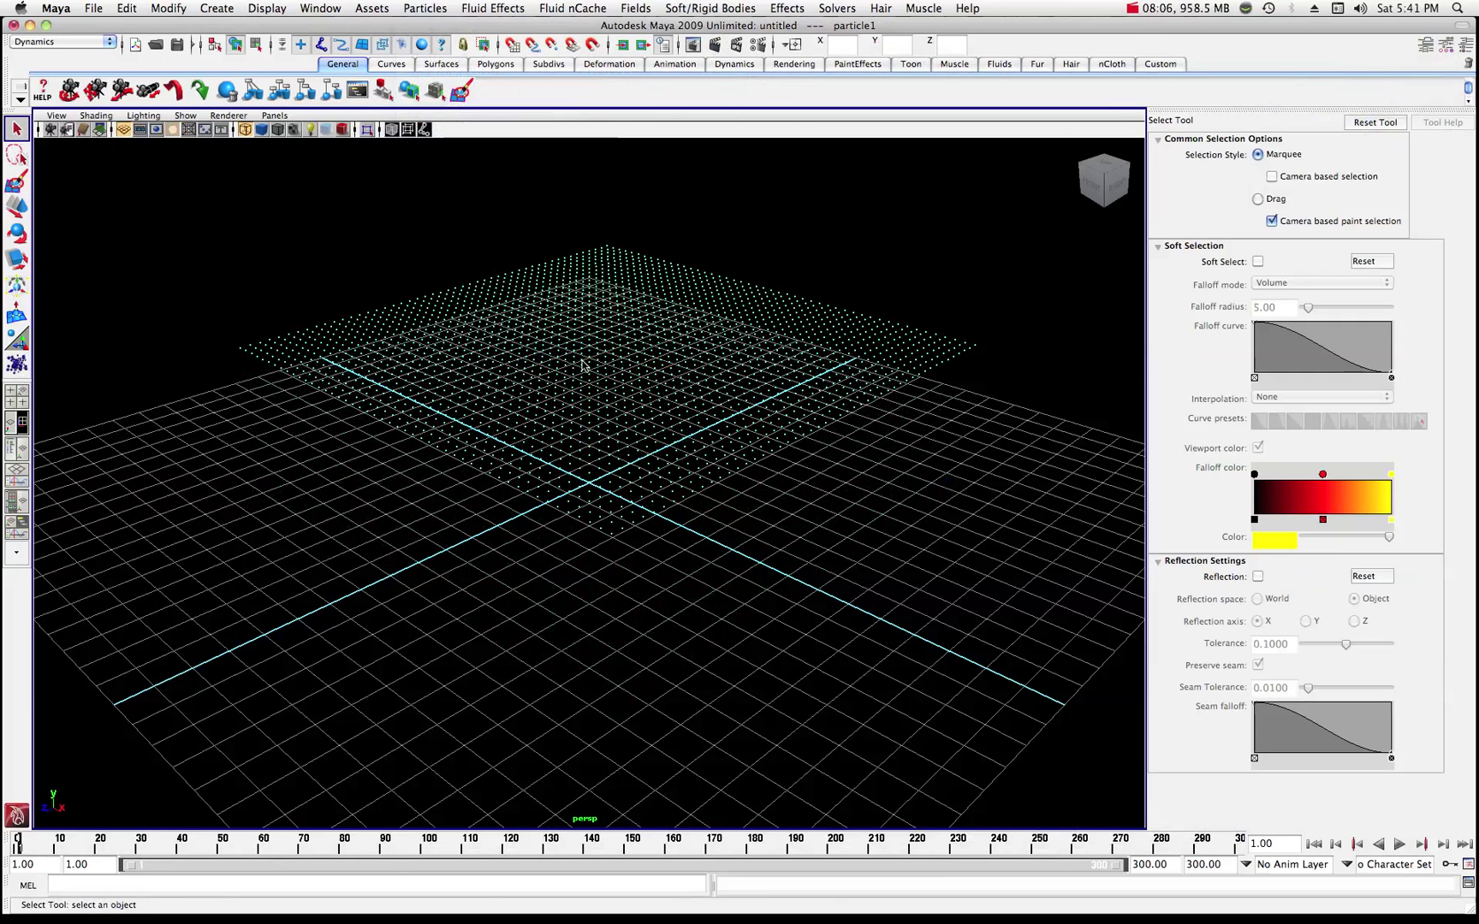
{"action": "left_click", "coordinate": [17, 206]}
{"action": "left_click_drag", "start_coordinate": [588, 244], "coordinate": [588, 194]}
{"action": "scroll", "coordinate": [587, 384], "scroll_direction": "down", "scroll_amount": 3}
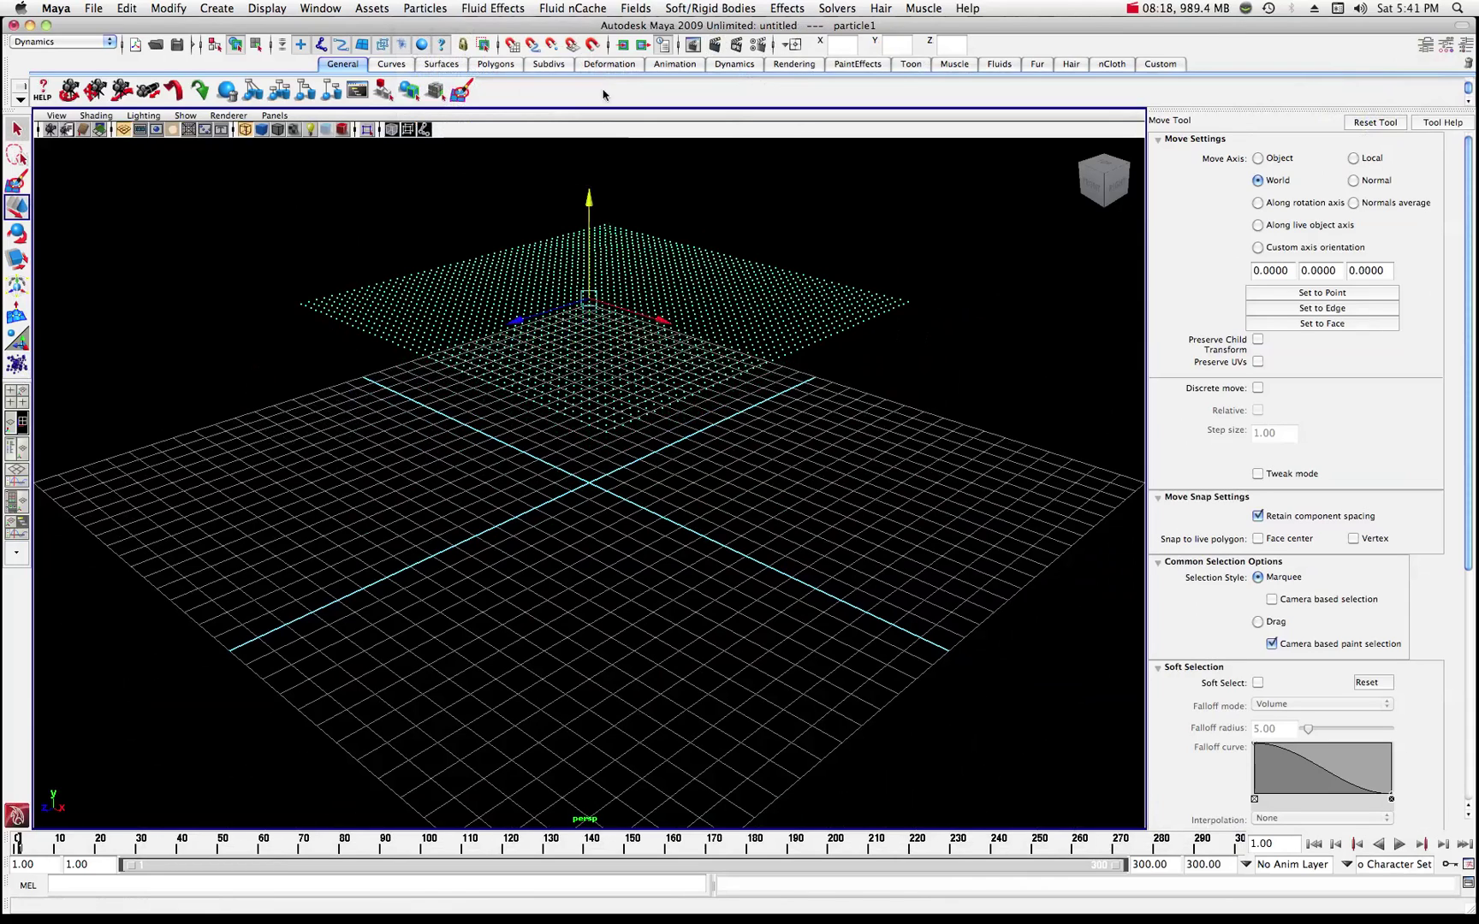
Add a gravity field to the particle grid, play the simulation briefly, and return to frame 1.
{"action": "left_click", "coordinate": [640, 10]}
{"action": "left_click", "coordinate": [638, 64]}
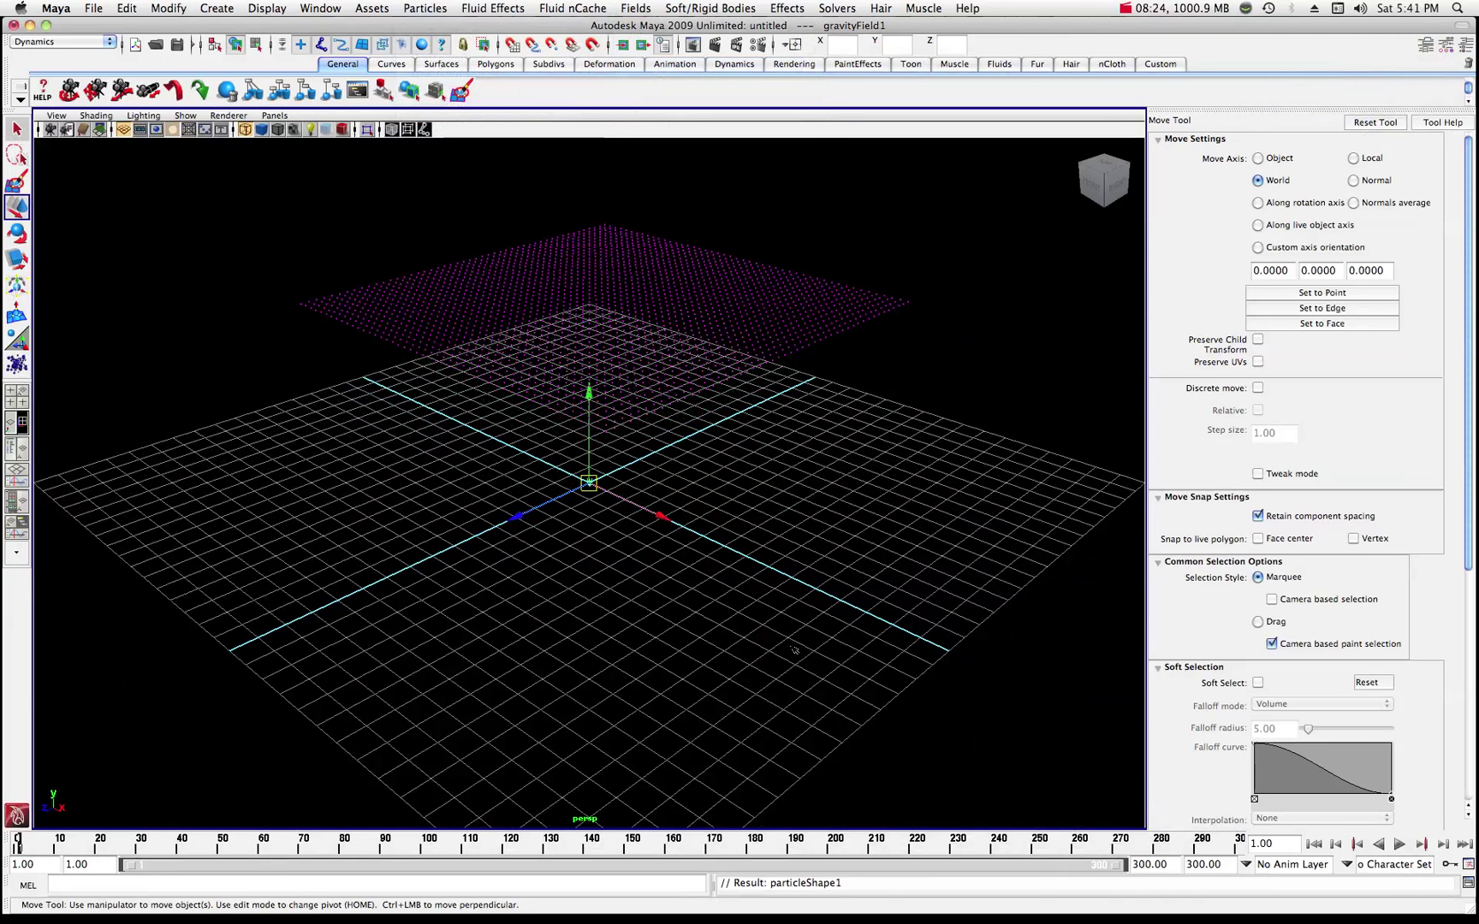
{"action": "left_click", "coordinate": [1400, 846]}
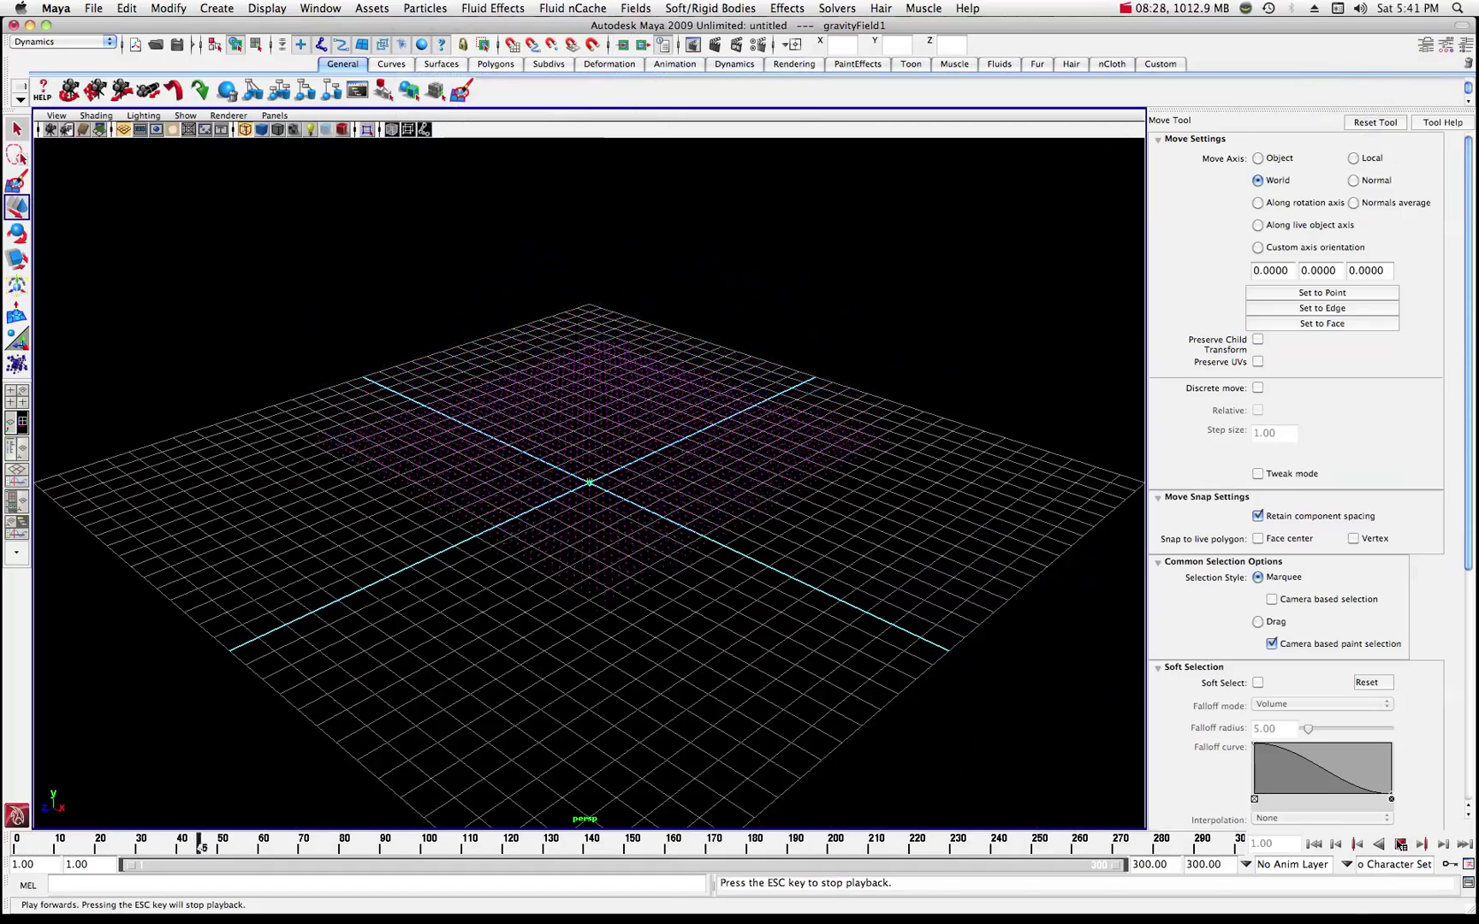
{"action": "left_click", "coordinate": [1399, 845]}
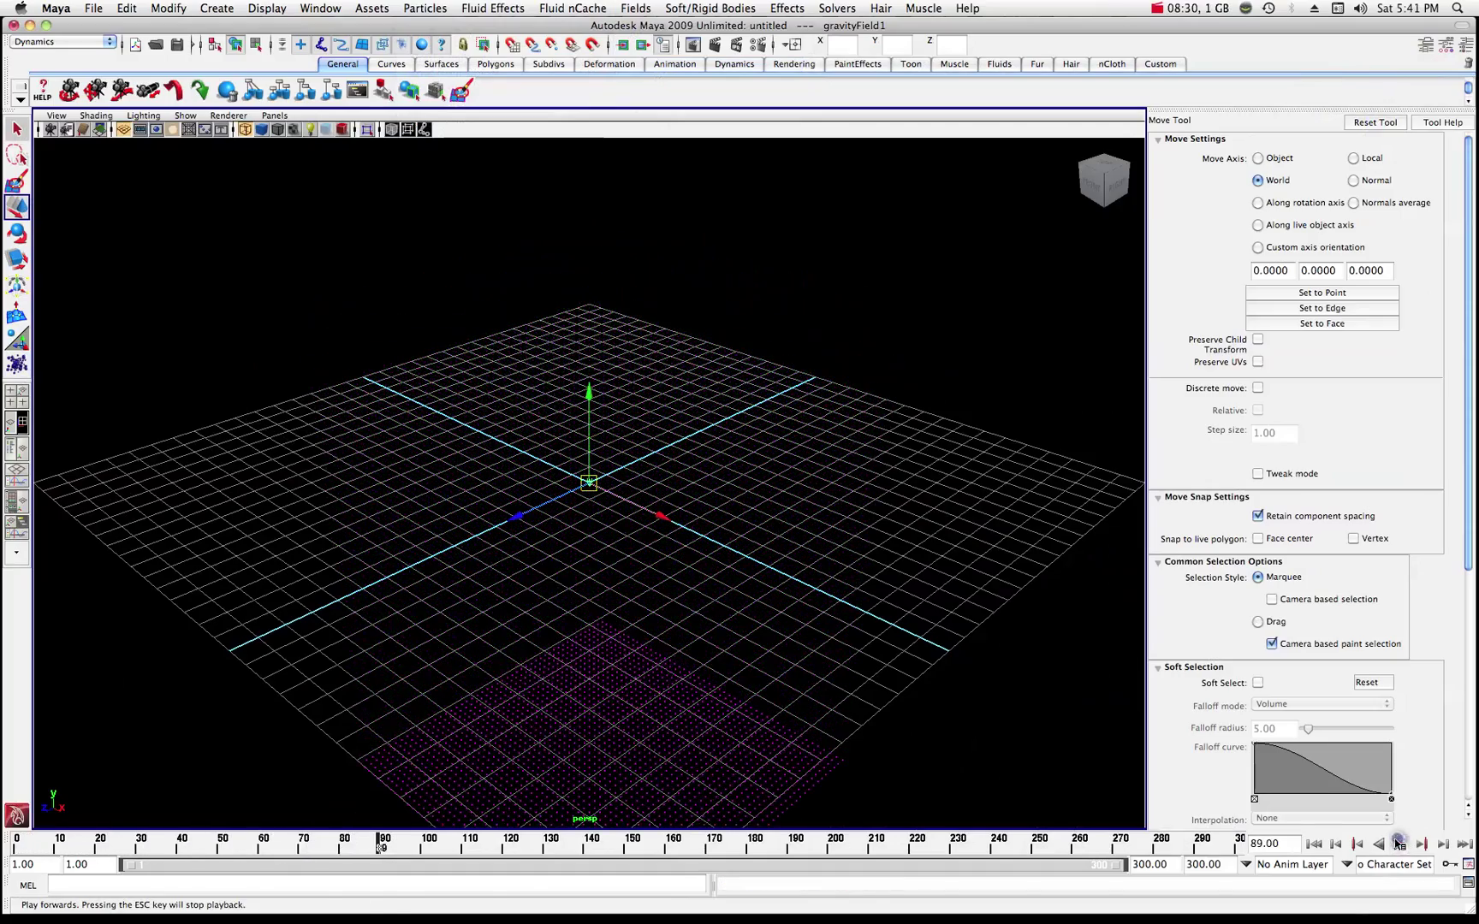
{"action": "left_click_drag", "start_coordinate": [230, 843], "coordinate": [17, 843]}
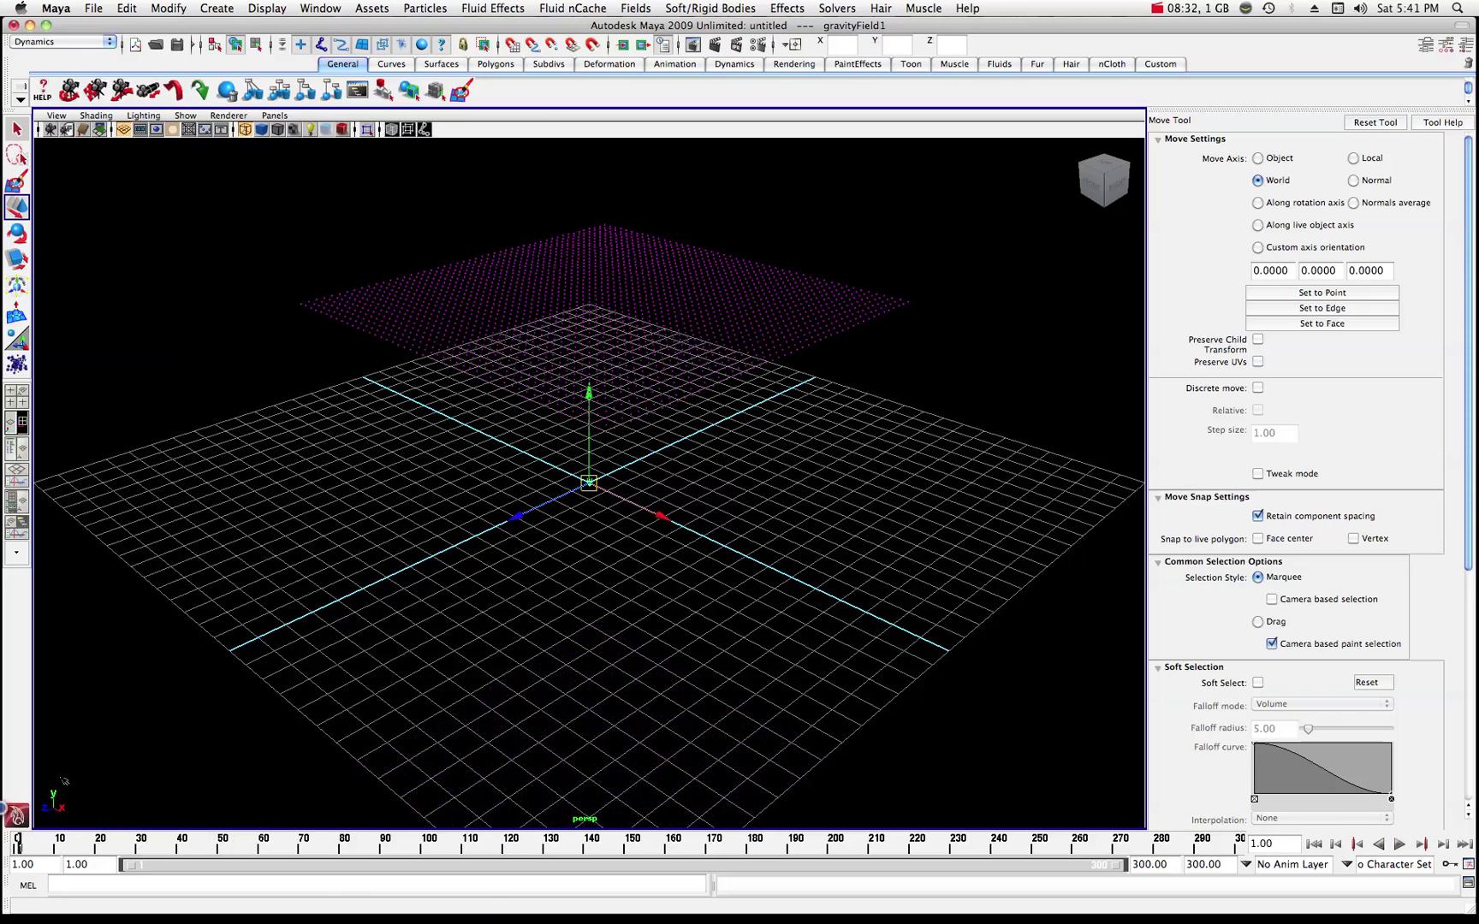
Create a polygon plane covering the whole ground grid and display the scene shaded.
{"action": "left_click", "coordinate": [216, 8]}
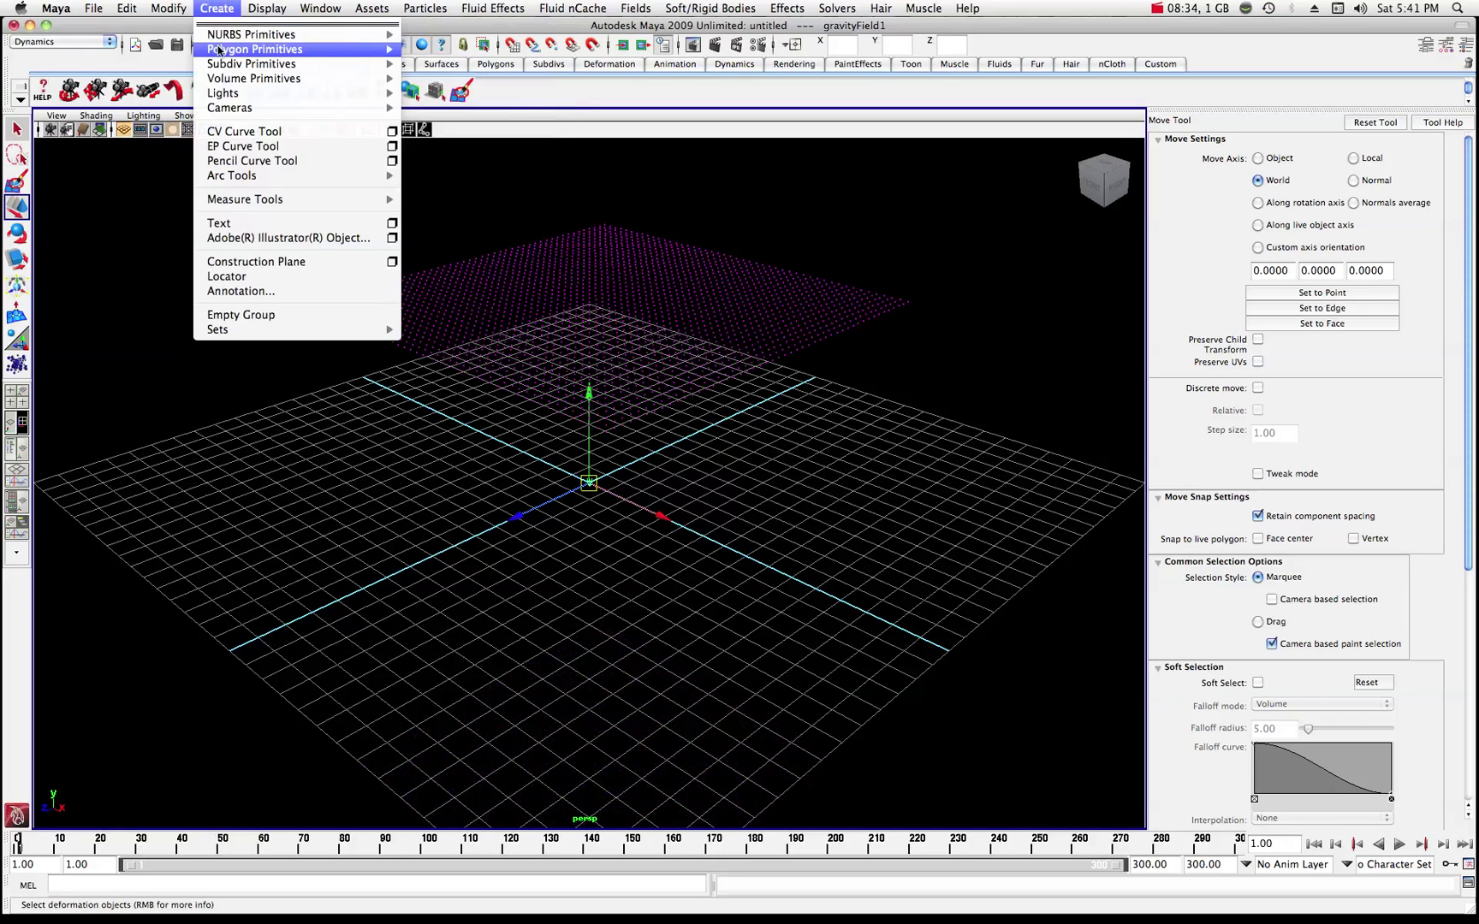
{"action": "mouse_move", "coordinate": [227, 50]}
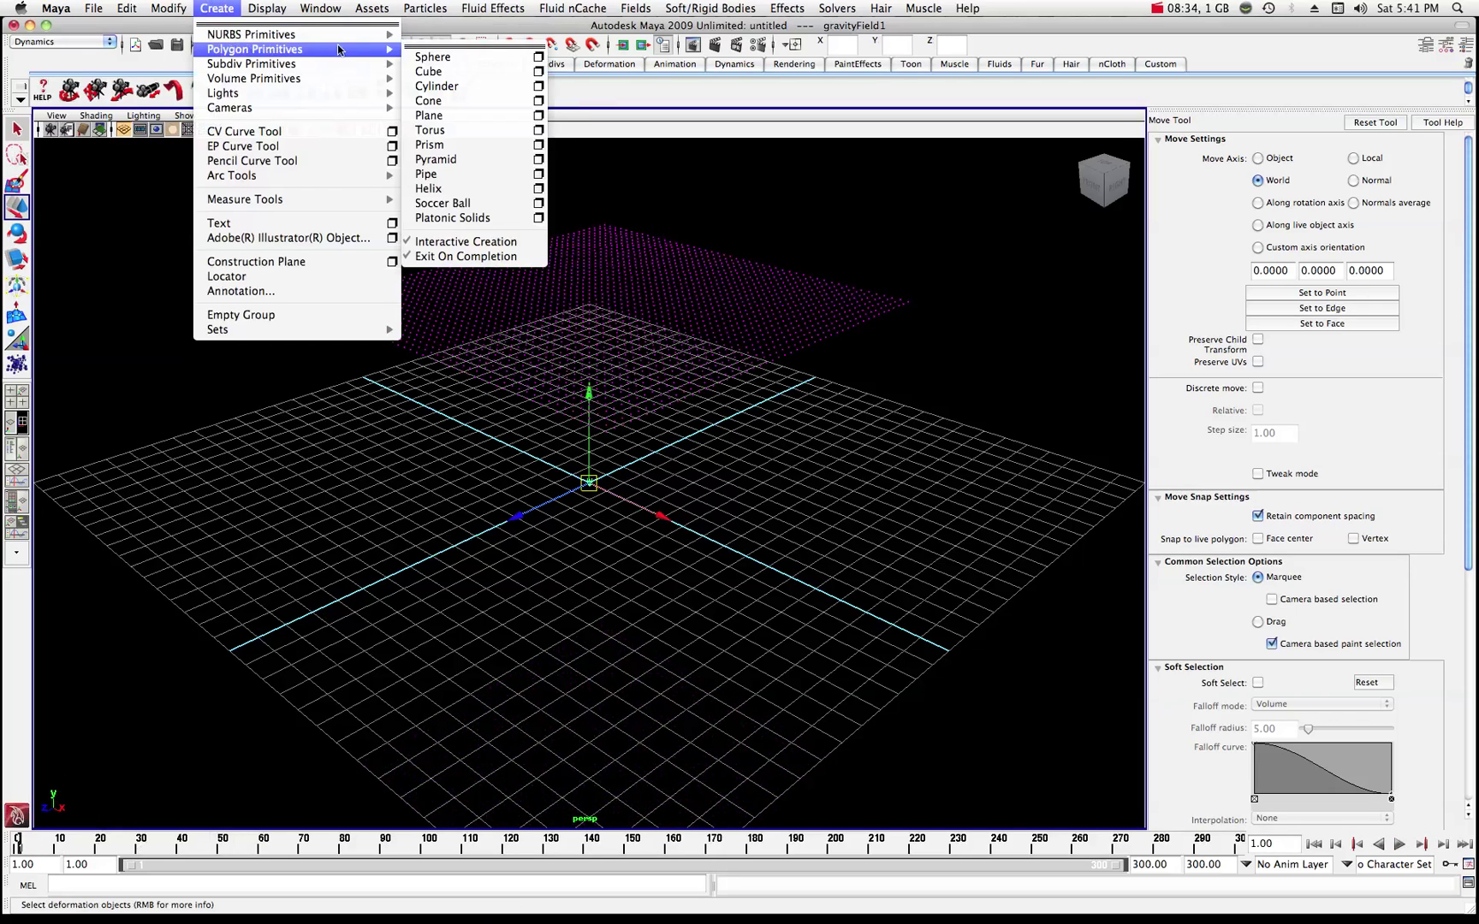
{"action": "left_click", "coordinate": [436, 116]}
{"action": "scroll", "coordinate": [592, 823], "scroll_direction": "down", "scroll_amount": 3}
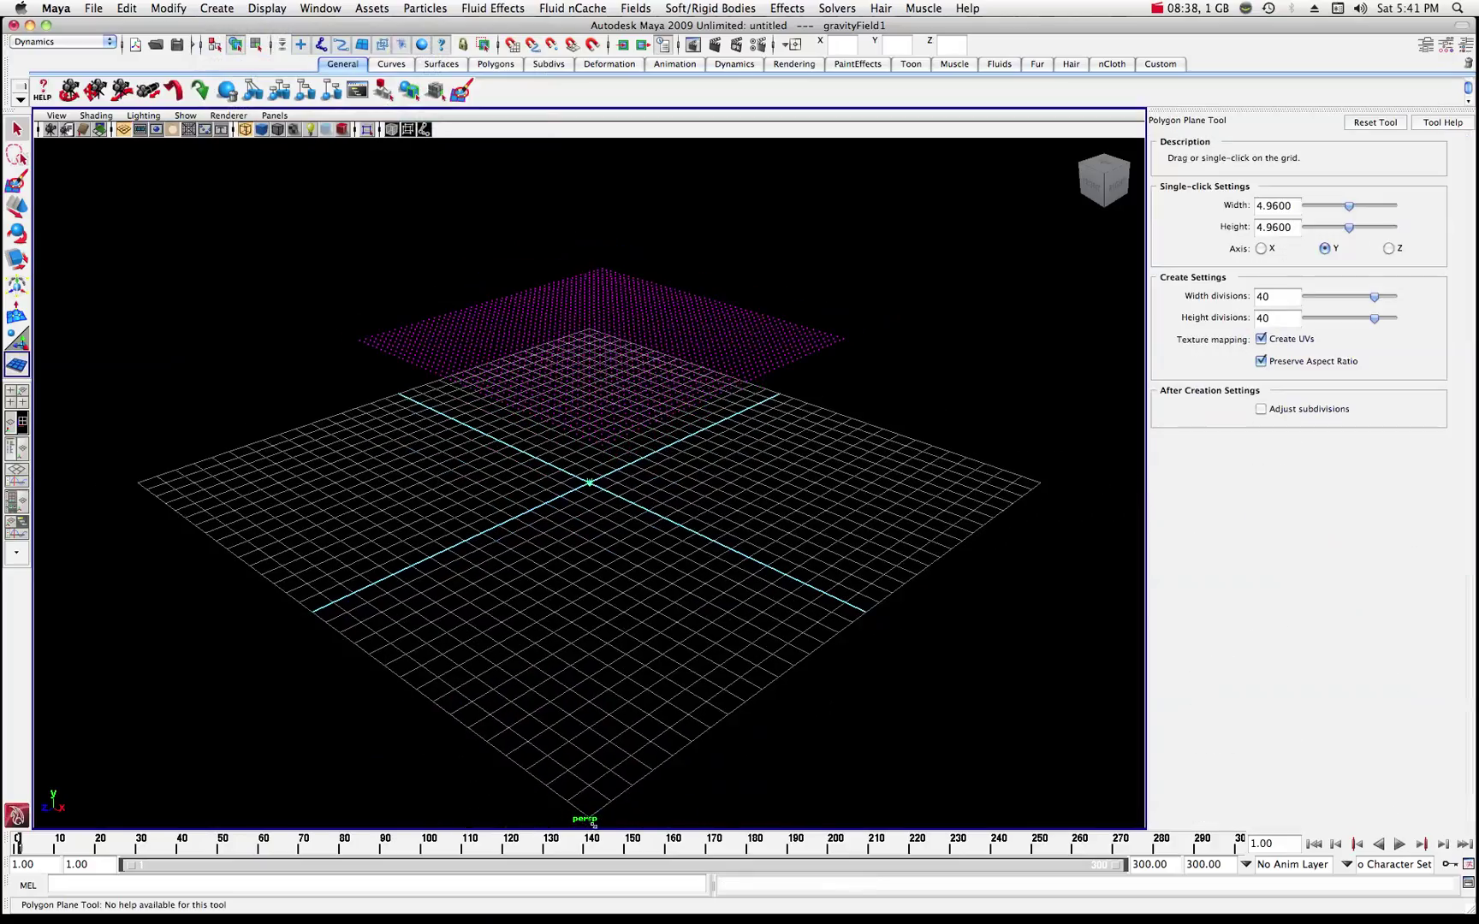
{"action": "left_click_drag", "start_coordinate": [589, 483], "coordinate": [589, 327]}
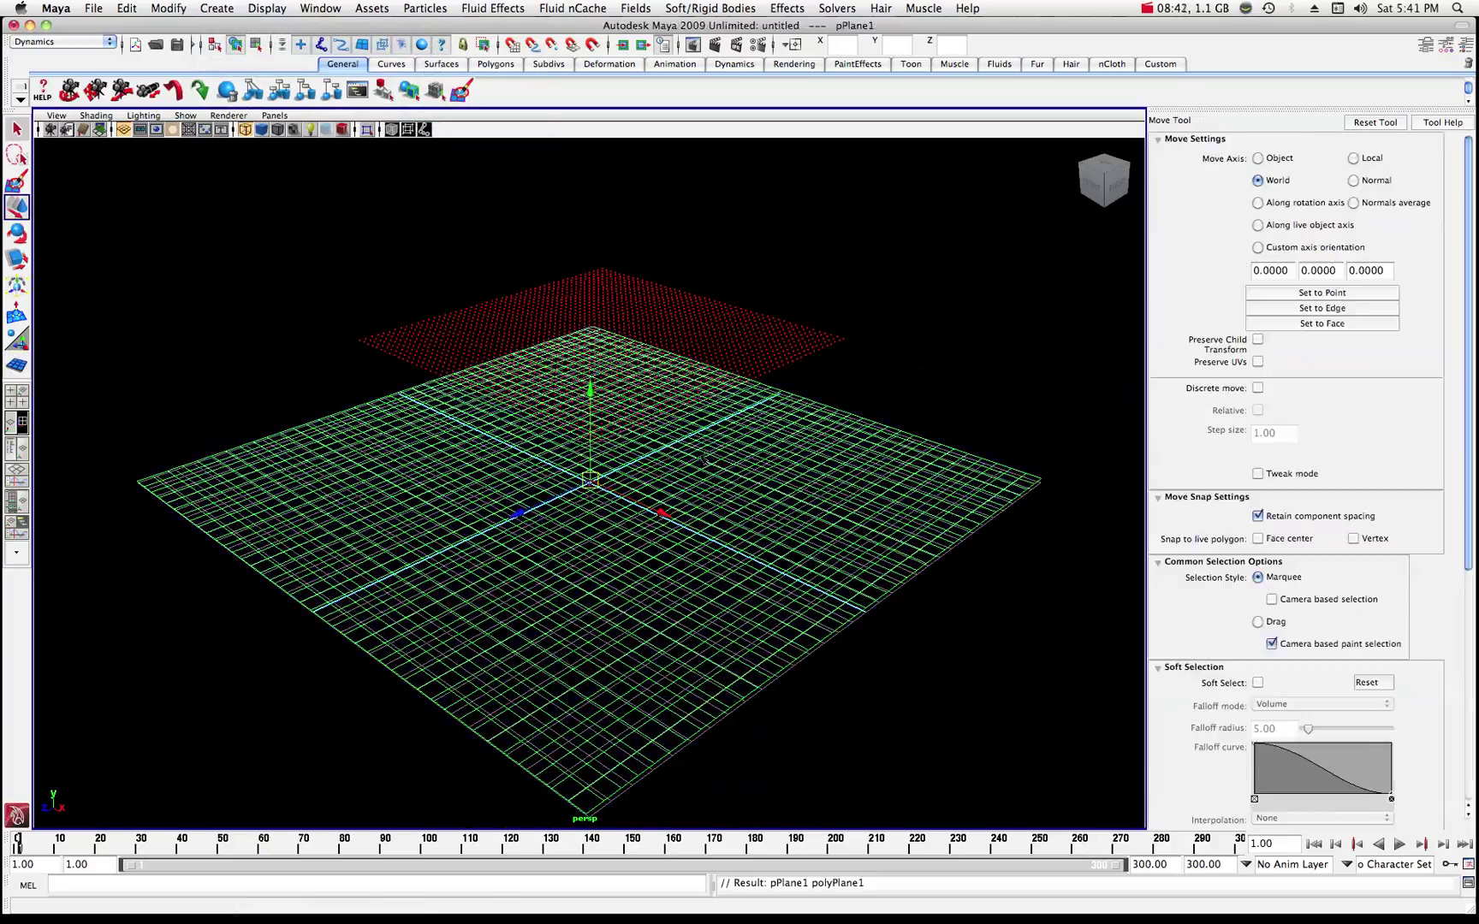
{"action": "left_click", "coordinate": [873, 421]}
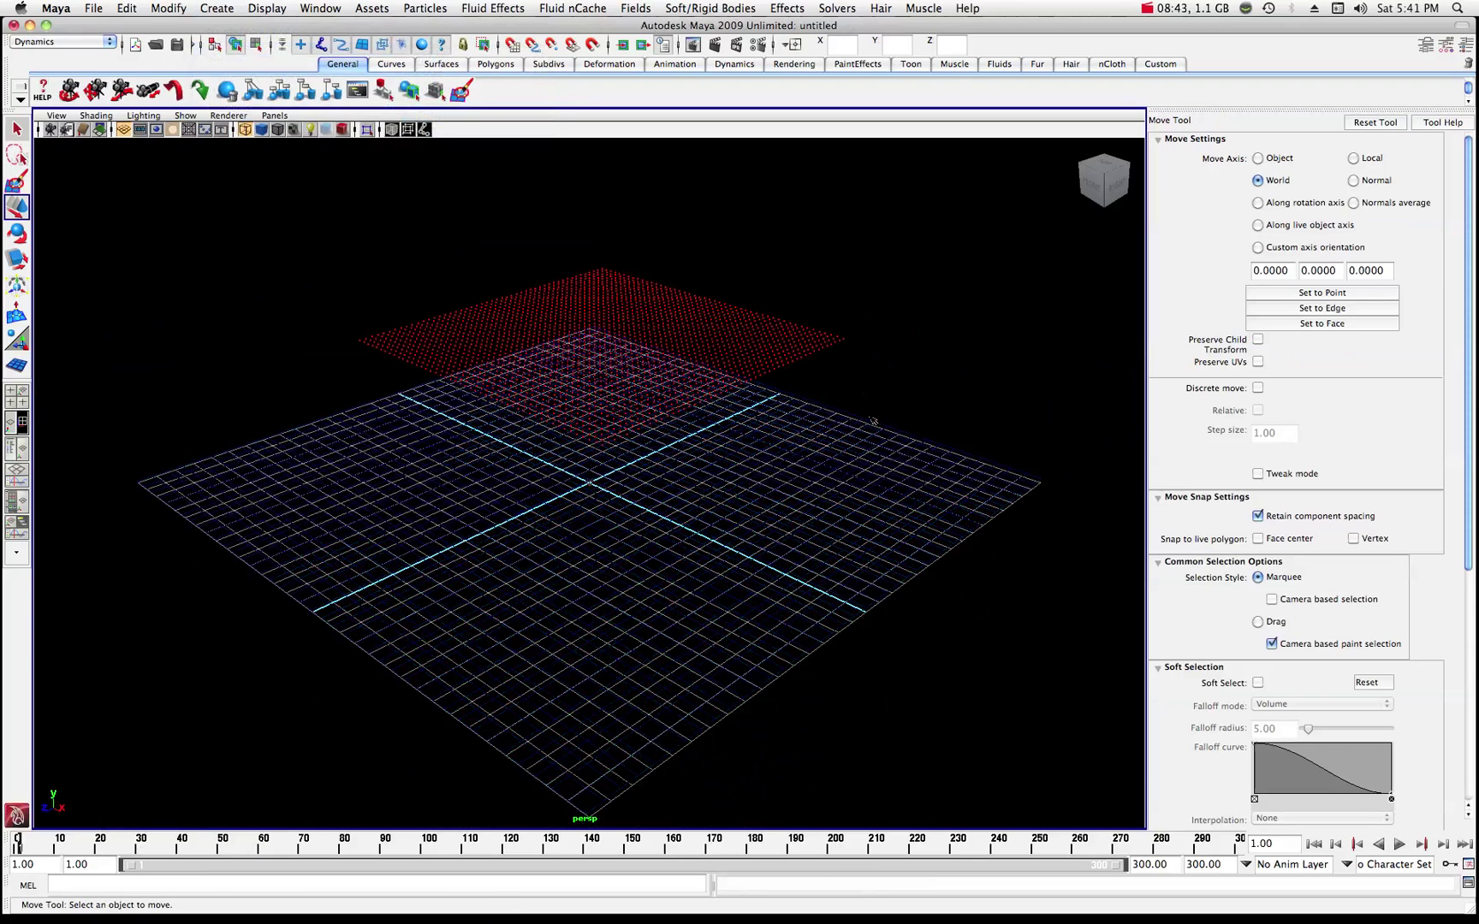
{"action": "left_click", "coordinate": [262, 130]}
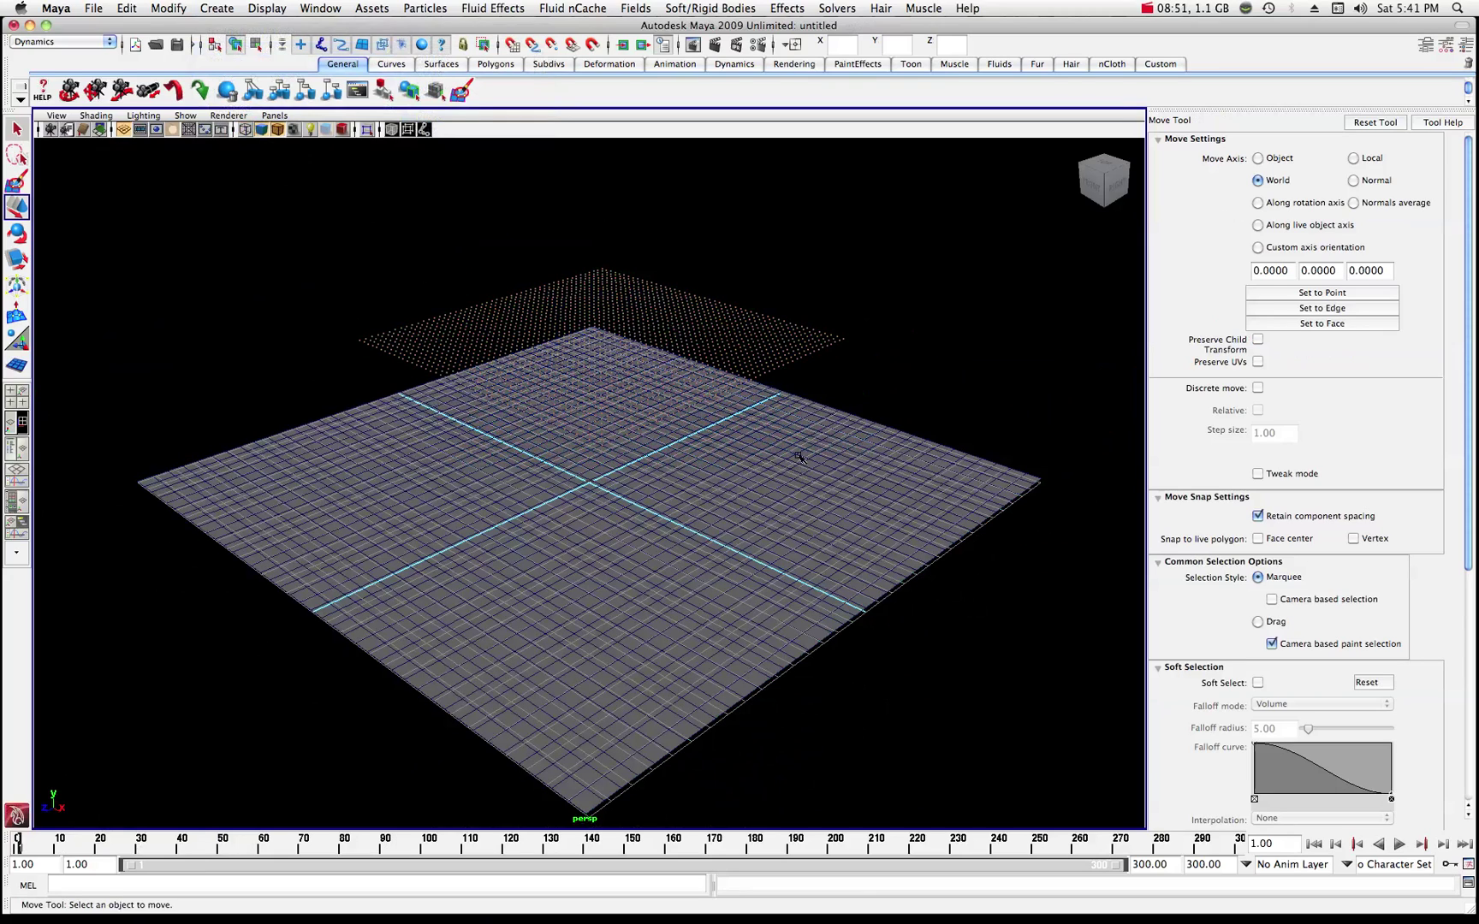
Assign the existing lambert2 material to the particle grid.
{"action": "left_click", "coordinate": [732, 327]}
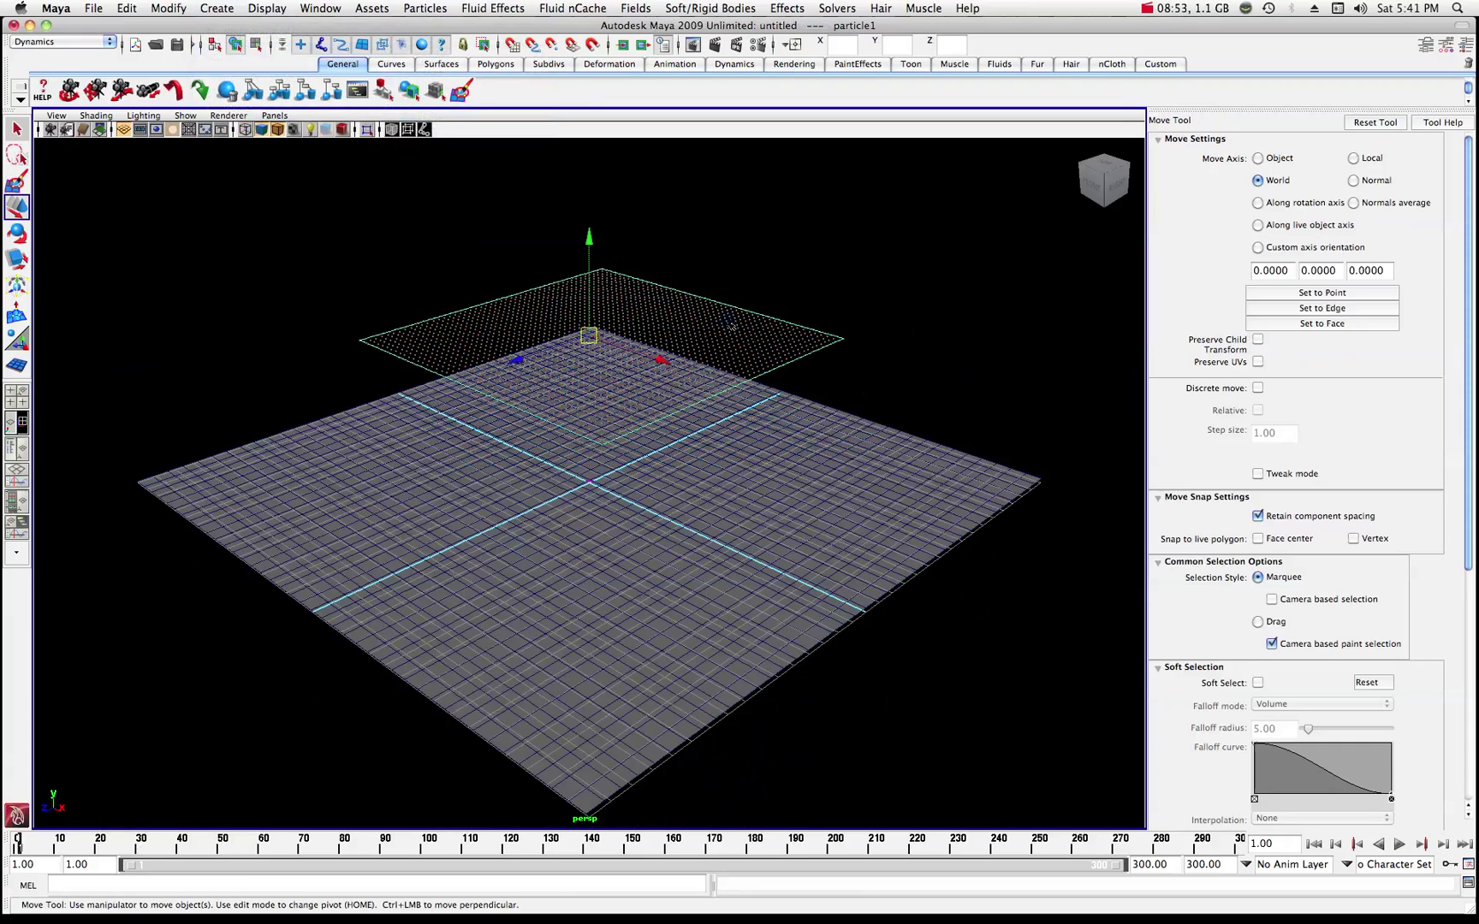
{"action": "right_click", "coordinate": [728, 322]}
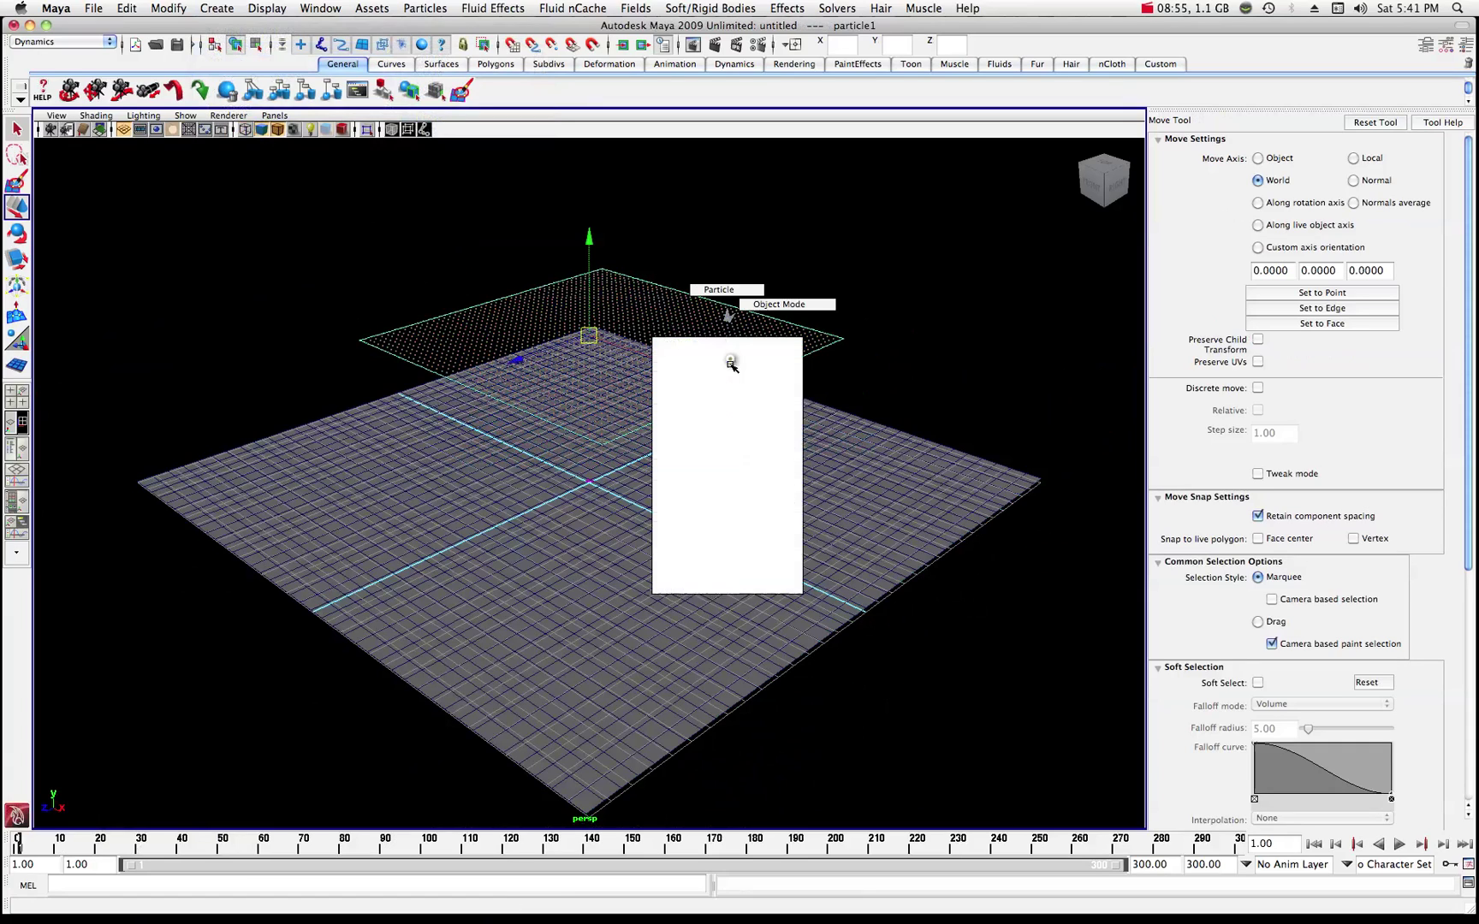
{"action": "mouse_move", "coordinate": [749, 505]}
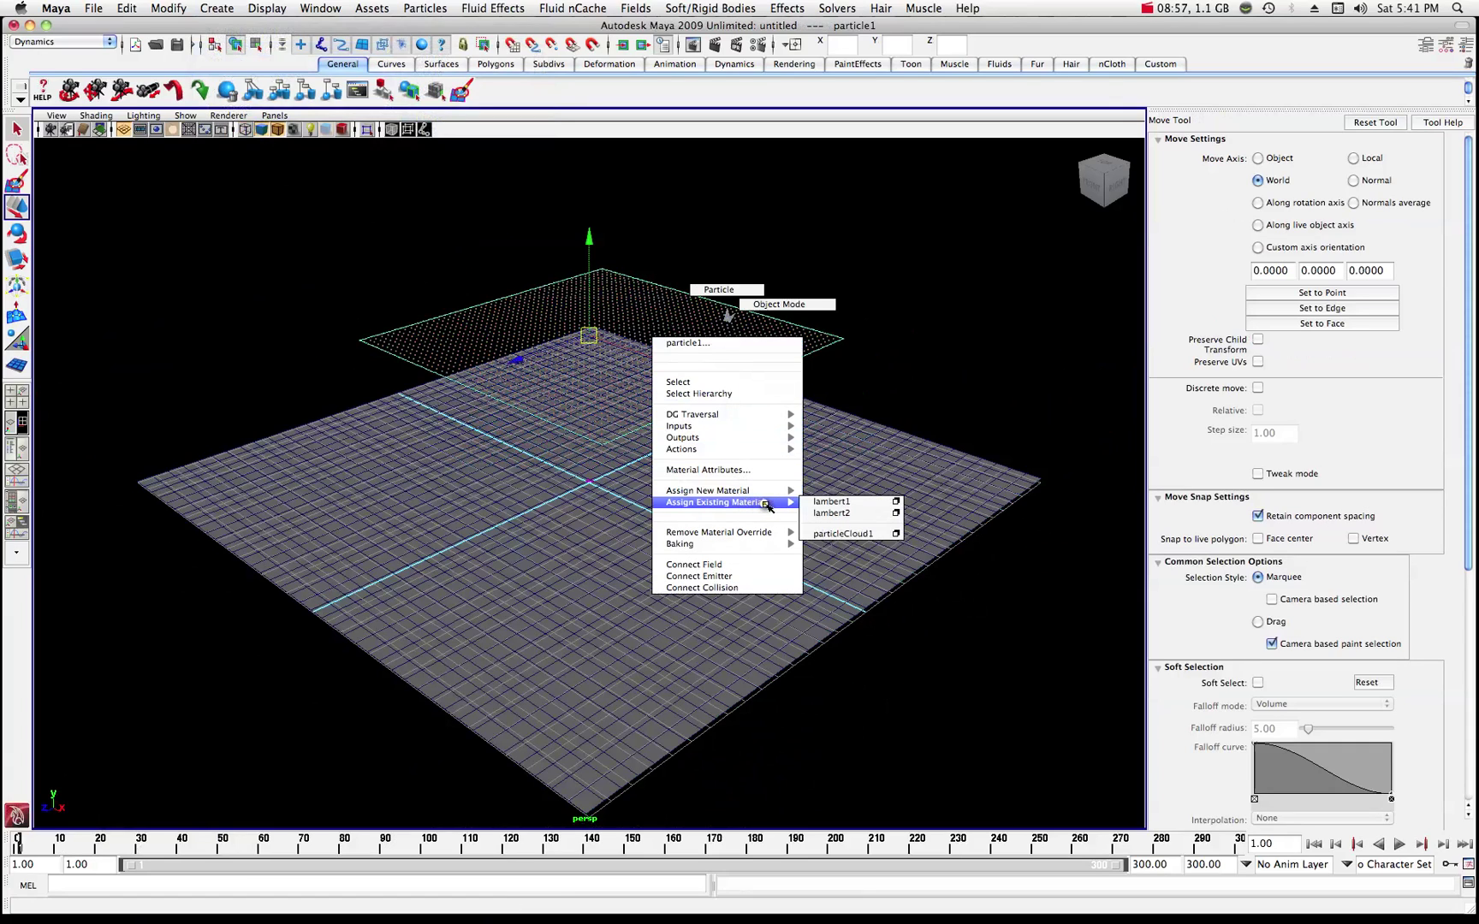
{"action": "left_click", "coordinate": [821, 514]}
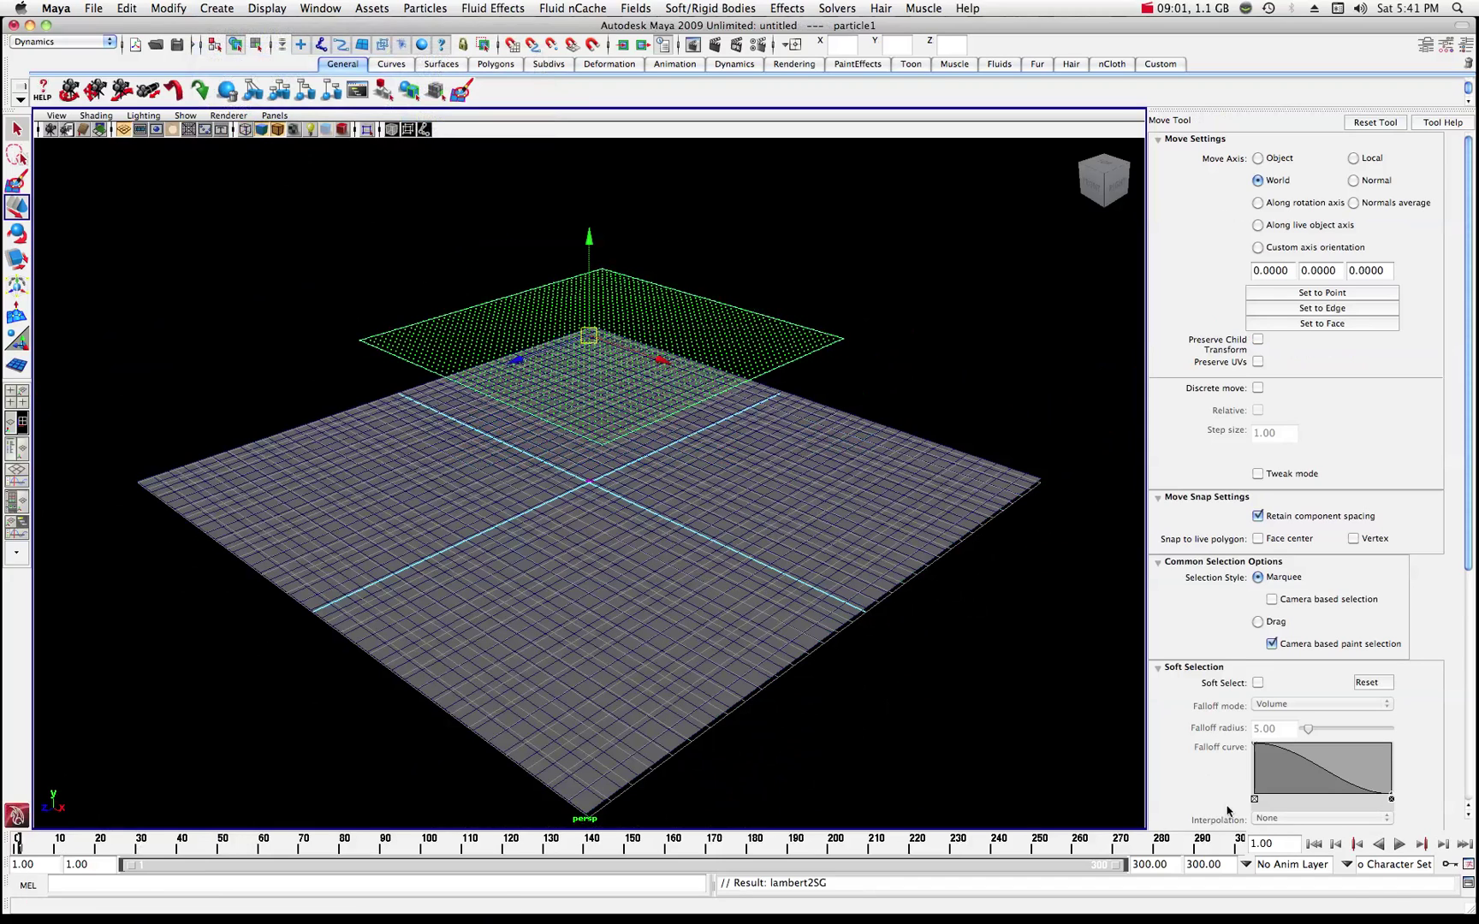
Play the simulation to check how the green particles fall onto the plane, then rewind to frame 1.
{"action": "left_click", "coordinate": [1399, 844]}
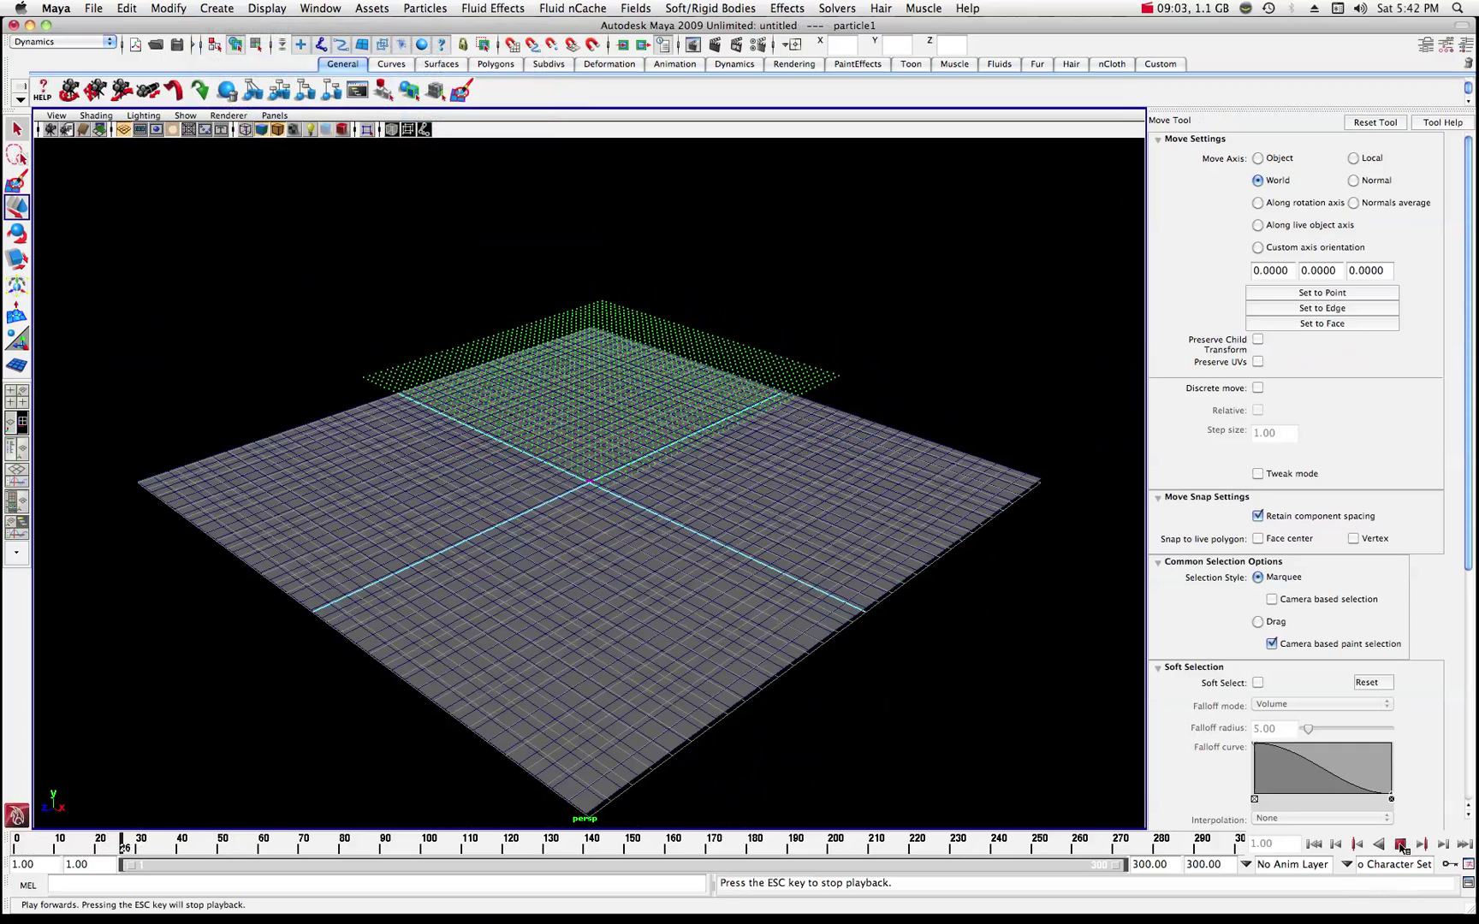
{"action": "left_click", "coordinate": [1401, 844]}
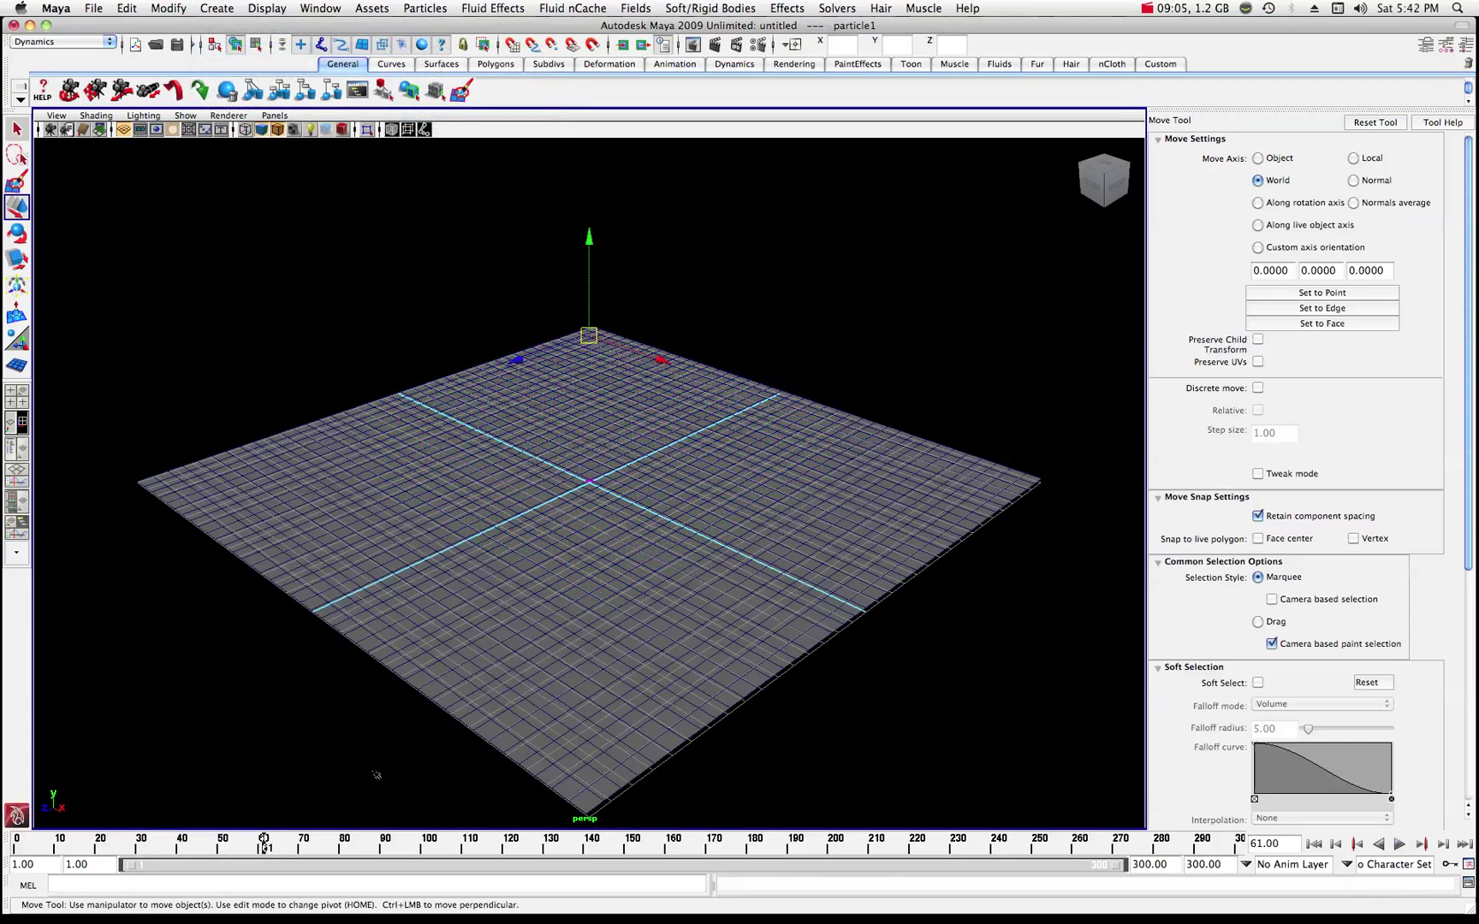
{"action": "key", "text": "alt+shift+v"}
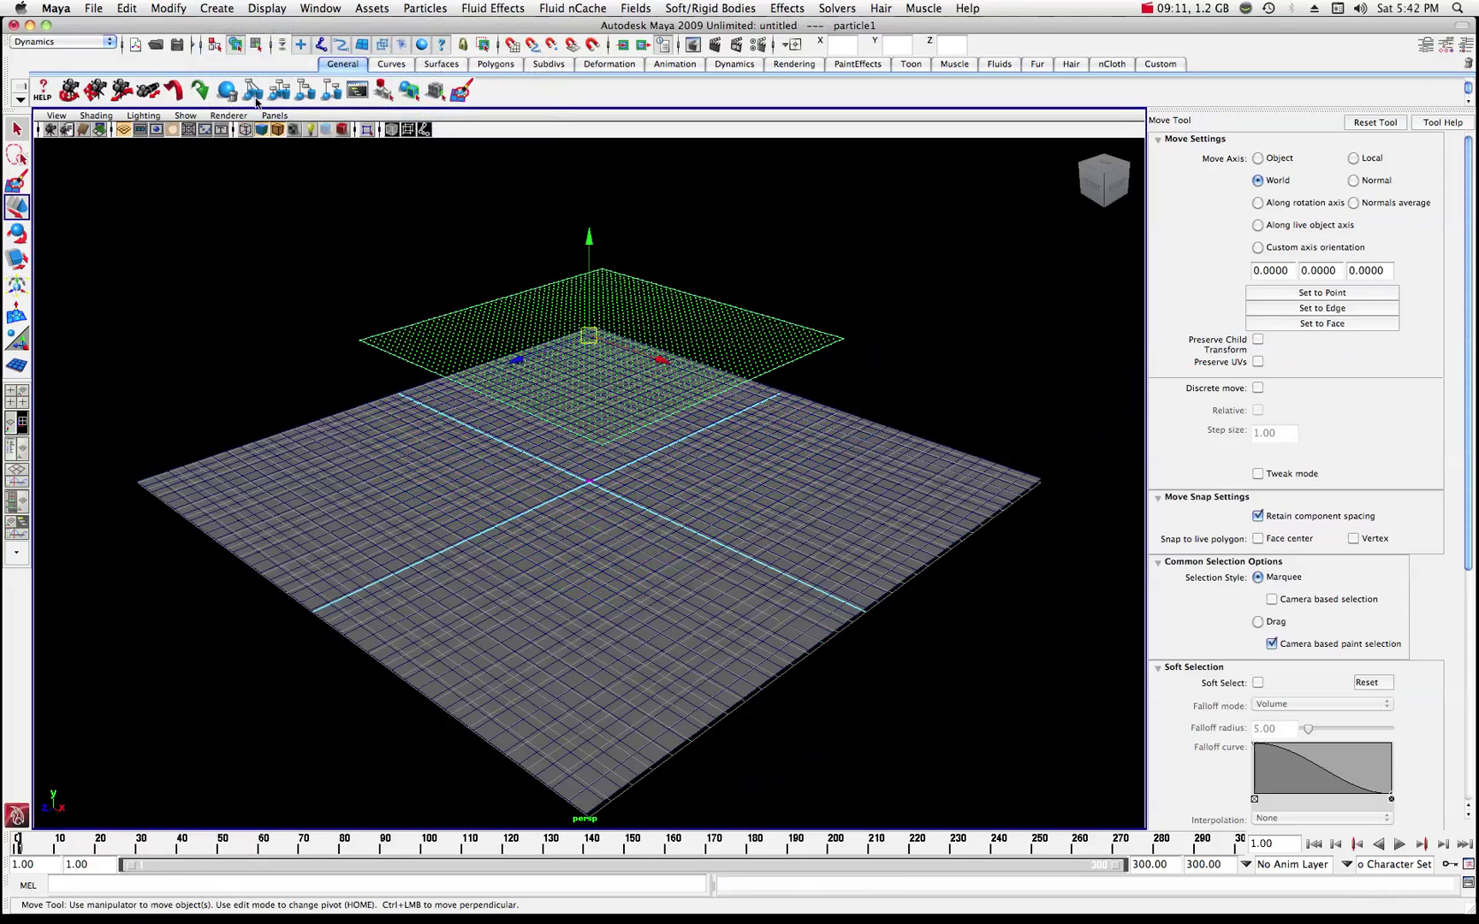
Create a small polygon cube on the plane, just in front of its centre beneath the particle grid.
{"action": "left_click", "coordinate": [216, 9]}
{"action": "mouse_move", "coordinate": [268, 53]}
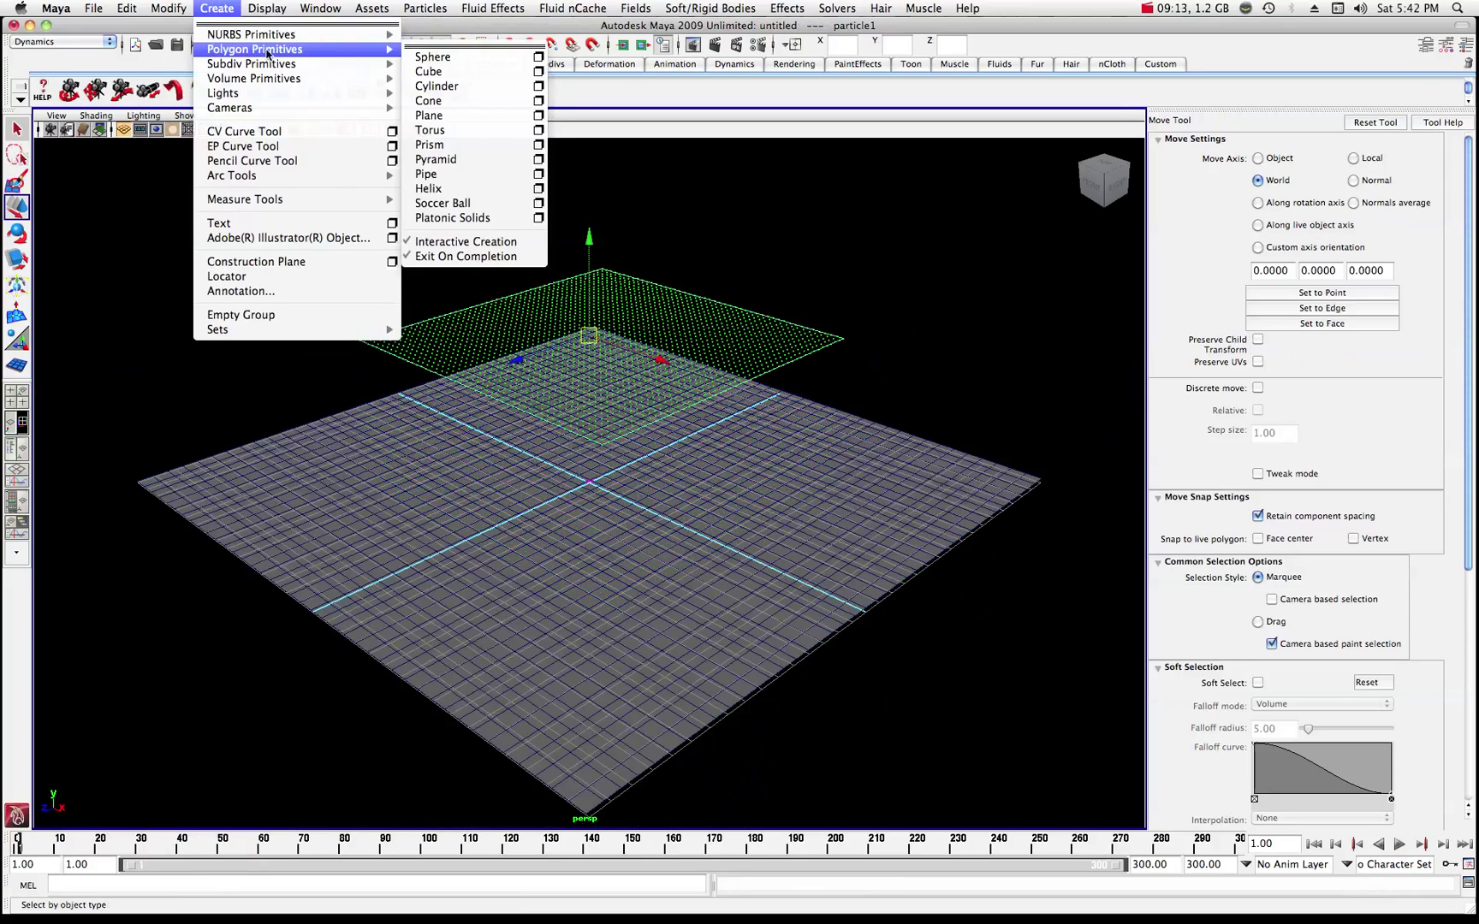
{"action": "left_click", "coordinate": [432, 72]}
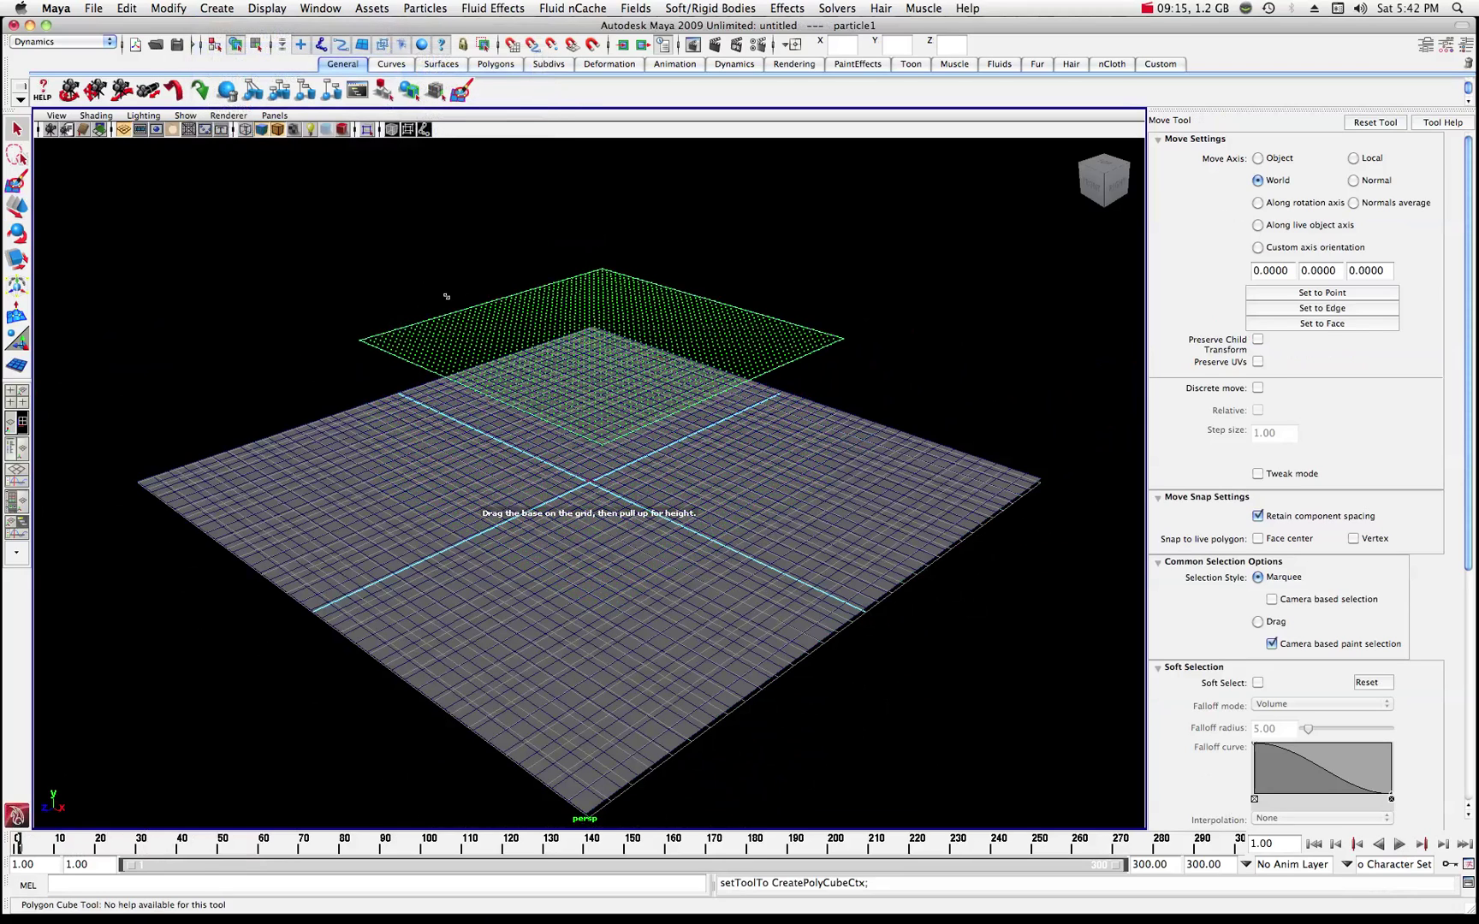
{"action": "left_click_drag", "start_coordinate": [548, 566], "coordinate": [541, 484]}
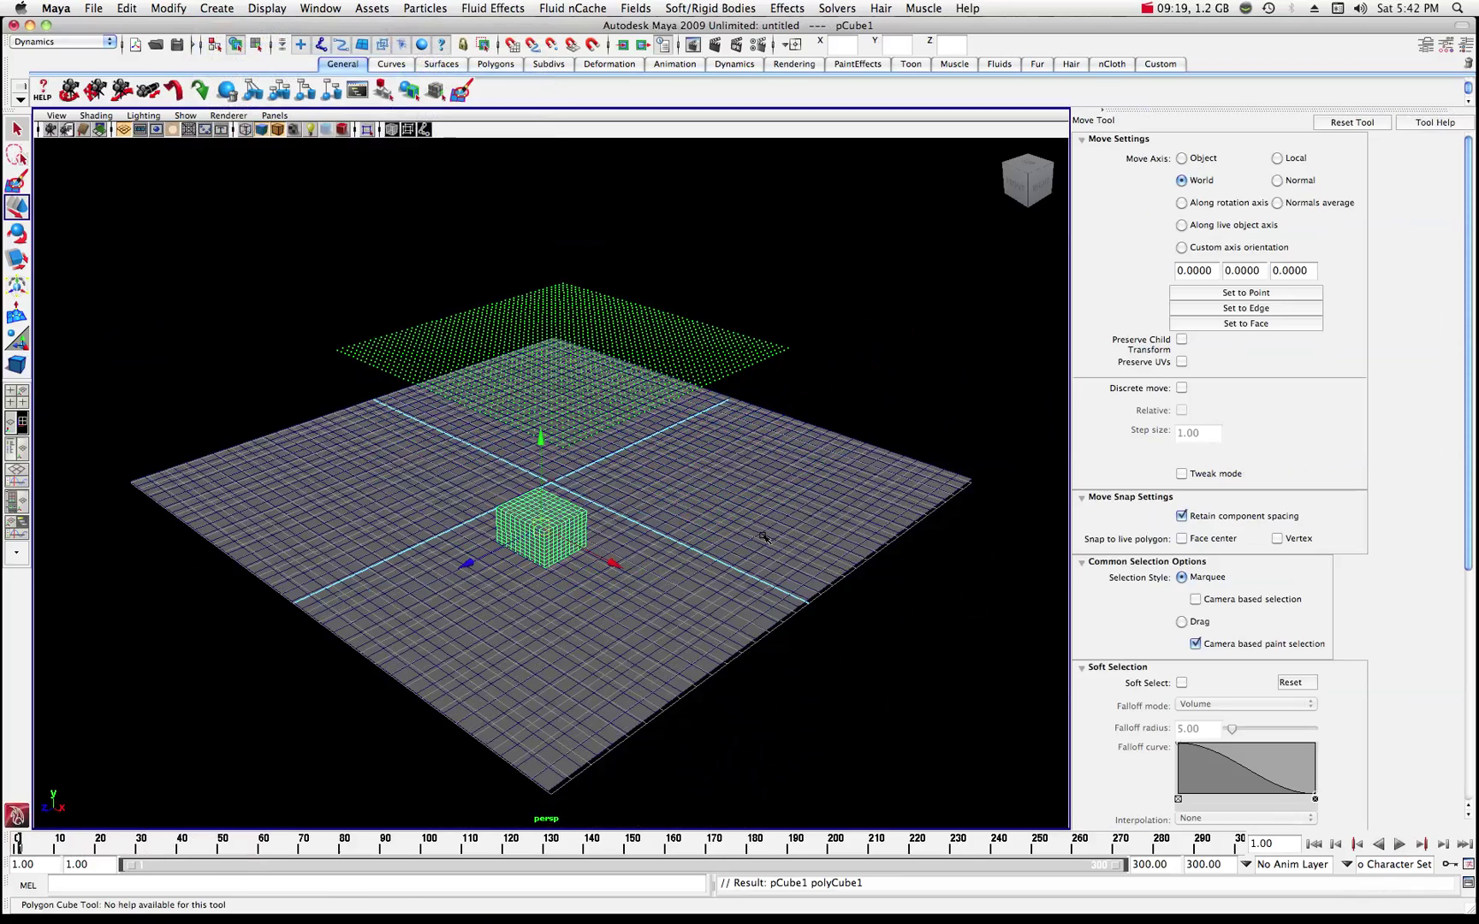
Create a polygon sphere to the right of the cube, with its upper half protruding from the plane.
{"action": "left_click", "coordinate": [769, 487]}
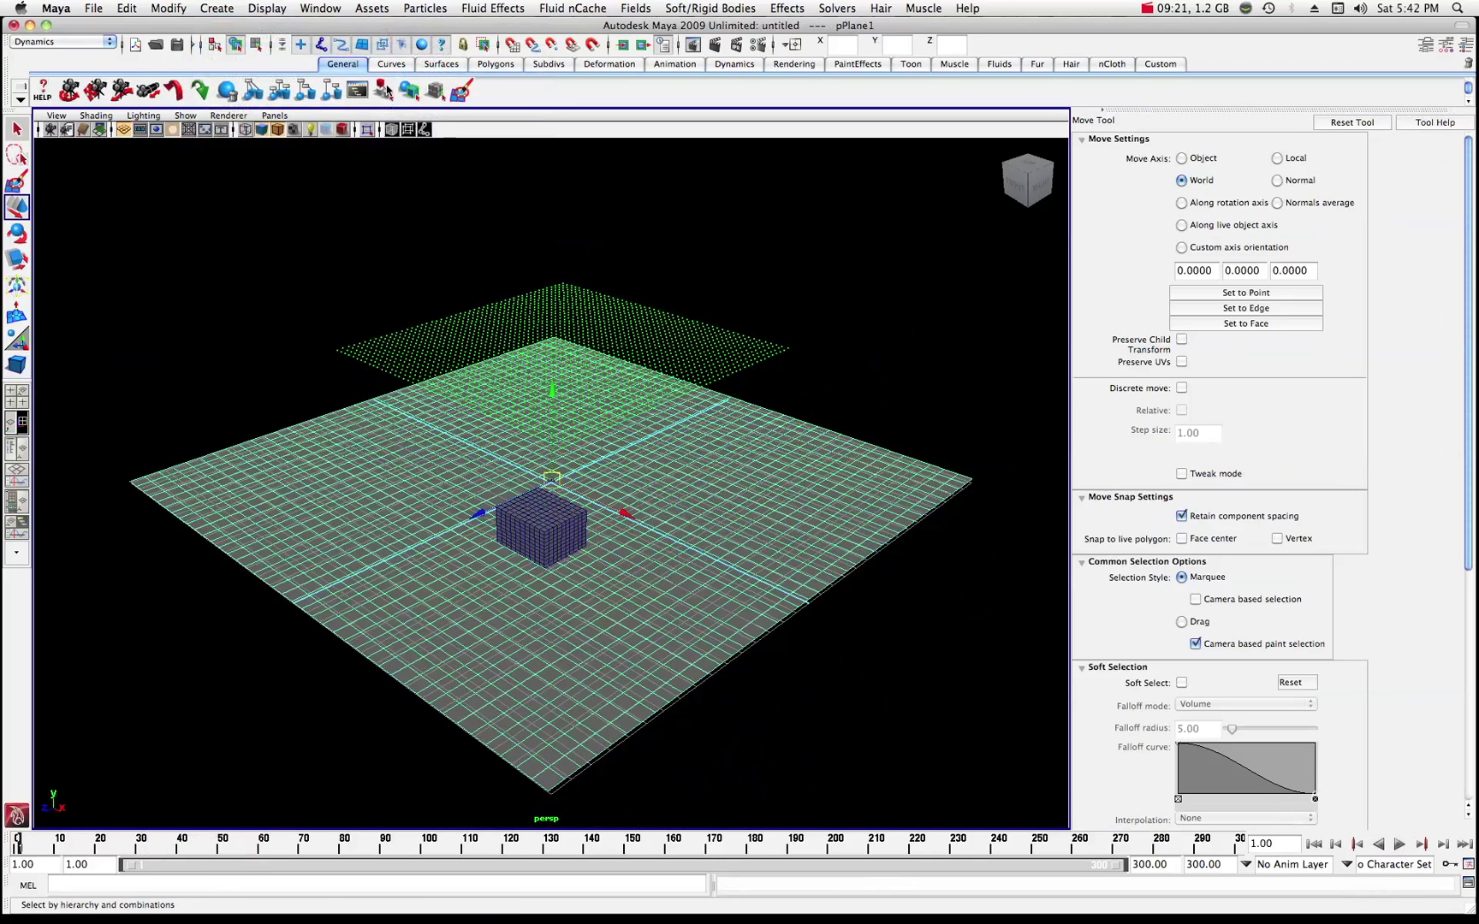
{"action": "left_click", "coordinate": [221, 8]}
{"action": "mouse_move", "coordinate": [223, 50]}
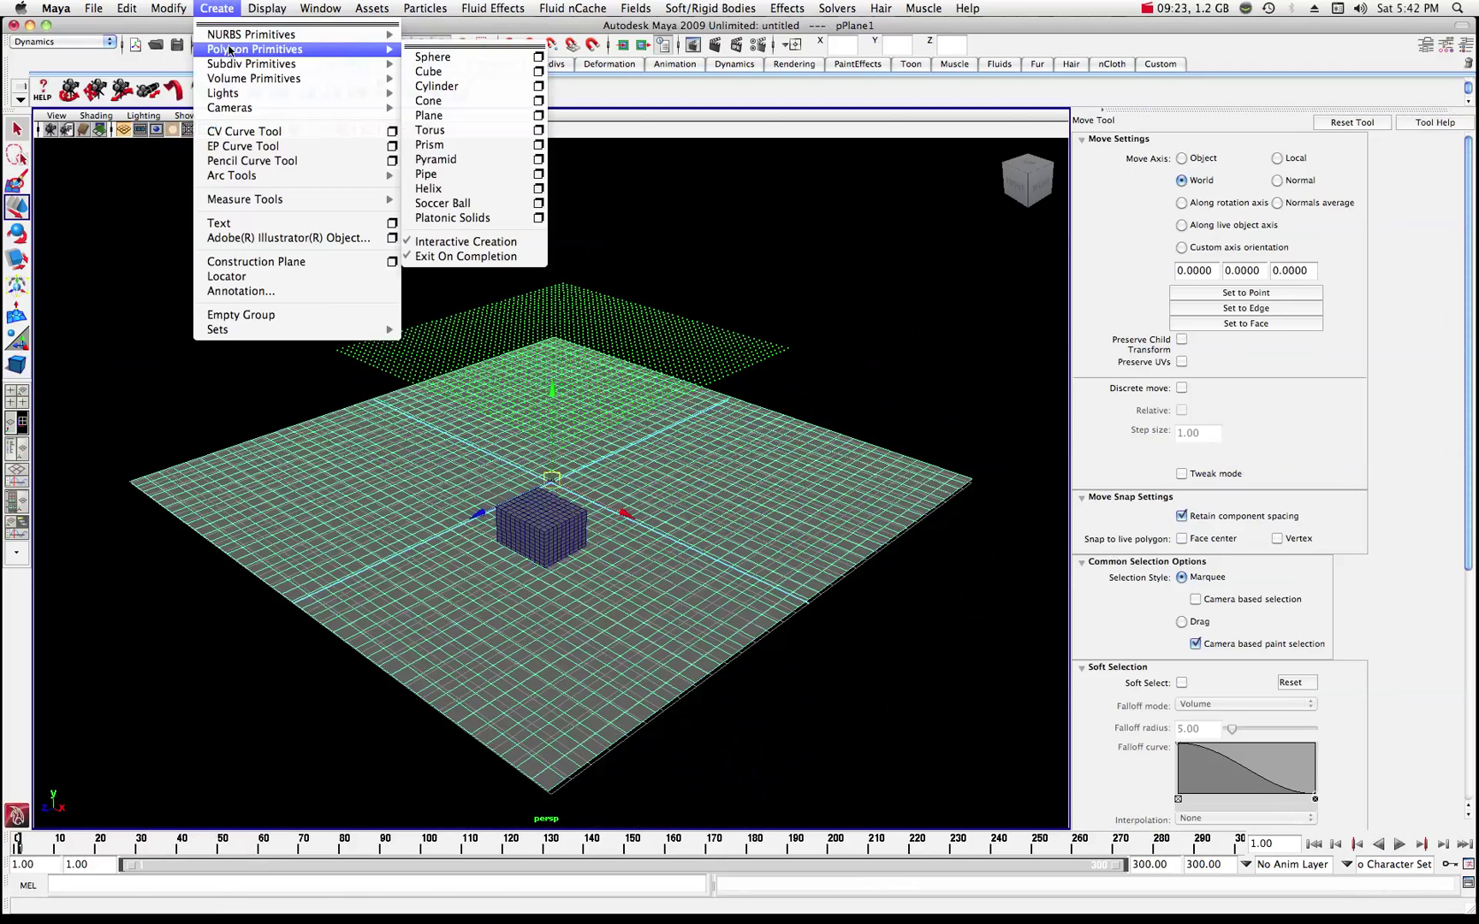
{"action": "left_click", "coordinate": [432, 57]}
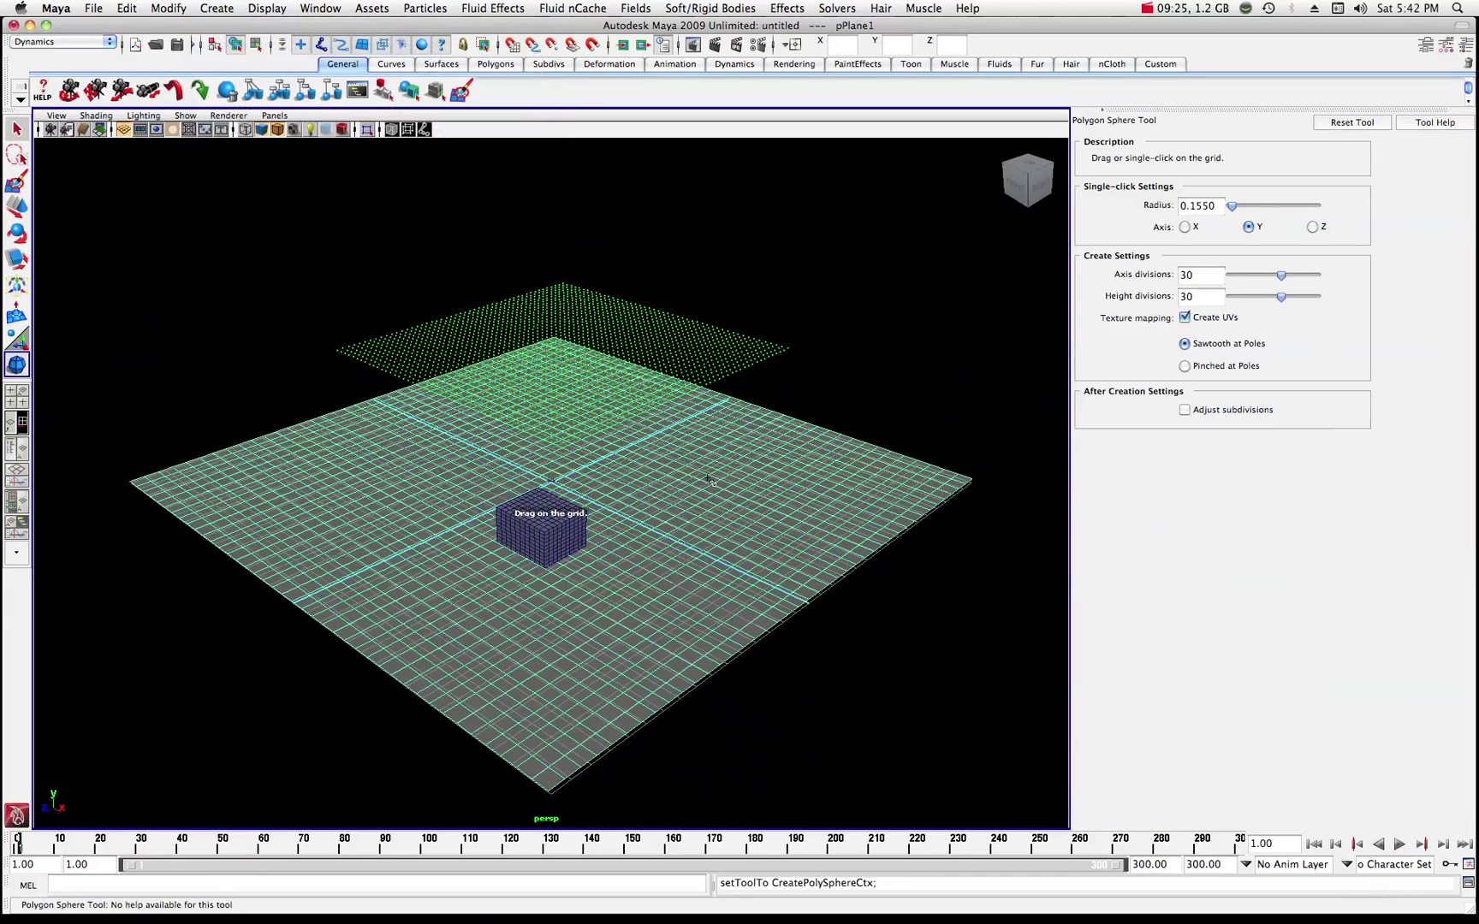
{"action": "left_click_drag", "start_coordinate": [707, 476], "coordinate": [758, 462]}
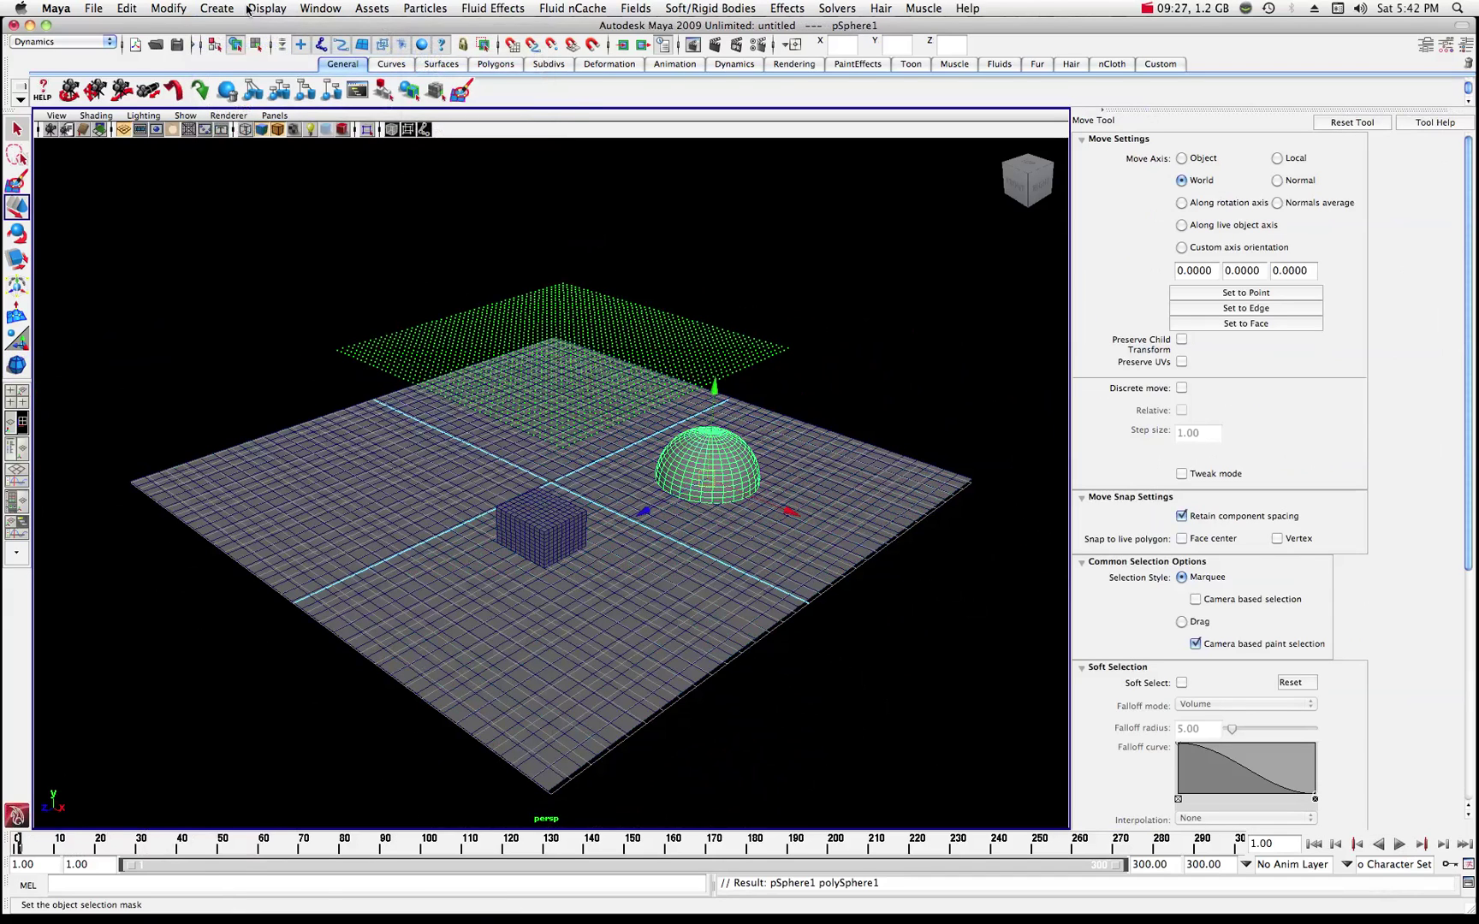
Create a polygon pyramid on the plane to the left of the cube, then select the ground plane.
{"action": "left_click", "coordinate": [217, 8]}
{"action": "mouse_move", "coordinate": [254, 51]}
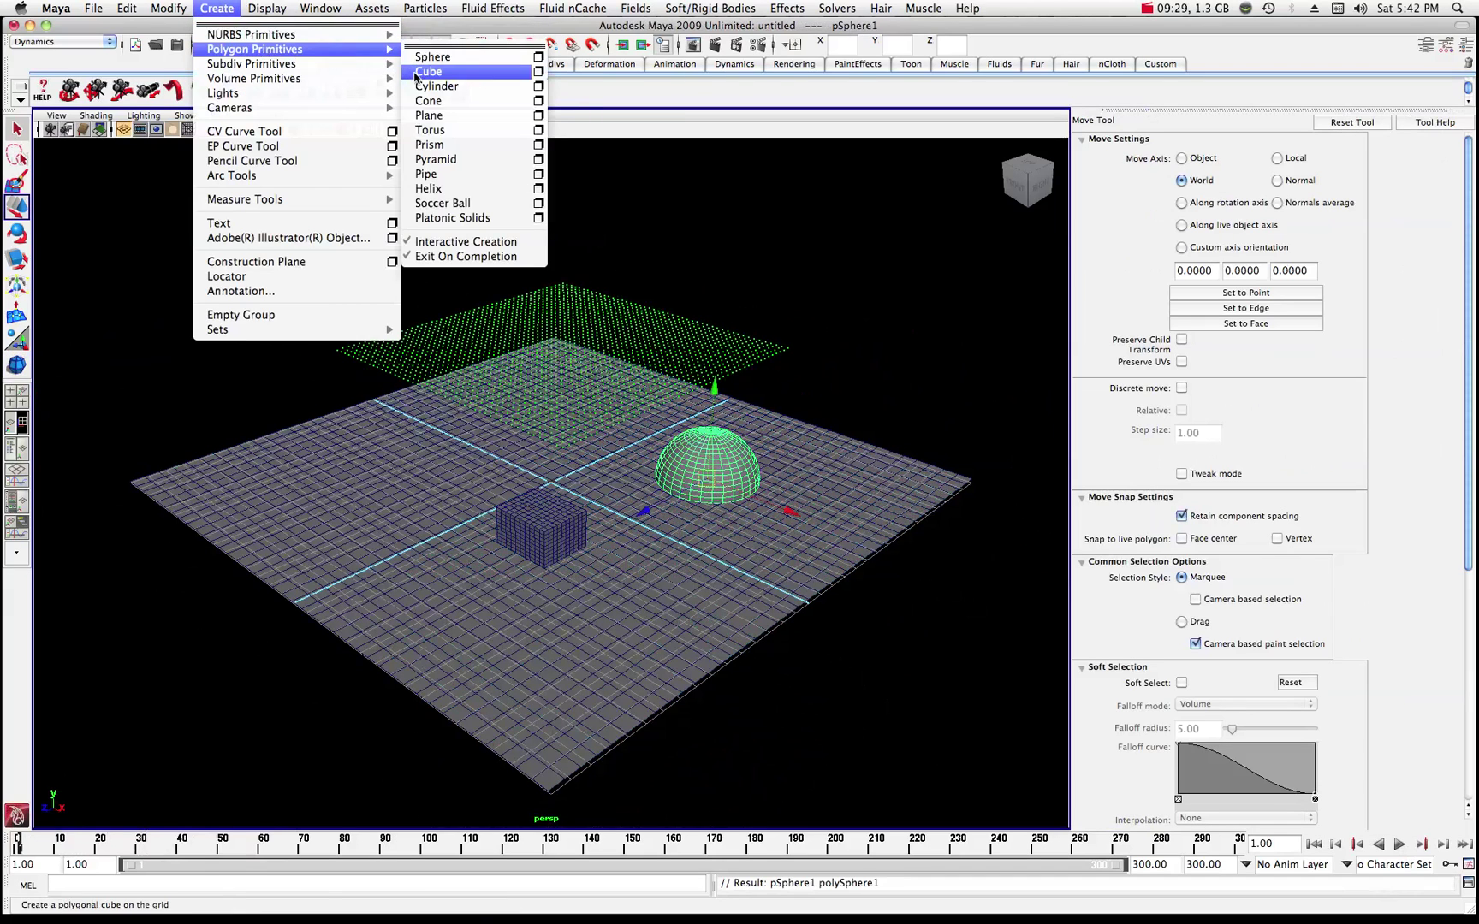
{"action": "left_click", "coordinate": [441, 162]}
{"action": "left_click_drag", "start_coordinate": [386, 482], "coordinate": [395, 411]}
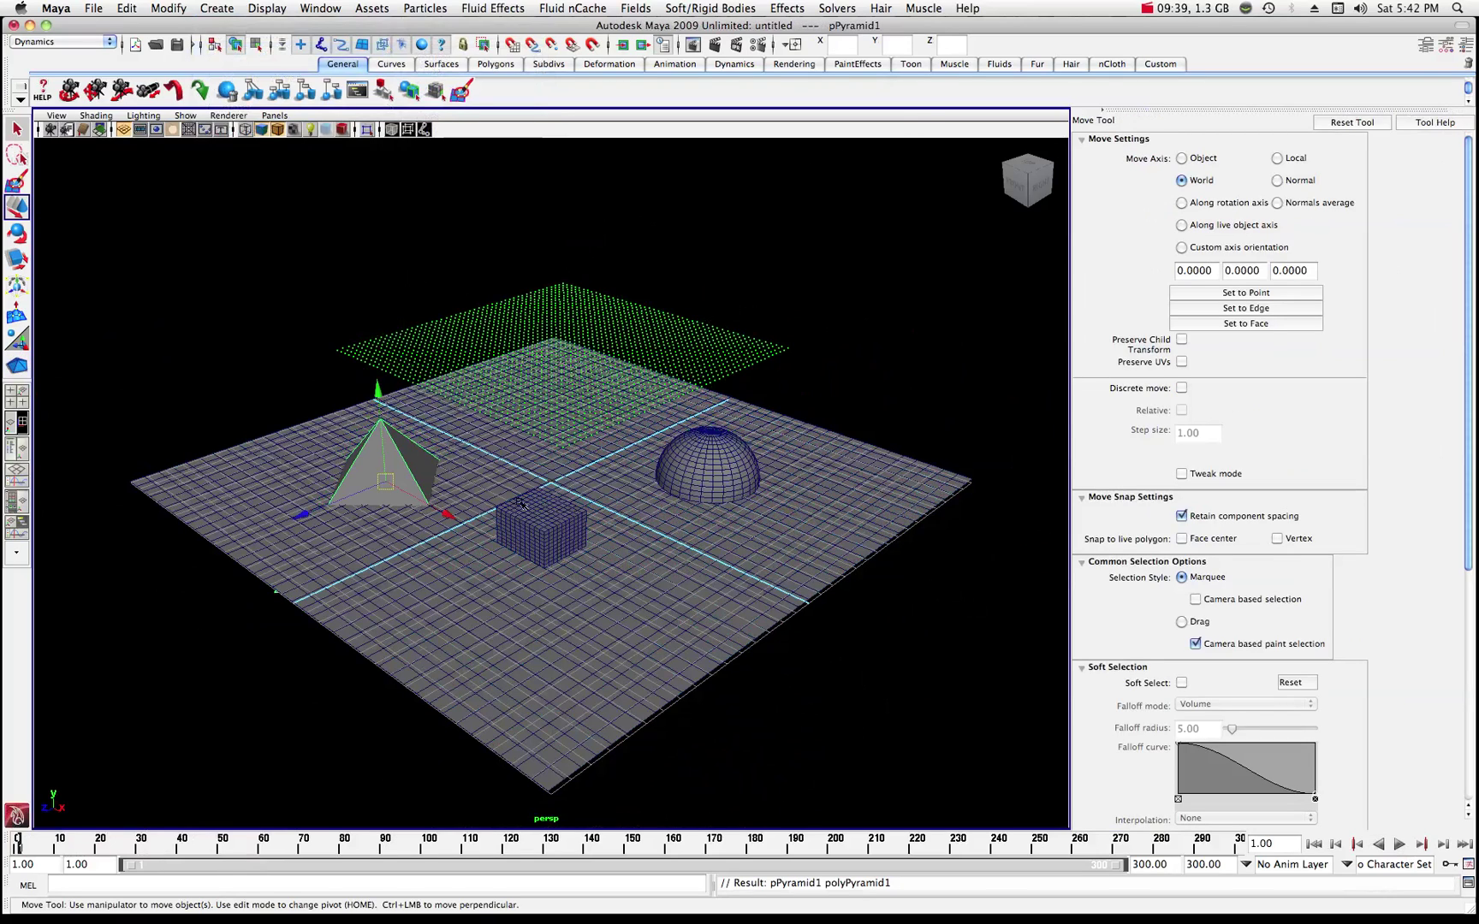
{"action": "left_click", "coordinate": [854, 496]}
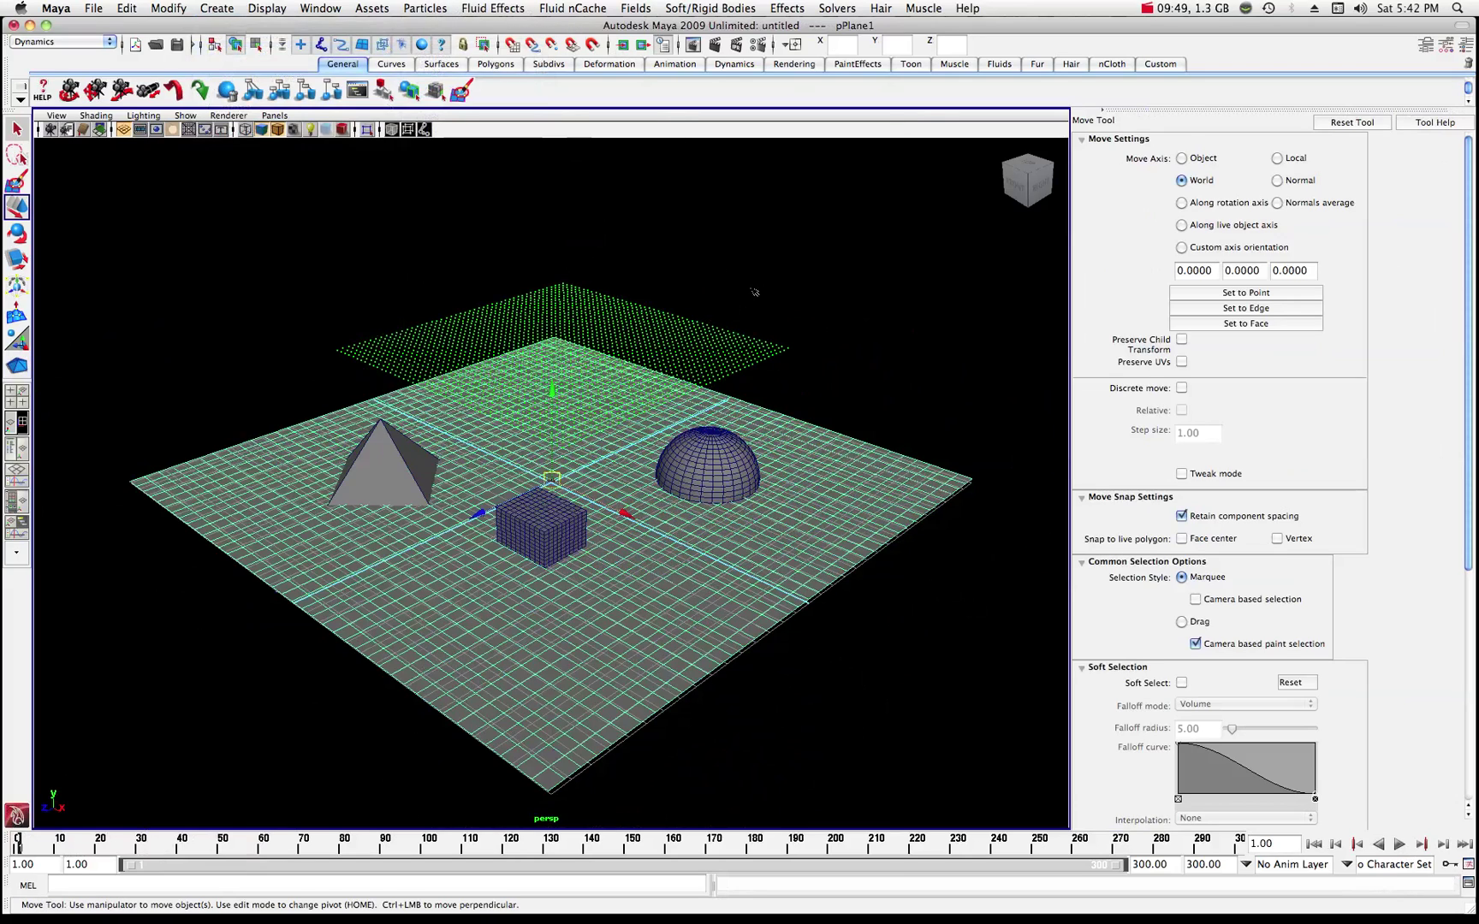
Make the green particle grid collide with the ground plane.
{"action": "left_click", "coordinate": [713, 344]}
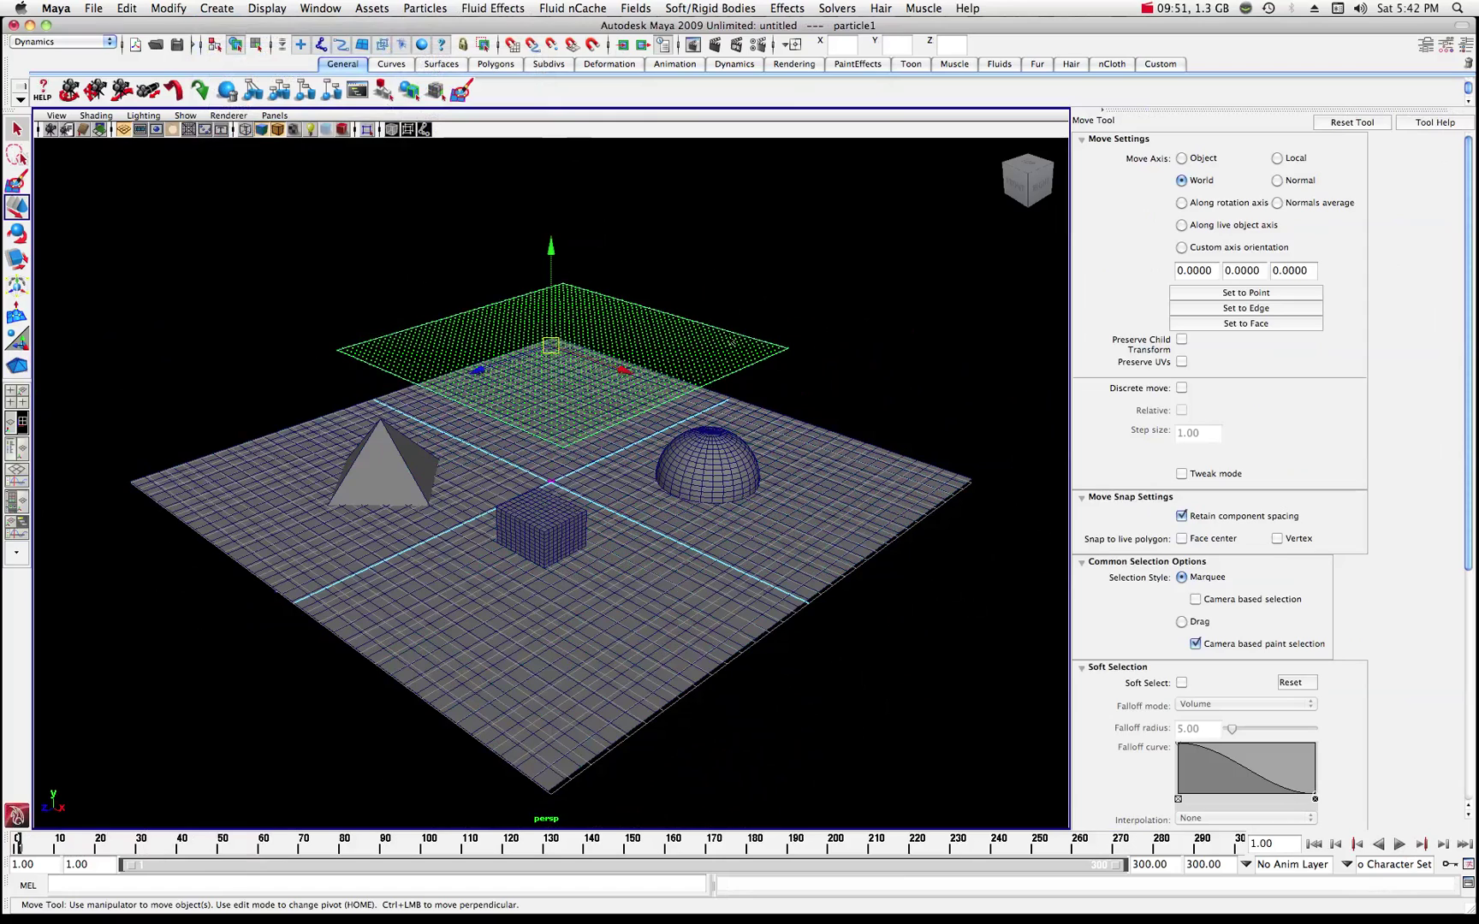
{"action": "left_click", "coordinate": [863, 514]}
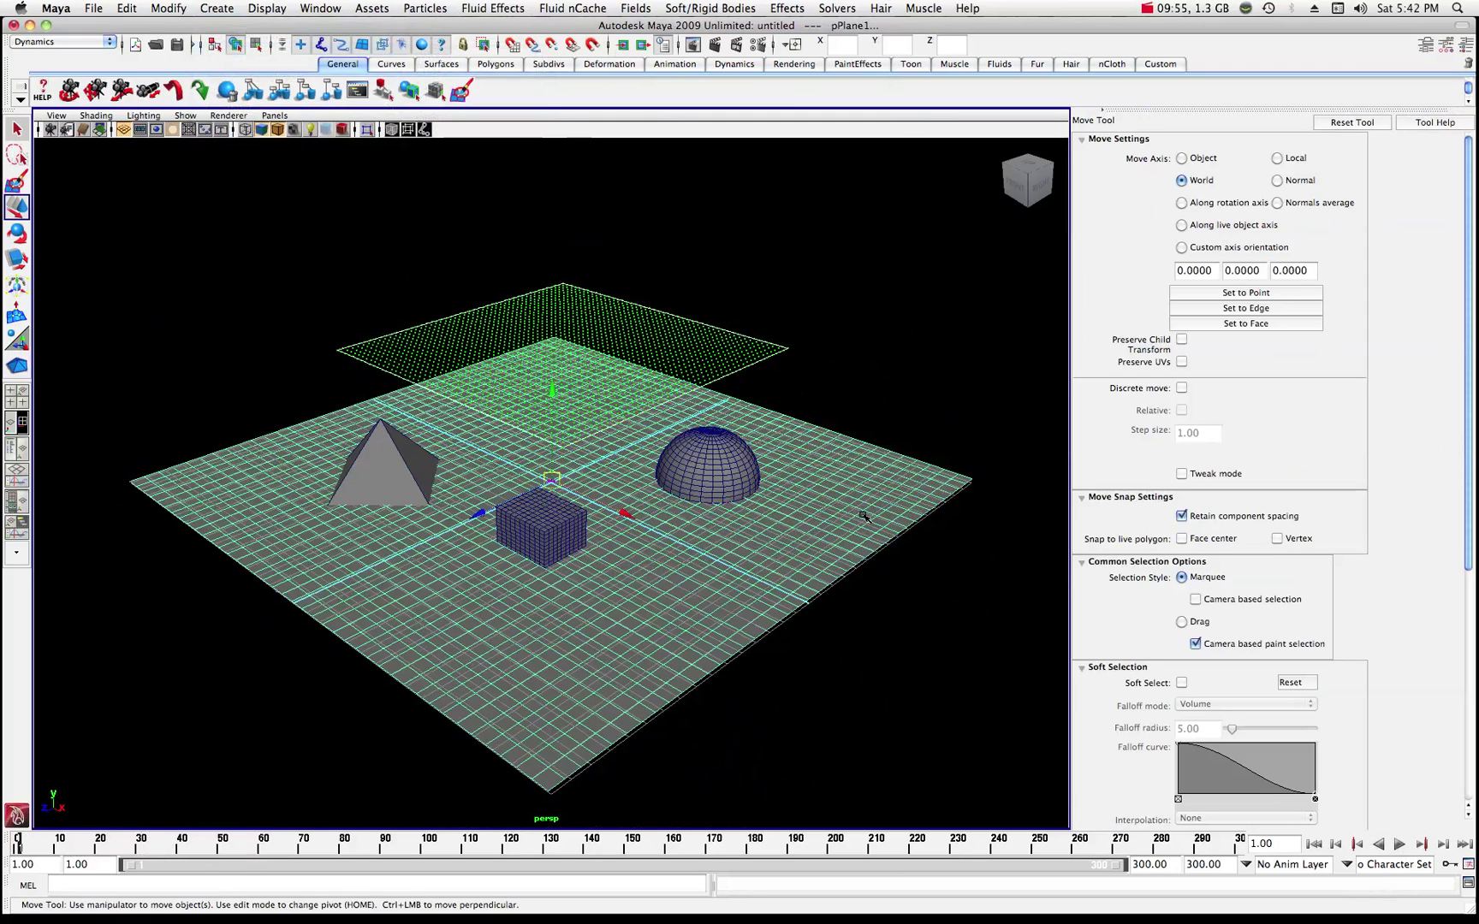
{"action": "left_click", "coordinate": [411, 8]}
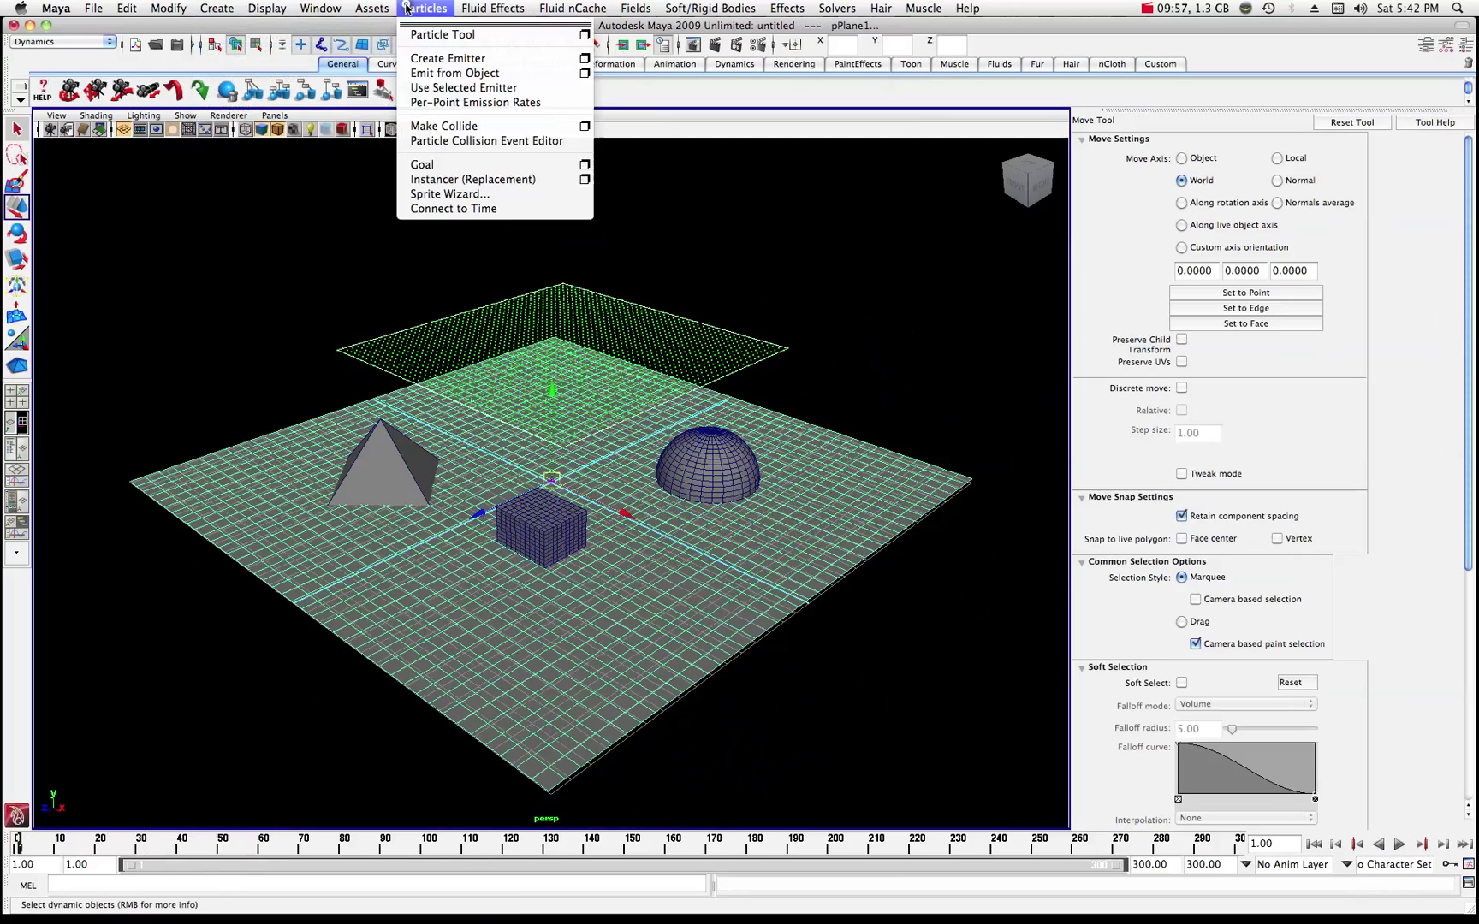
{"action": "left_click", "coordinate": [436, 127]}
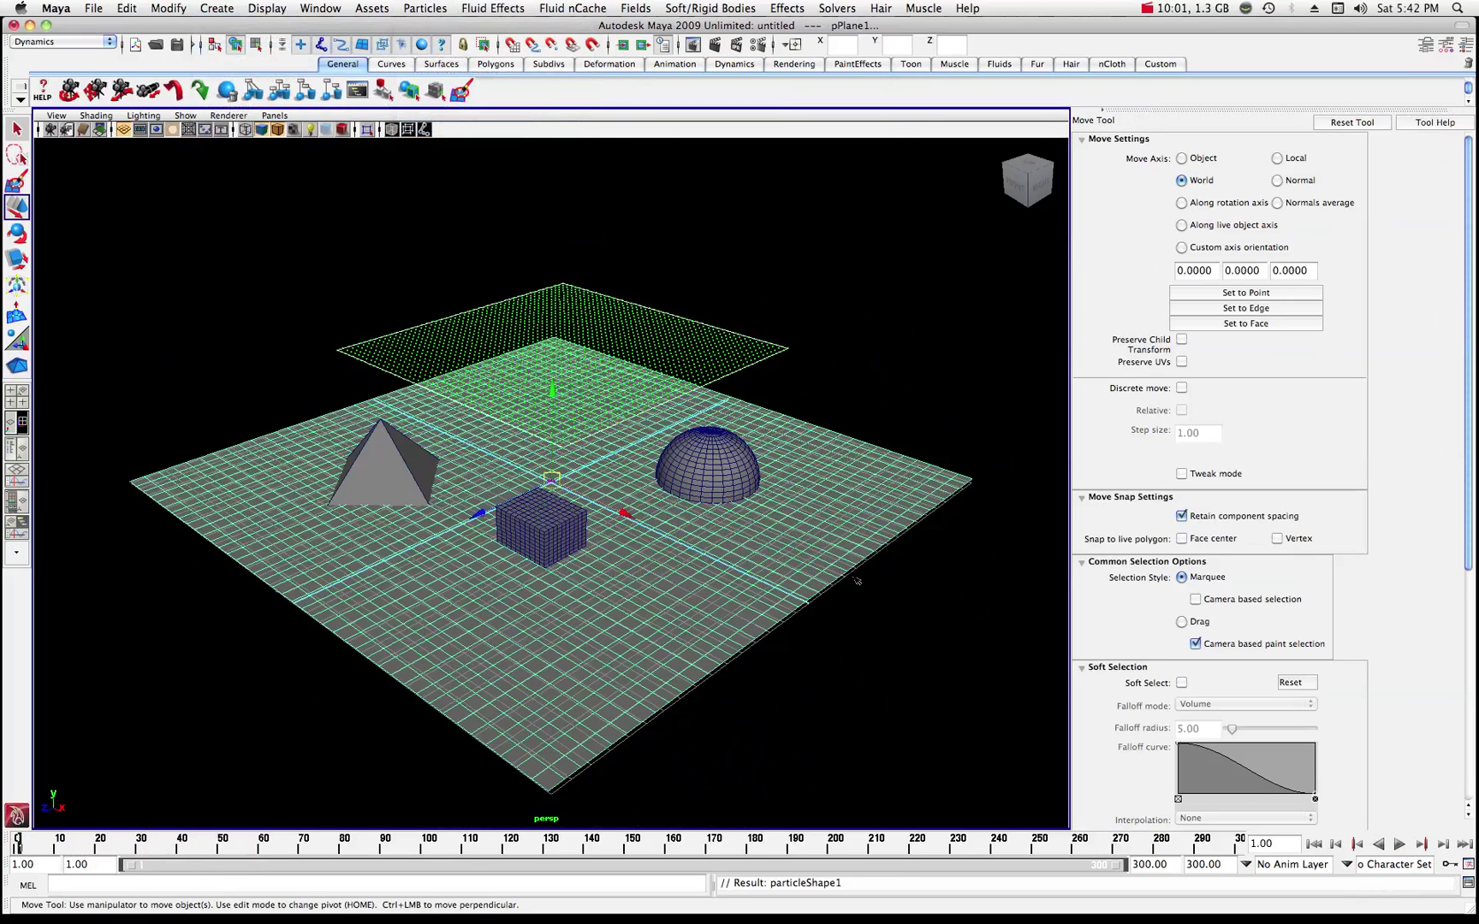
Play the simulation to check how the particles bounce on the ground plane, and rewind to frame 1.
{"action": "left_click", "coordinate": [1399, 844]}
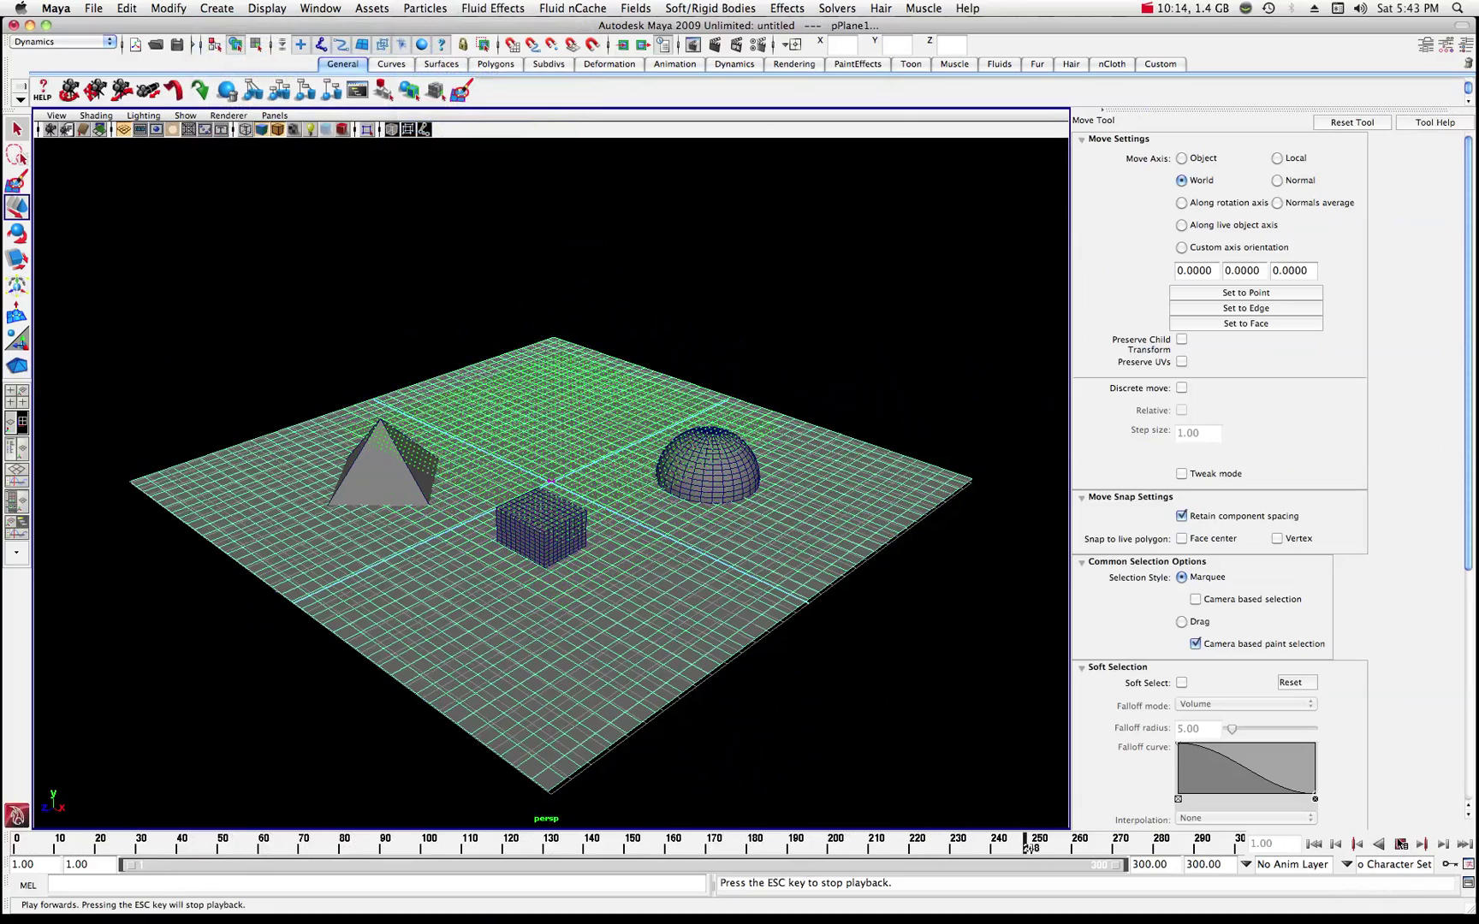
{"action": "left_click", "coordinate": [1401, 845]}
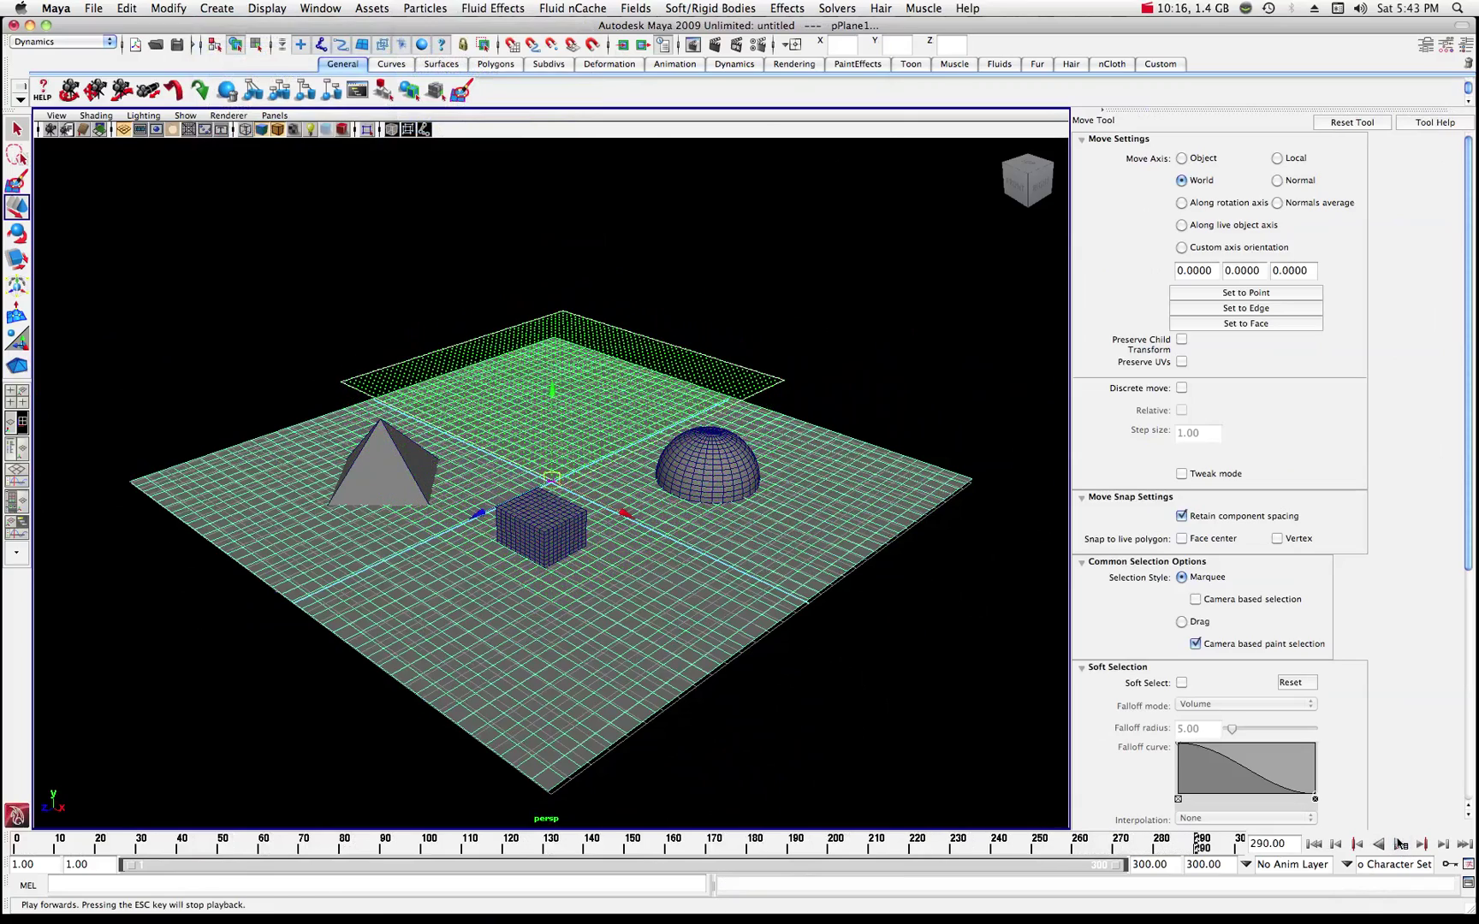
{"action": "left_click_drag", "start_coordinate": [214, 843], "coordinate": [15, 845]}
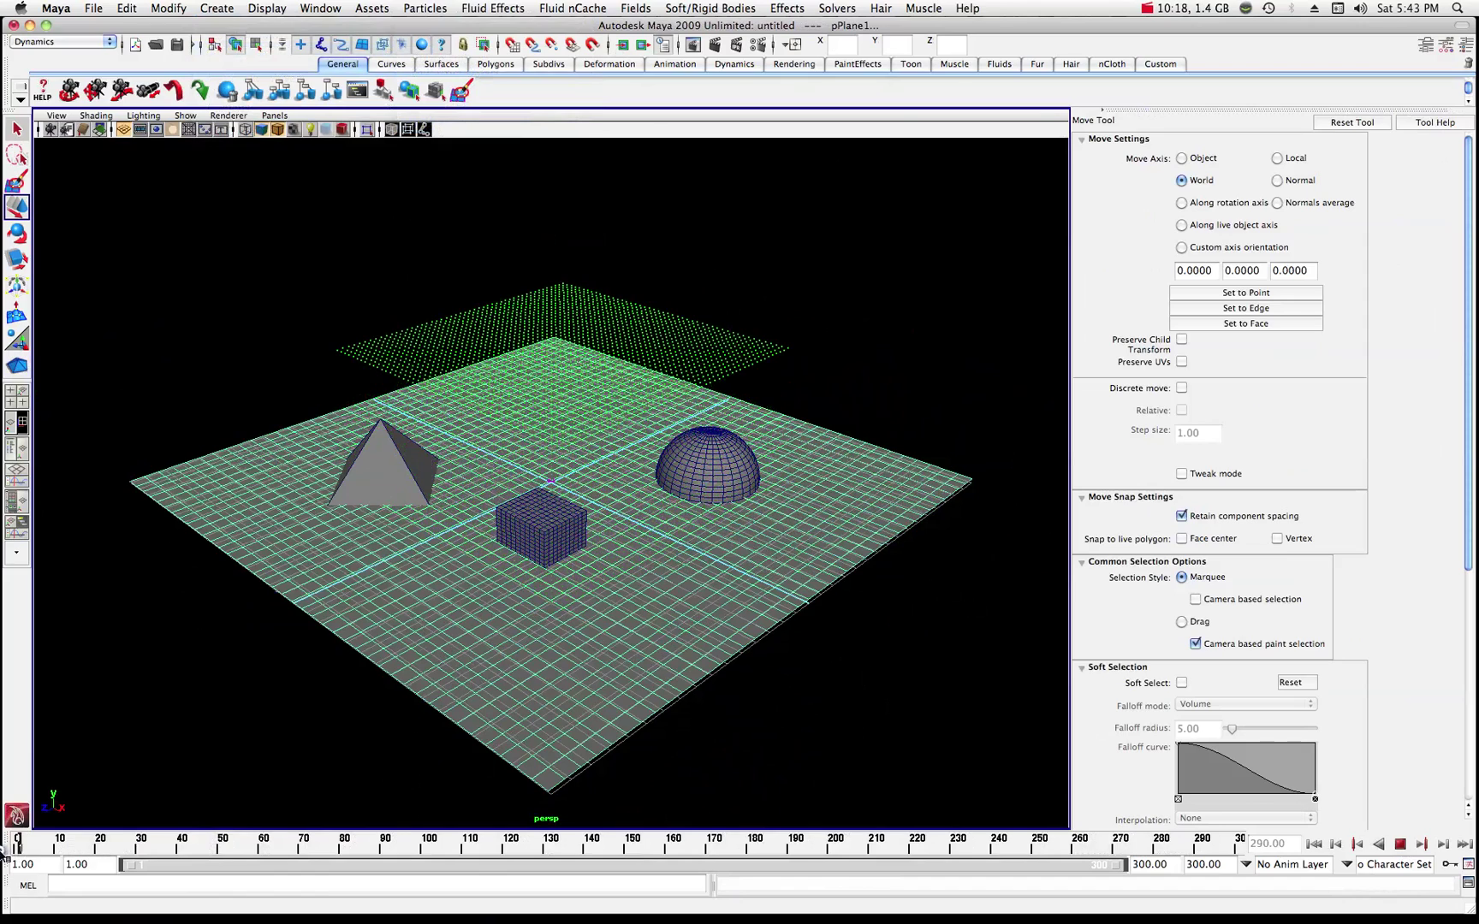
Make the particle grid collide with the sphere.
{"action": "left_click", "coordinate": [714, 261]}
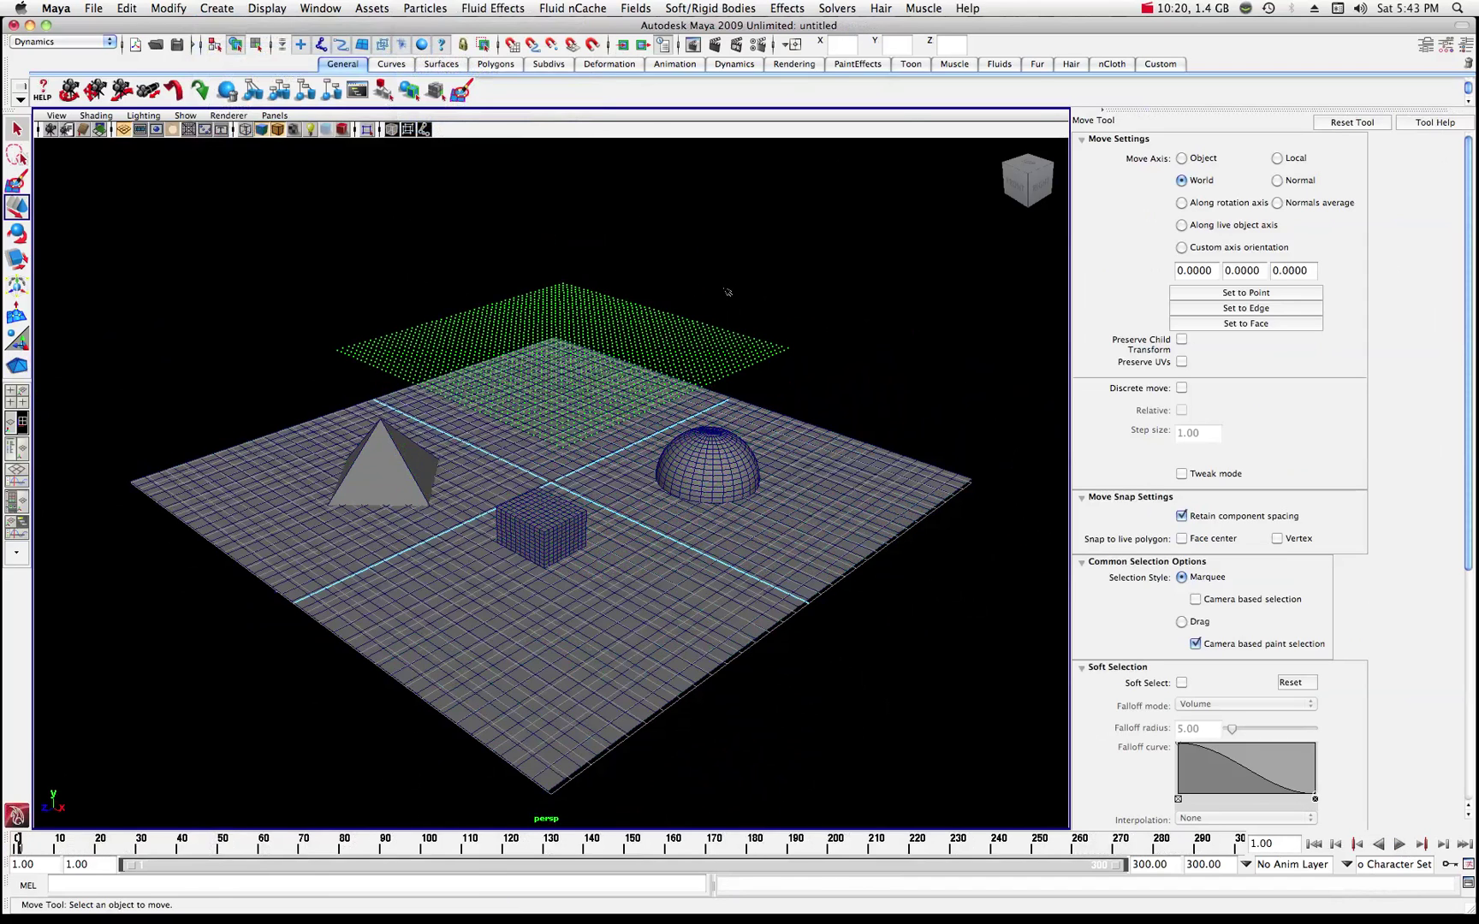
{"action": "left_click", "coordinate": [725, 348]}
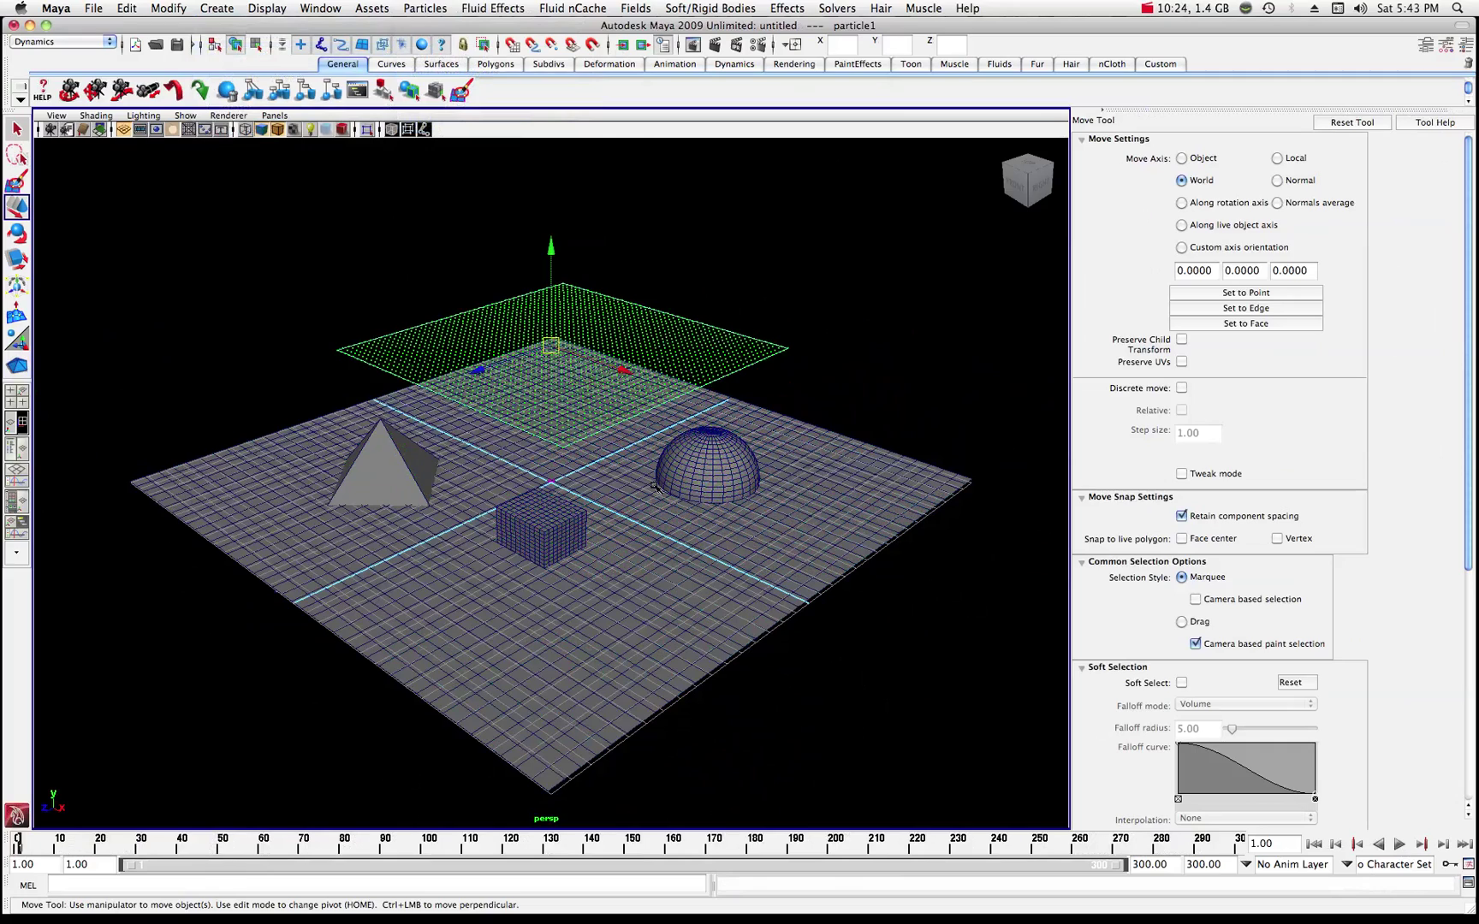
{"action": "left_click", "coordinate": [713, 460]}
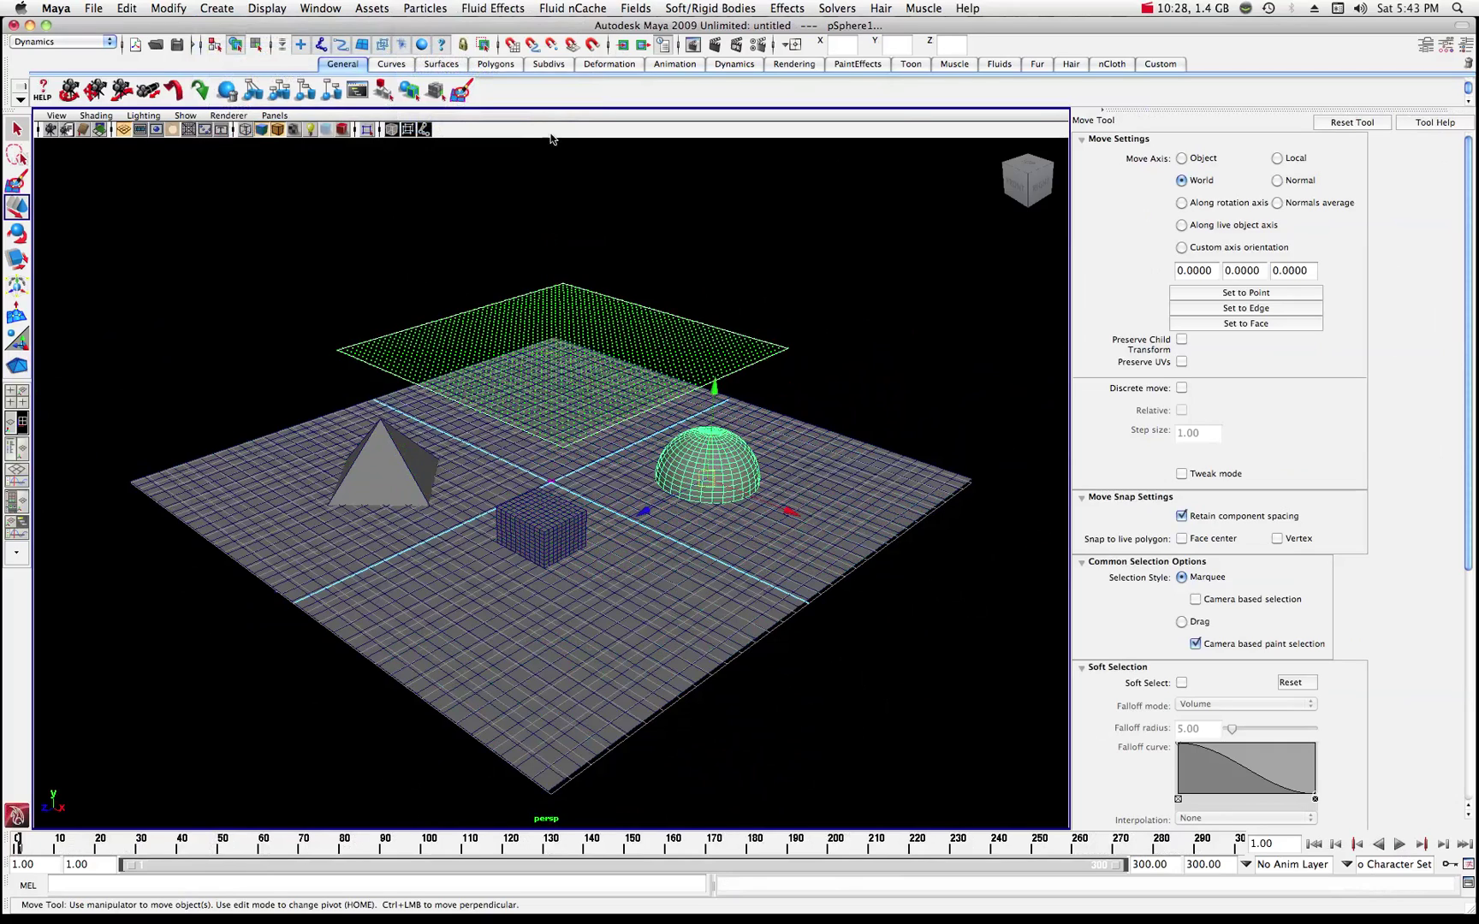
{"action": "left_click", "coordinate": [425, 7]}
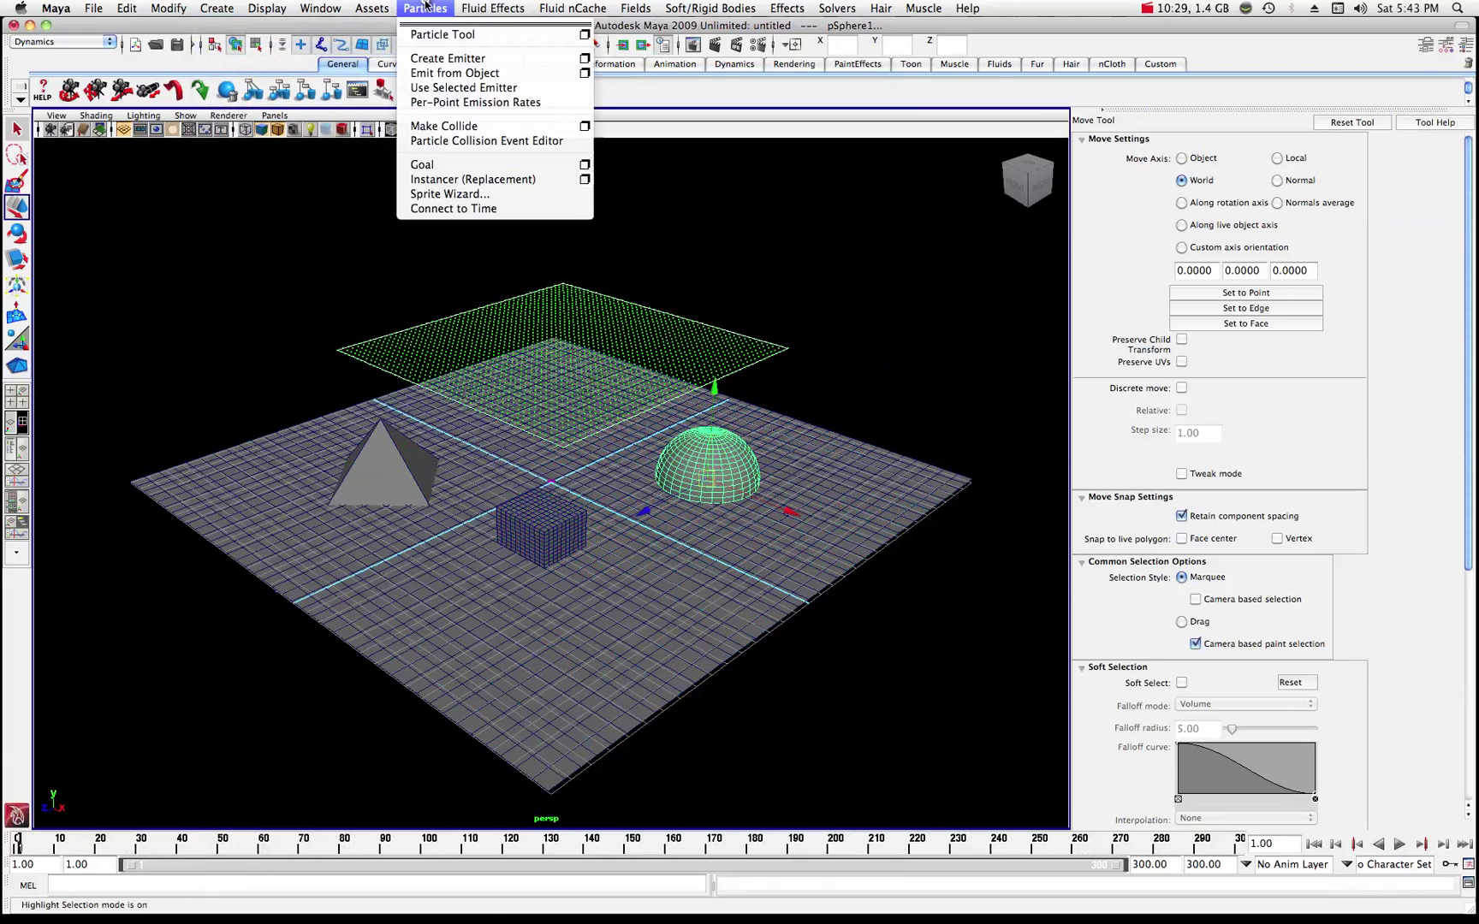
{"action": "left_click", "coordinate": [439, 128]}
Make the particle grid collide with the cube.
{"action": "left_click", "coordinate": [688, 253]}
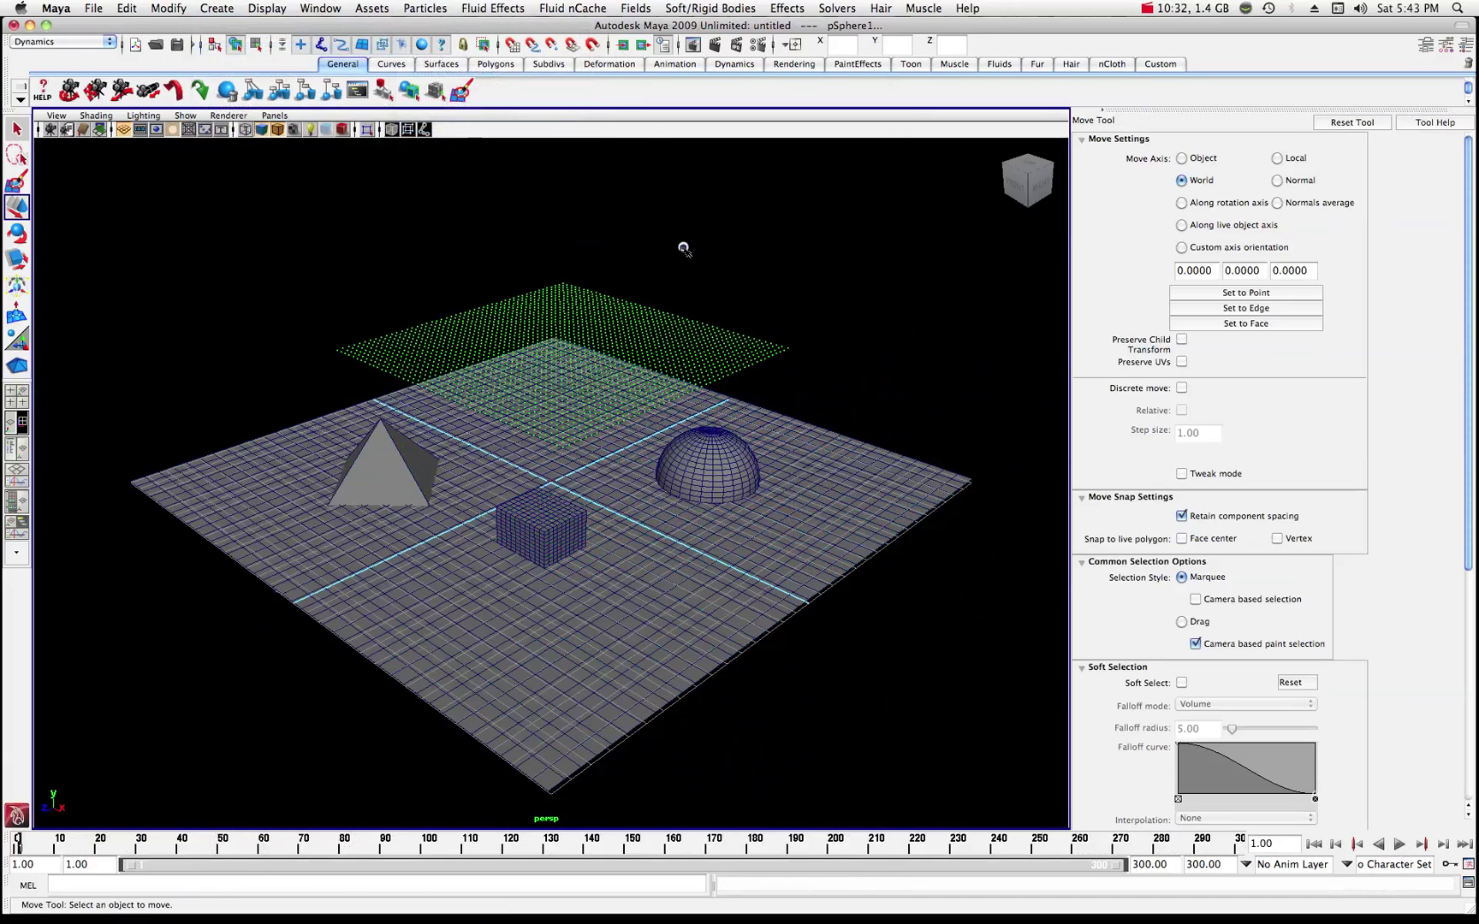
{"action": "left_click", "coordinate": [596, 317]}
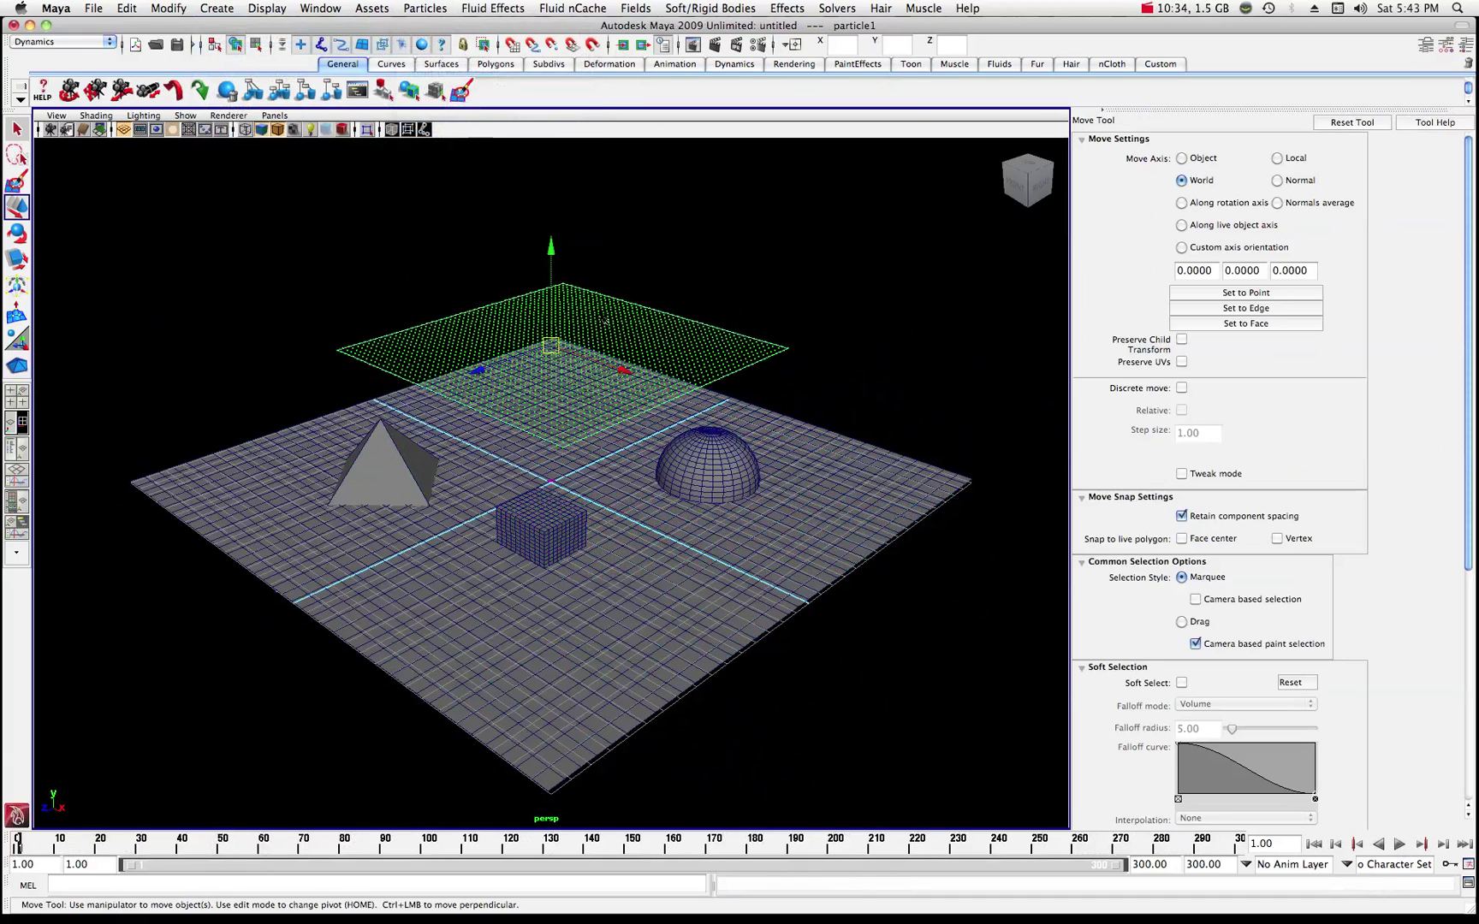
{"action": "left_click", "coordinate": [547, 522]}
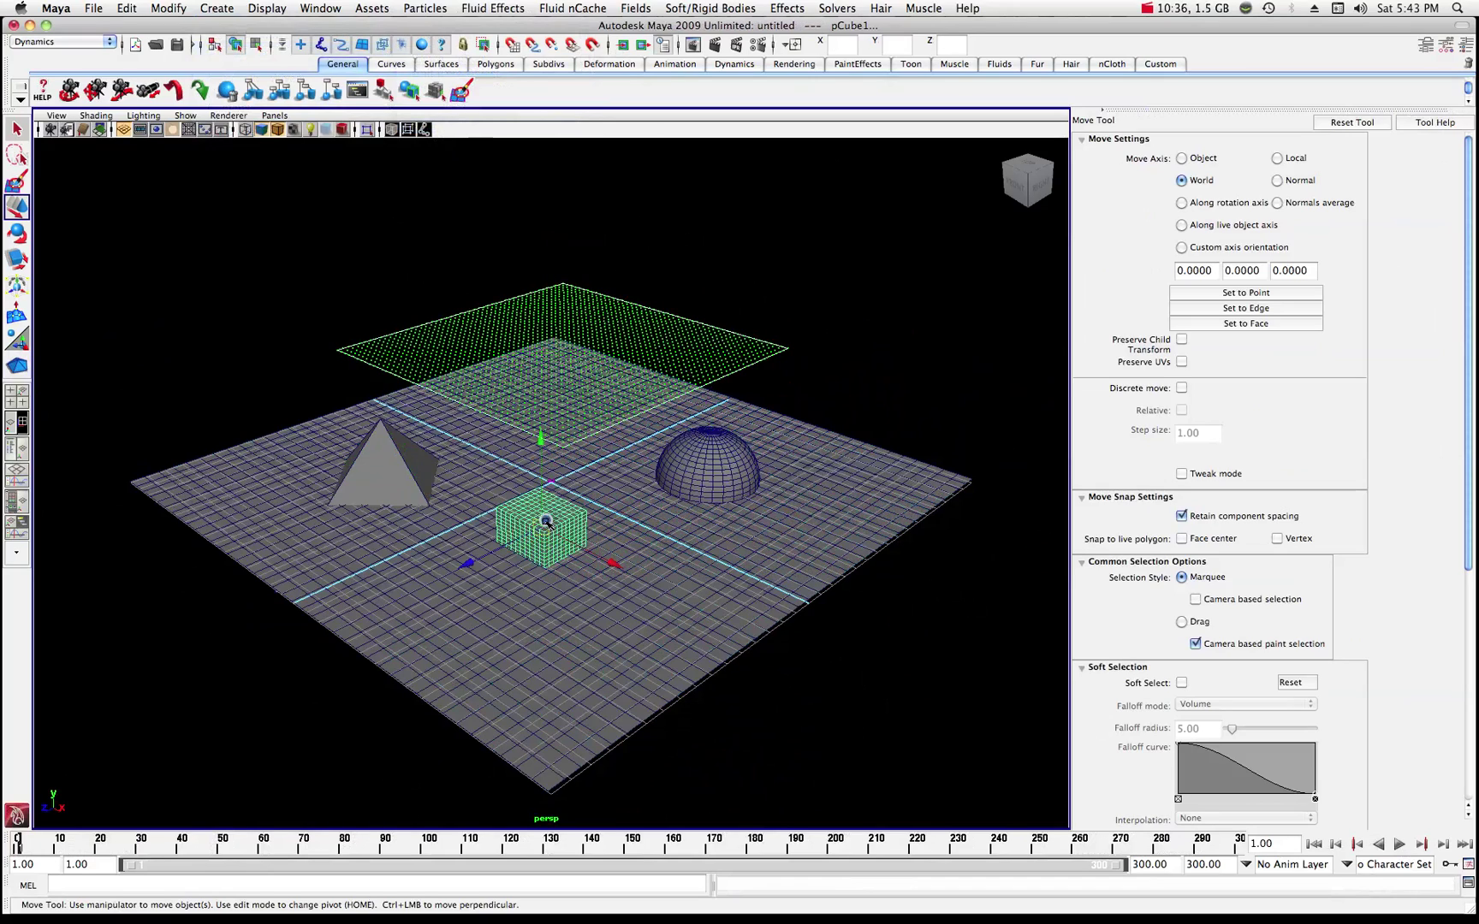
{"action": "left_click", "coordinate": [424, 8]}
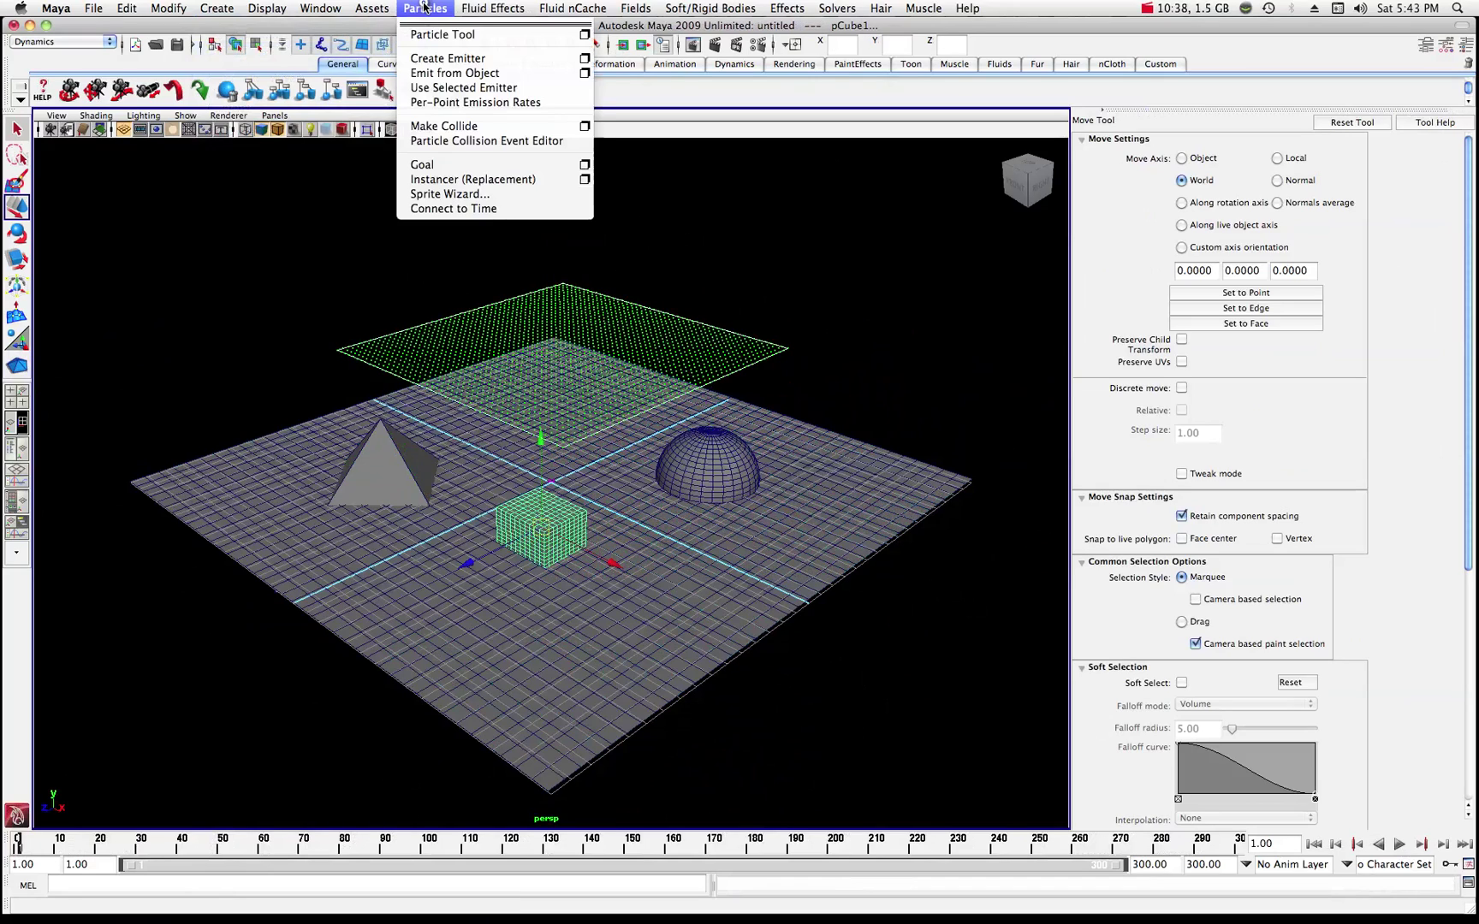
{"action": "left_click", "coordinate": [440, 128]}
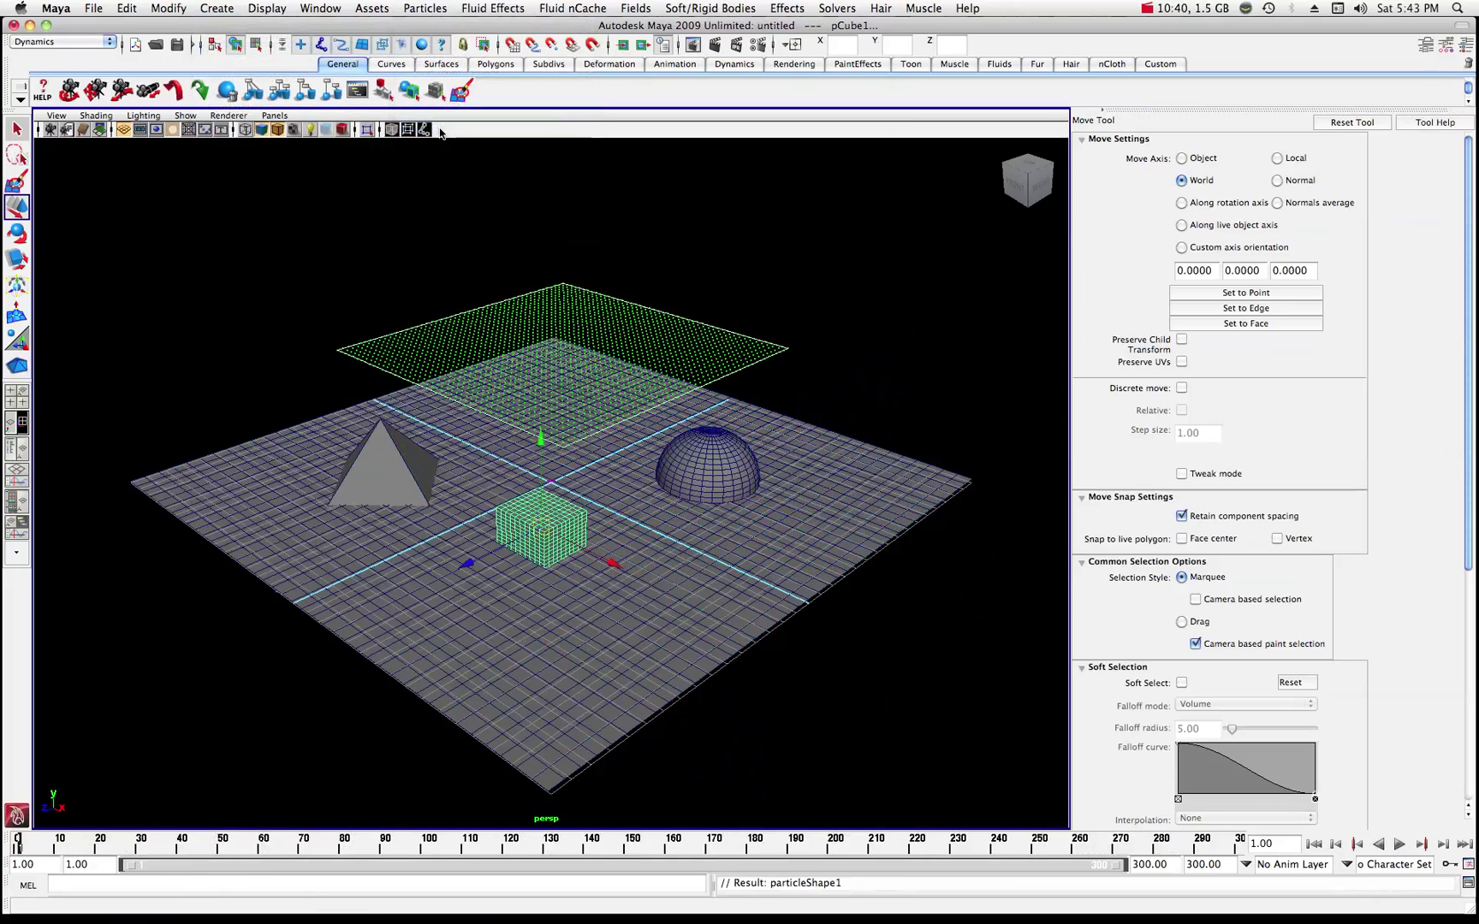
Make the particle grid collide with the pyramid.
{"action": "left_click", "coordinate": [421, 302]}
{"action": "left_click", "coordinate": [428, 330]}
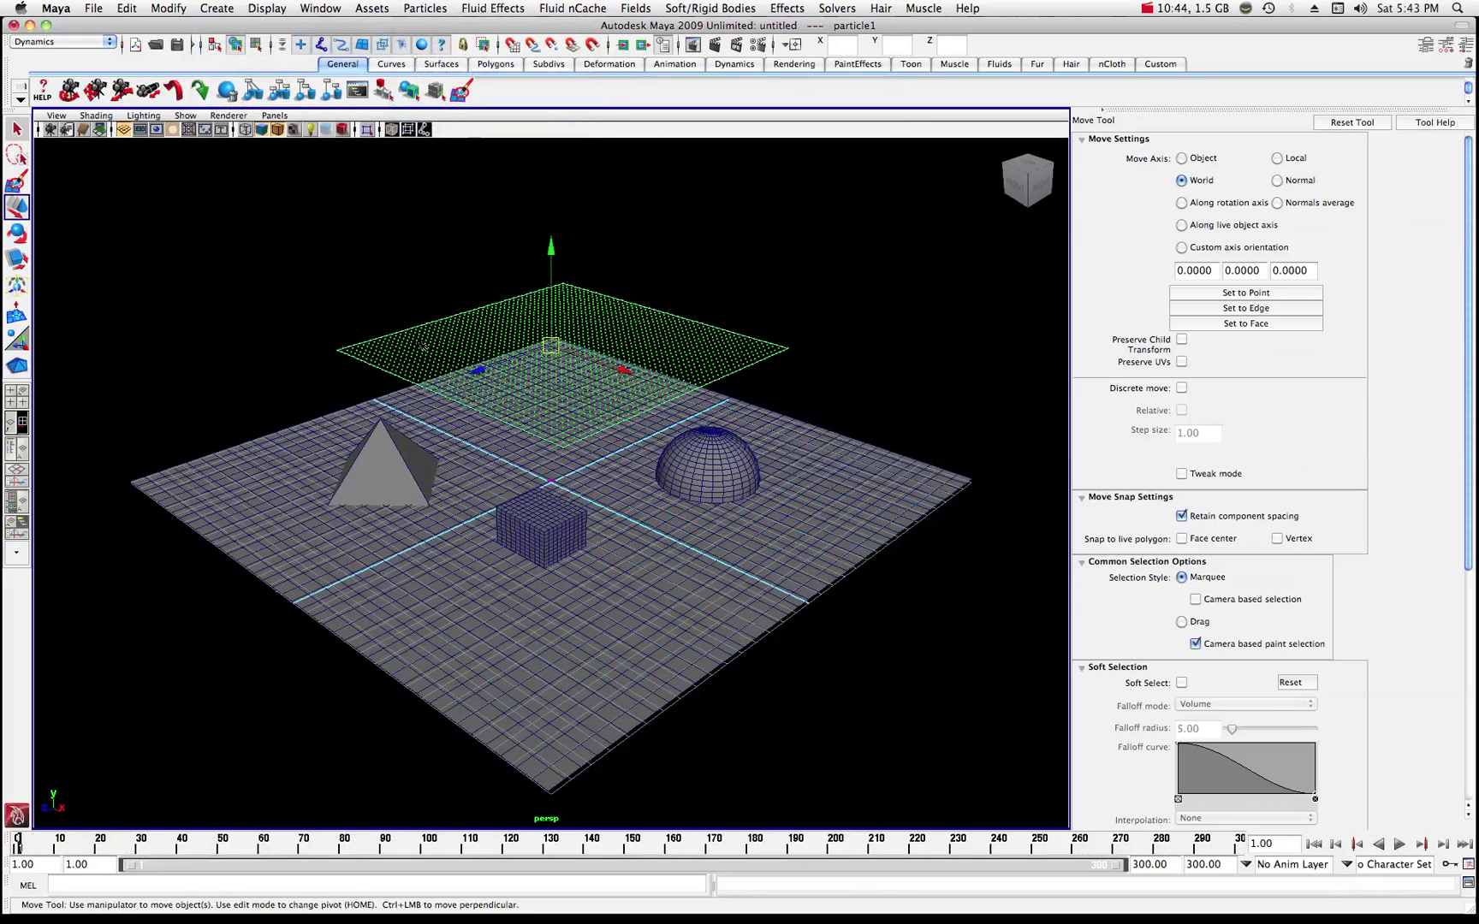
{"action": "left_click", "coordinate": [382, 448], "text": "shift"}
{"action": "left_click", "coordinate": [426, 8]}
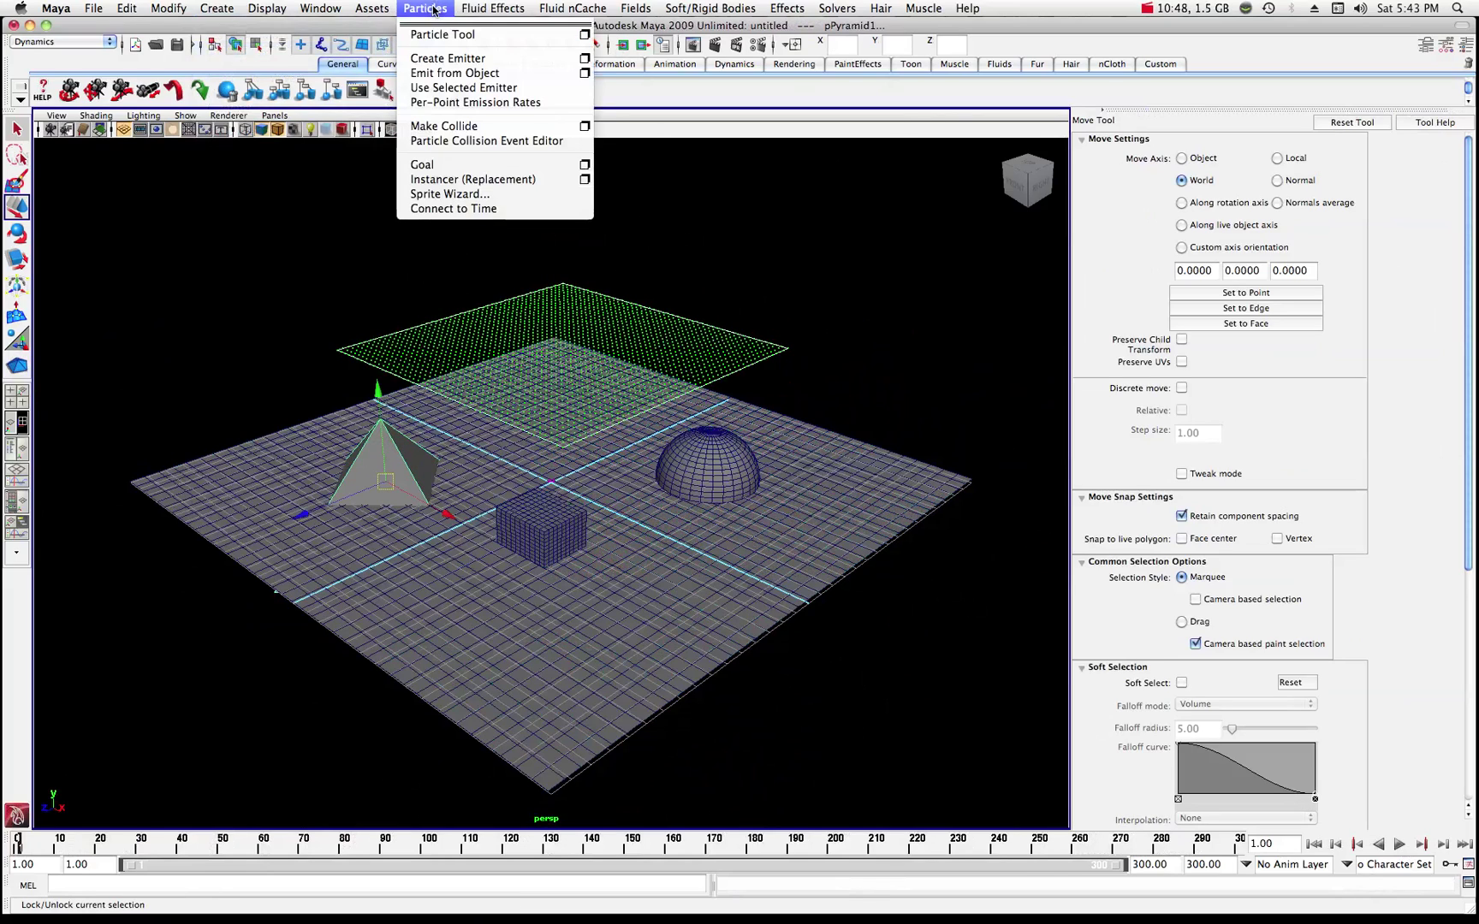
{"action": "left_click", "coordinate": [453, 126]}
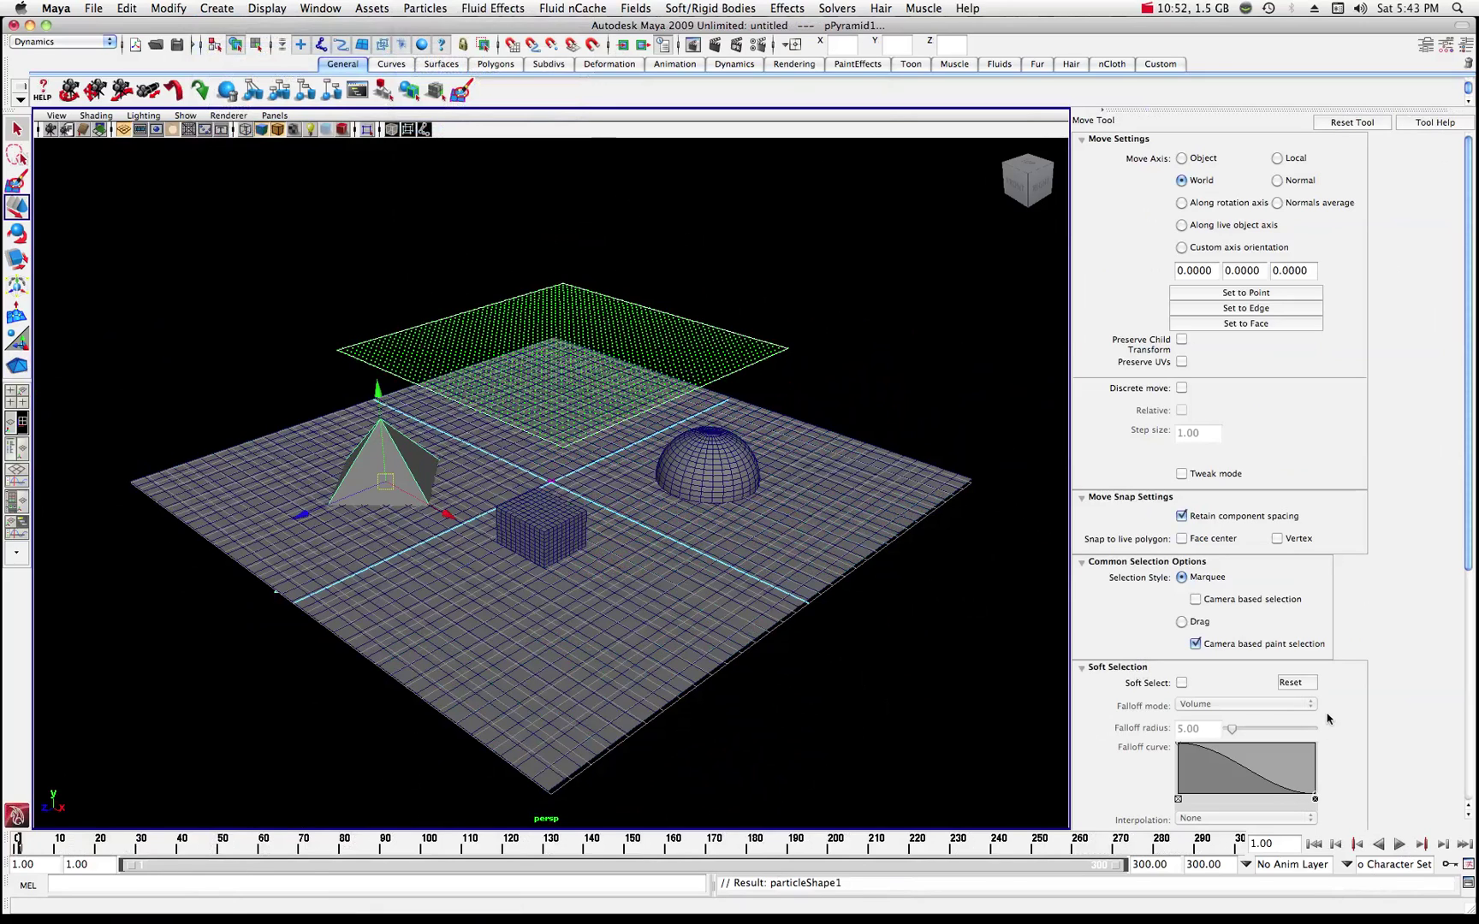
Play the simulation to check how the particles react to the sphere, cube and pyramid, and rewind to frame 1.
{"action": "left_click", "coordinate": [1400, 845]}
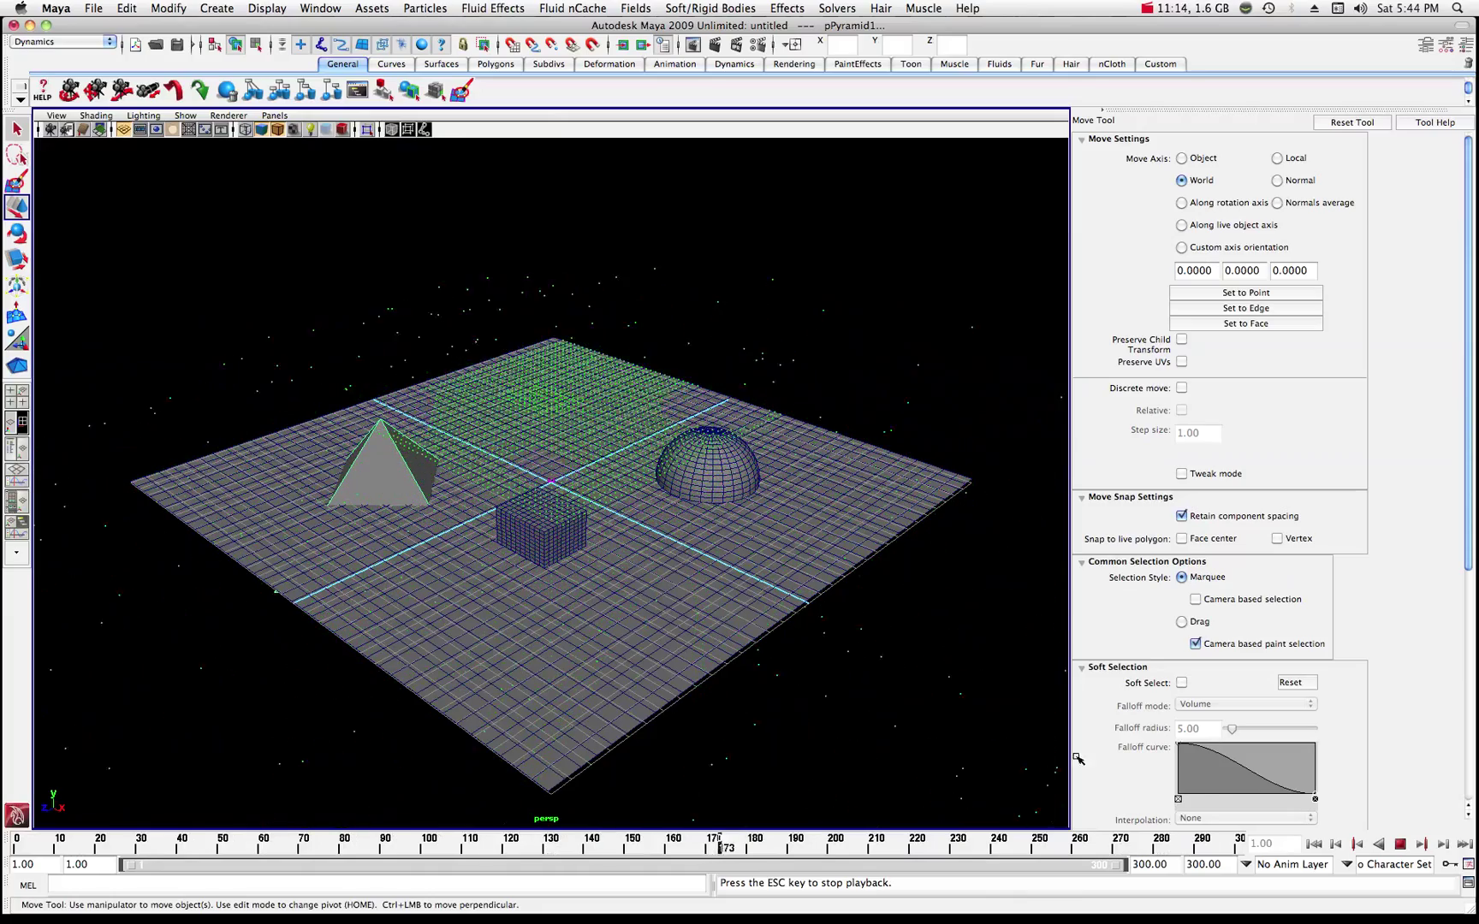
{"action": "left_click", "coordinate": [1400, 845]}
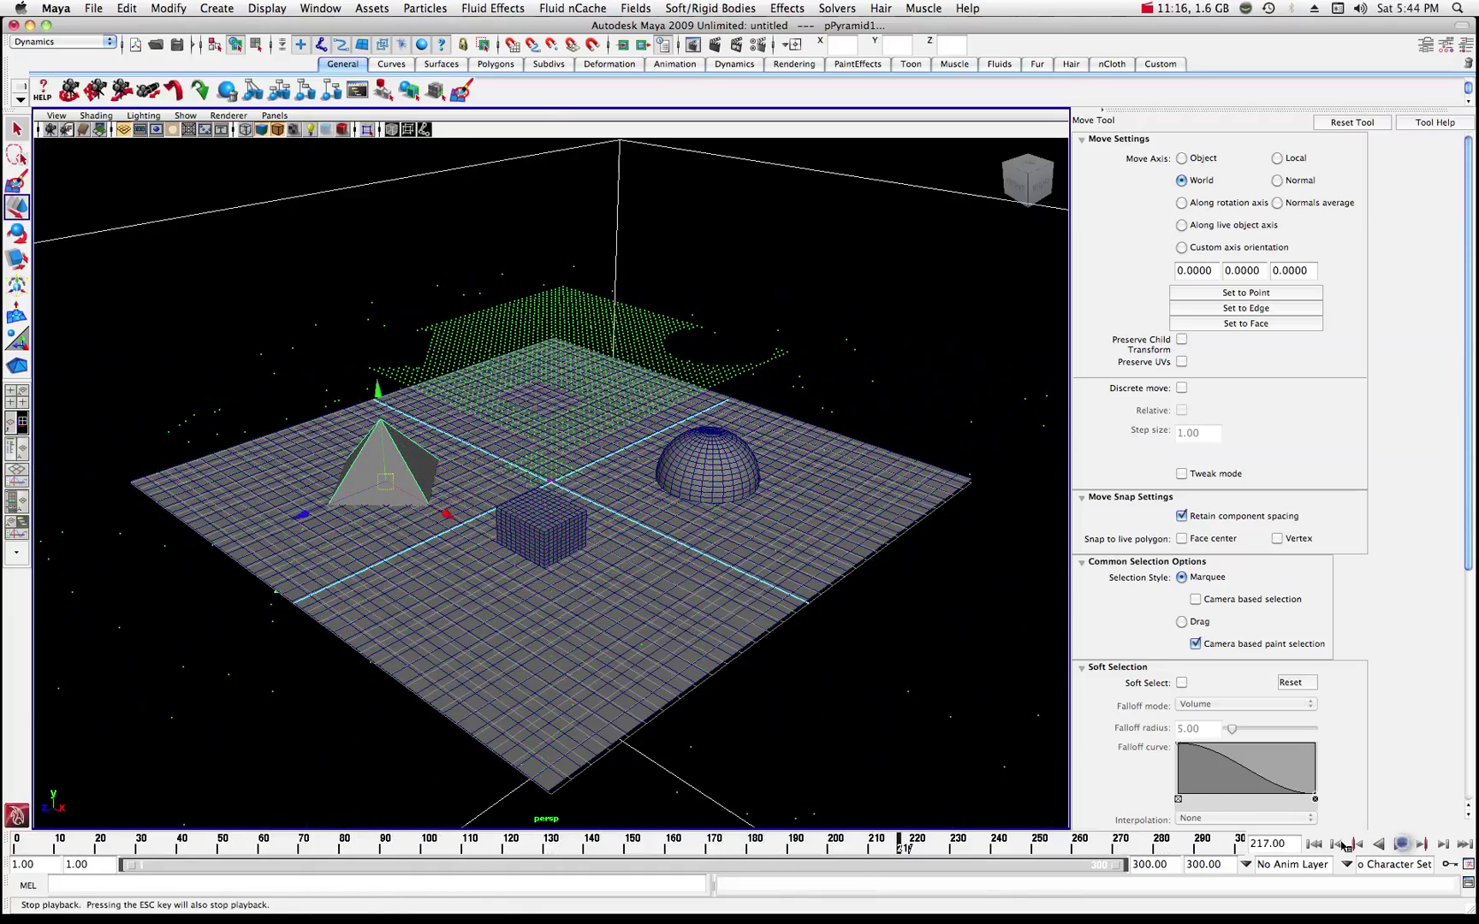
{"action": "left_click", "coordinate": [17, 844]}
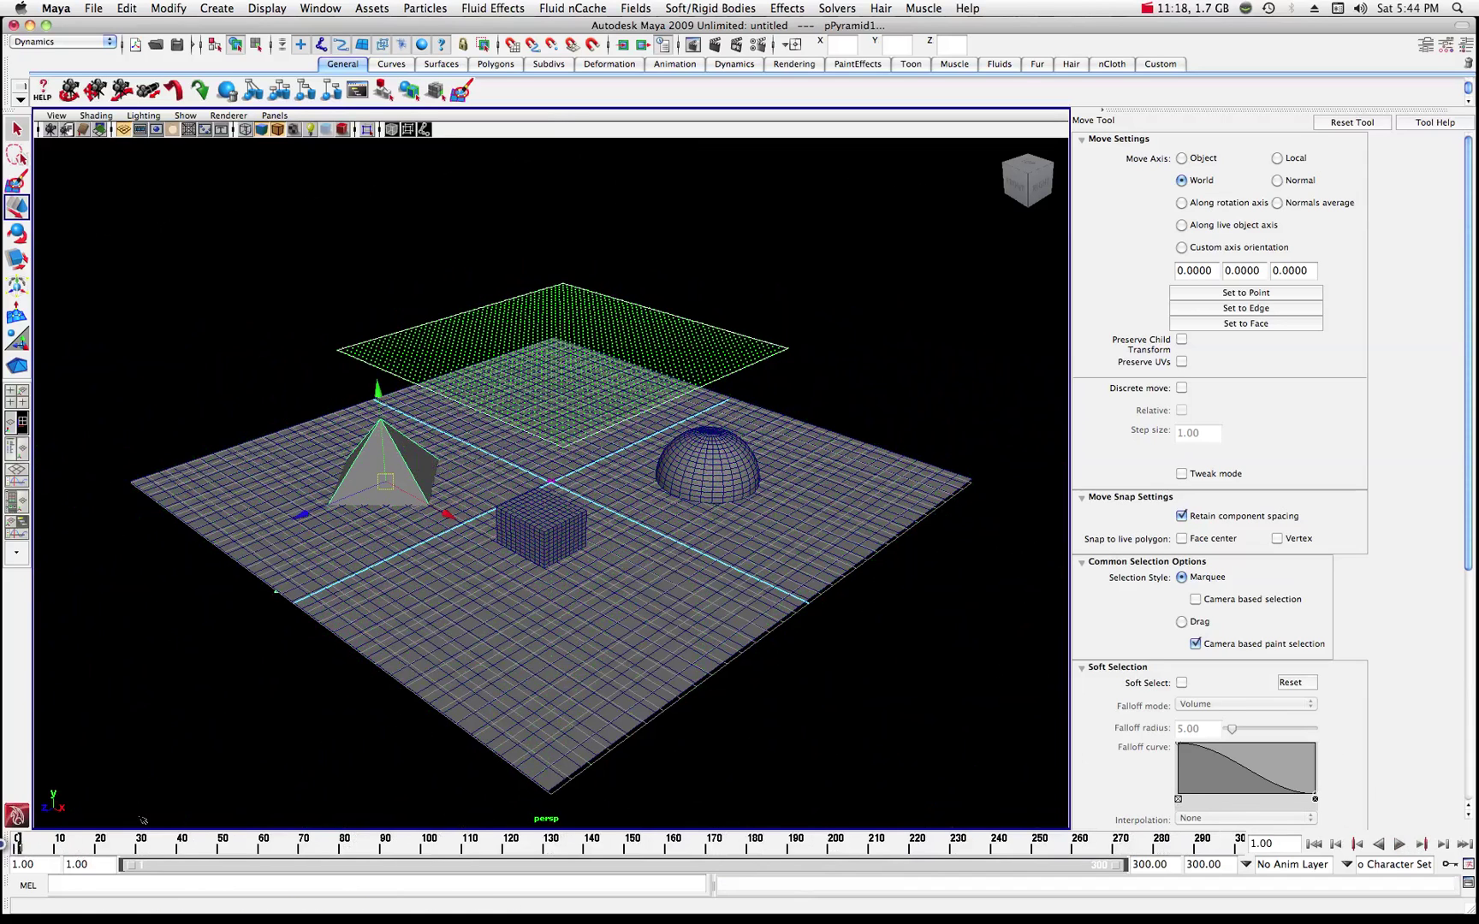
Lower the ground plane's collision resilience to about 0.046 in its geoConnector1 attributes.
{"action": "left_click", "coordinate": [588, 659]}
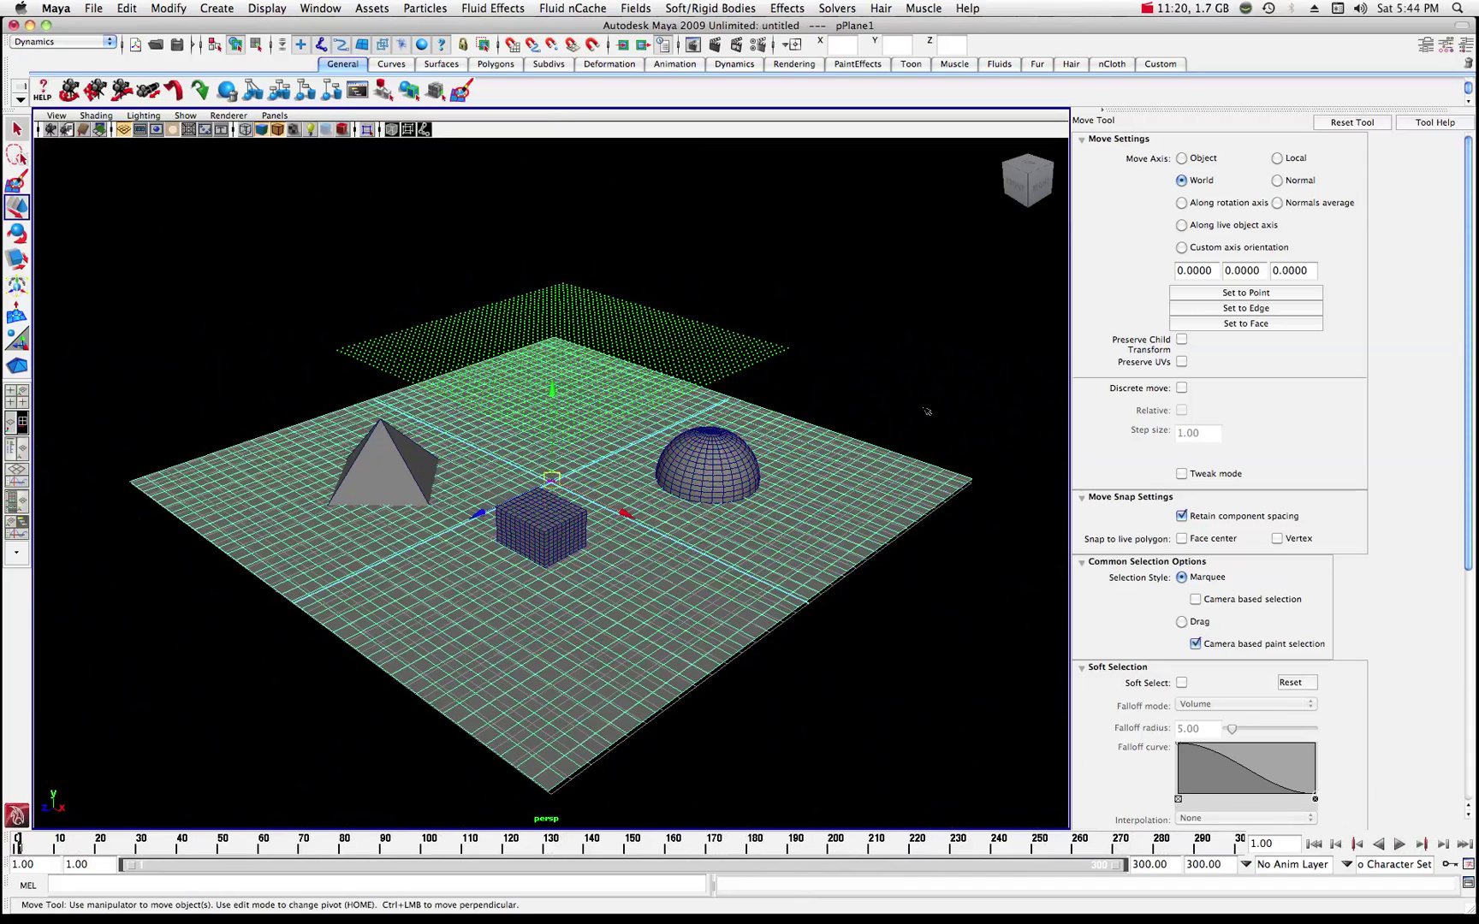
{"action": "left_click", "coordinate": [1425, 46]}
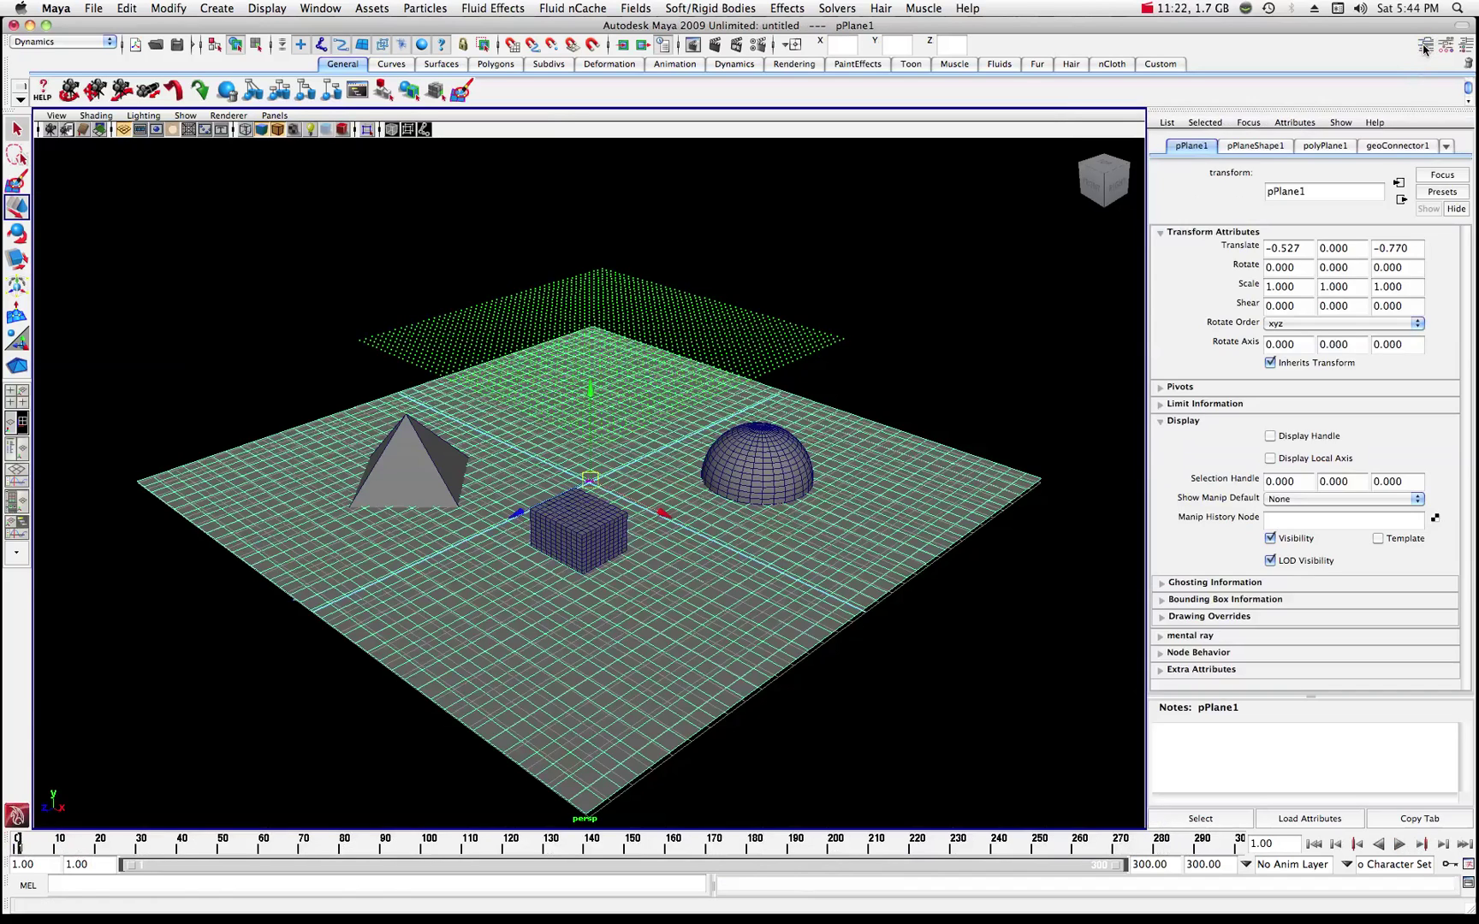
{"action": "left_click", "coordinate": [1256, 145]}
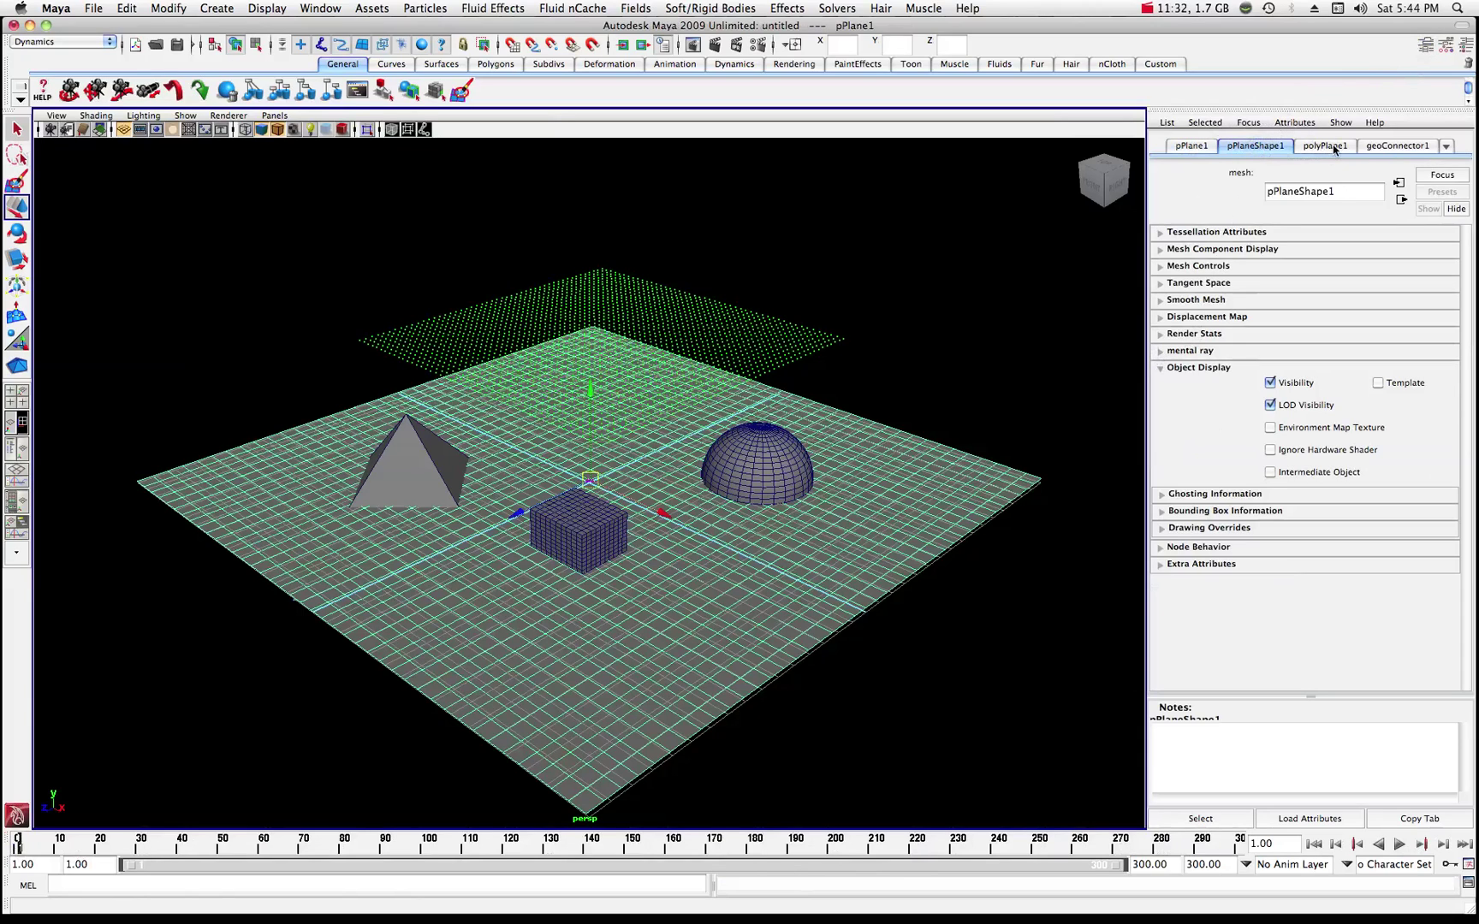
{"action": "left_click", "coordinate": [1380, 147]}
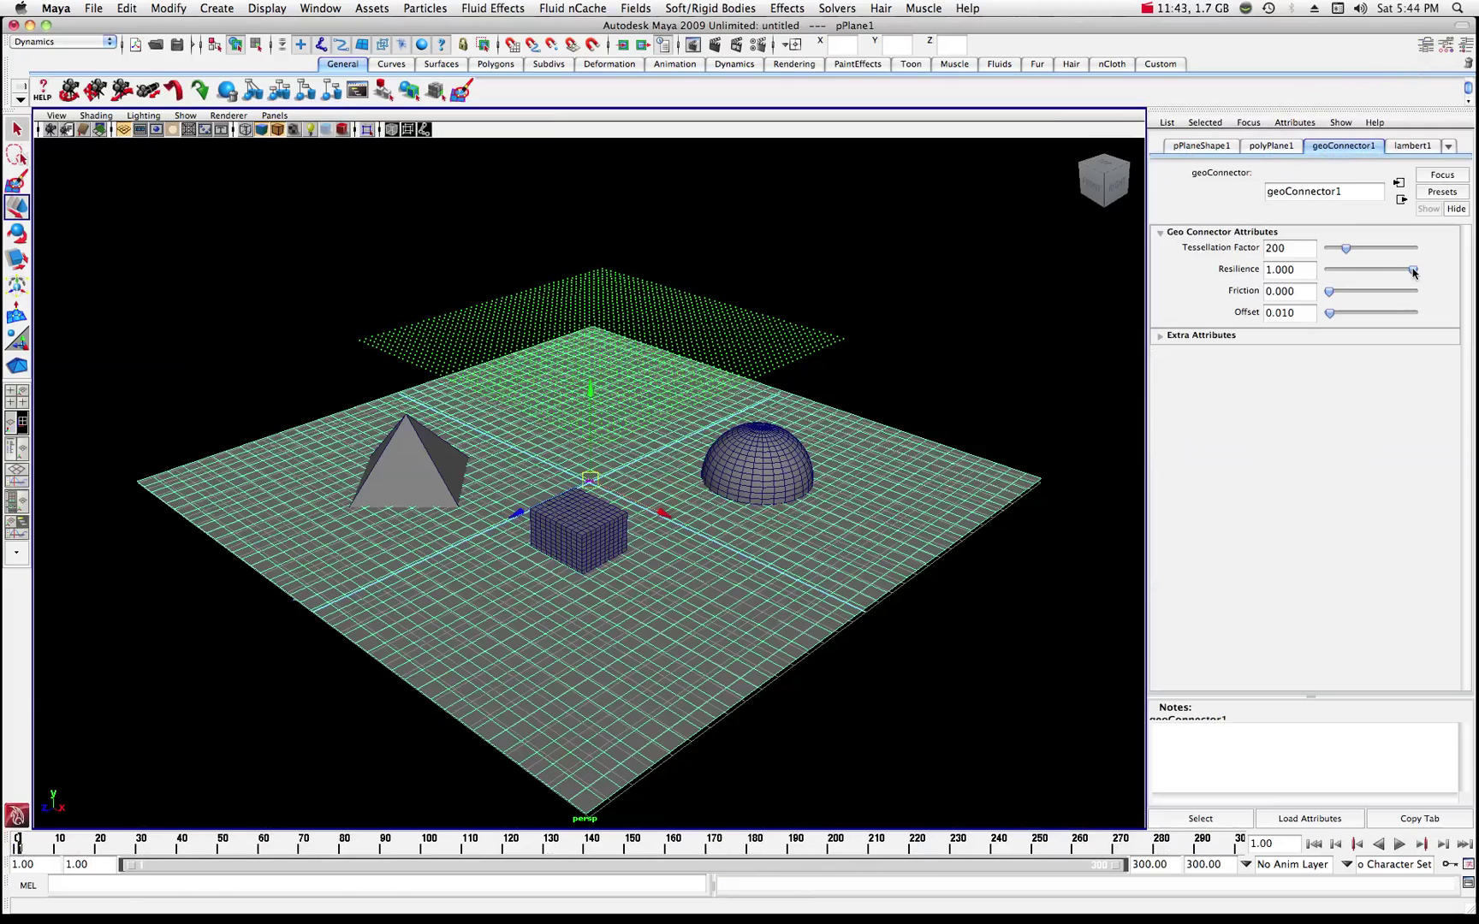
{"action": "left_click_drag", "start_coordinate": [1413, 271], "coordinate": [1332, 274]}
Play the simulation to check how the particles land with the reduced plane resilience, and rewind to frame 1.
{"action": "left_click", "coordinate": [1400, 845]}
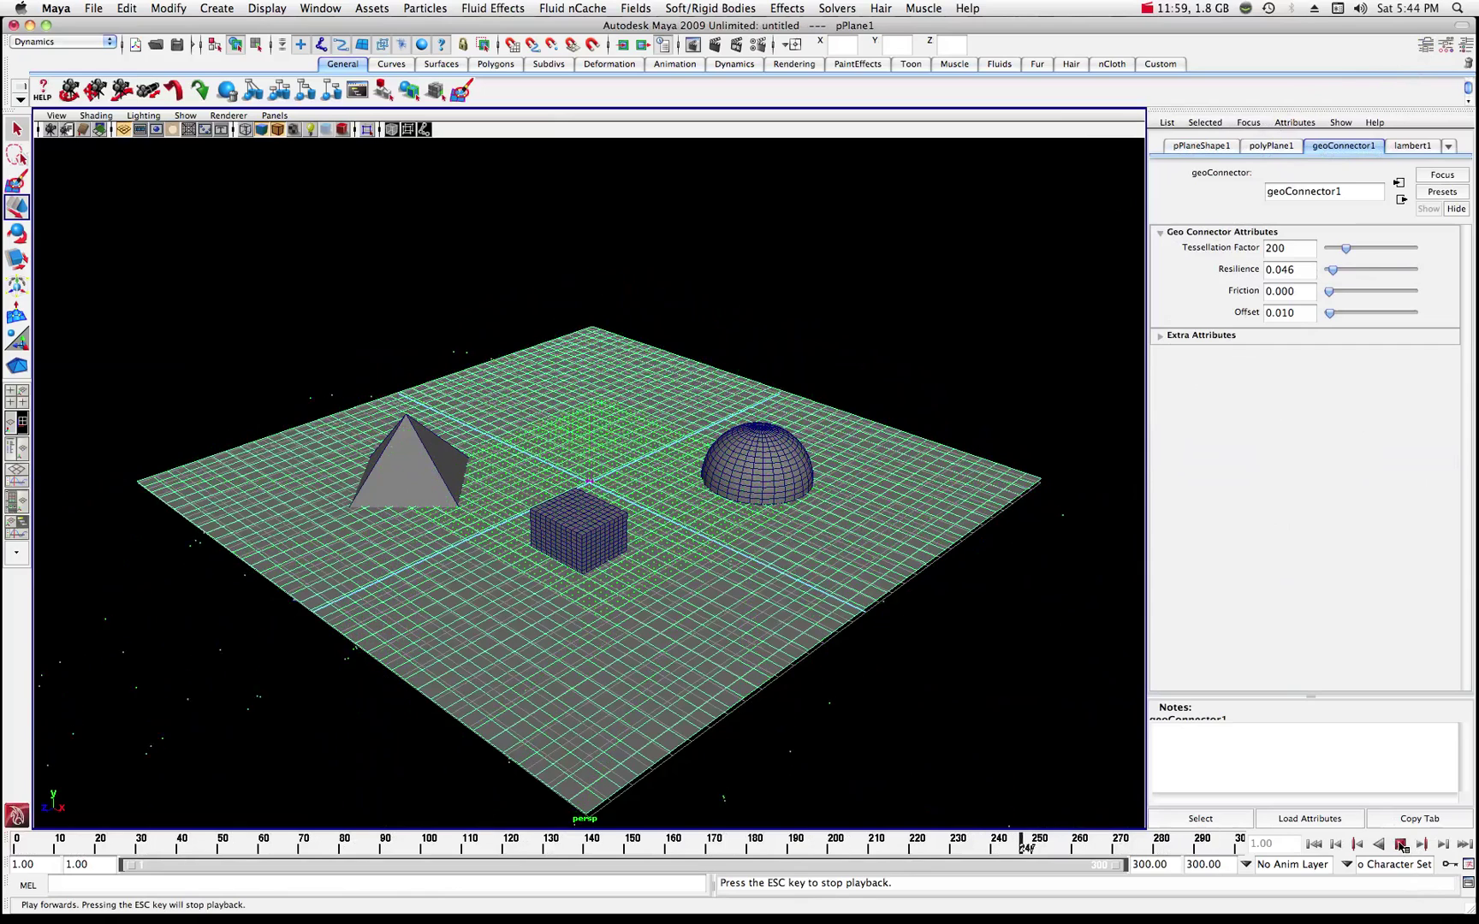
{"action": "left_click", "coordinate": [1401, 844]}
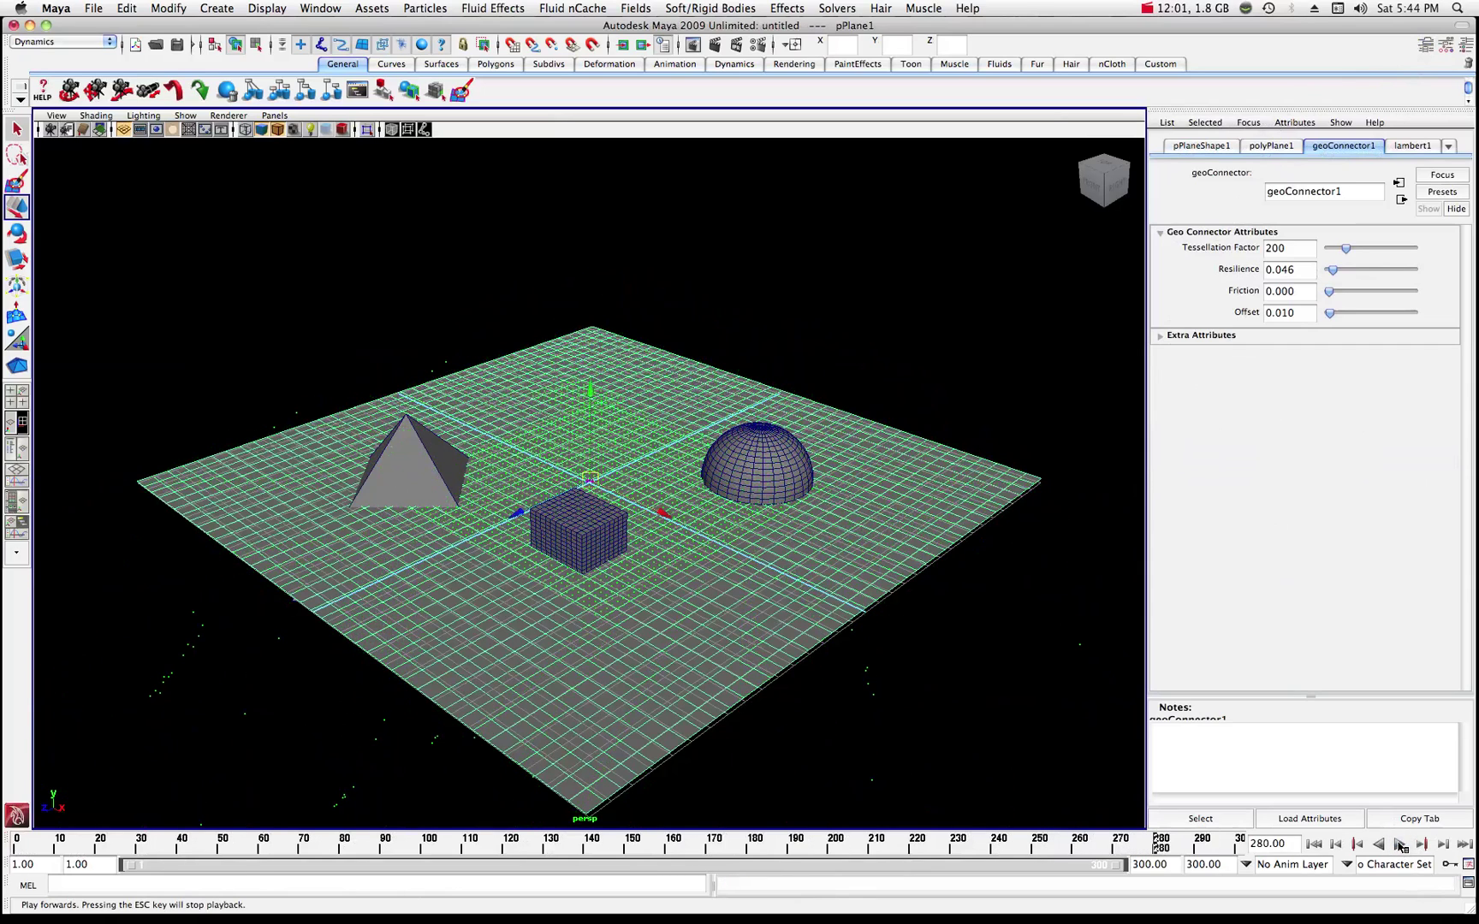
{"action": "left_click", "coordinate": [341, 845]}
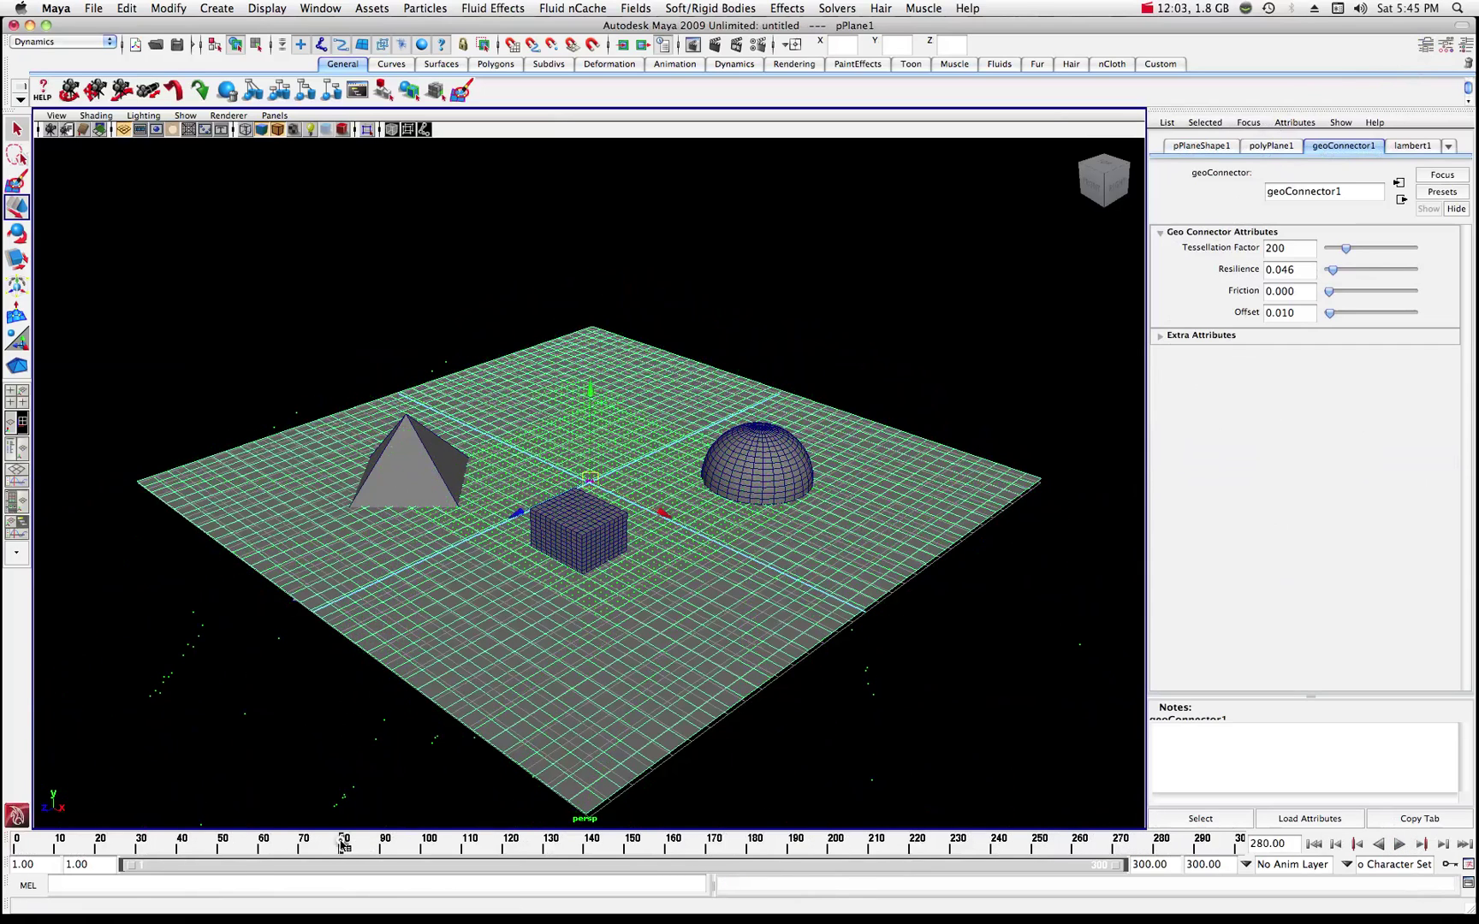
{"action": "left_click_drag", "start_coordinate": [341, 844], "coordinate": [17, 844]}
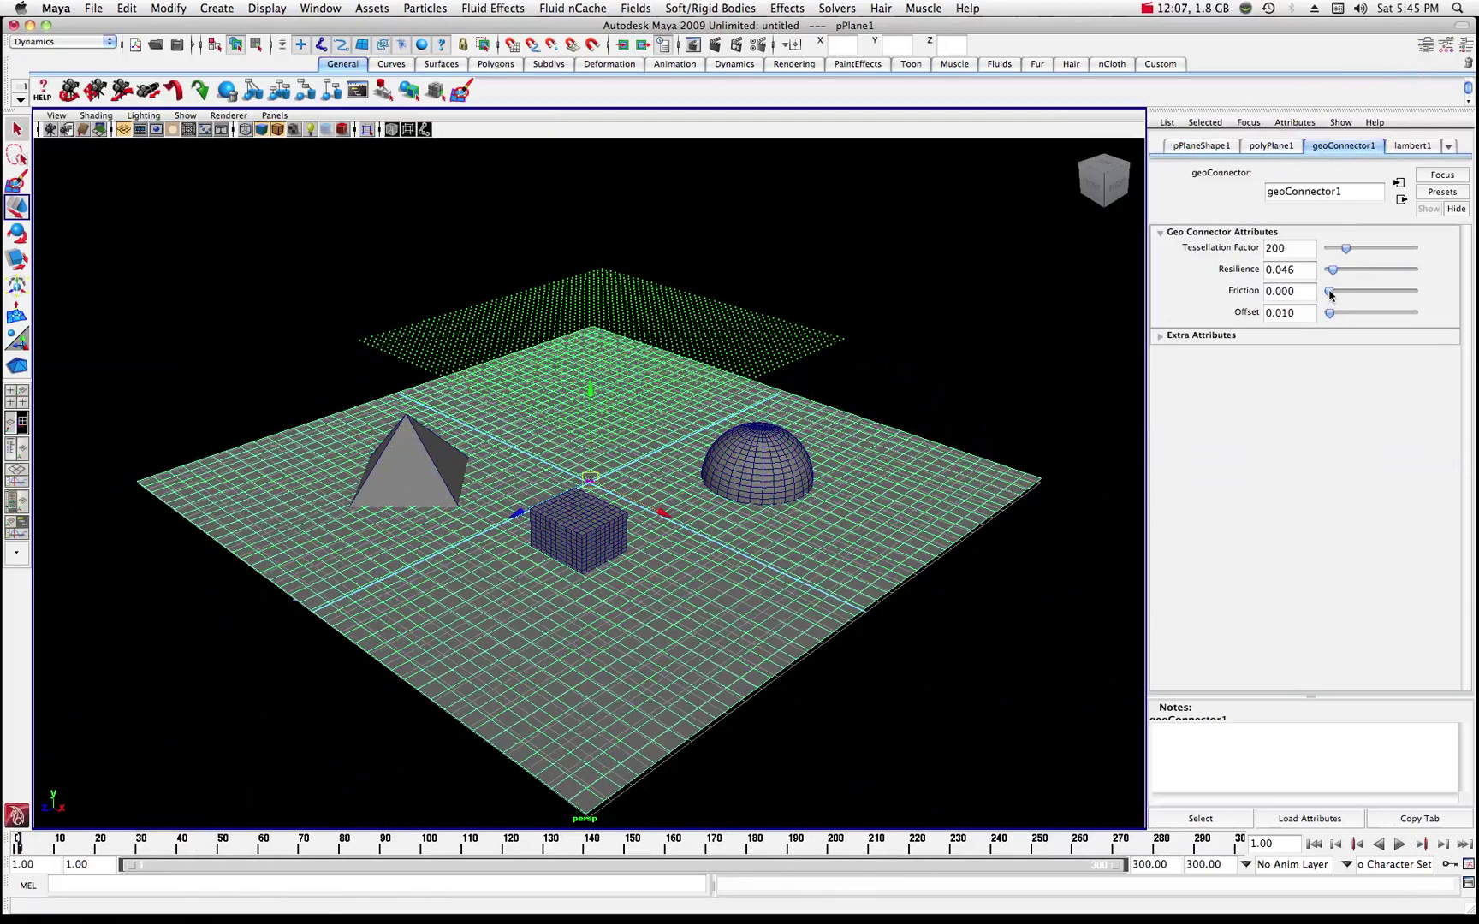
Set the ground plane's collision friction to about 0.505 and play the simulation to test it.
{"action": "left_click_drag", "start_coordinate": [1329, 294], "coordinate": [1370, 294]}
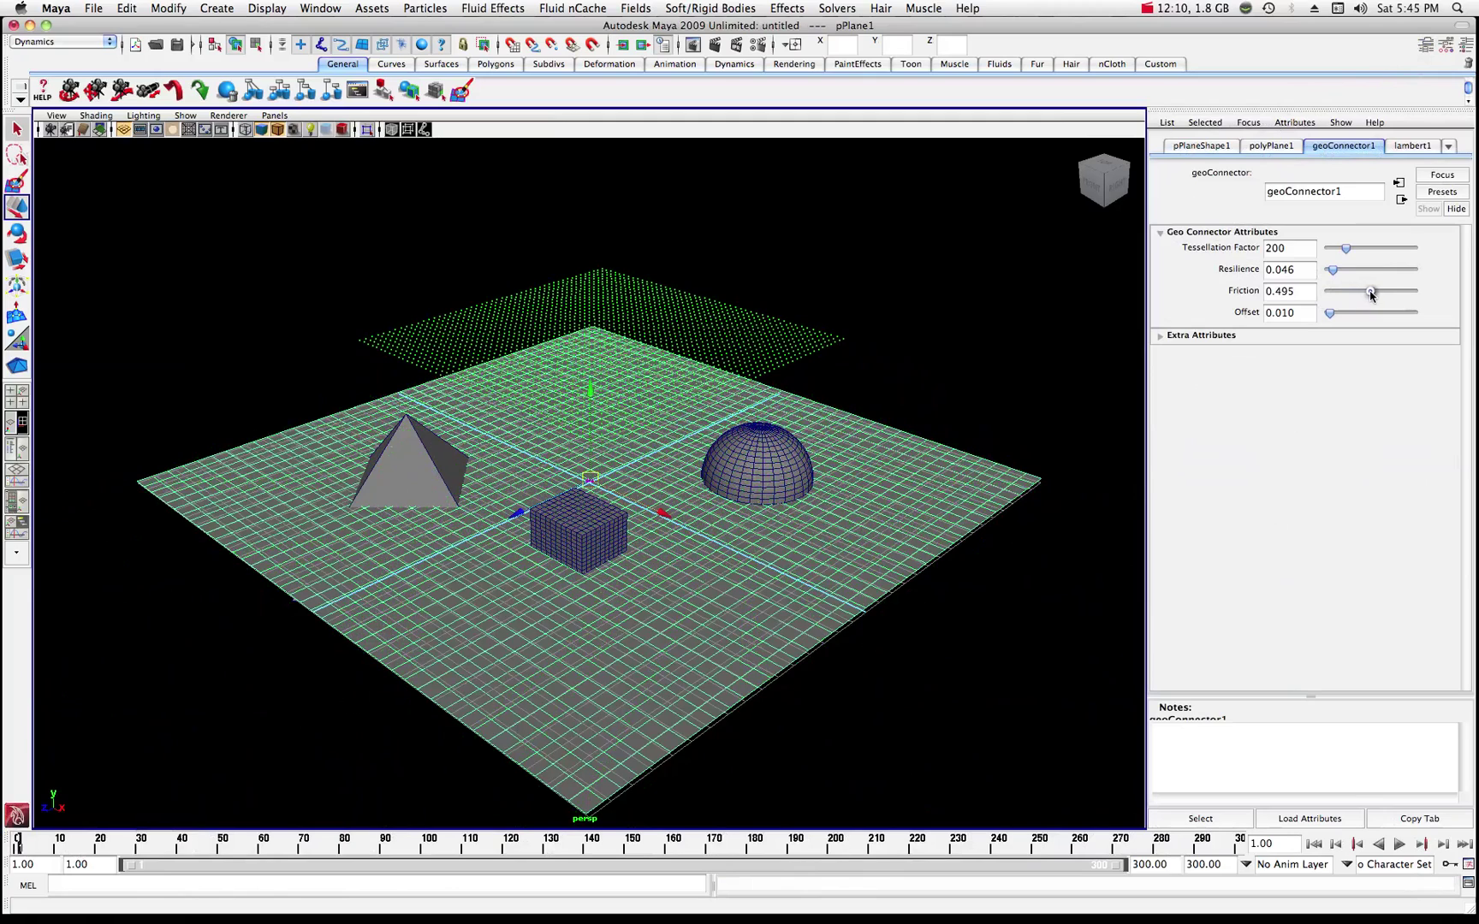
{"action": "left_click", "coordinate": [1400, 844]}
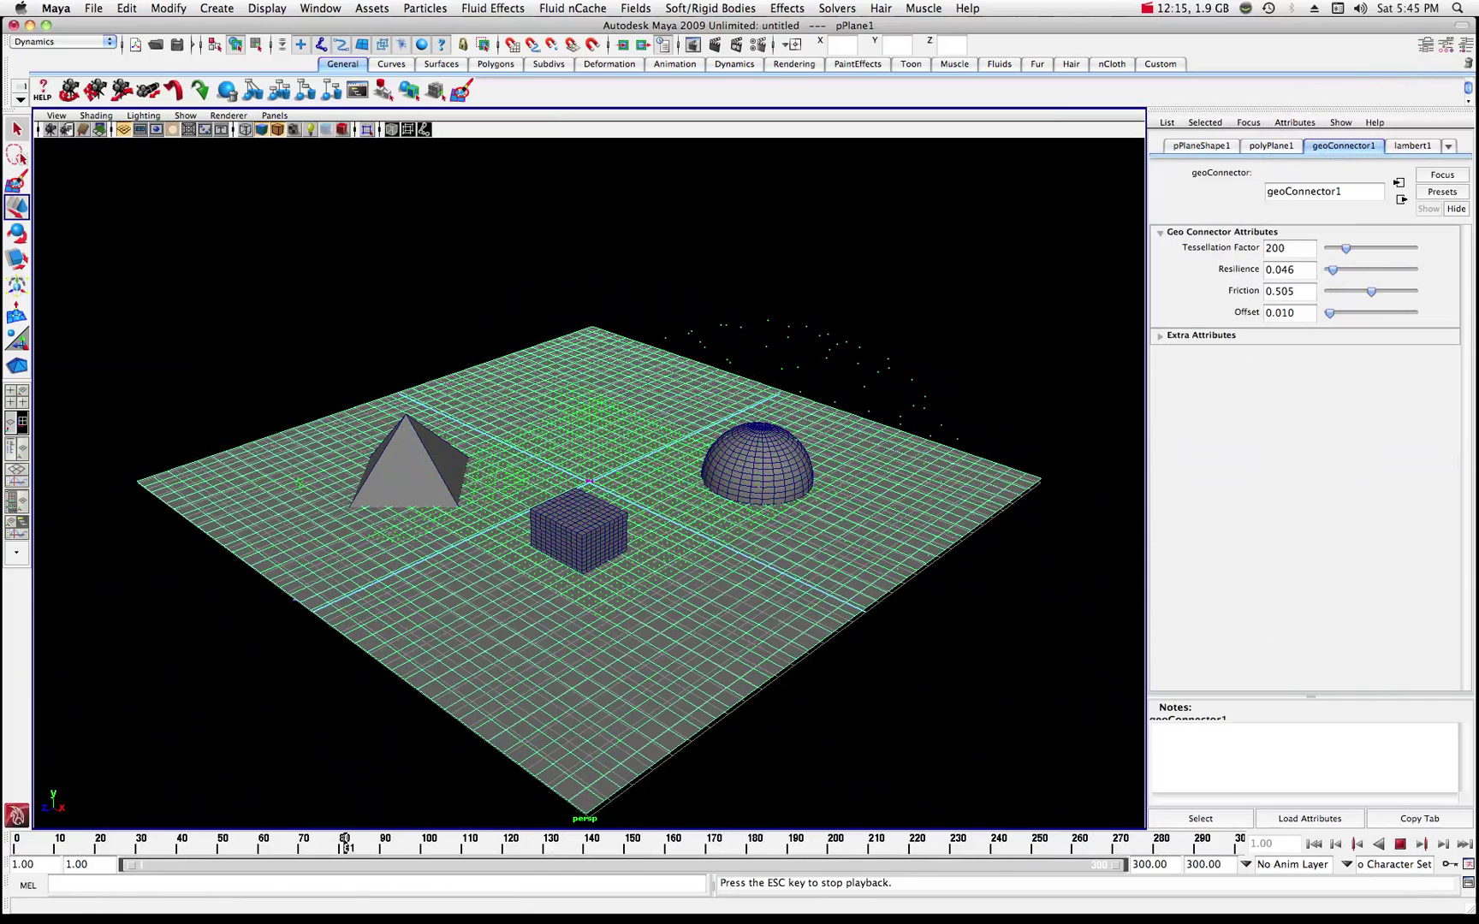
{"action": "left_click", "coordinate": [1400, 845]}
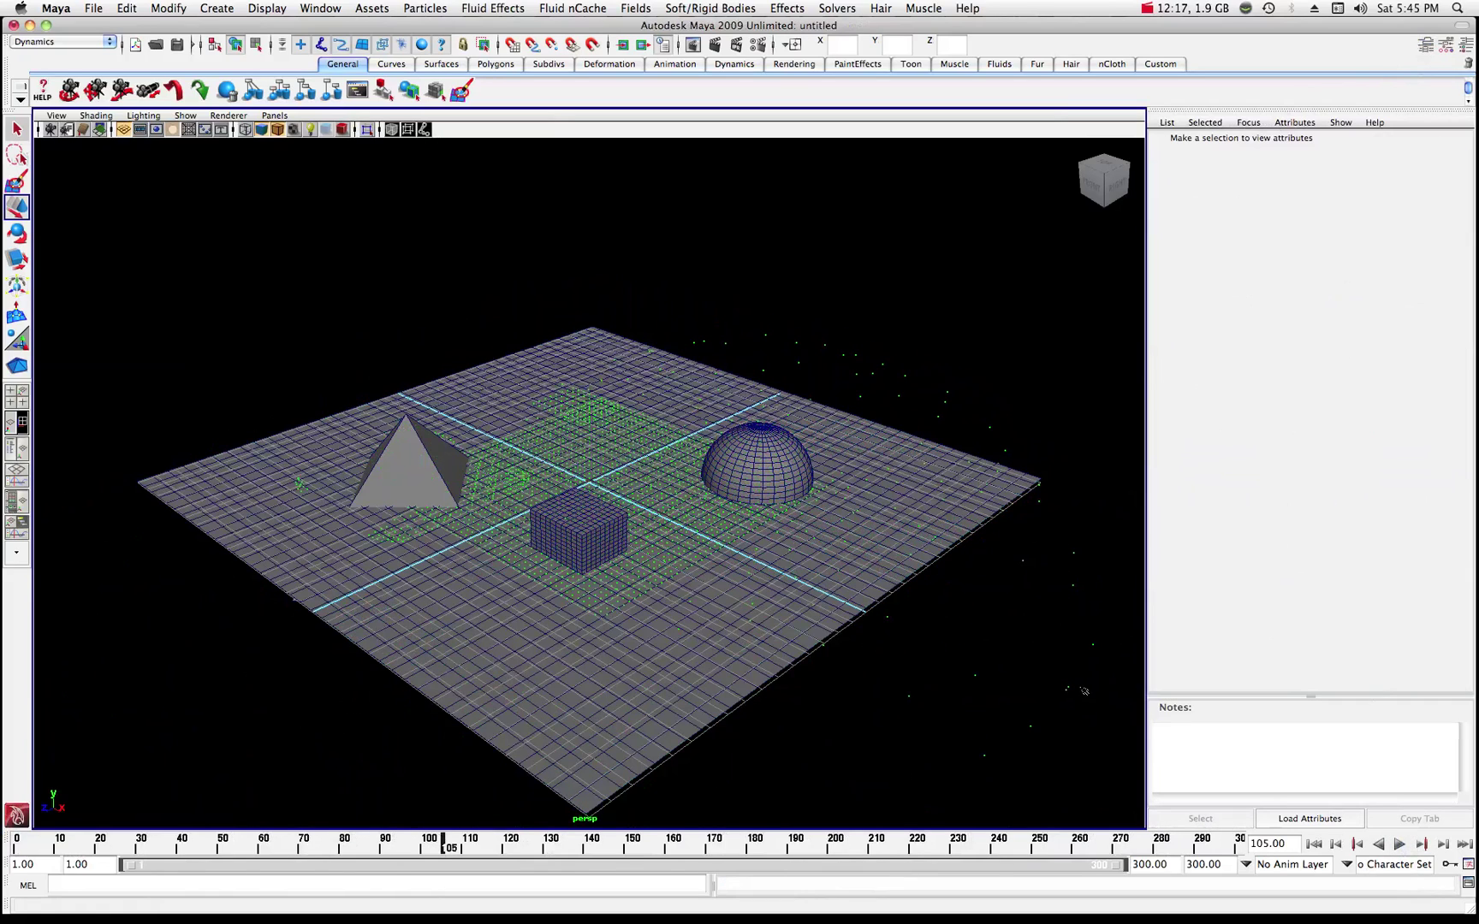
Clear the selection, rewind to frame 1 and replay the simulation to examine how the particles settle on the plane.
{"action": "left_click", "coordinate": [155, 814]}
{"action": "left_click", "coordinate": [19, 843]}
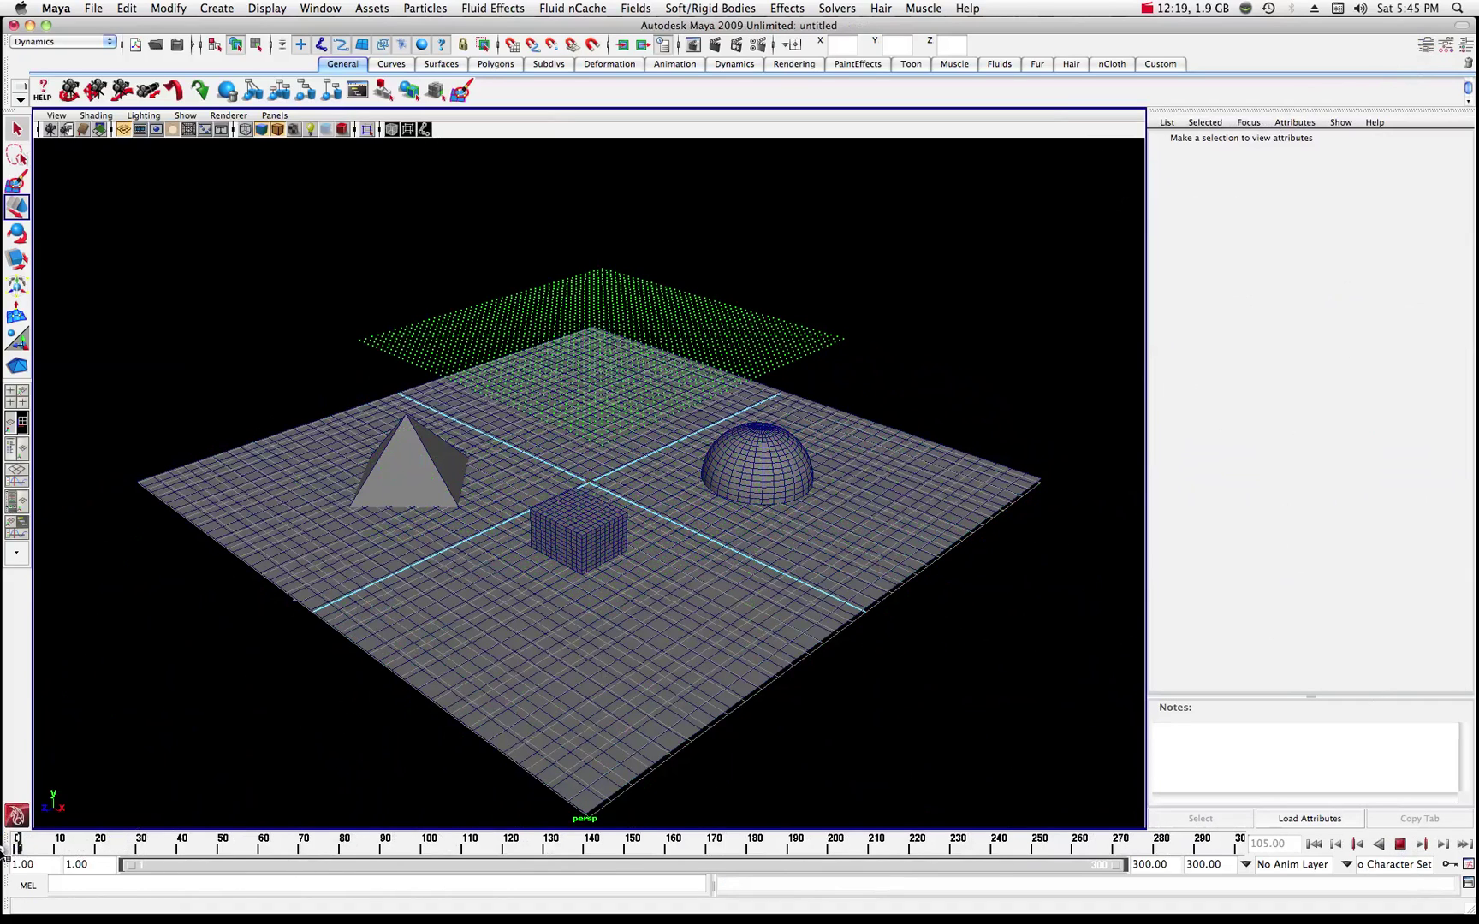
{"action": "left_click", "coordinate": [1399, 843]}
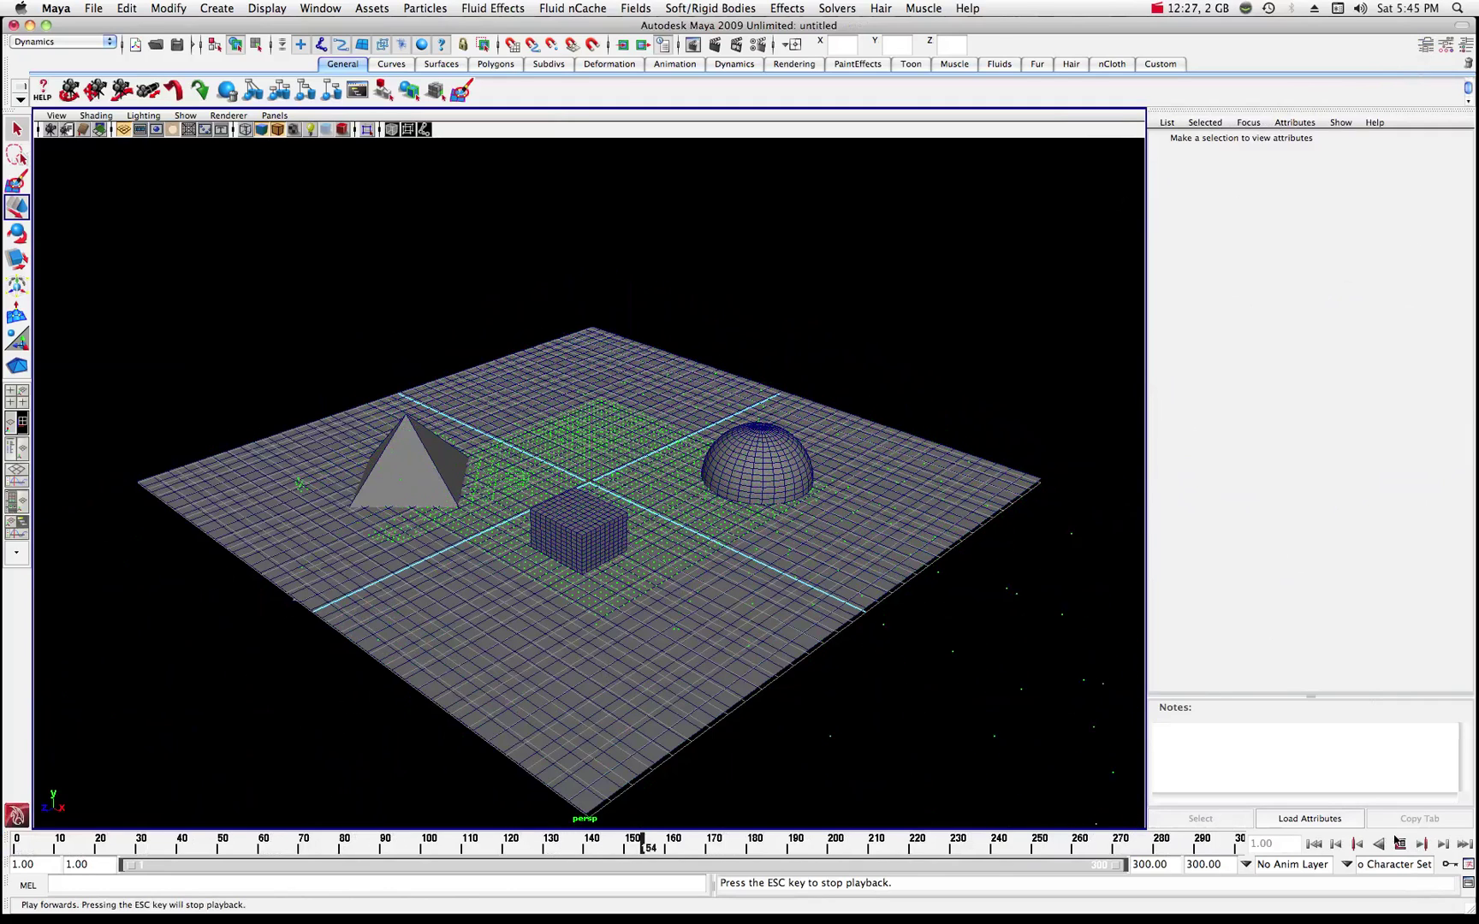
Stop the playback, rewind to frame 1 and lower the ground plane's collision friction to its minimum in geoConnector1.
{"action": "left_click", "coordinate": [1400, 844]}
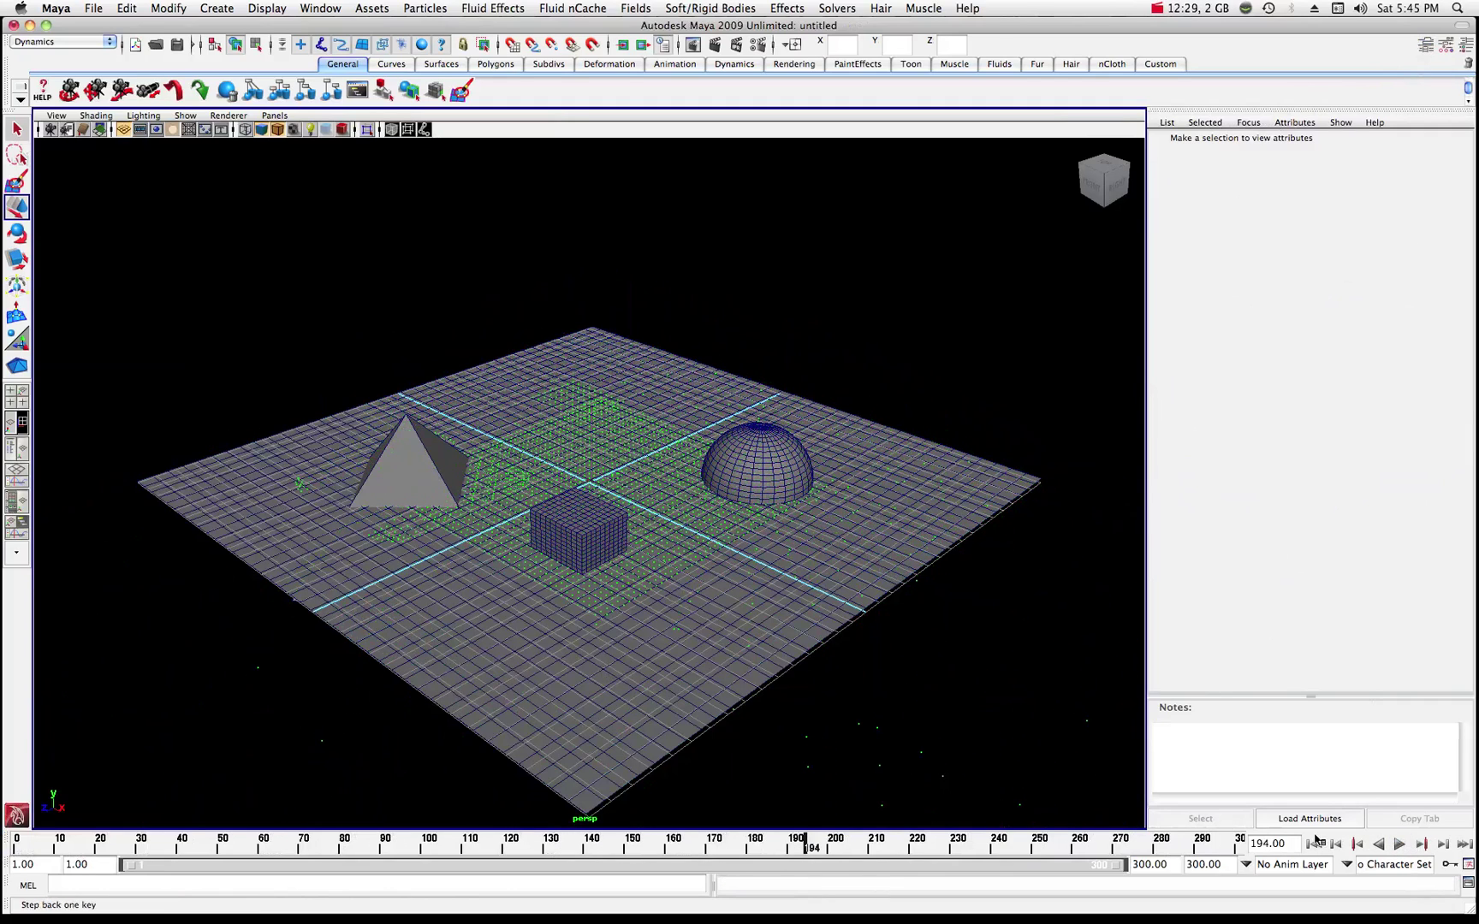
{"action": "left_click", "coordinate": [19, 844]}
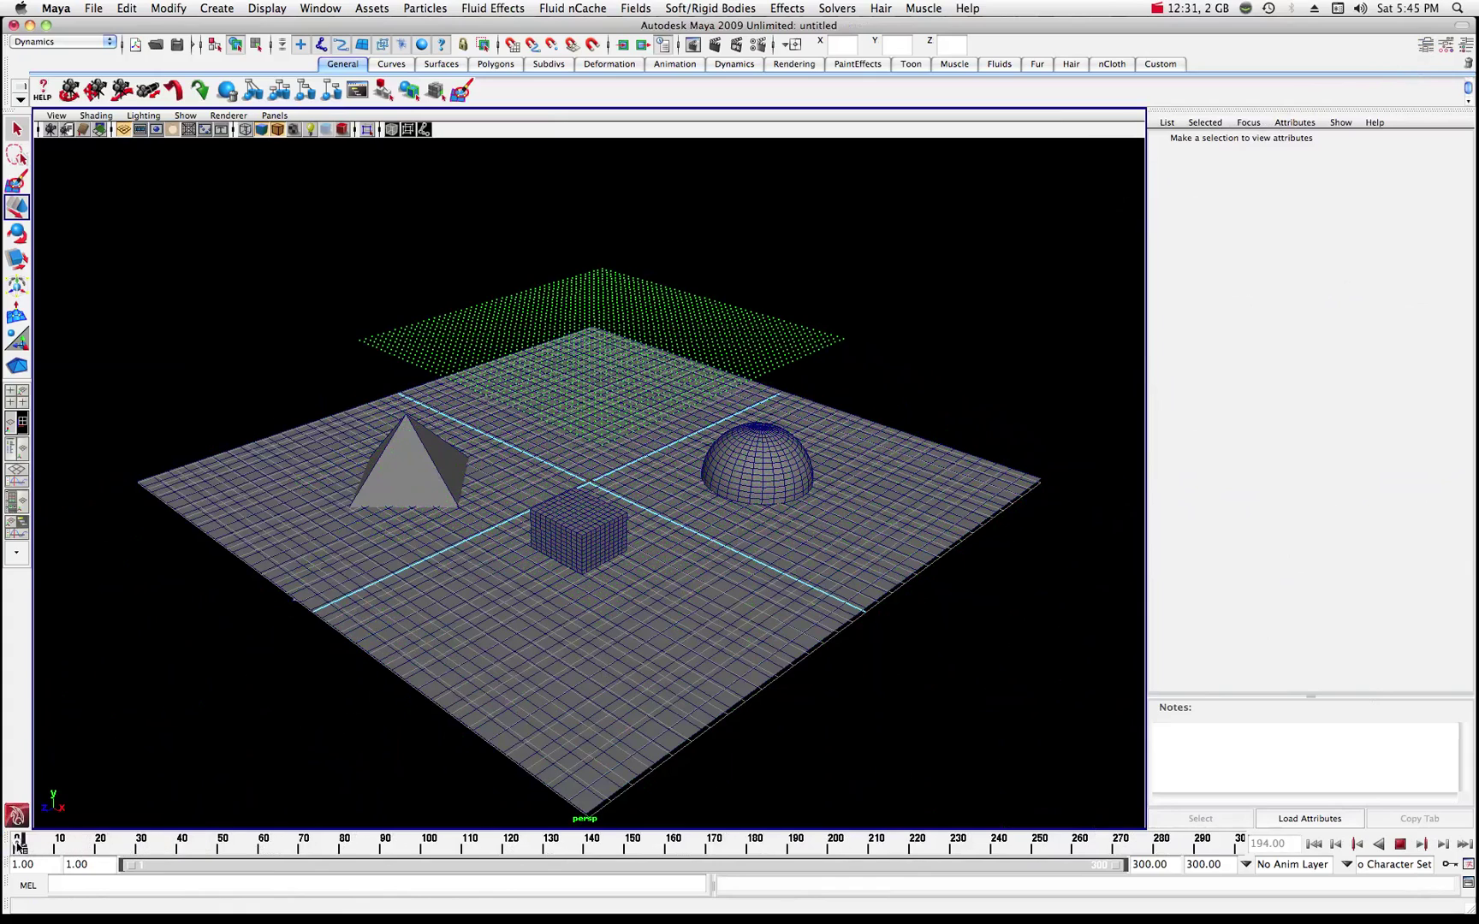
{"action": "left_click", "coordinate": [909, 484]}
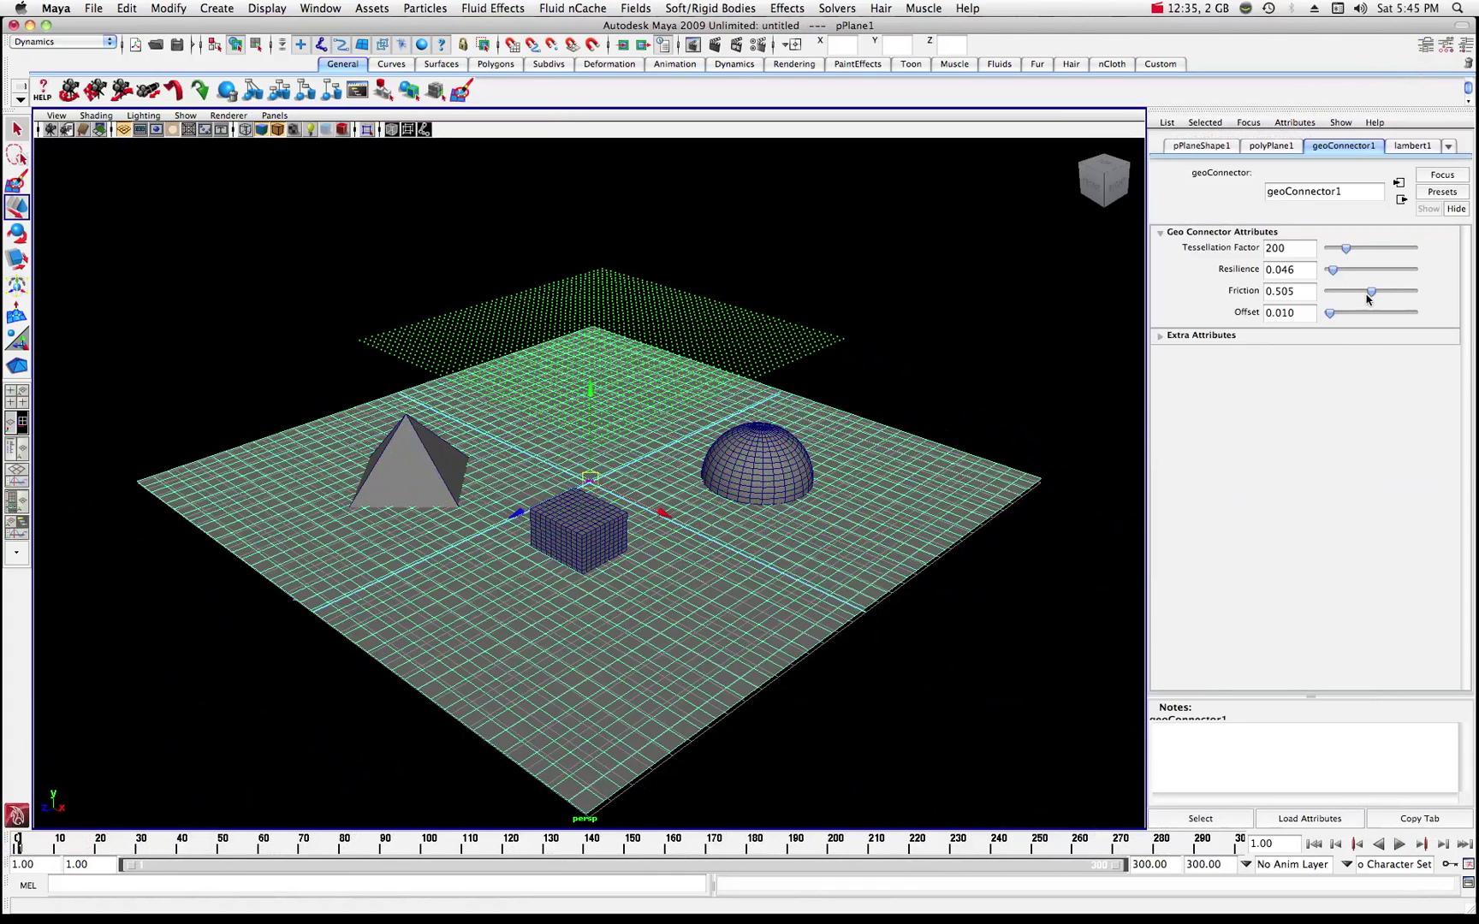
{"action": "left_click_drag", "start_coordinate": [1367, 296], "coordinate": [1307, 291]}
Reduce the collision resilience of the pyramid, the cube and the sphere, setting the sphere's geoConnector2 resilience to about 0.532.
{"action": "left_click", "coordinate": [749, 448]}
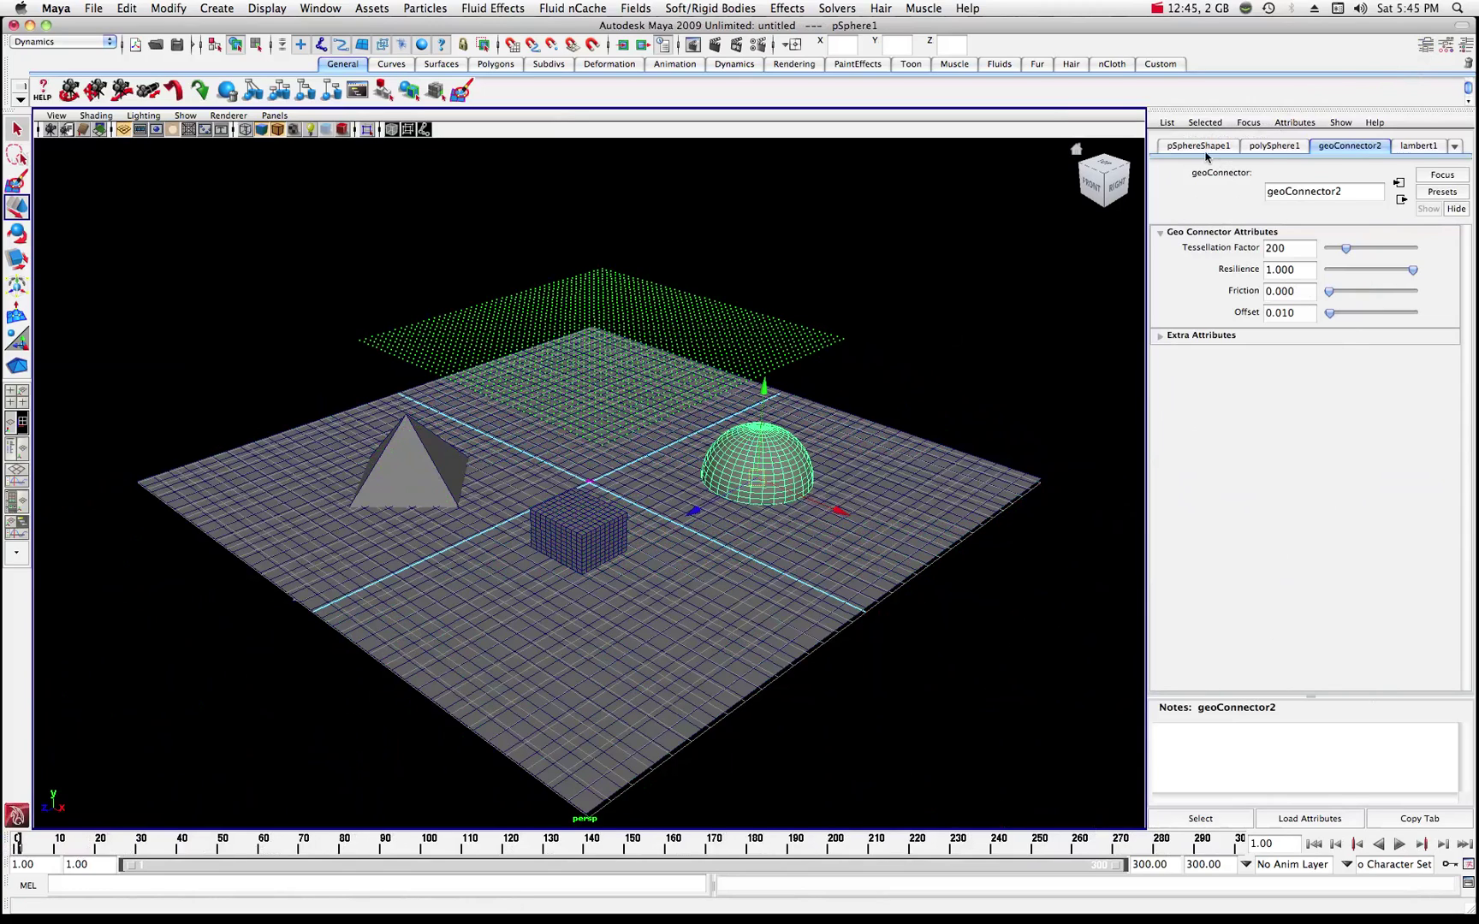
{"action": "left_click", "coordinate": [601, 523]}
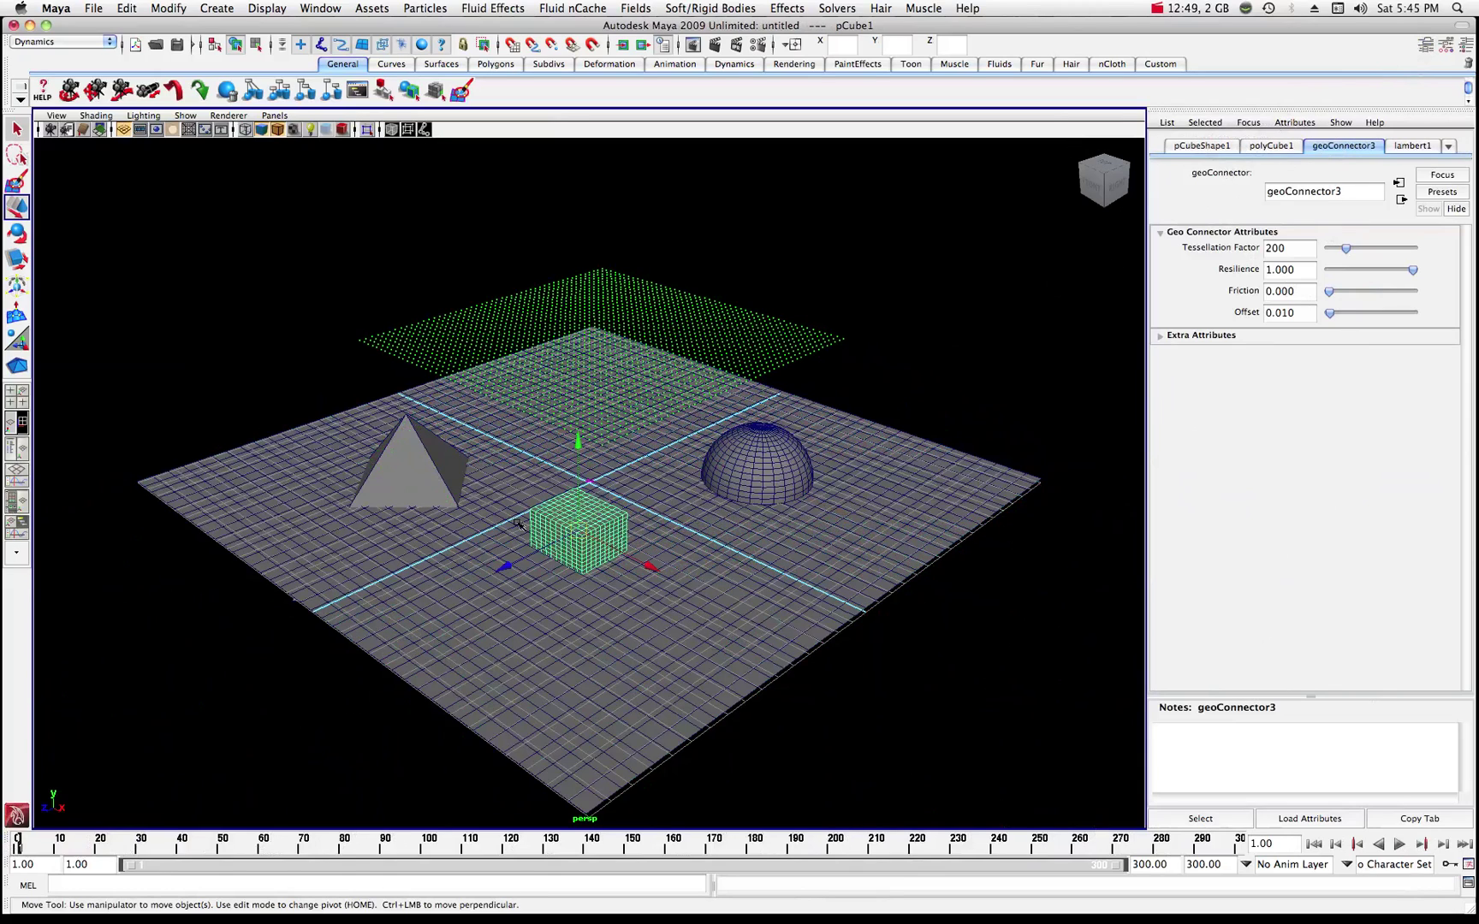
{"action": "left_click", "coordinate": [420, 477]}
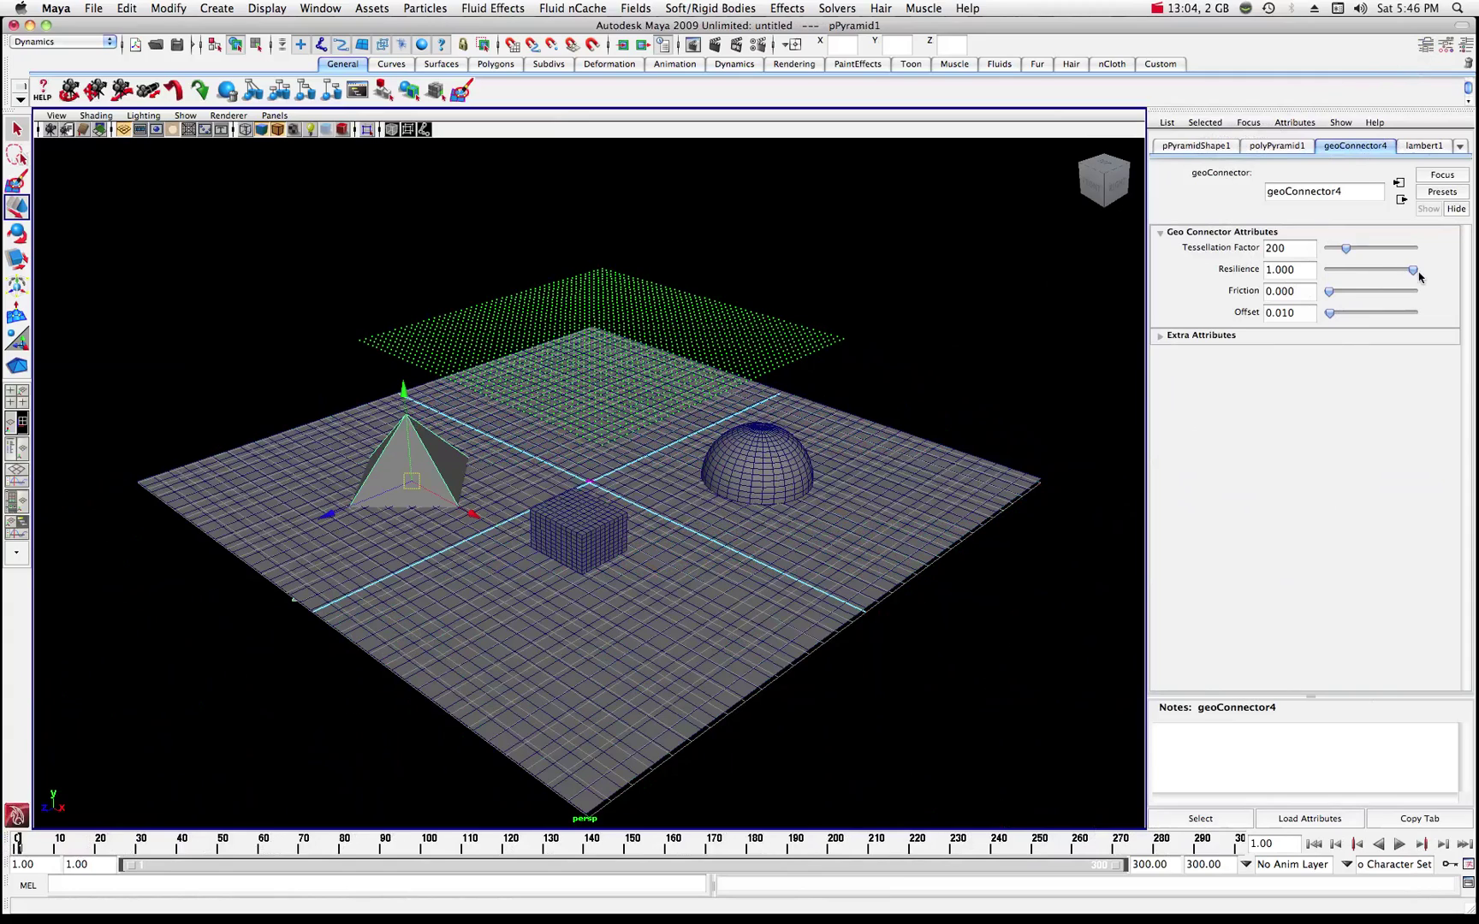
{"action": "left_click_drag", "start_coordinate": [1412, 270], "coordinate": [1385, 274]}
{"action": "left_click", "coordinate": [600, 525]}
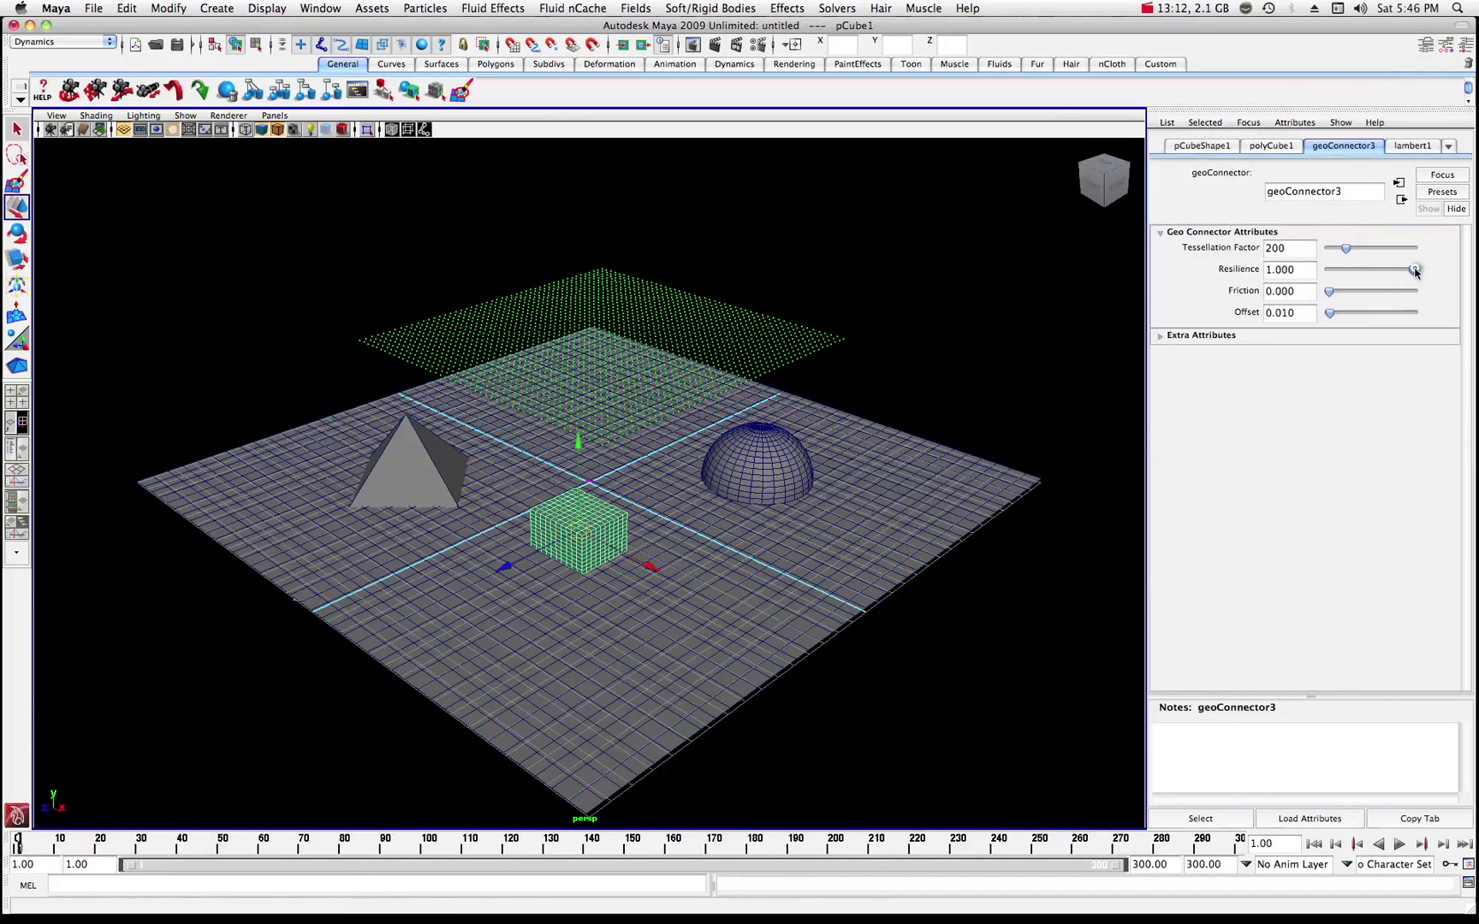
{"action": "left_click_drag", "start_coordinate": [1414, 272], "coordinate": [1374, 274]}
{"action": "key", "text": "z"}
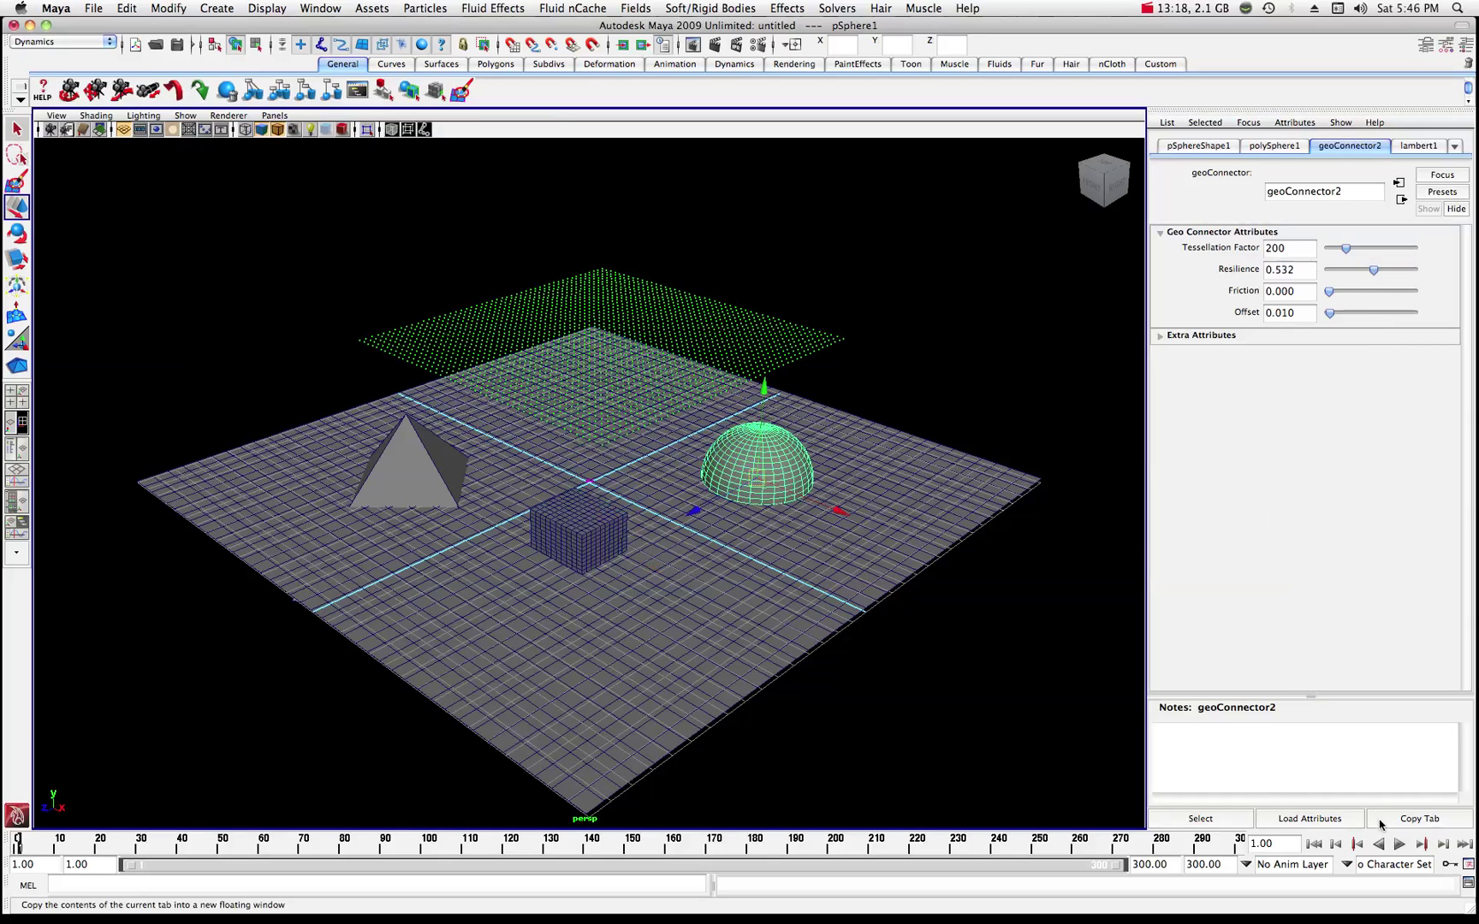
Play the simulation to check how the particles bounce with the reduced object resilience, and rewind to frame 1.
{"action": "left_click", "coordinate": [1399, 845]}
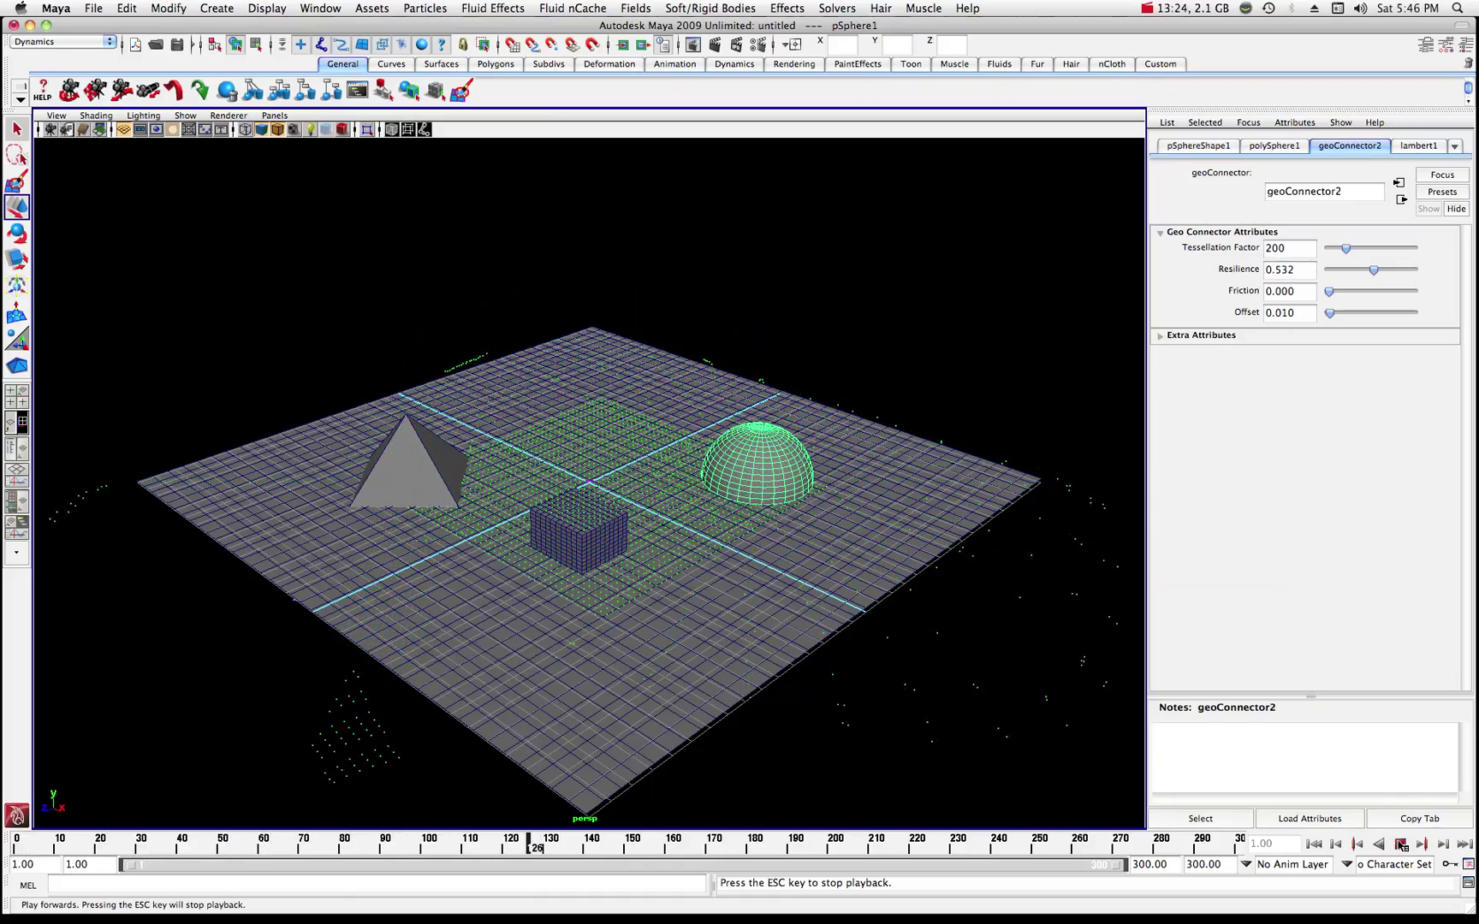
{"action": "left_click", "coordinate": [1400, 845]}
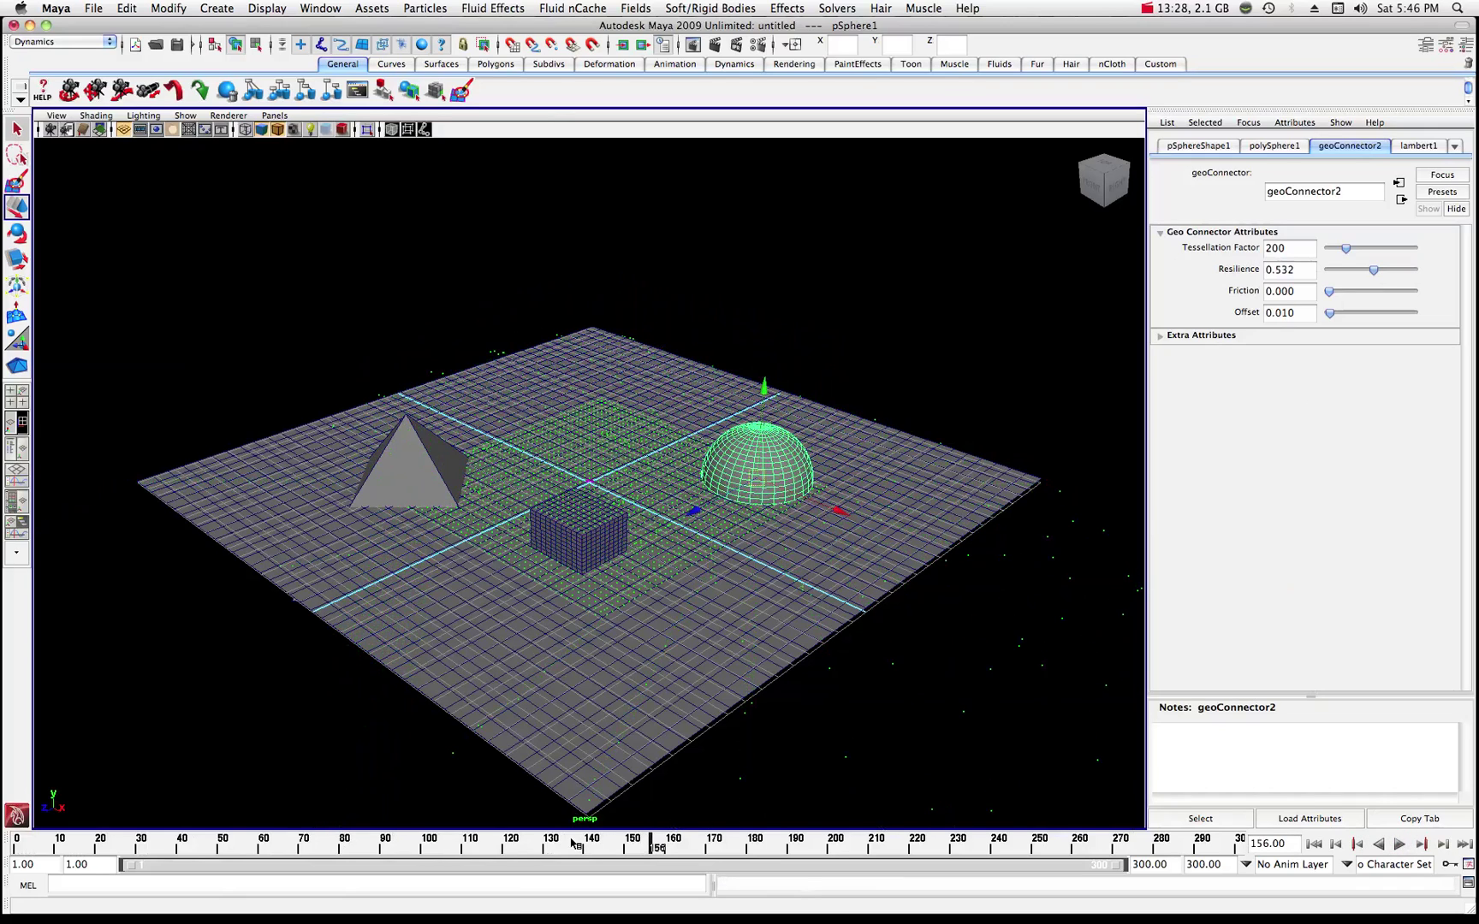
{"action": "mouse_move", "coordinate": [557, 845]}
{"action": "left_mouse_down"}
{"action": "mouse_move", "coordinate": [17, 843]}
{"action": "mouse_move", "coordinate": [9, 826]}
{"action": "left_mouse_up"}
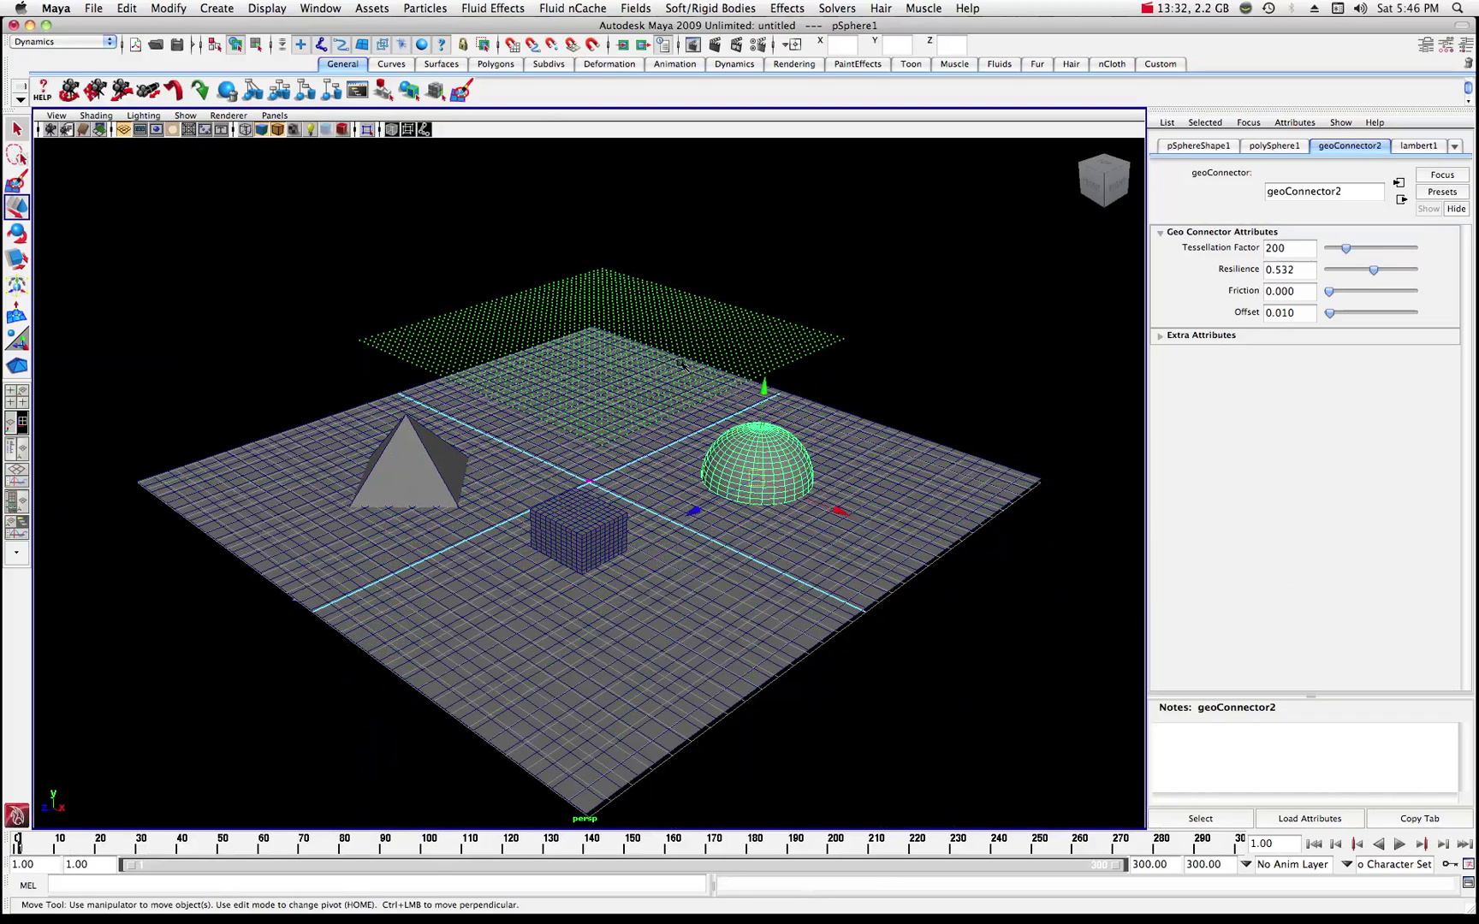
Select the particle grid and set its particleShape1 render type to Blobby Surface (s/w).
{"action": "left_click", "coordinate": [637, 301]}
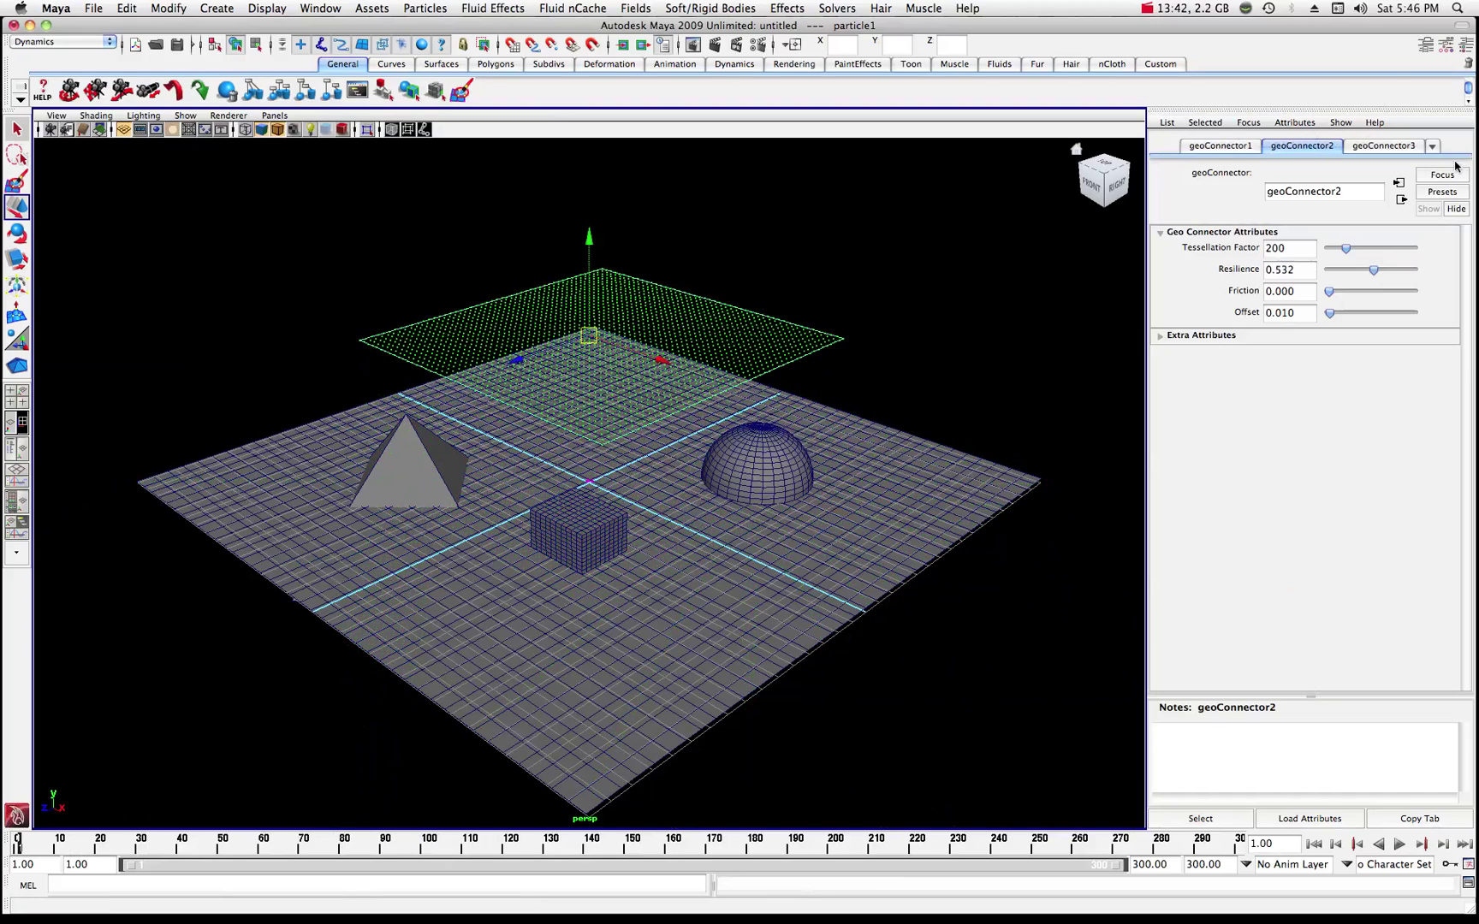
{"action": "left_click", "coordinate": [1433, 145]}
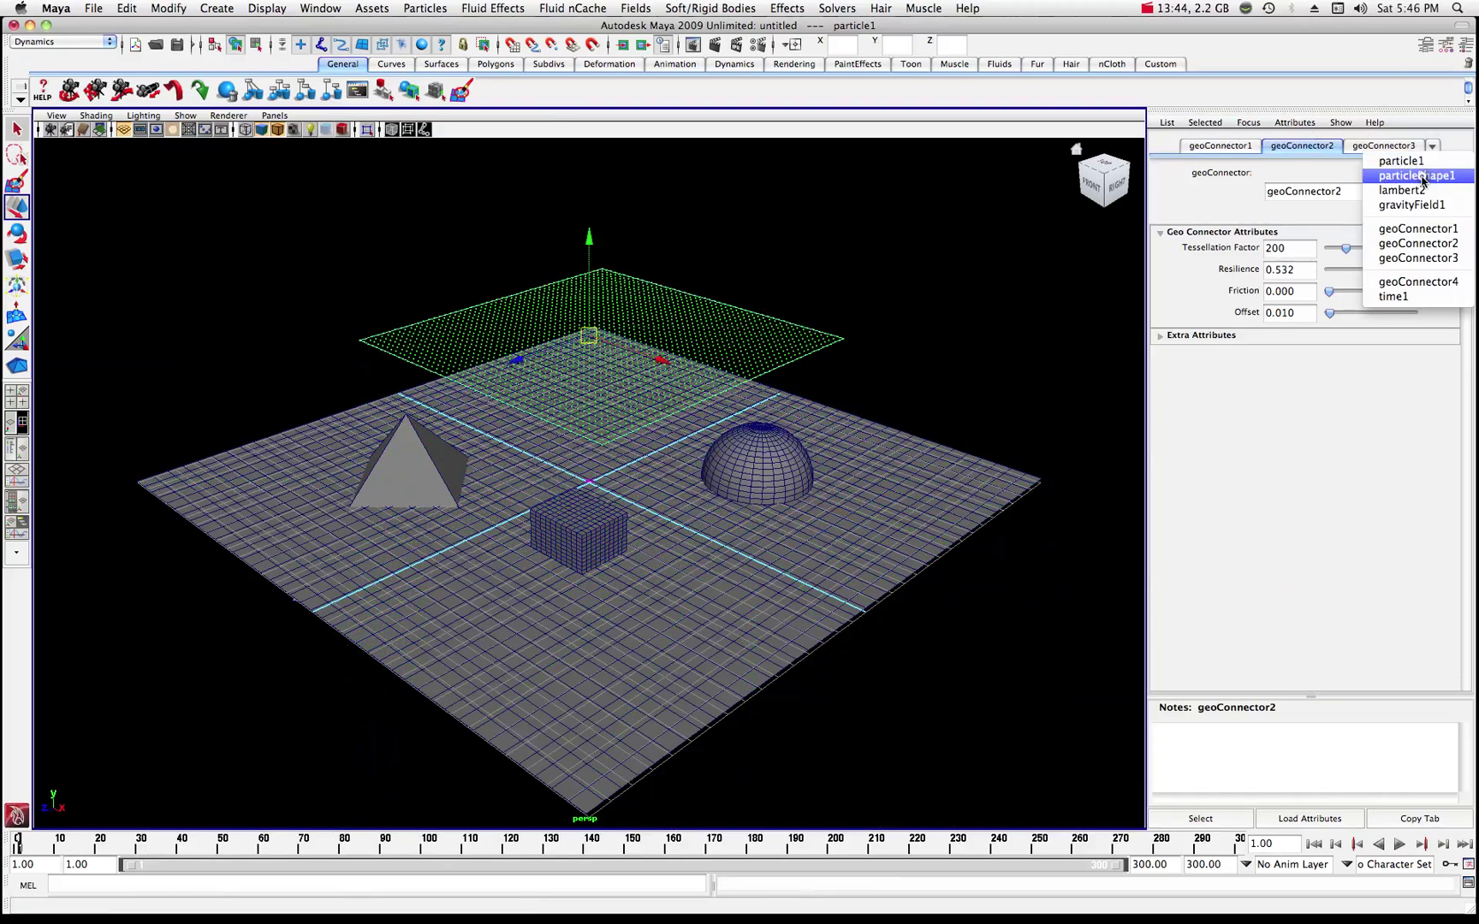
{"action": "left_click", "coordinate": [1424, 168]}
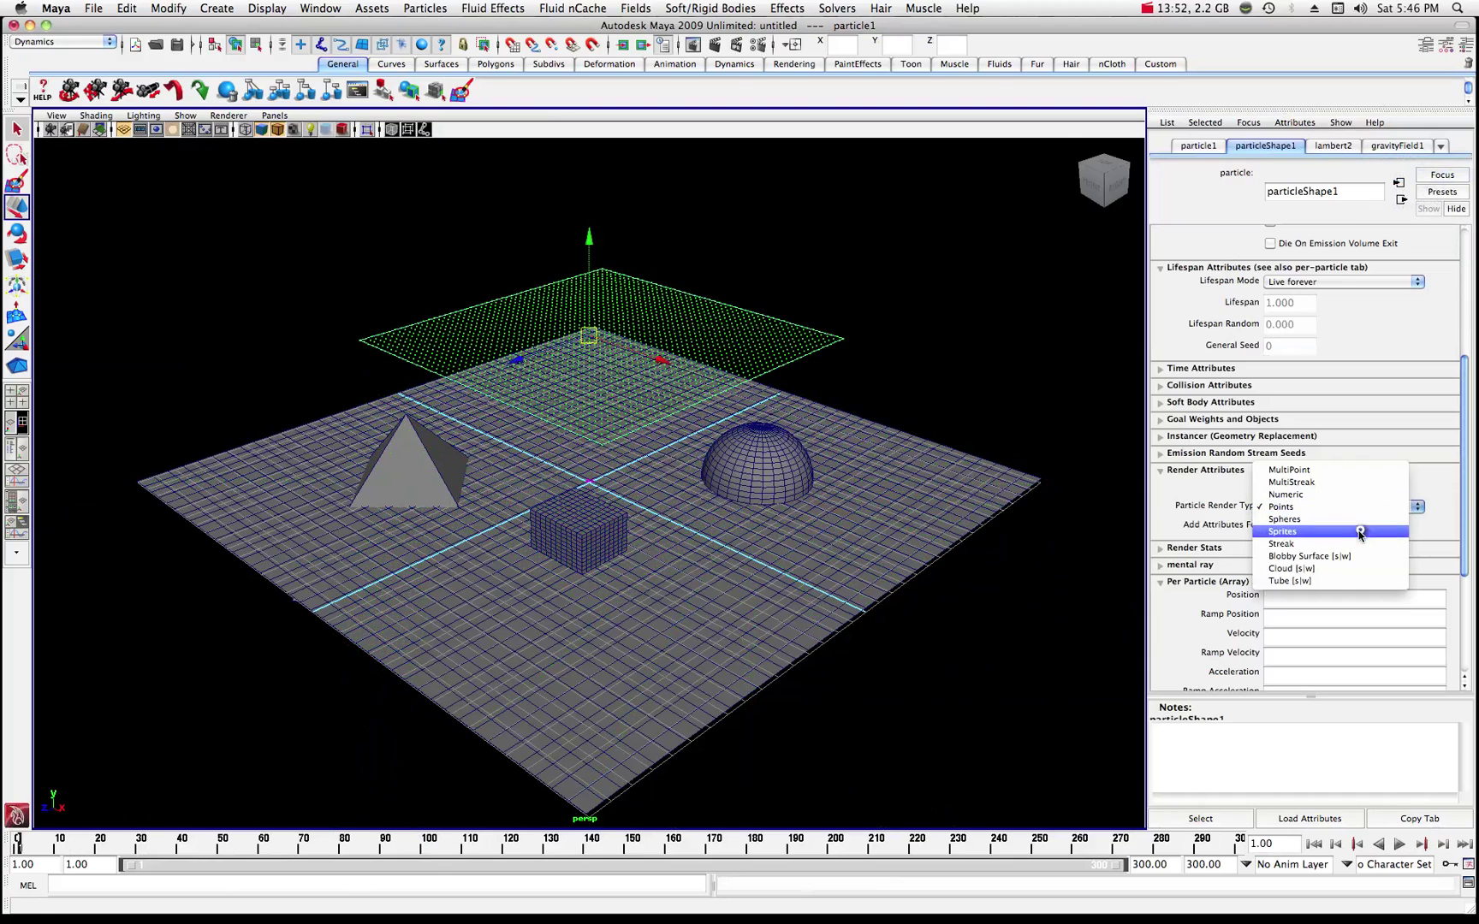
{"action": "left_click", "coordinate": [1310, 557]}
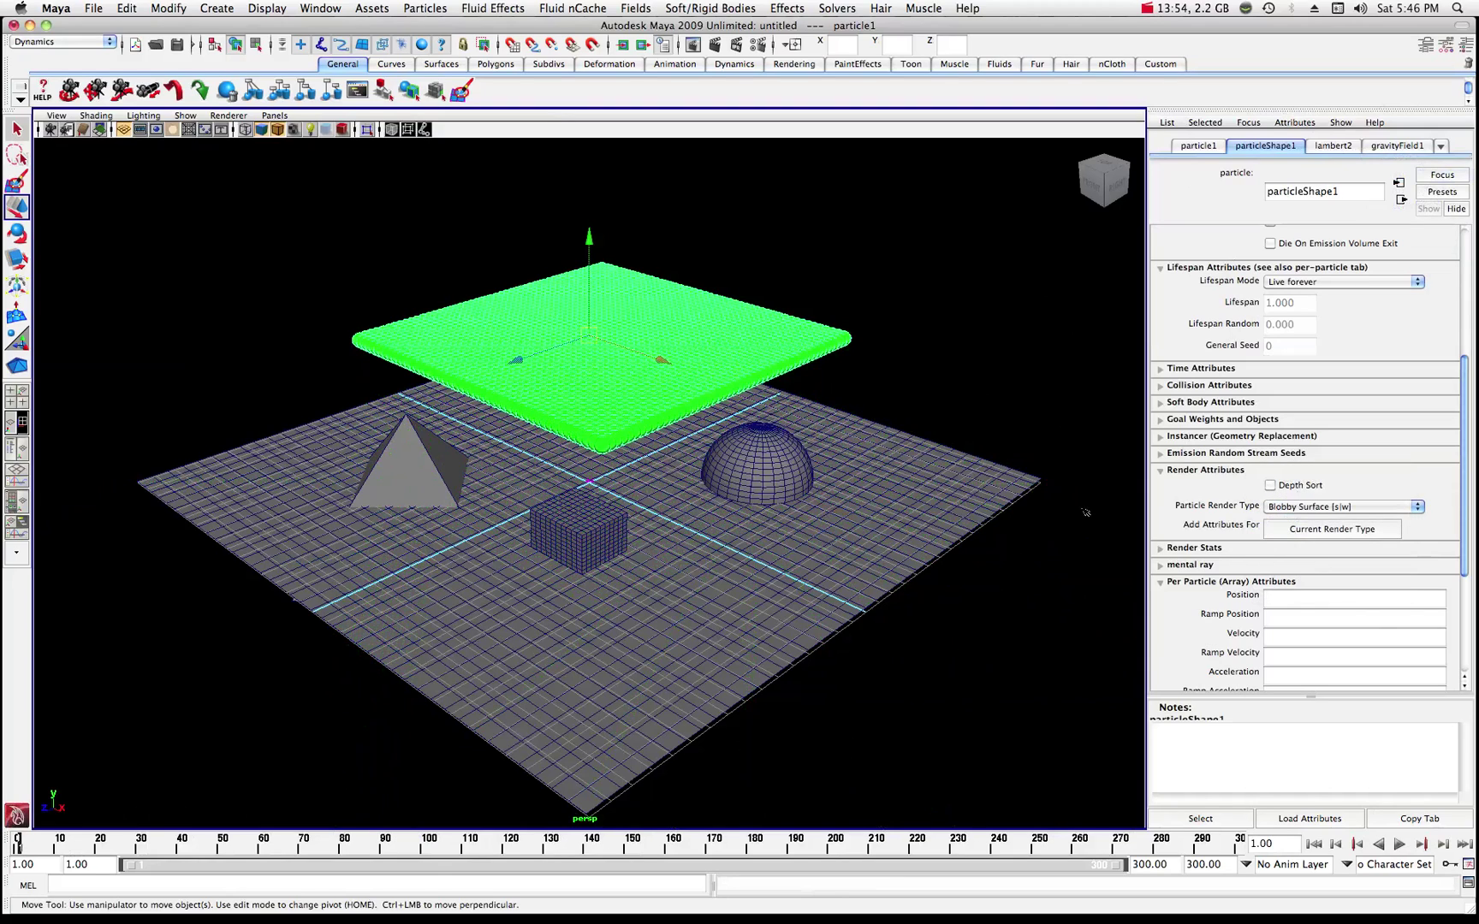
Play the simulation to check how the blobby particles fall and collide, and return to frame 1.
{"action": "left_click", "coordinate": [1400, 845]}
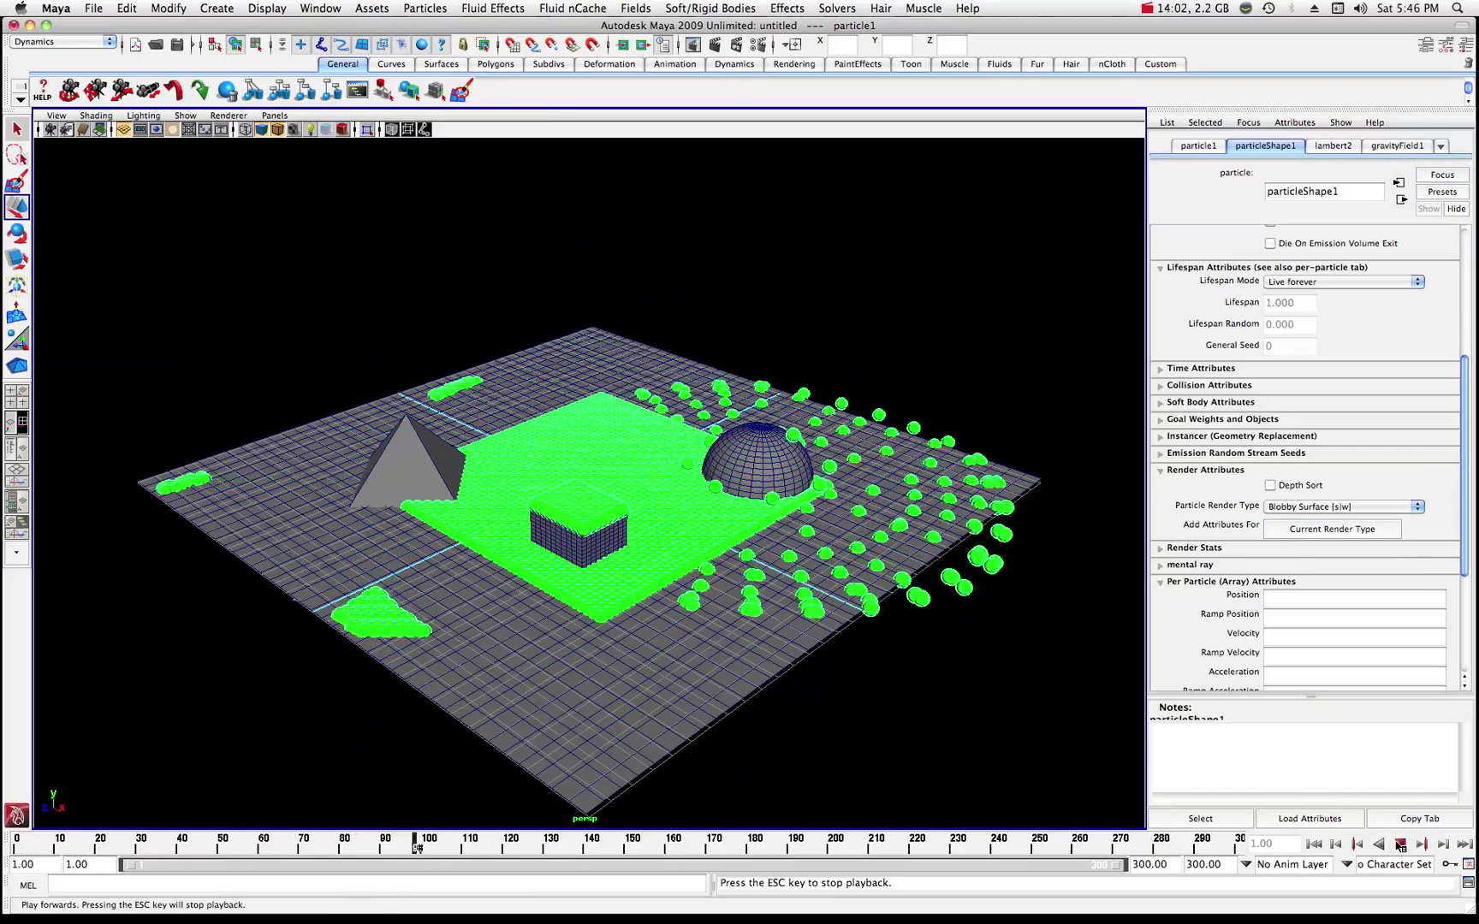
{"action": "left_click", "coordinate": [1400, 845]}
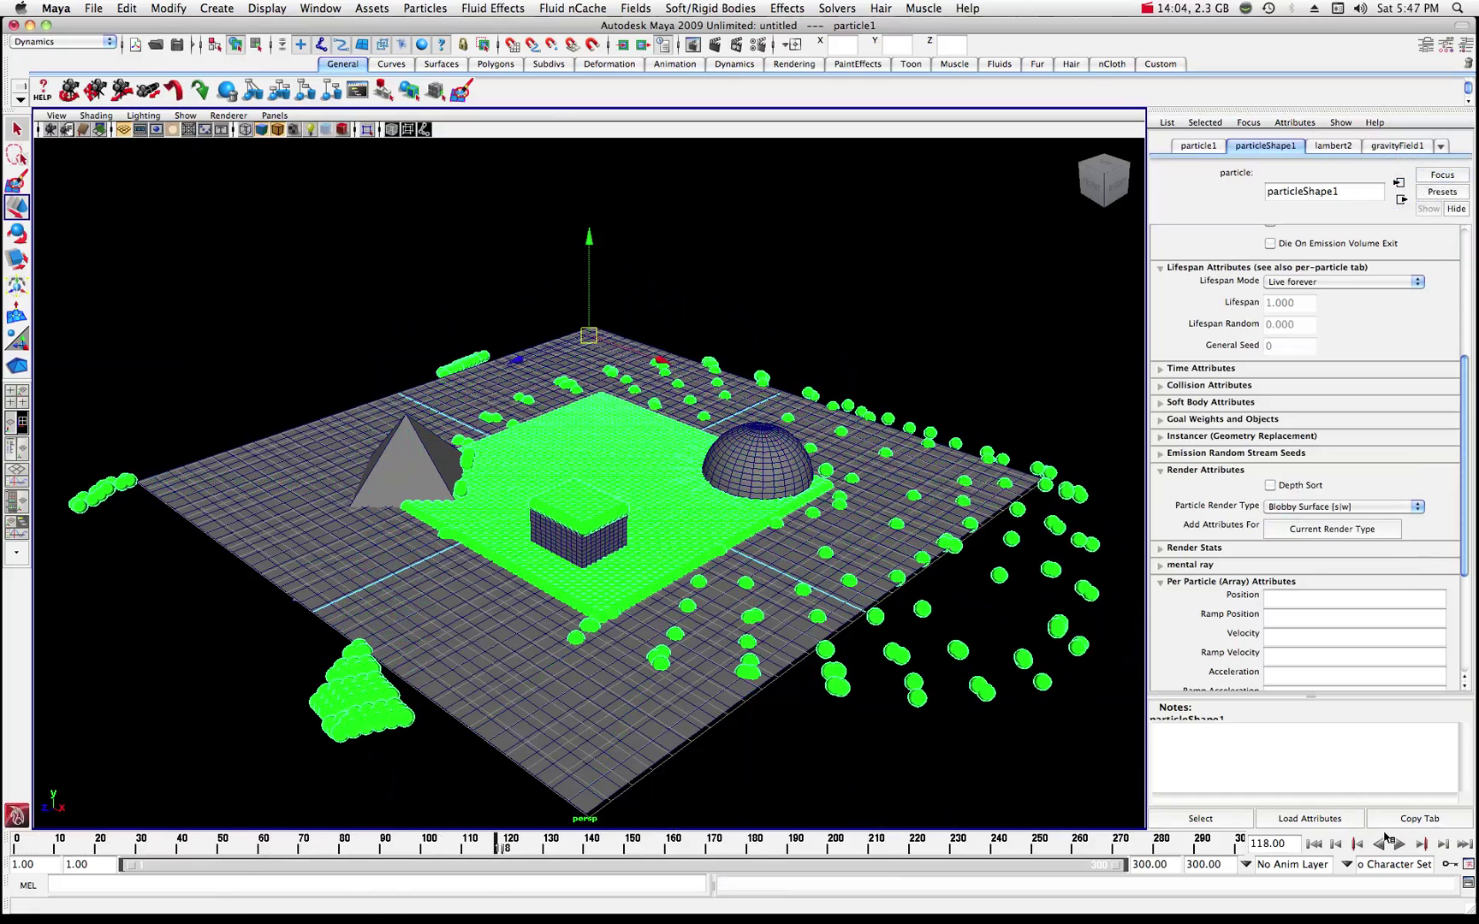
{"action": "left_click_drag", "start_coordinate": [342, 840], "coordinate": [37, 836]}
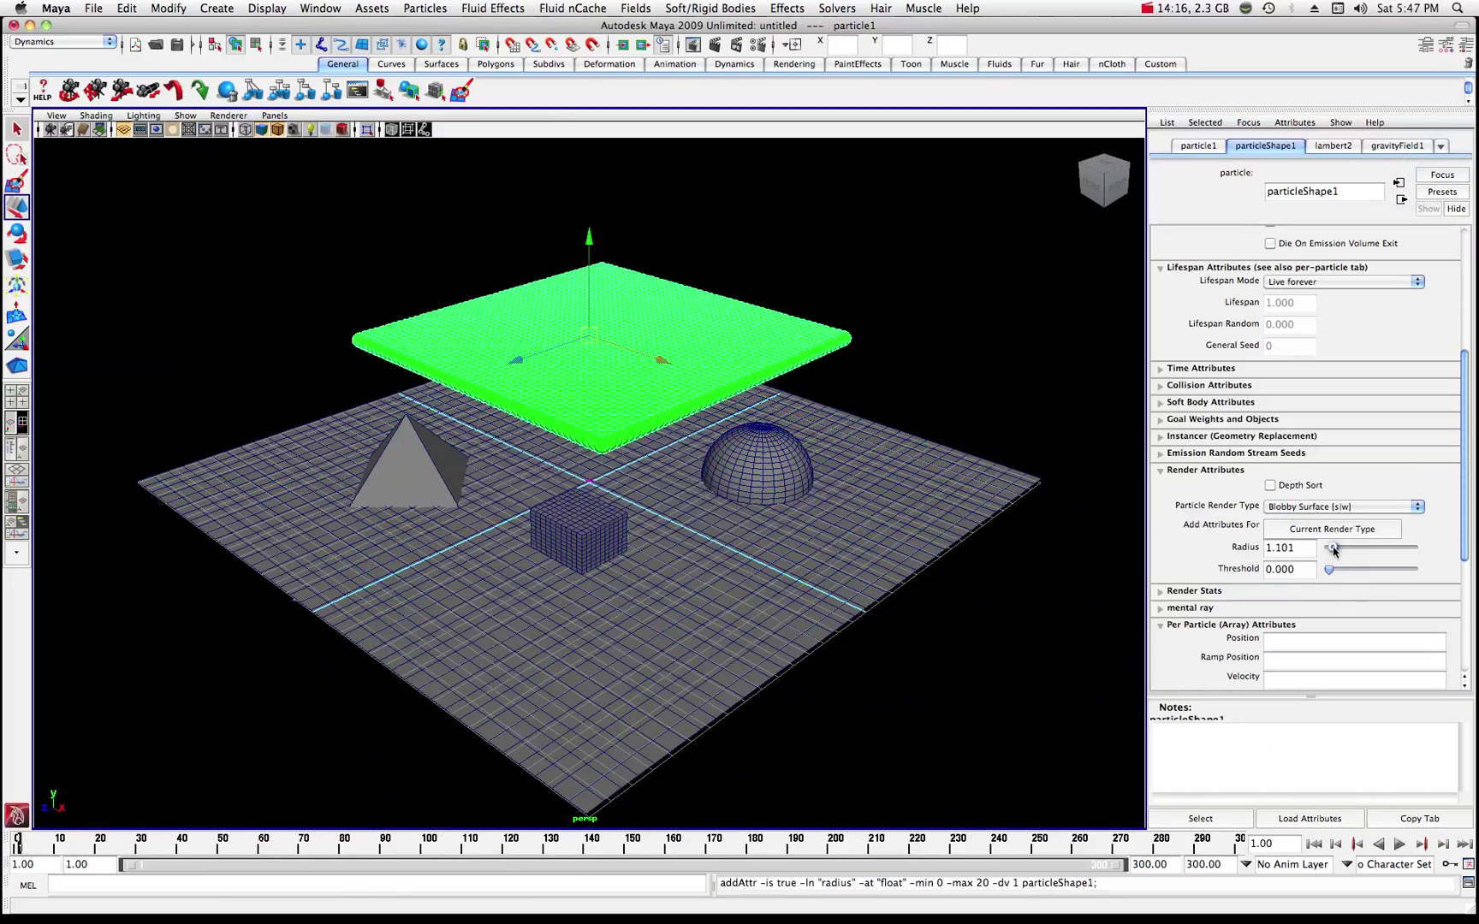
Add the attributes for the blobby render type, set the particle radius to about 3.486 and play the simulation to test it.
{"action": "left_click_drag", "start_coordinate": [1334, 550], "coordinate": [1343, 551]}
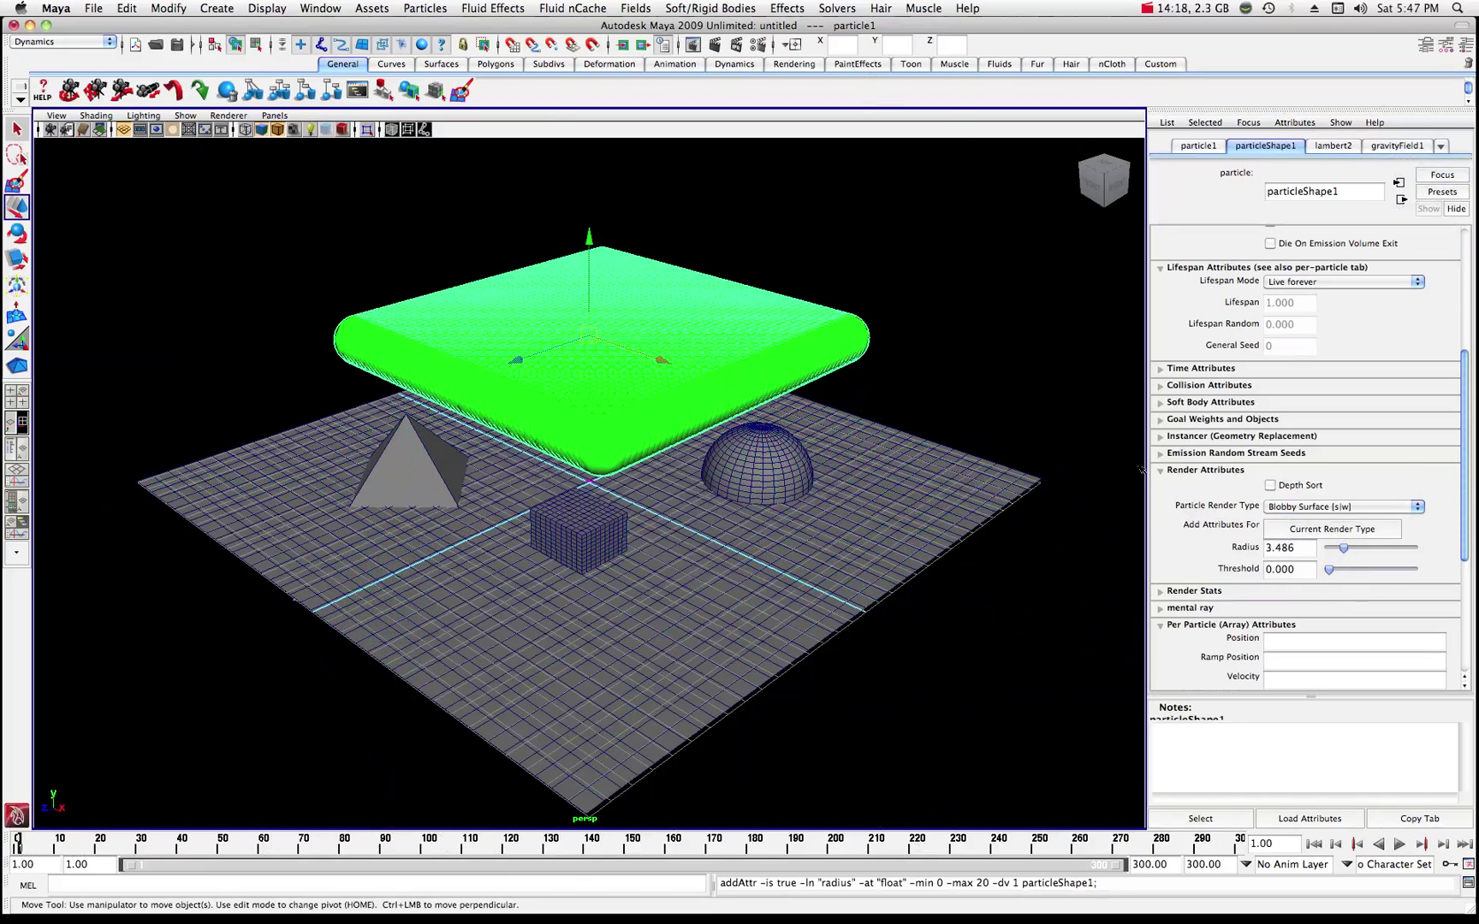
{"action": "left_click", "coordinate": [1399, 844]}
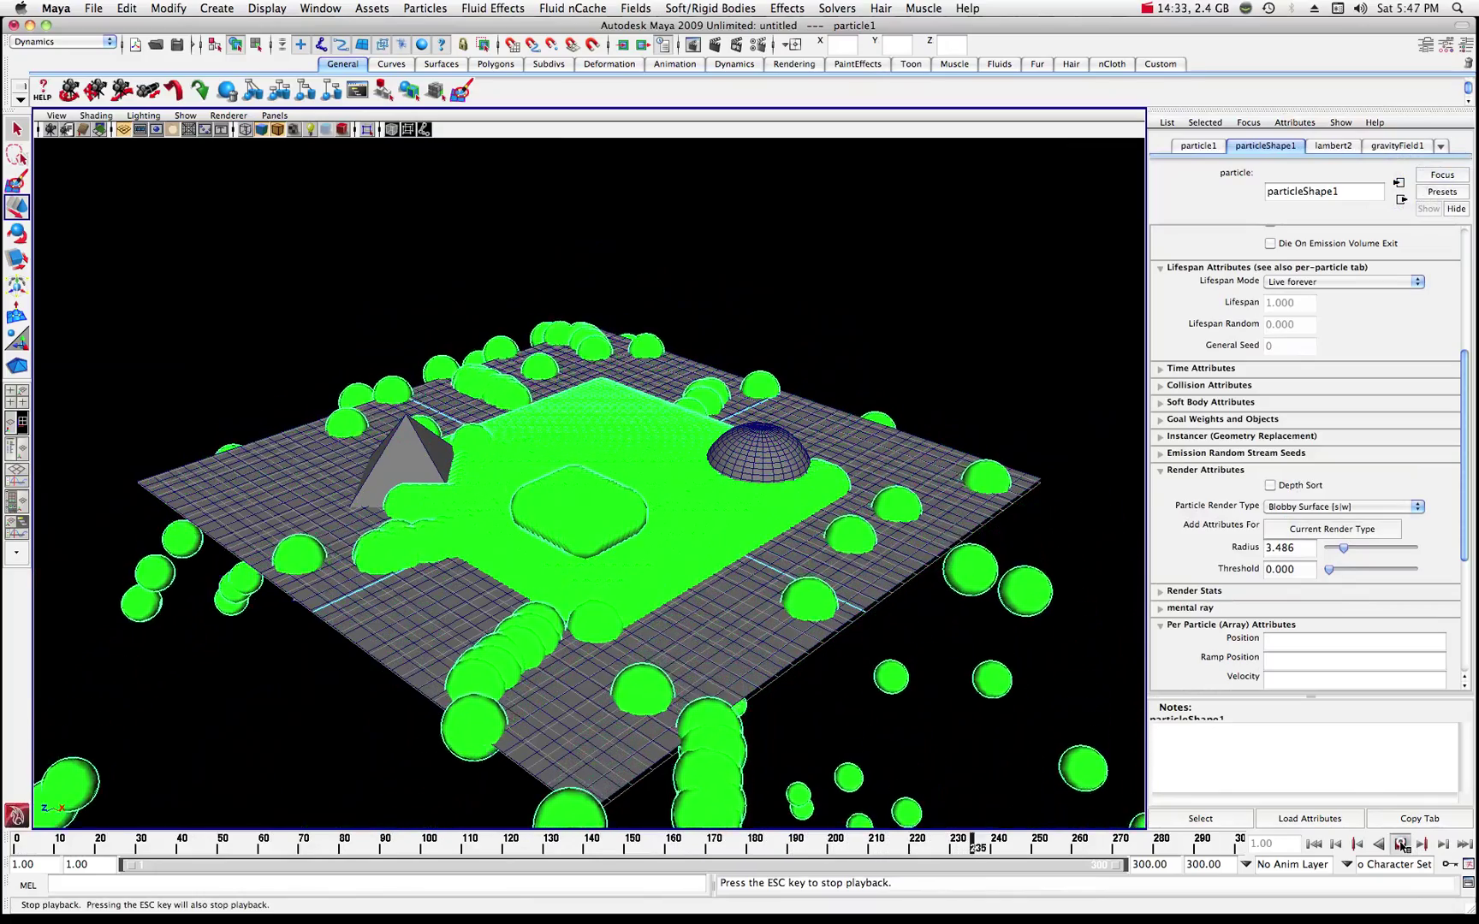
{"action": "left_click", "coordinate": [1401, 845]}
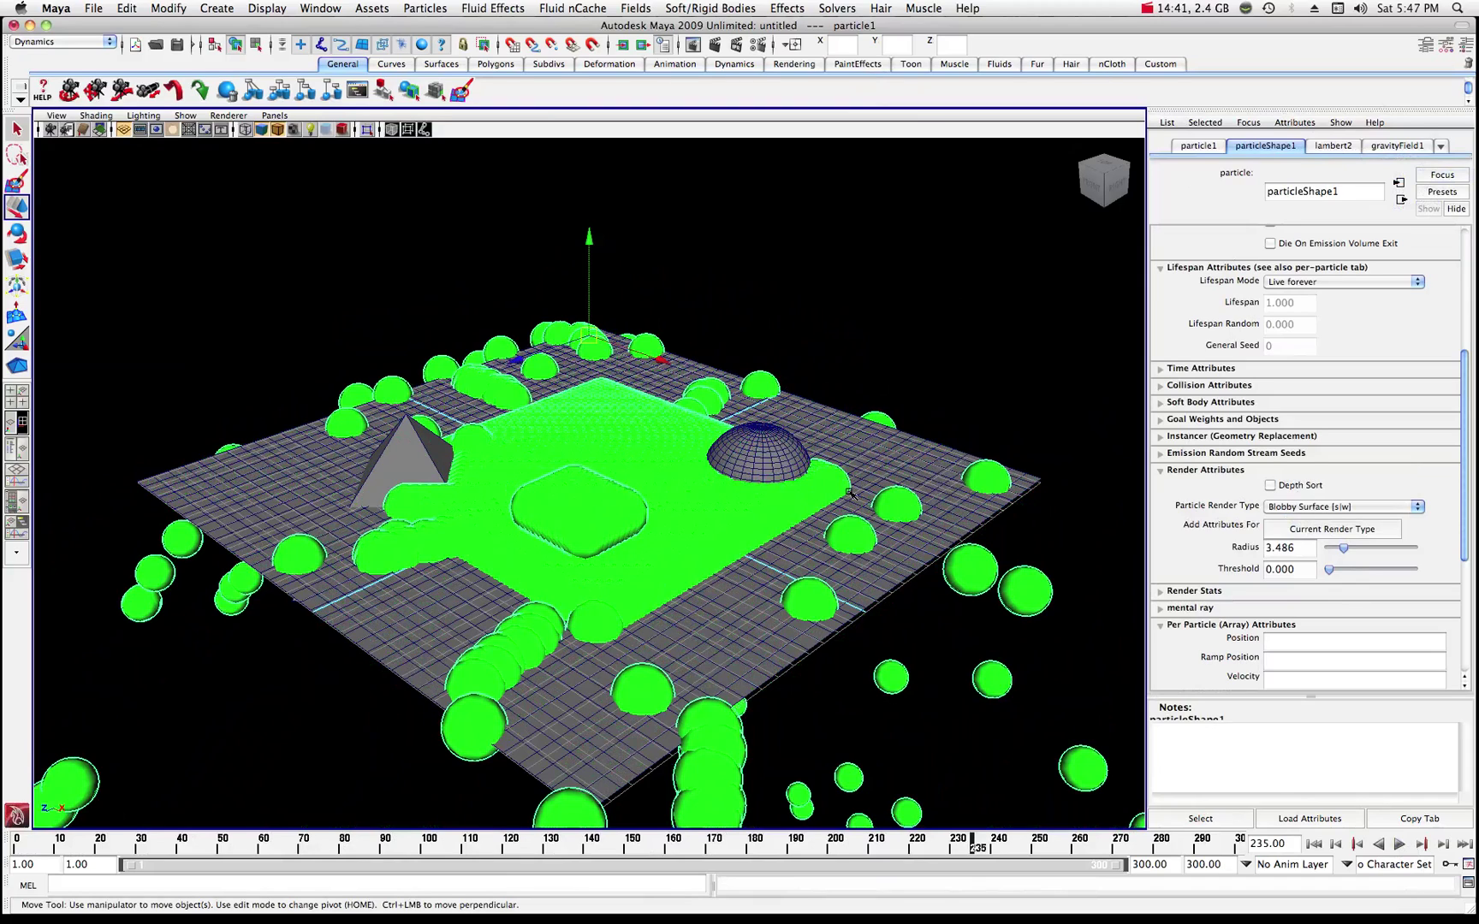
Show the gravityField1 attributes, rewind to frame 1 and replay the simulation to examine how fast the blobs fall.
{"action": "left_click", "coordinate": [1395, 146]}
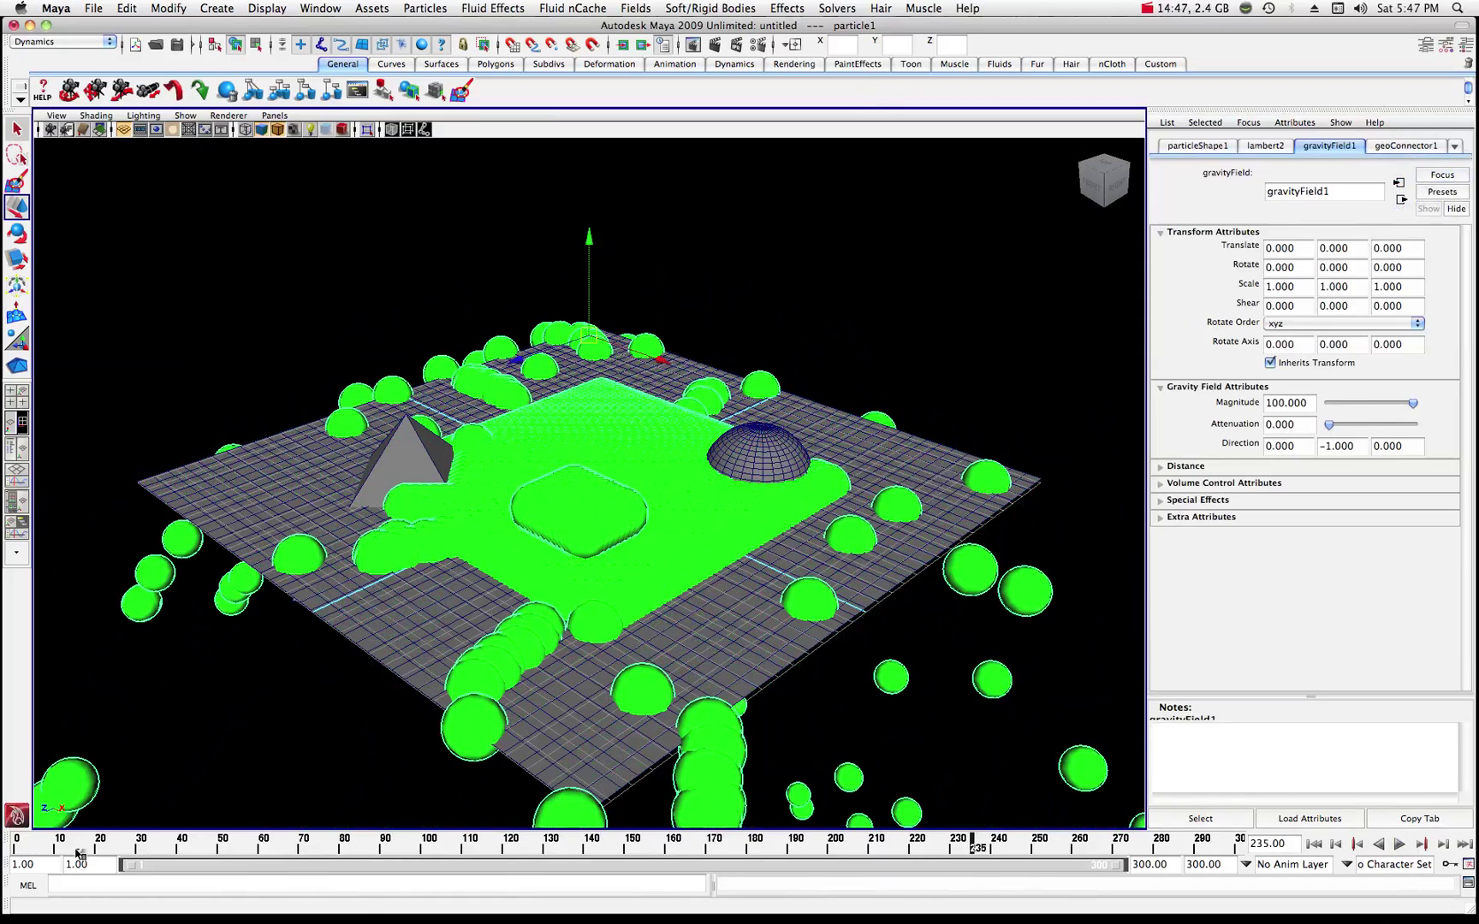
{"action": "key", "text": "alt+shift+v"}
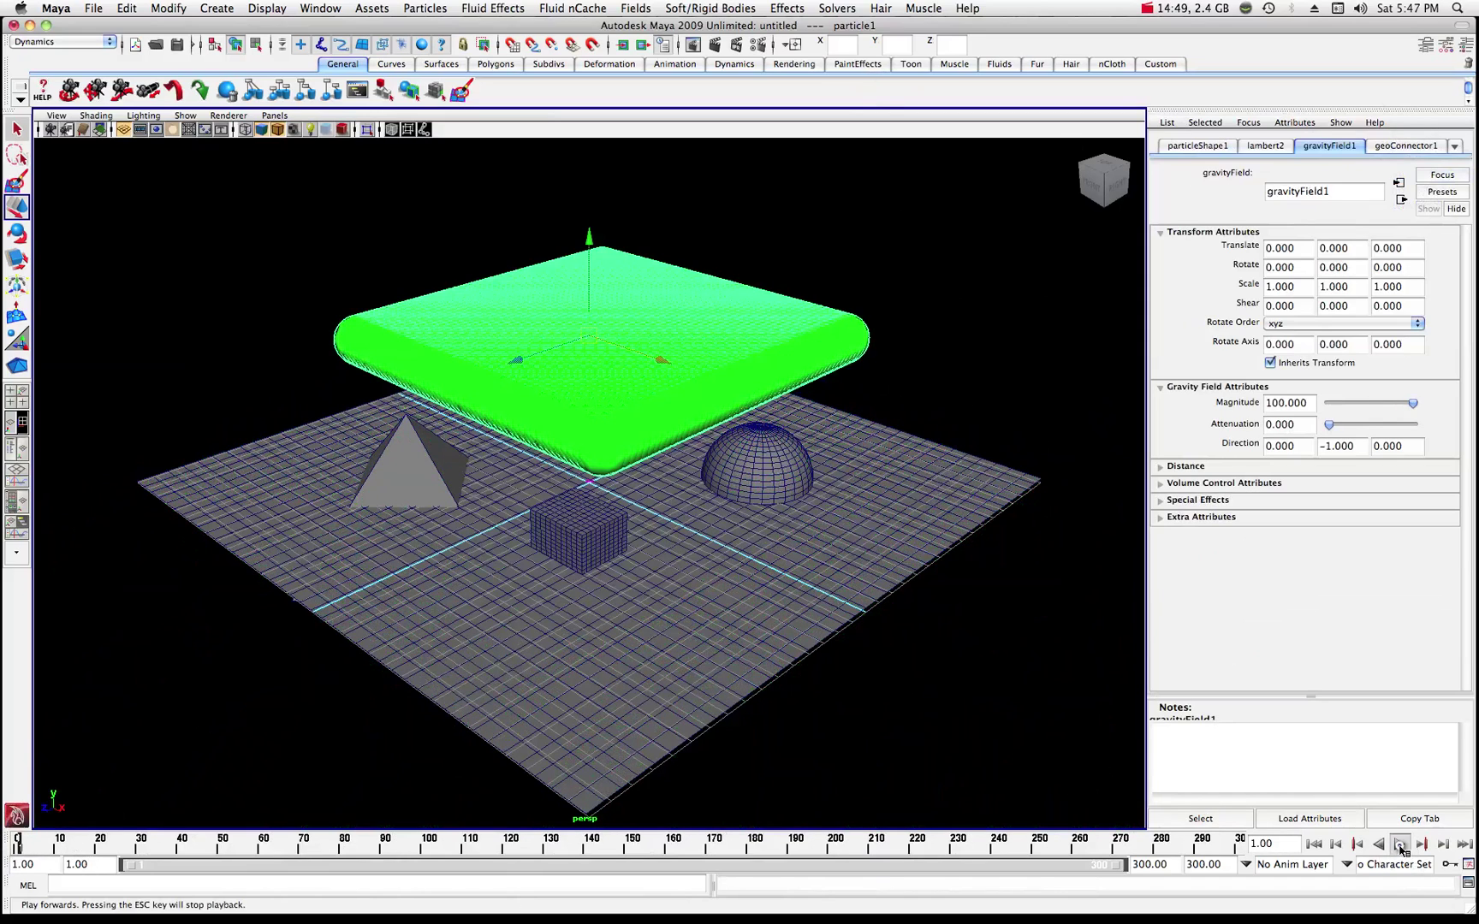
{"action": "left_click", "coordinate": [1400, 845]}
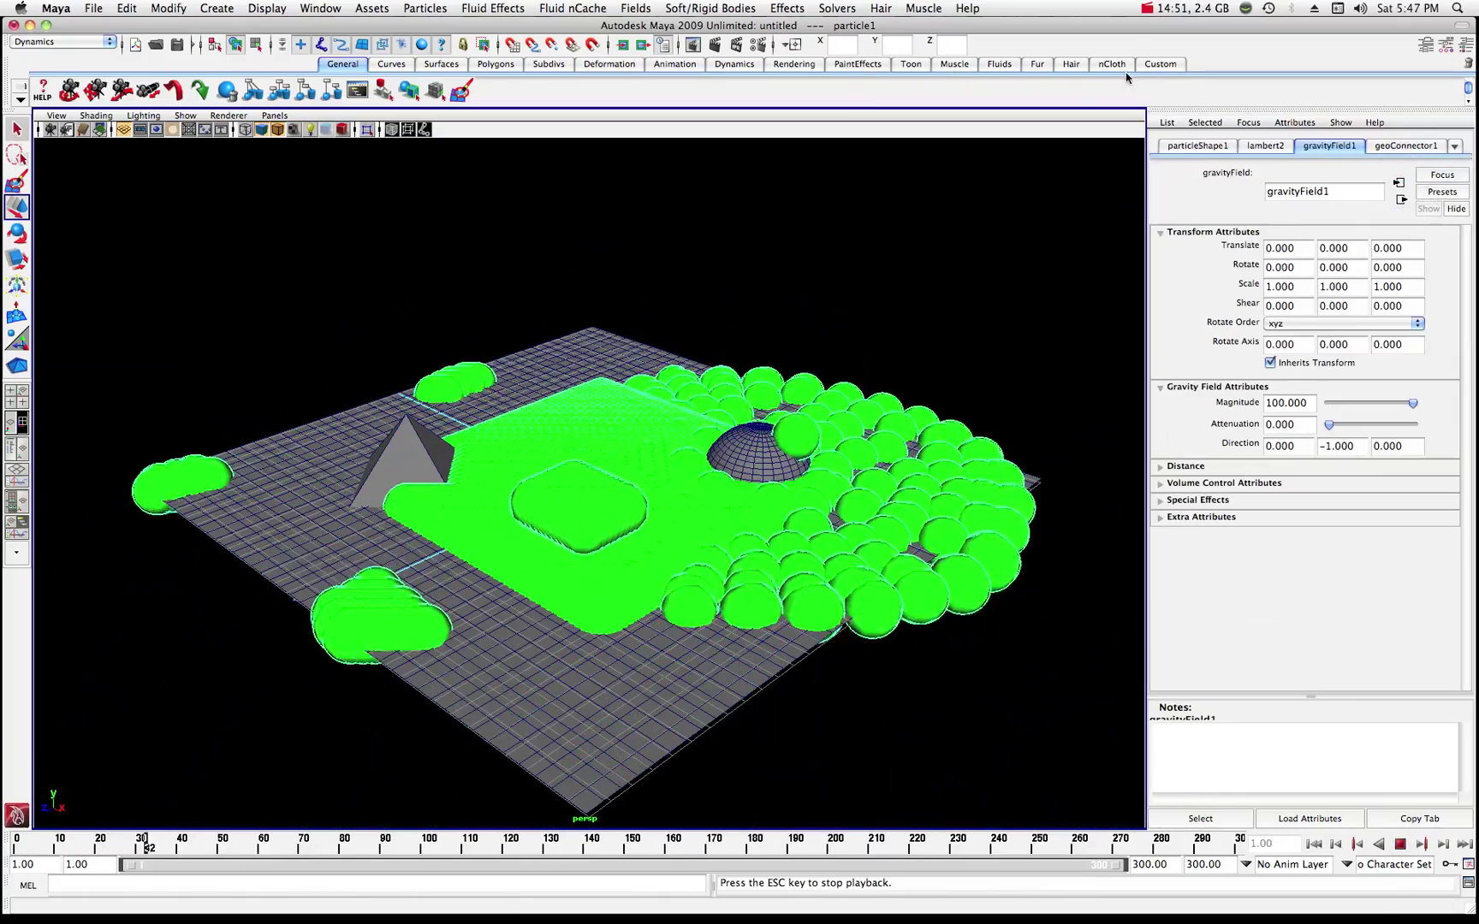